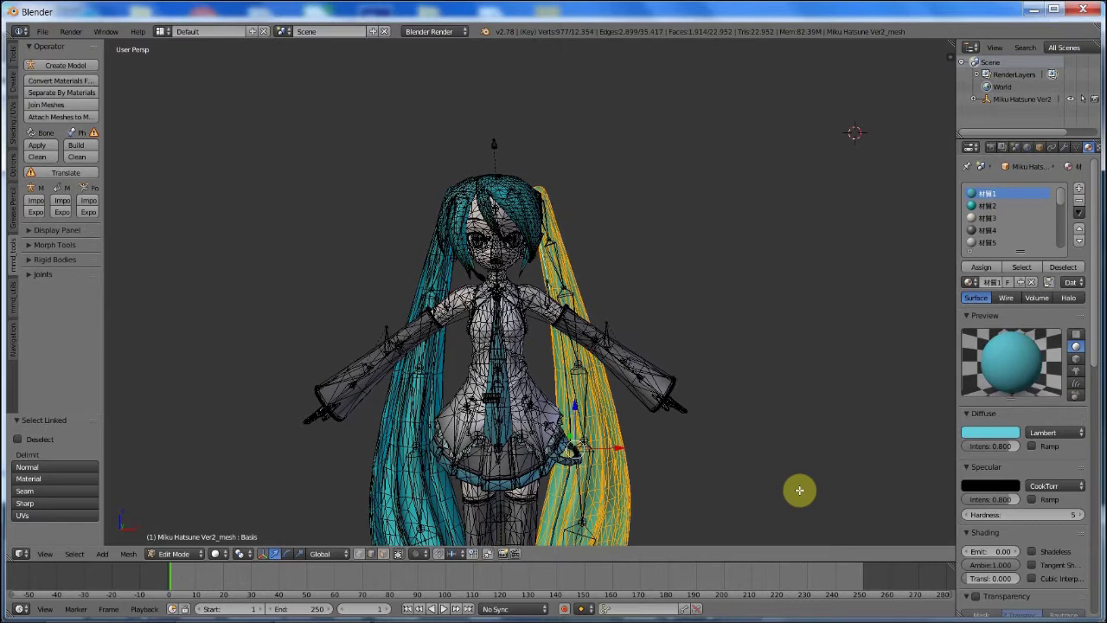
Step: Add a new material slot with a new material and assign it to the selected ponytail faces
left_click(1082, 188)
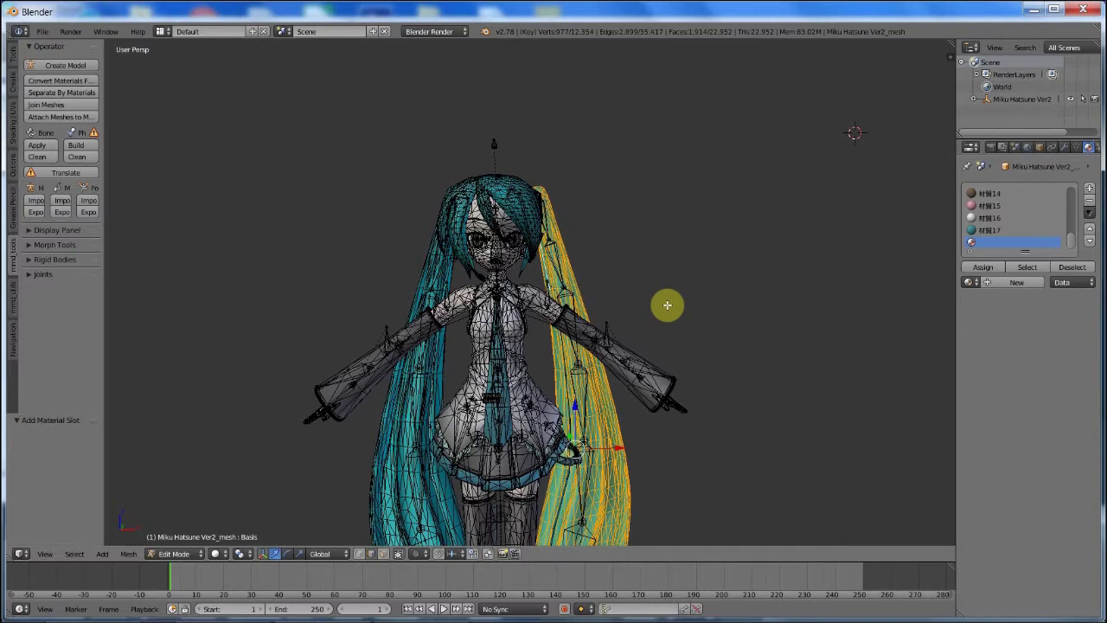
left_click(1000, 283)
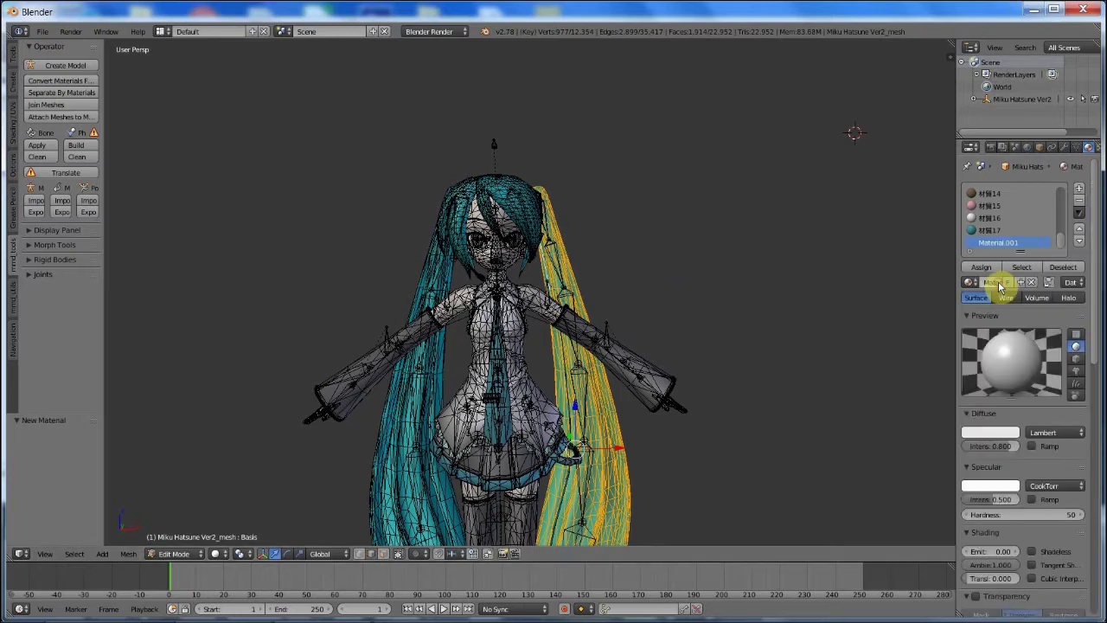
middle_click_drag(733, 215, 565, 239)
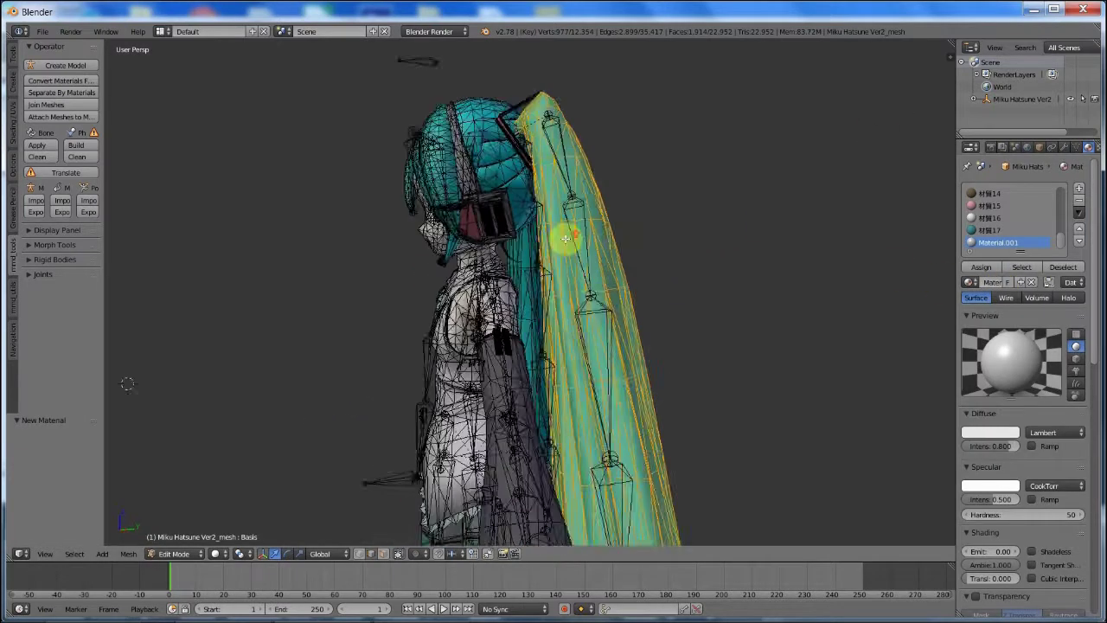
middle_click_drag(632, 289, 945, 247)
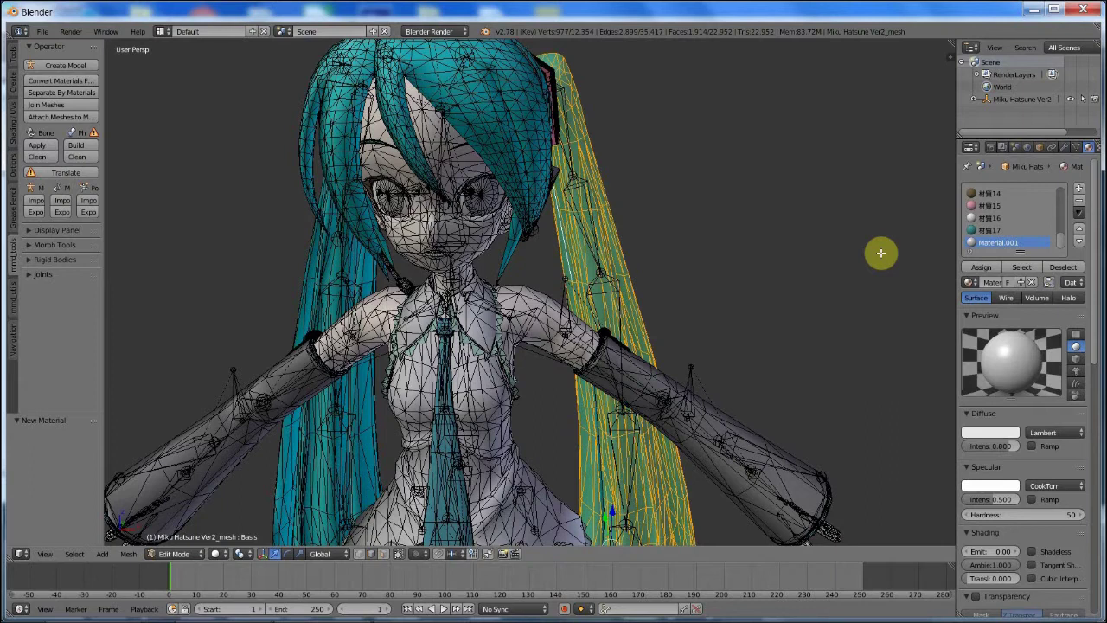
left_click(991, 268)
middle_click_drag(946, 262, 501, 118)
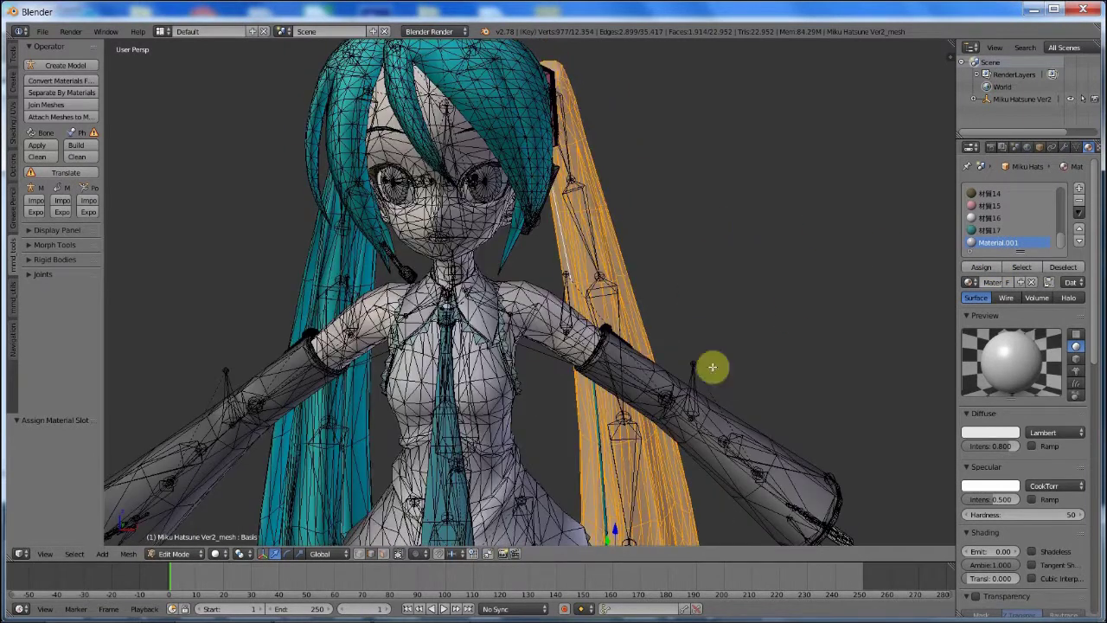
Step: Switch to Object Mode and separate the character mesh by materials
left_click(173, 553)
left_click(173, 541)
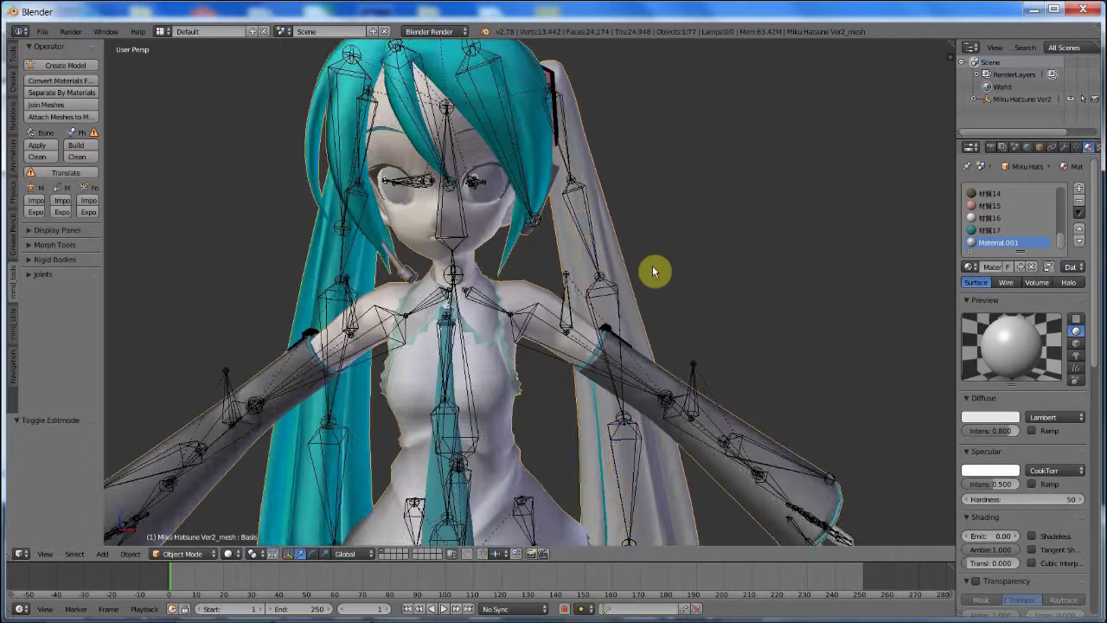
scroll(651, 268, "down", 1)
middle_click_drag(582, 287, 587, 285)
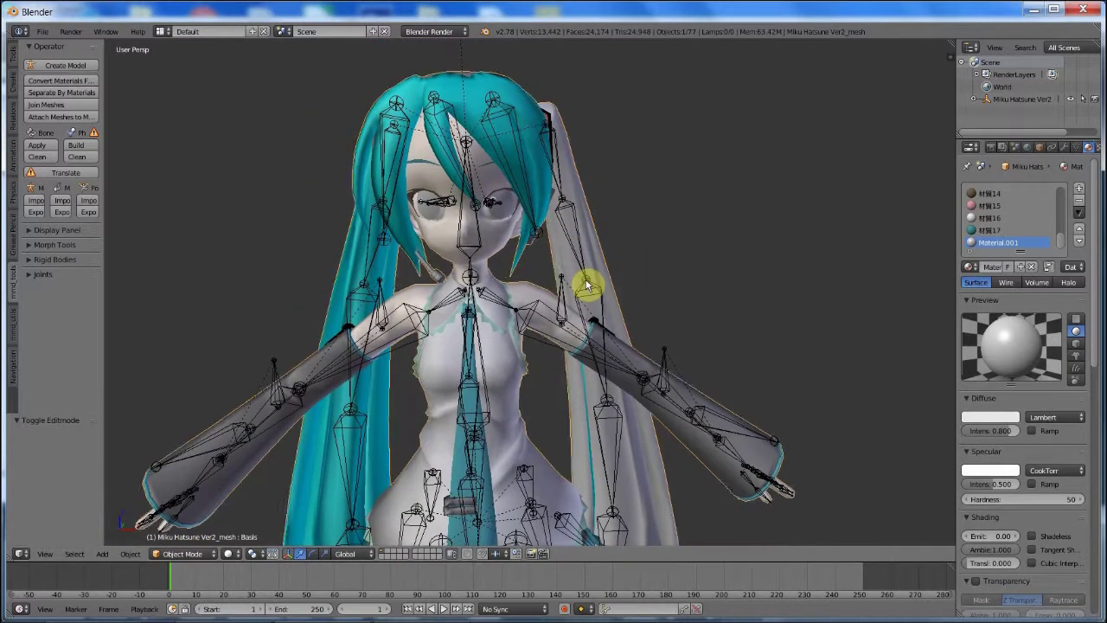
key("a")
key("a")
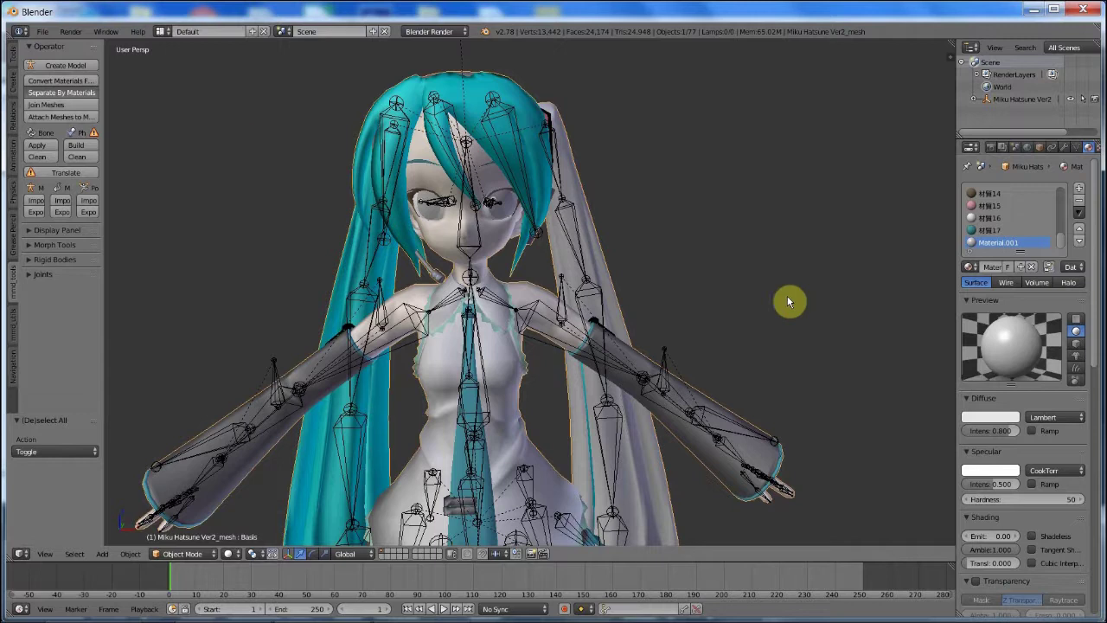
middle_click_drag(833, 314, 803, 321)
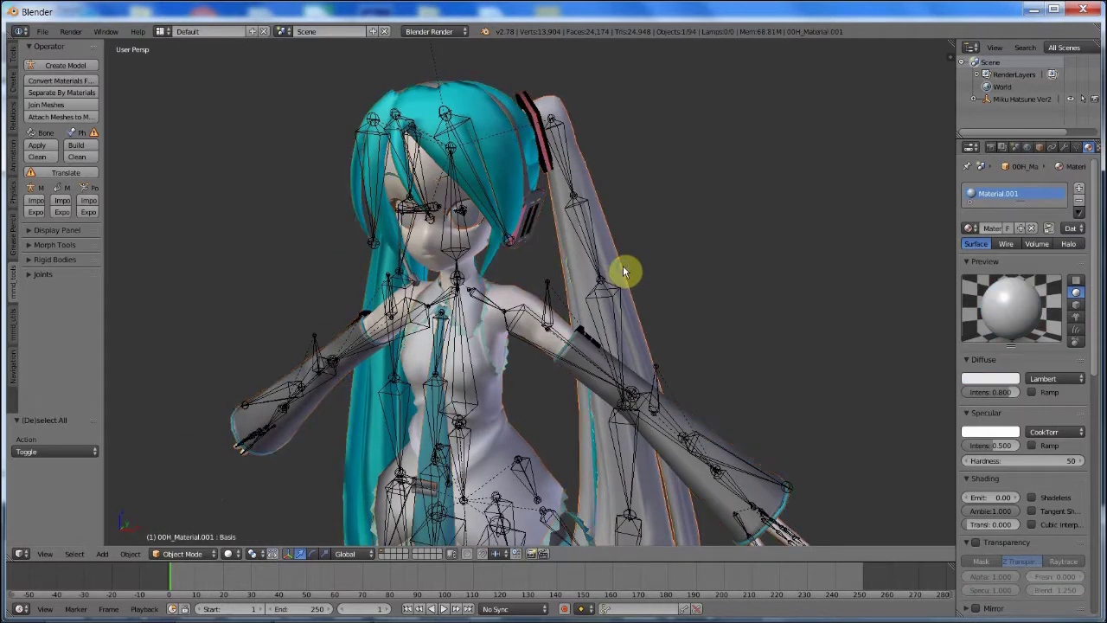
middle_click_drag(624, 271, 659, 242)
scroll(597, 453, "up", 4)
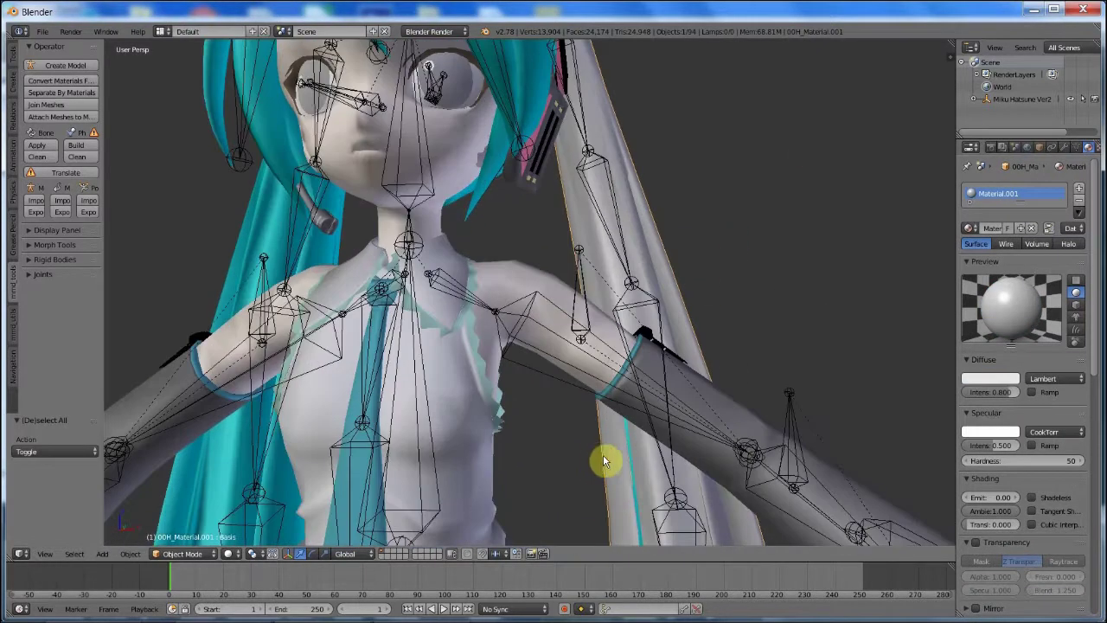
Step: Select the thin teal strip within the recoloured ponytail to check which material it uses
right_click(629, 452)
right_click(630, 452)
right_click(629, 453)
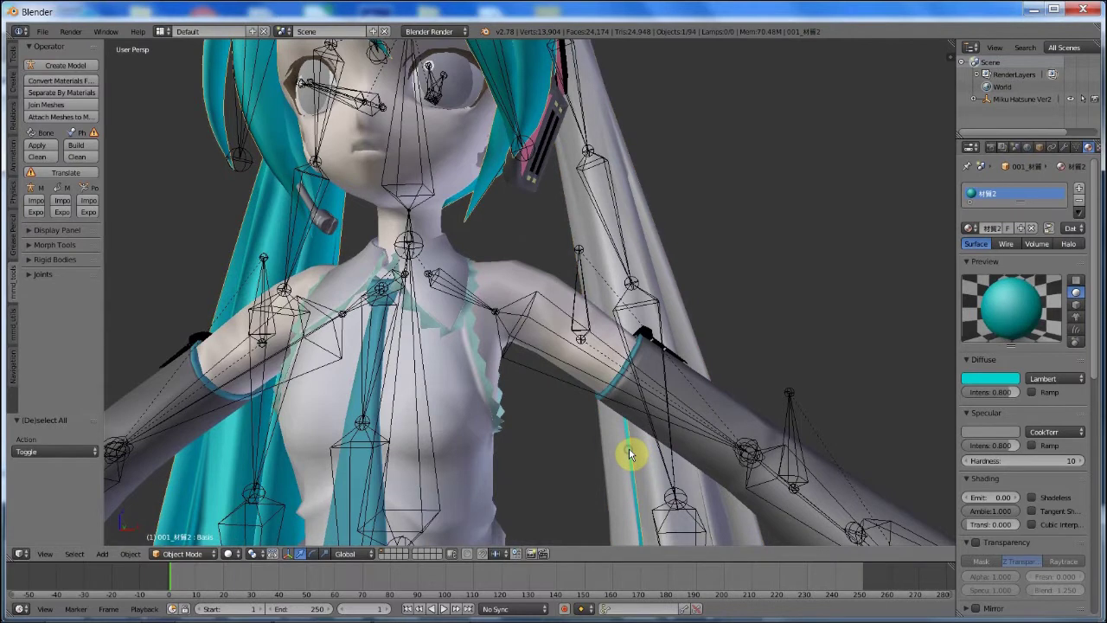
right_click(629, 452)
right_click(629, 452)
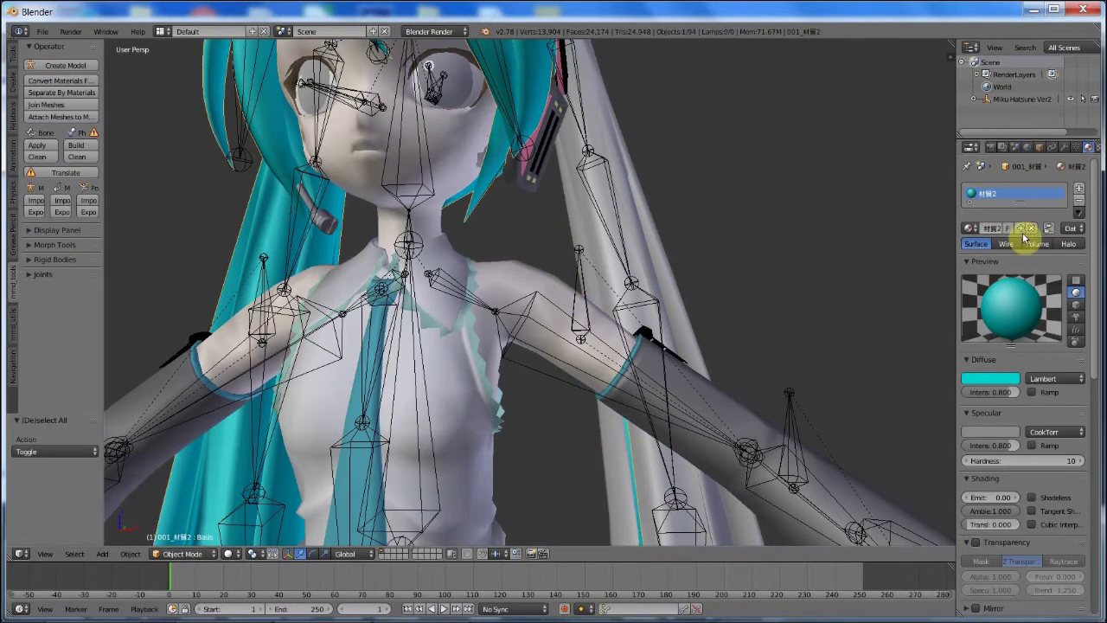
Step: Undo the separation by materials to restore the single character mesh
right_click(331, 320)
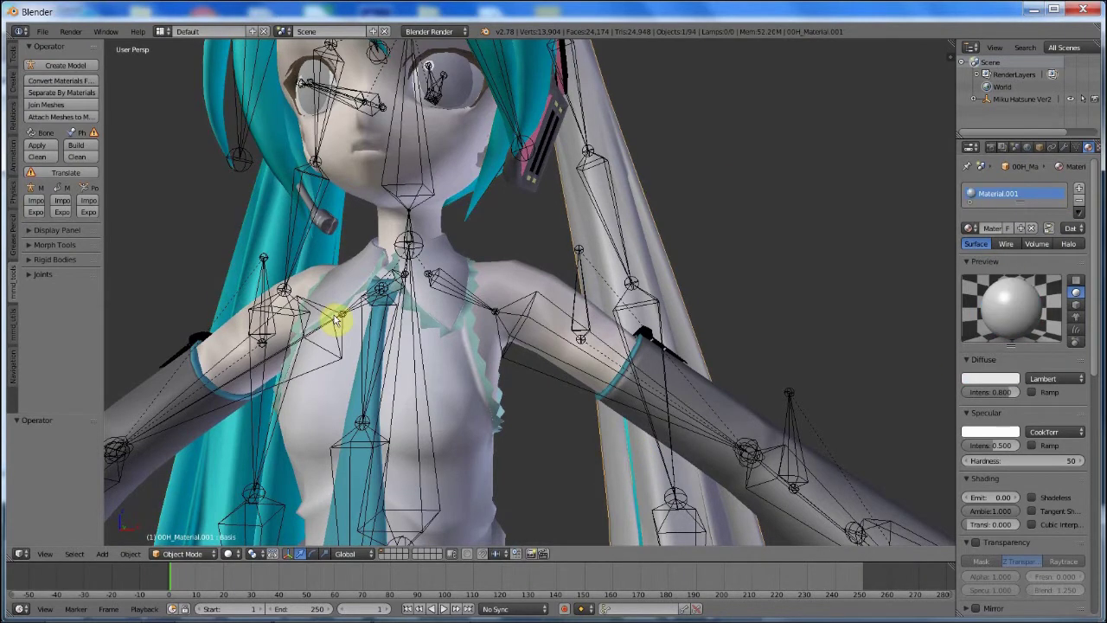
right_click(335, 320)
right_click(417, 330)
right_click(415, 330)
right_click(415, 330)
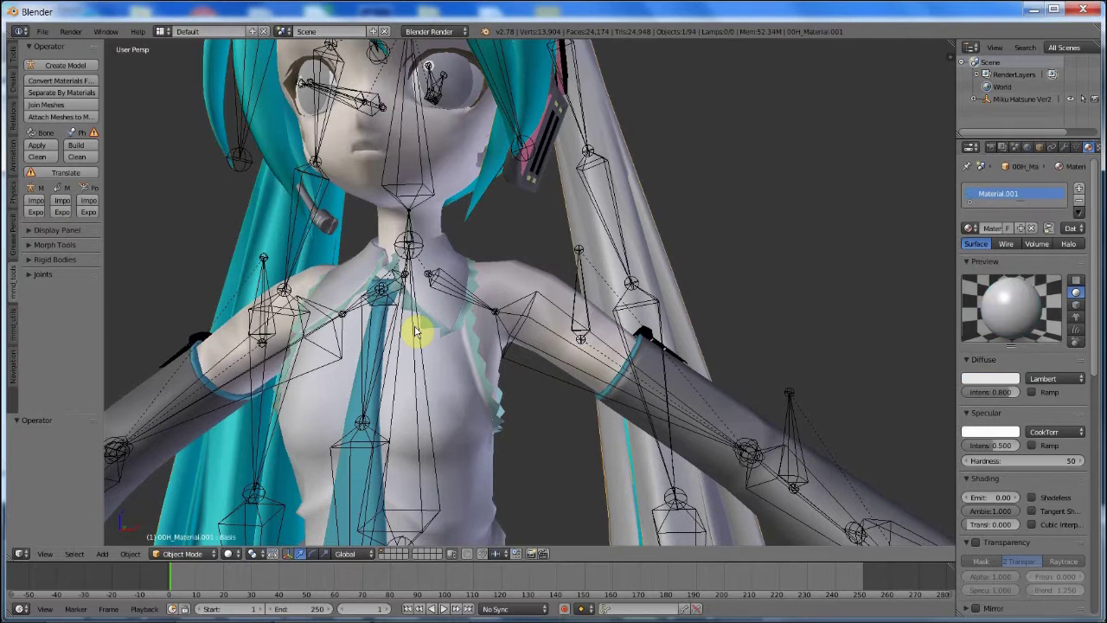
right_click(415, 331)
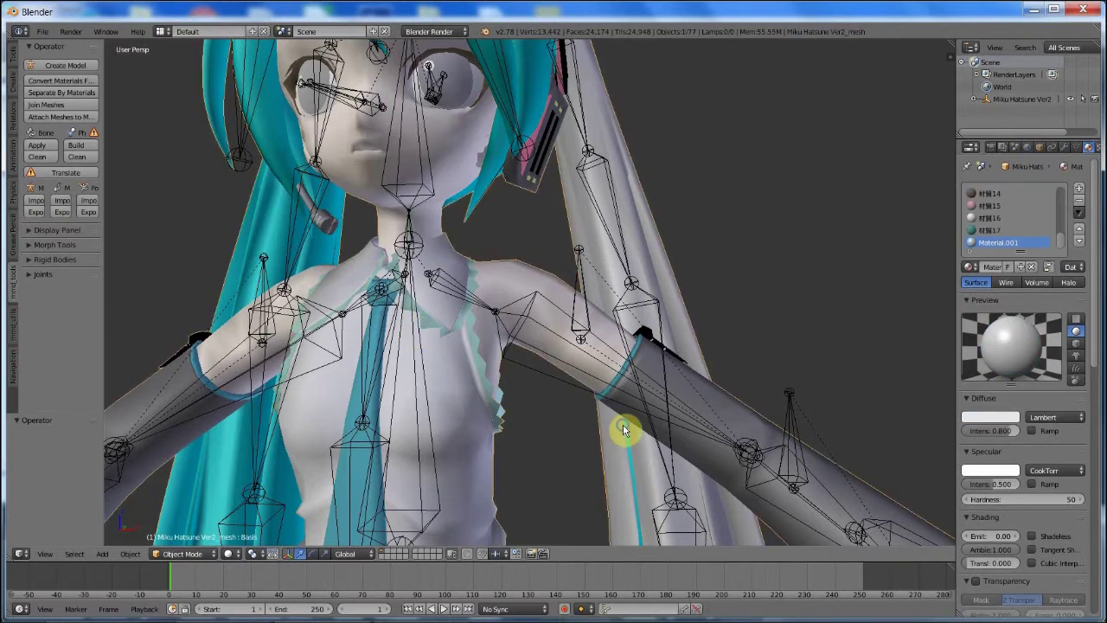
Step: In Edit Mode, select the whole linked teal strip inside the ponytail and assign Material.001 to it
left_click(170, 554)
left_click(184, 520)
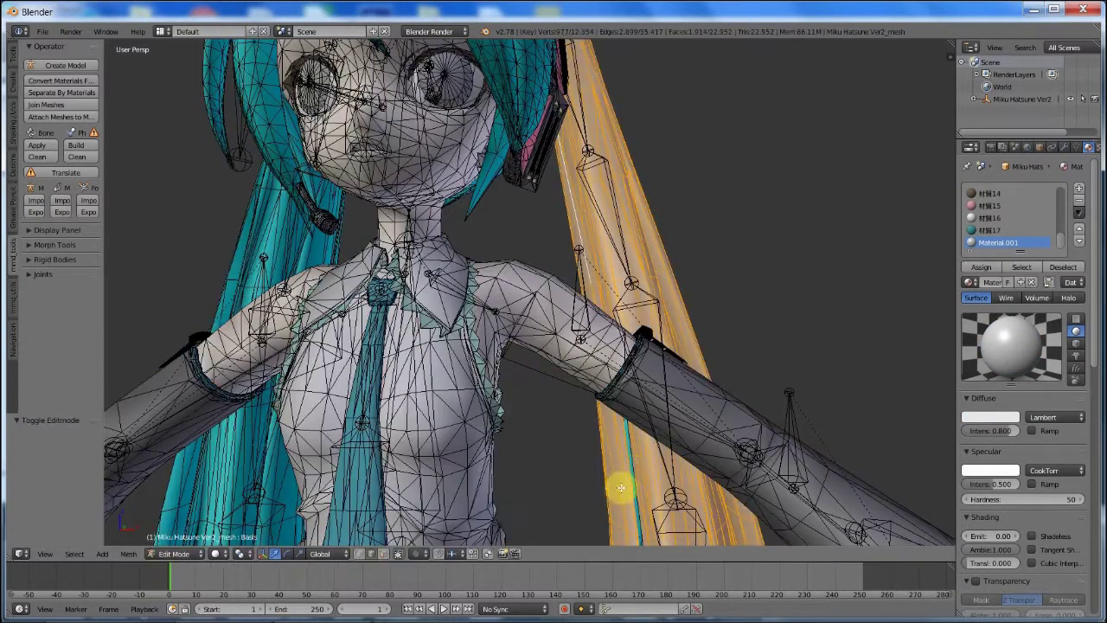
right_click(630, 461)
scroll(625, 459, "up", 2)
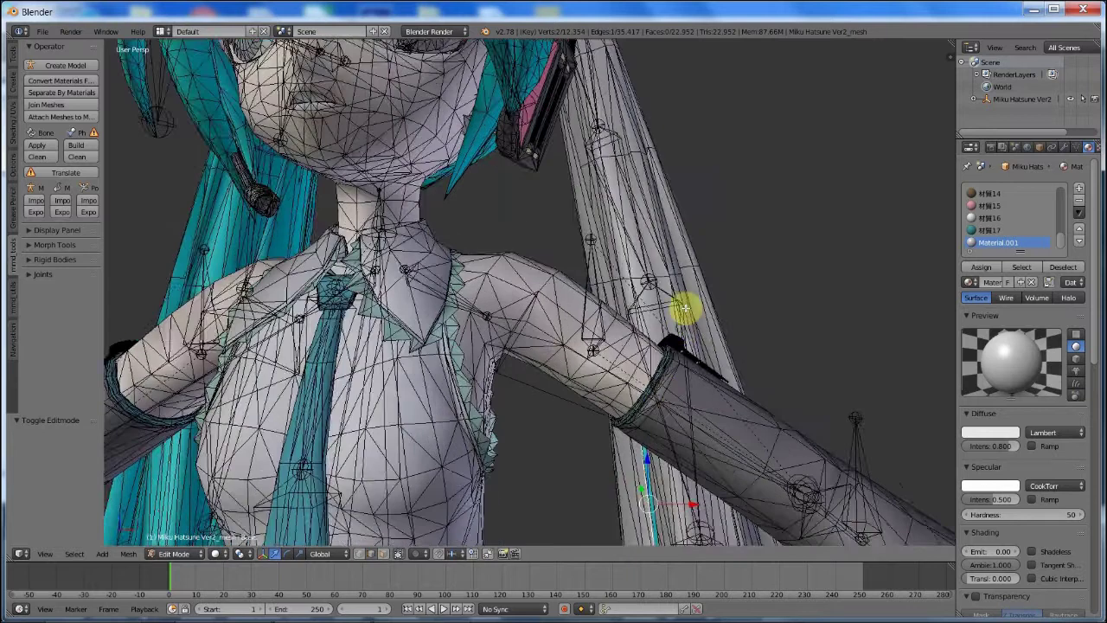
middle_click_drag(685, 308, 675, 269)
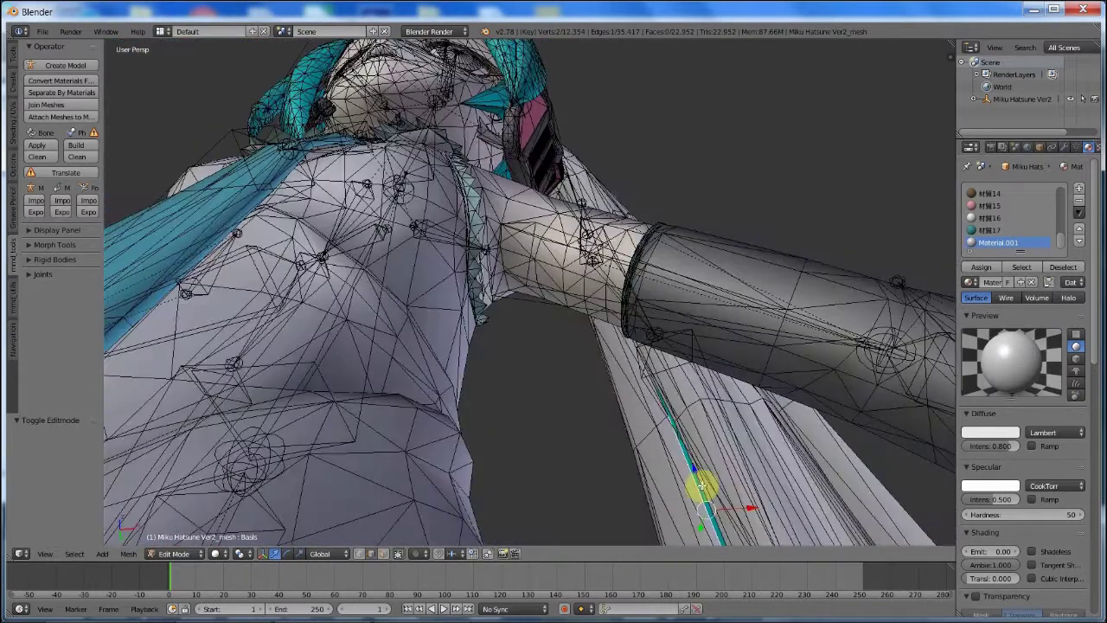
key("l")
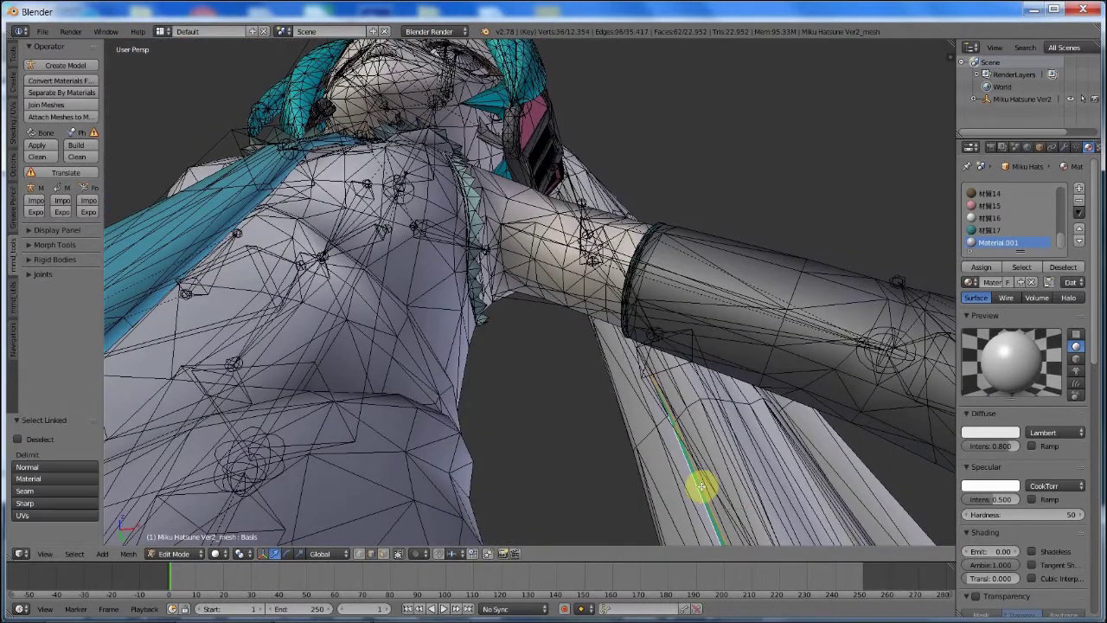
left_click(980, 267)
middle_click_drag(717, 114, 749, 259)
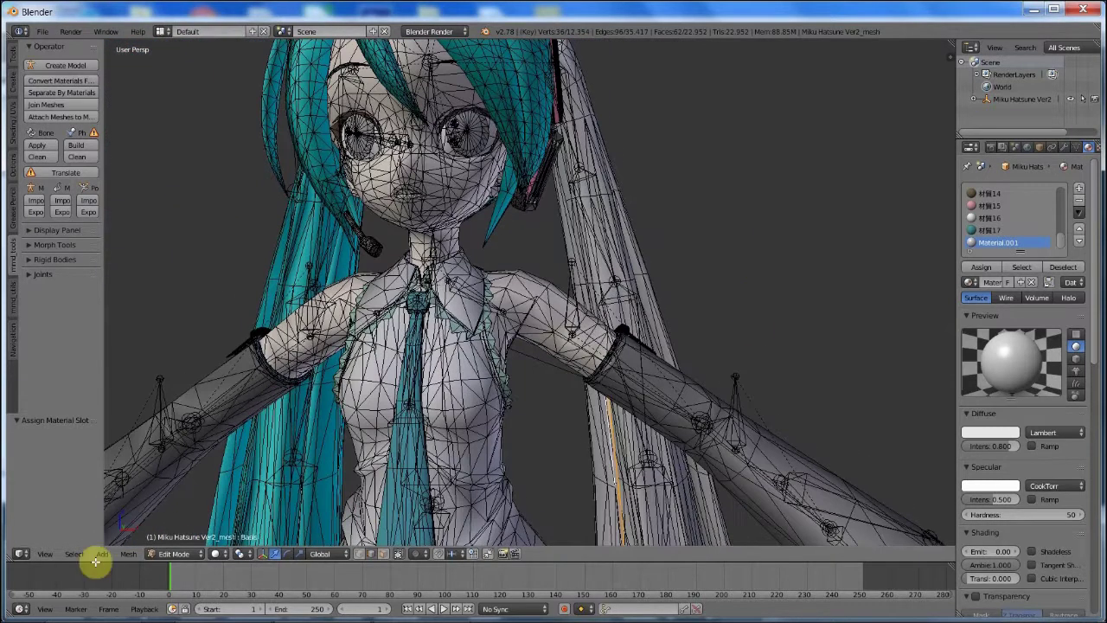
Step: Return to Object Mode, separate the mesh by materials and select the separated ponytail object
left_click(155, 553)
left_click(178, 538)
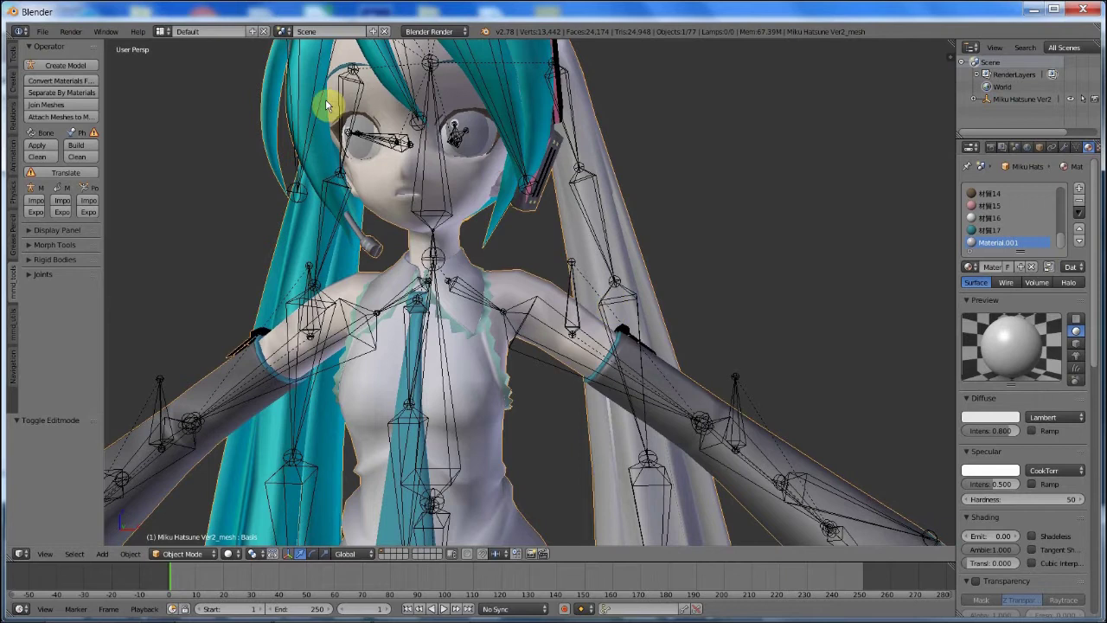
left_click(93, 92)
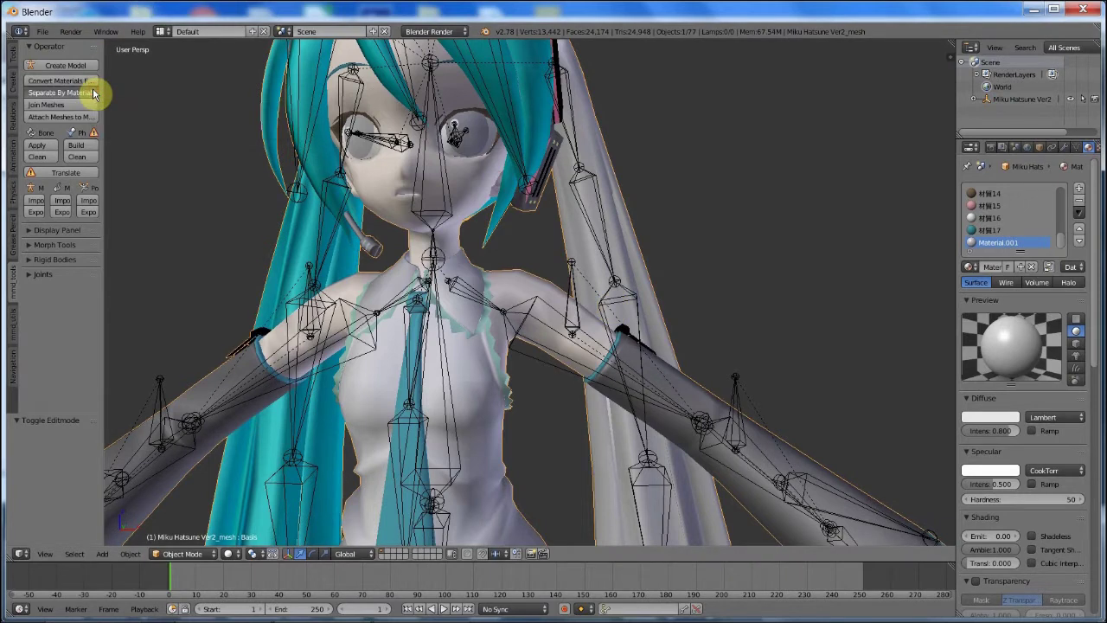
right_click(624, 212)
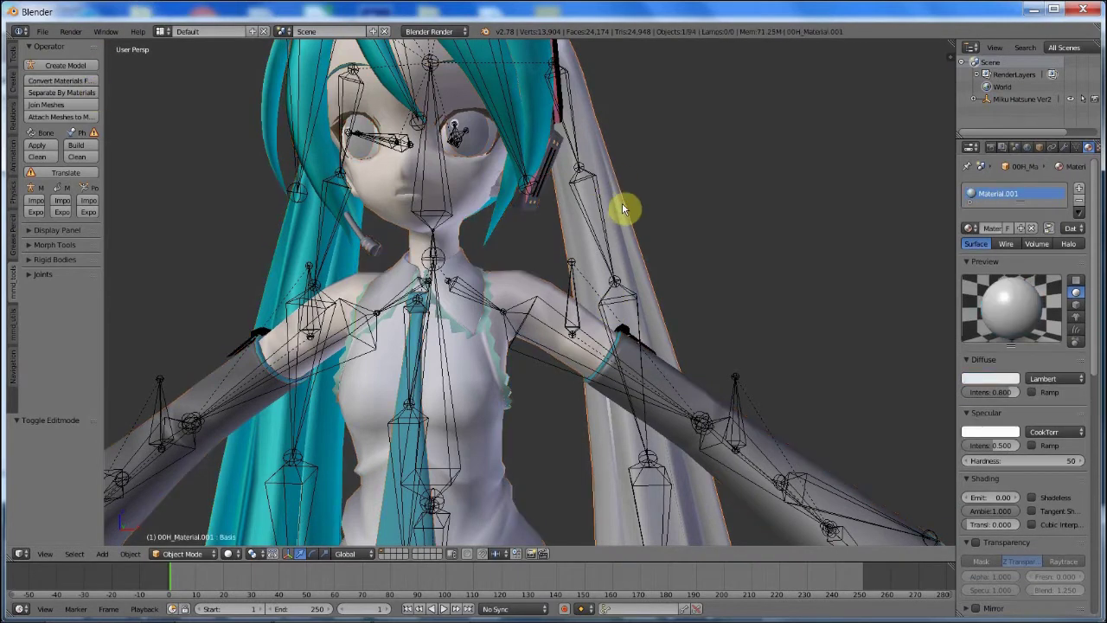
middle_click_drag(654, 216, 439, 212)
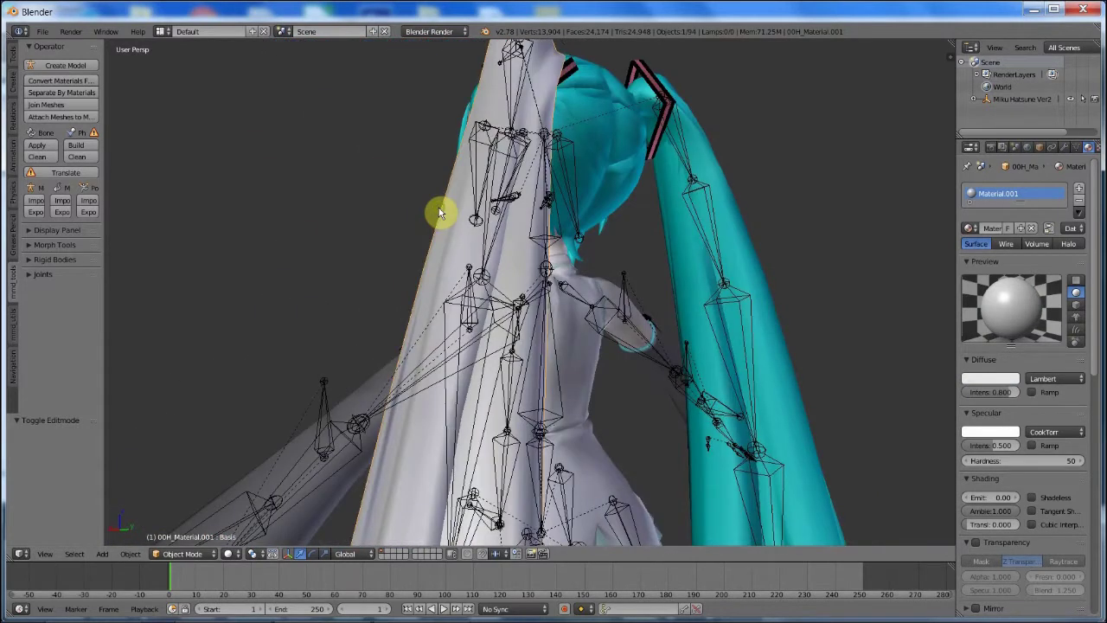
Step: Enter Edit Mode on the separated ponytail and select both of its linked mesh parts
left_click(164, 554)
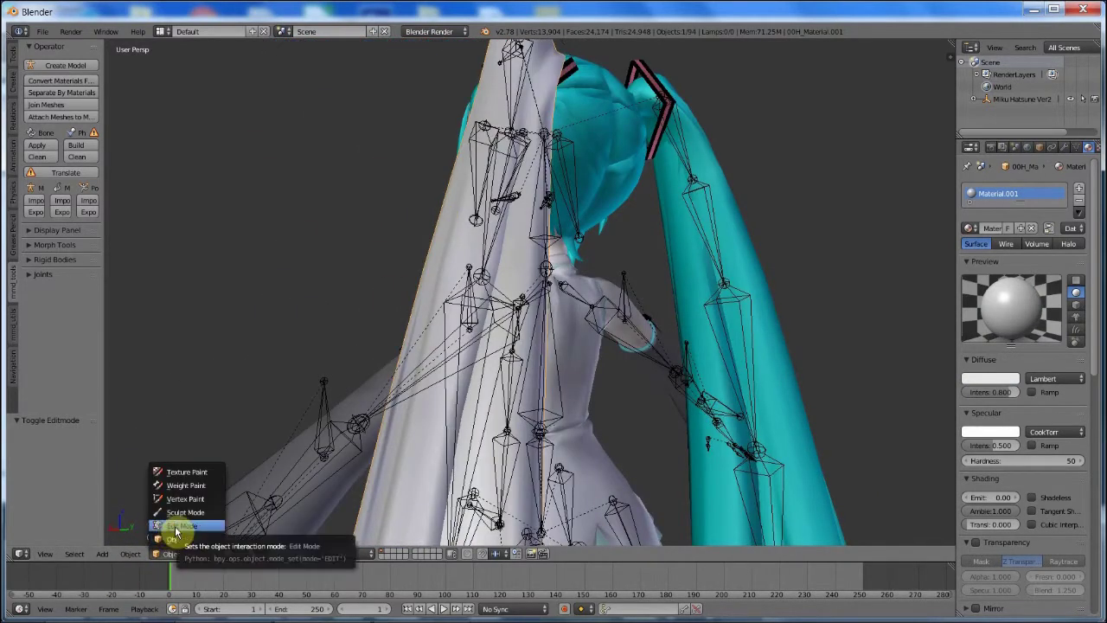
left_click(182, 526)
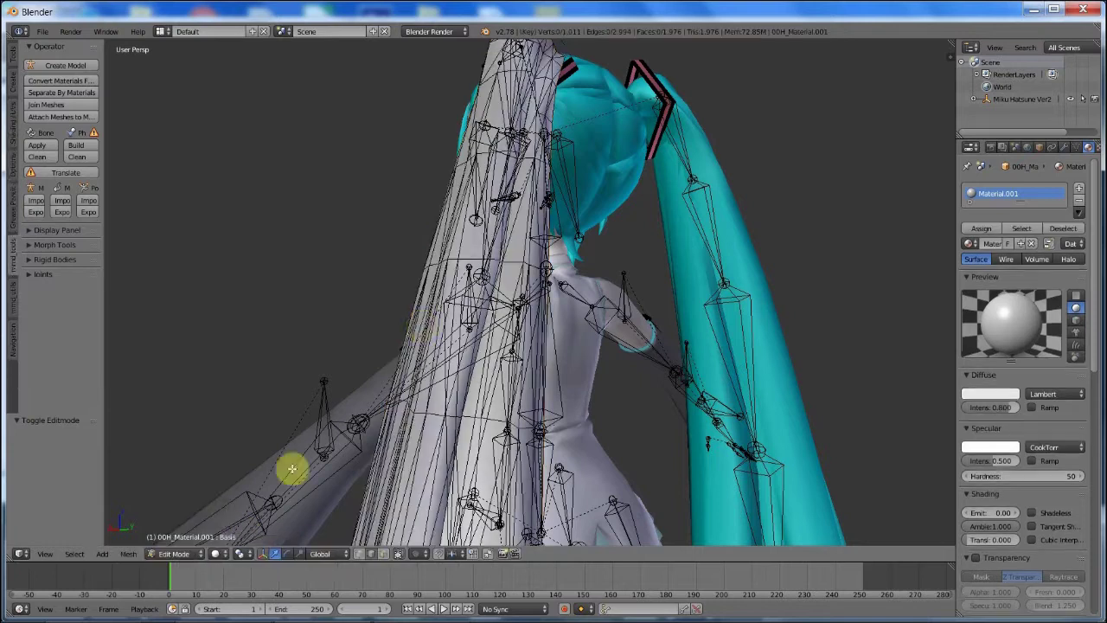
middle_click_drag(368, 253, 620, 266)
right_click(619, 266)
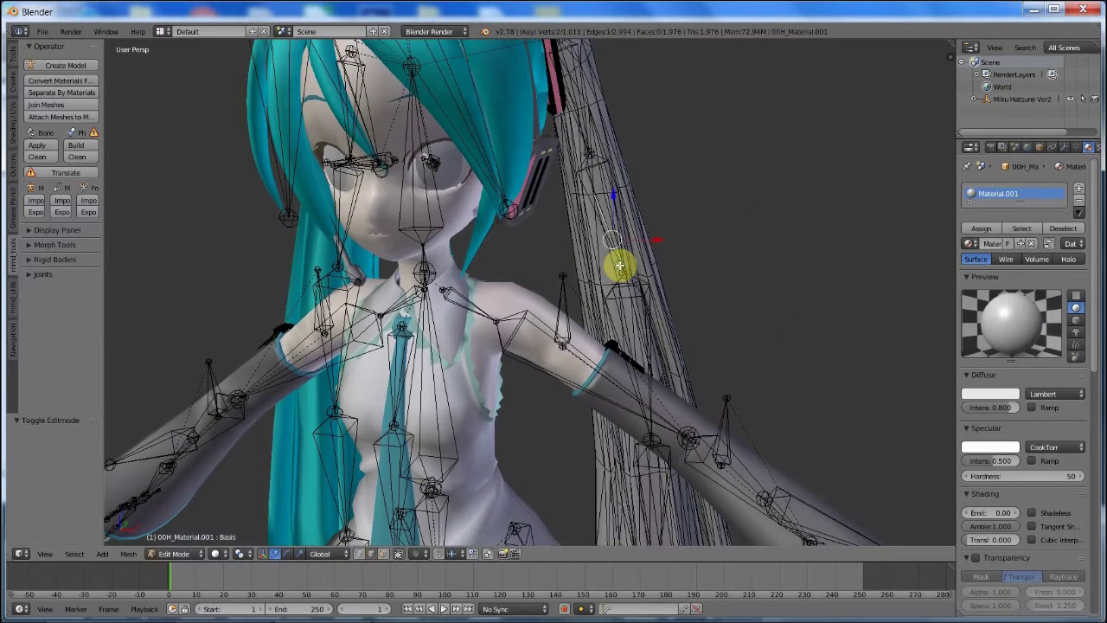
key("l")
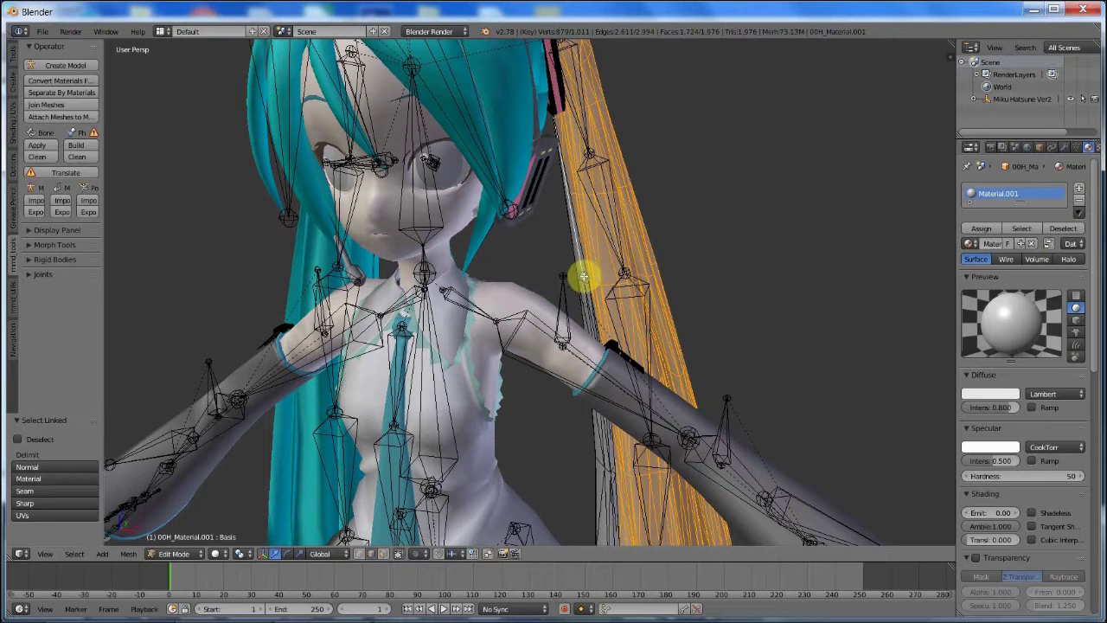
key("l")
Step: Split the 3D viewport in two and turn the new area into a UV/Image Editor showing the ponytail's UVs
left_click_drag(951, 40, 498, 139)
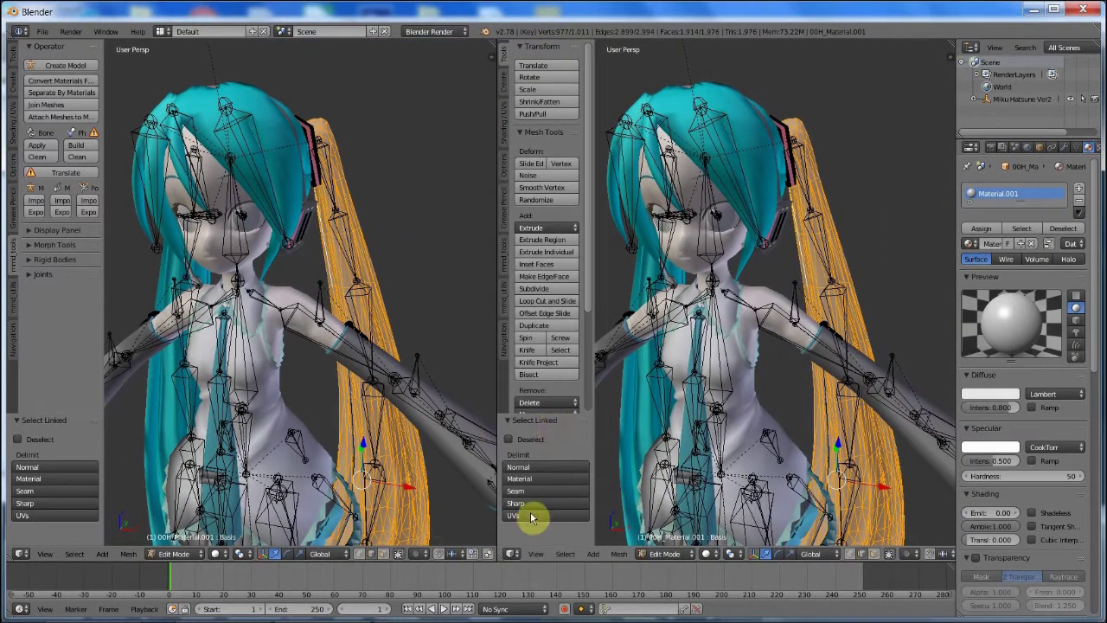
left_click(512, 554)
left_click(543, 464)
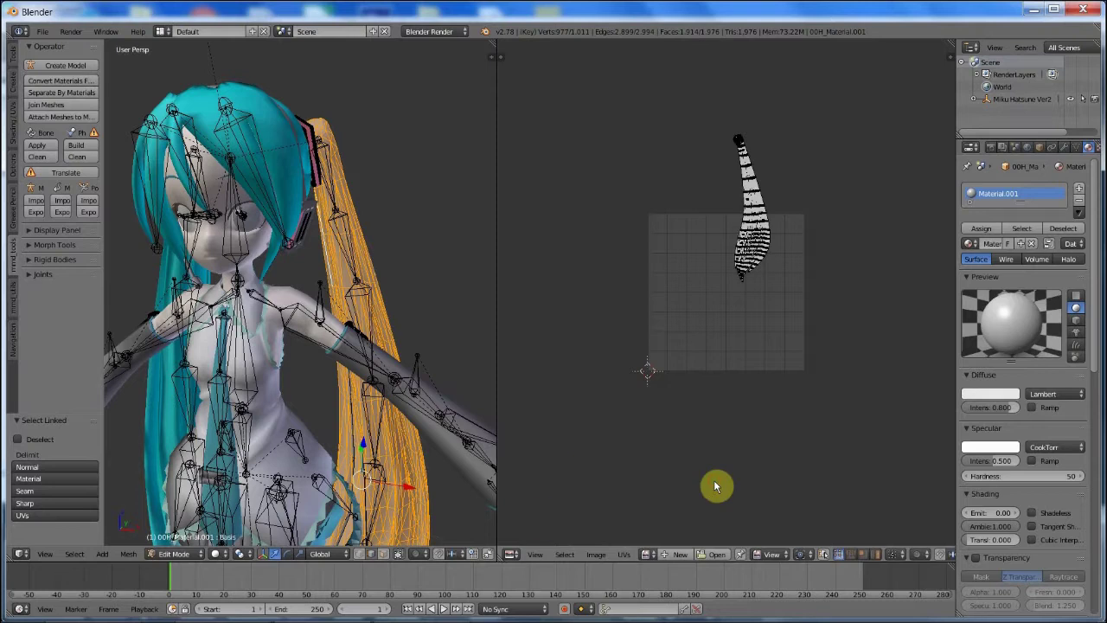
scroll(717, 462, "up", 6)
scroll(717, 461, "down", 5)
scroll(719, 460, "up", 1)
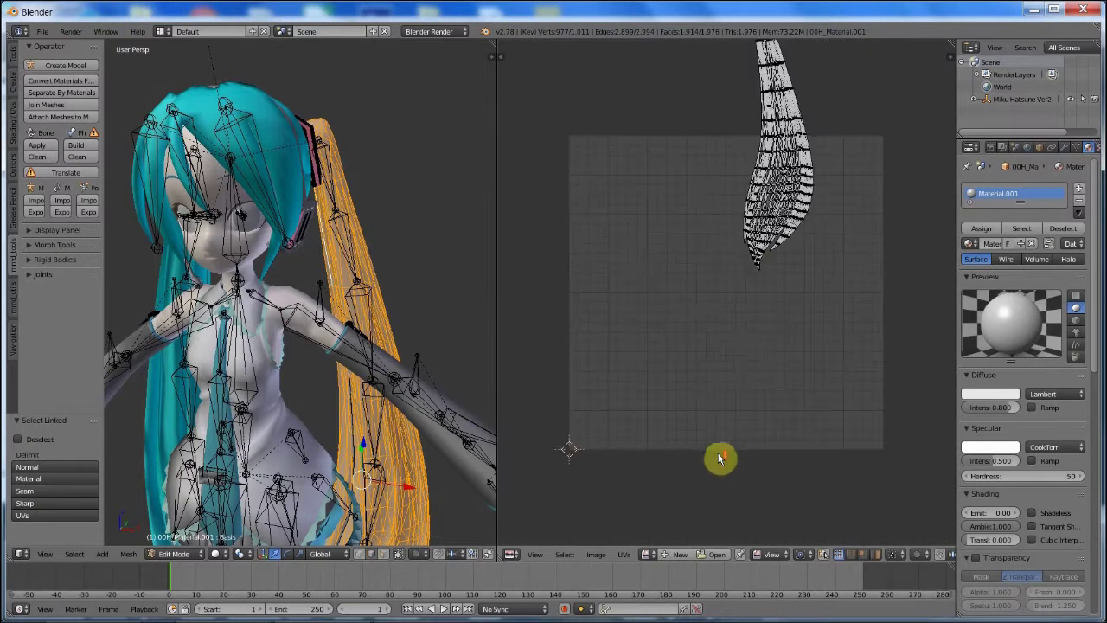
middle_click_drag(690, 256, 761, 268)
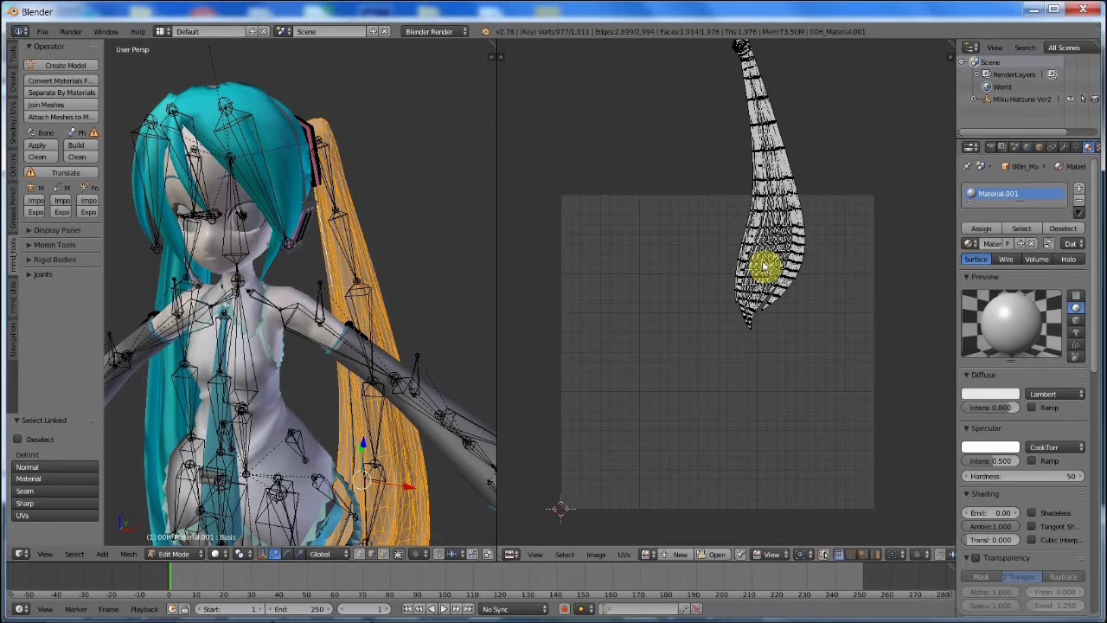
Step: Select all of the ponytail's UVs and move them down and sideways until they lie inside the UV grid
key("a")
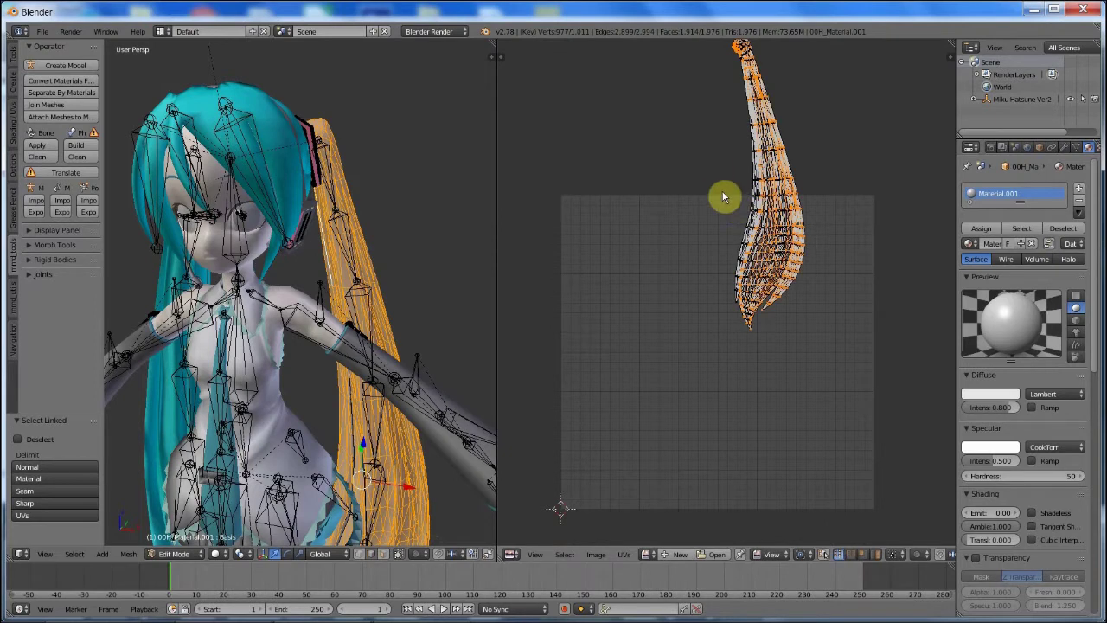
key("a")
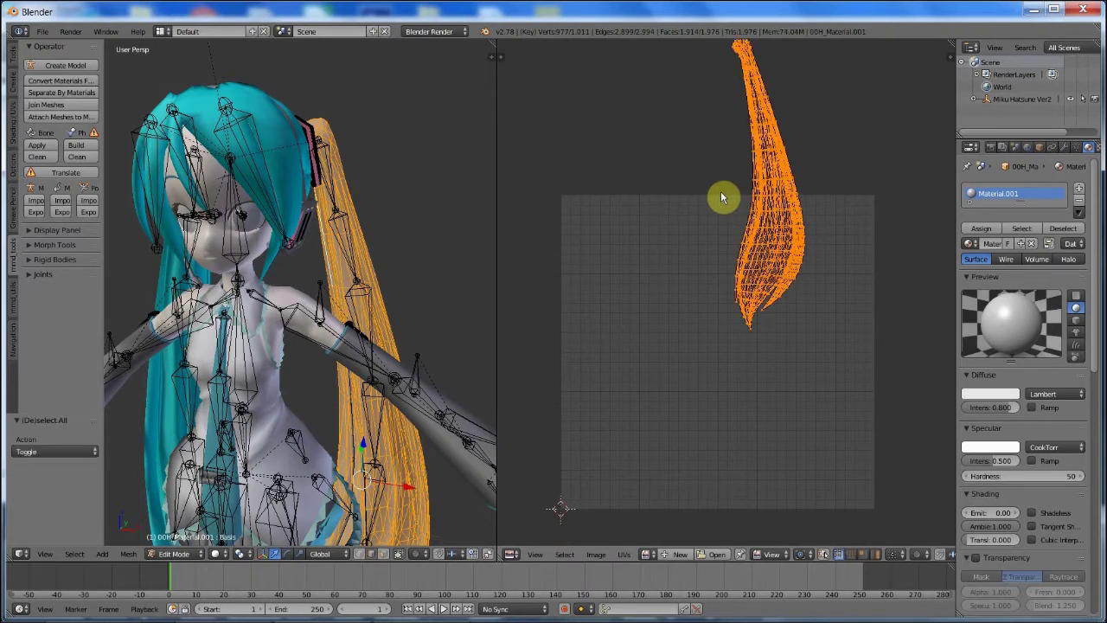
key("g")
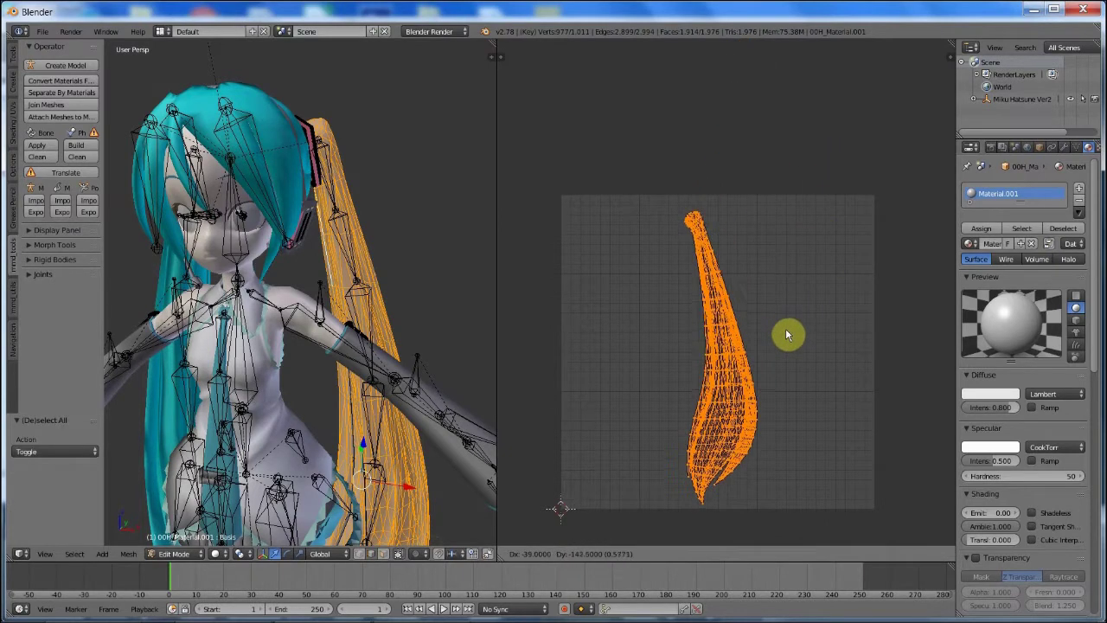
left_click(787, 331)
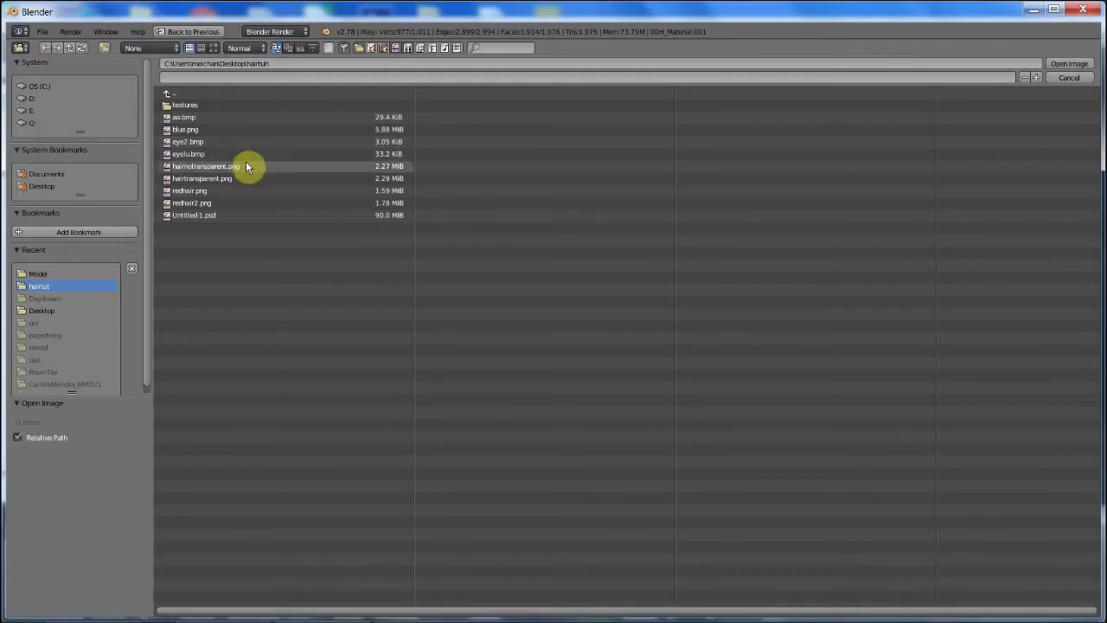
Step: Load the image blue.png from the hairtut folder behind the ponytail's UVs
double_click(237, 129)
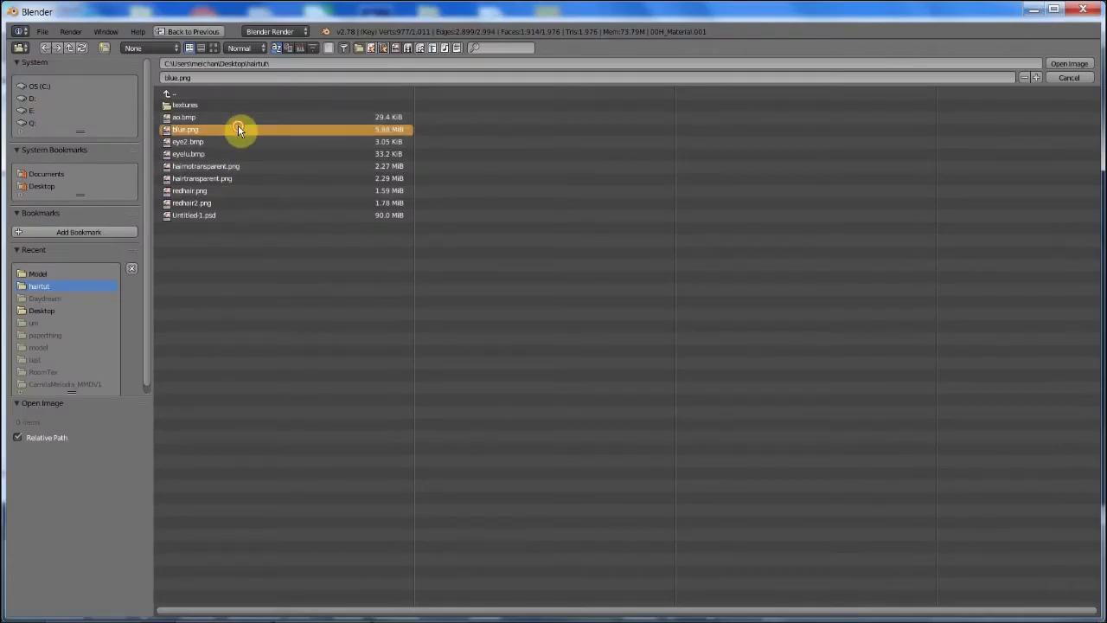
scroll(538, 291, "down", 4)
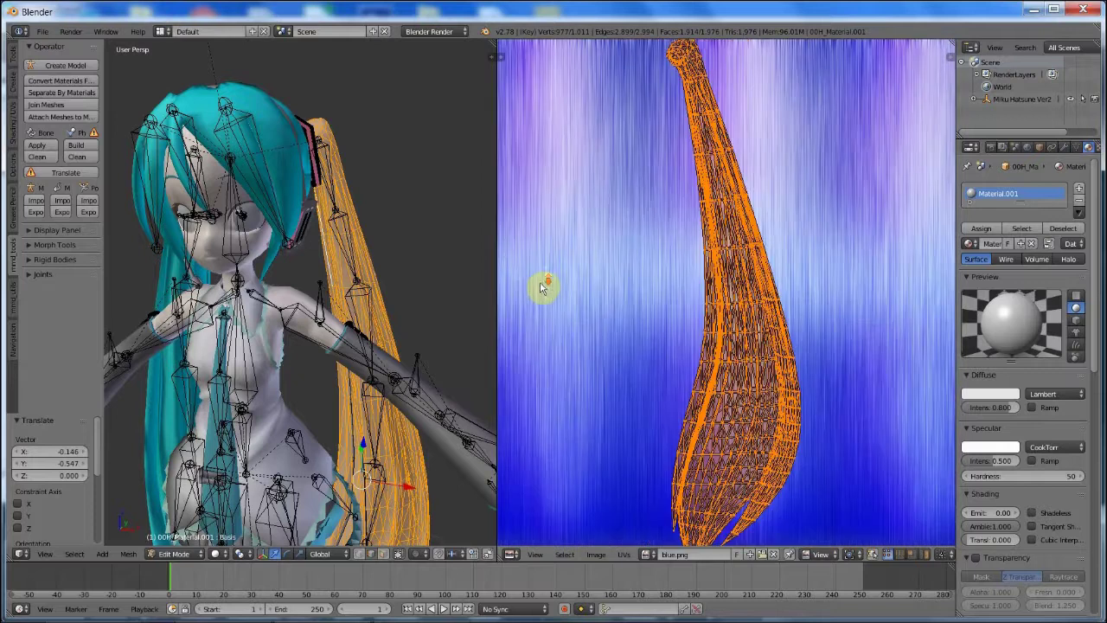
scroll(540, 290, "down", 1)
scroll(540, 290, "up", 1)
Step: Set the 3D viewport shading to Texture so the ponytail displays its image
middle_click_drag(415, 286, 185, 271)
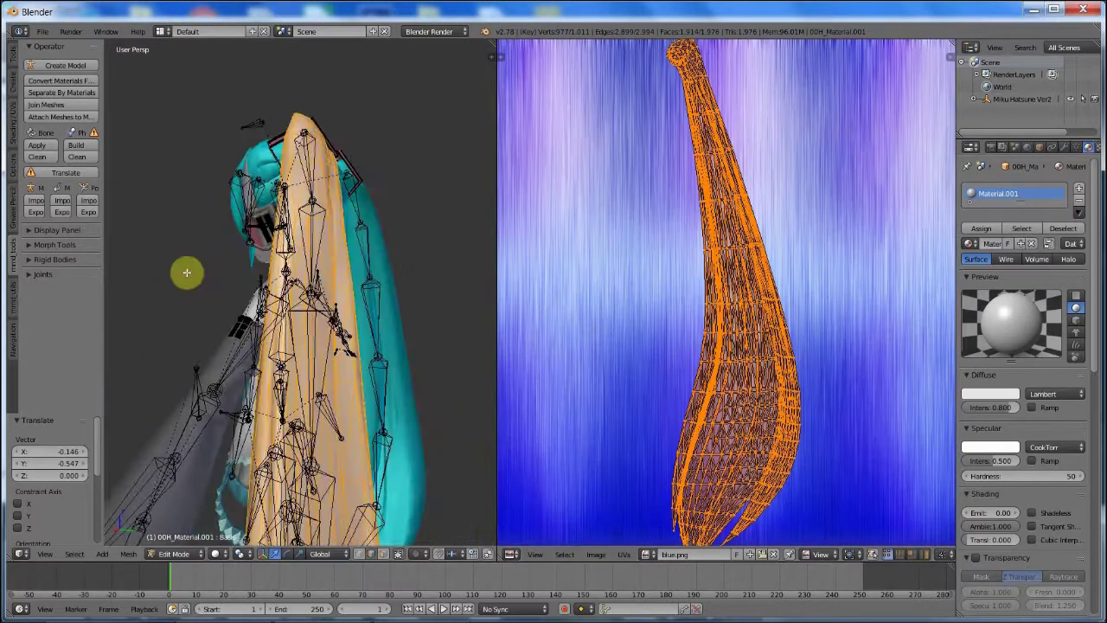
left_click(227, 556)
left_click(245, 498)
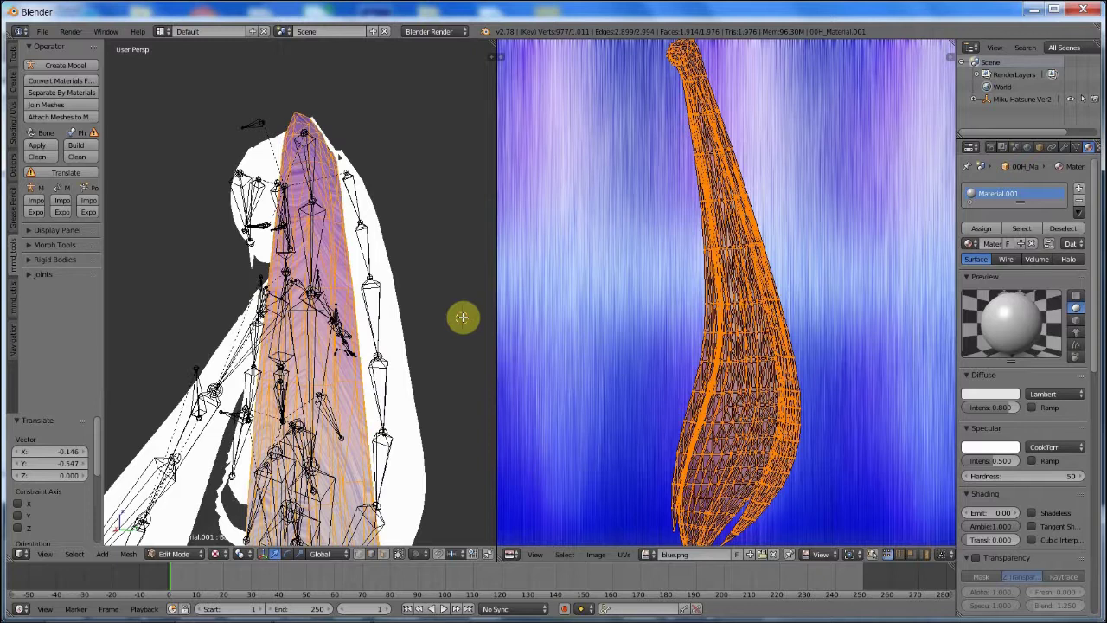
Step: Clear the mesh selection and select only the large linked outer part of the ponytail
key("a")
middle_click_drag(403, 313, 275, 327)
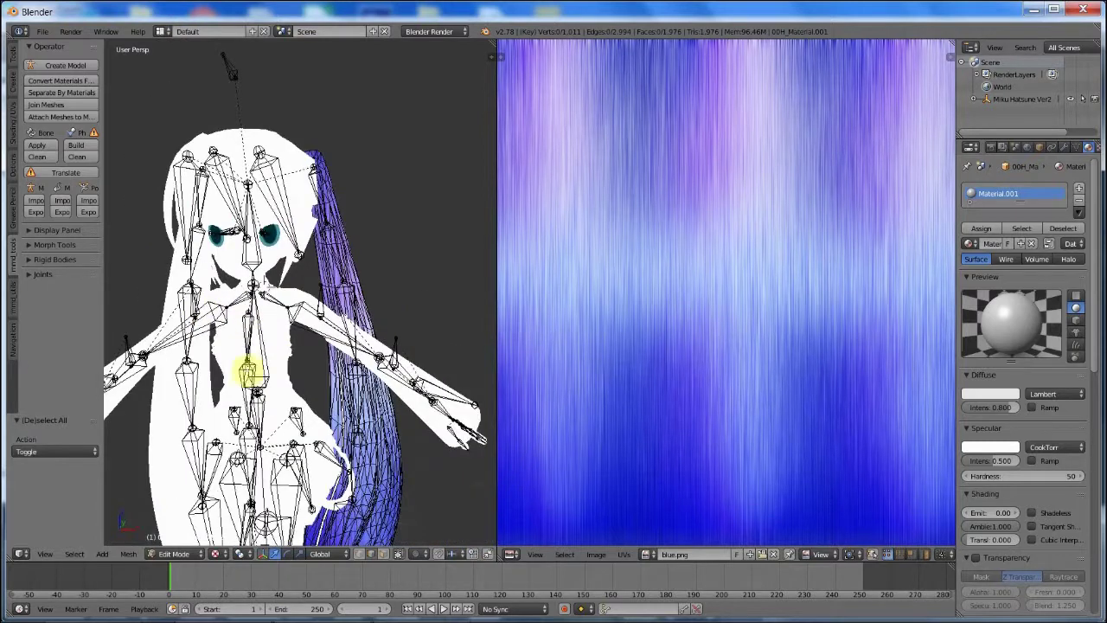
middle_click_drag(247, 370, 306, 234)
right_click(327, 325)
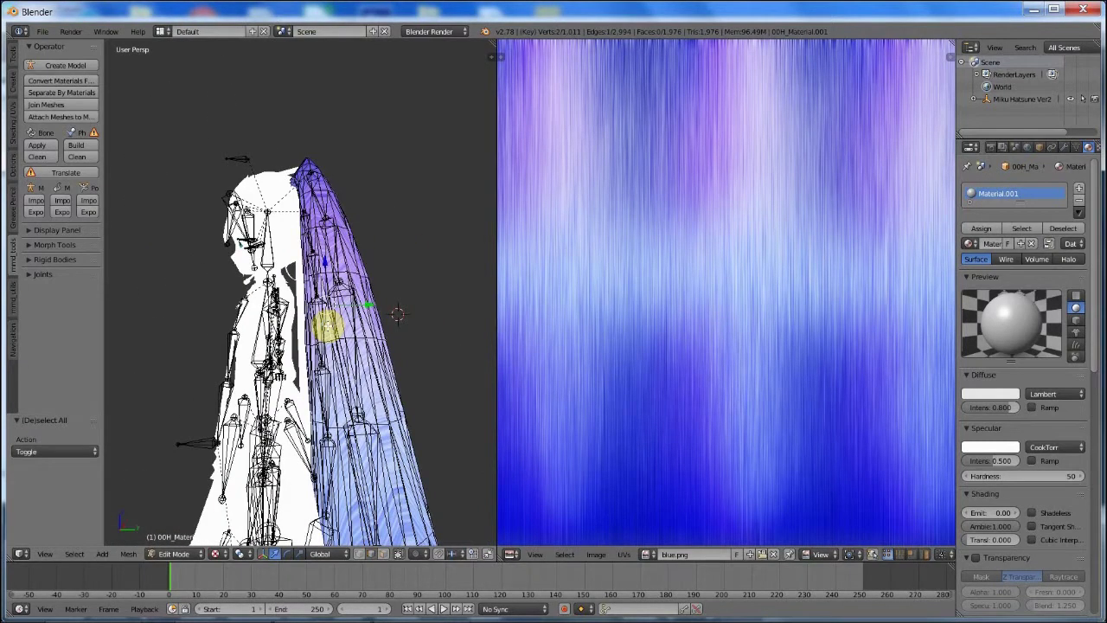
key("l")
scroll(660, 255, "down", 1)
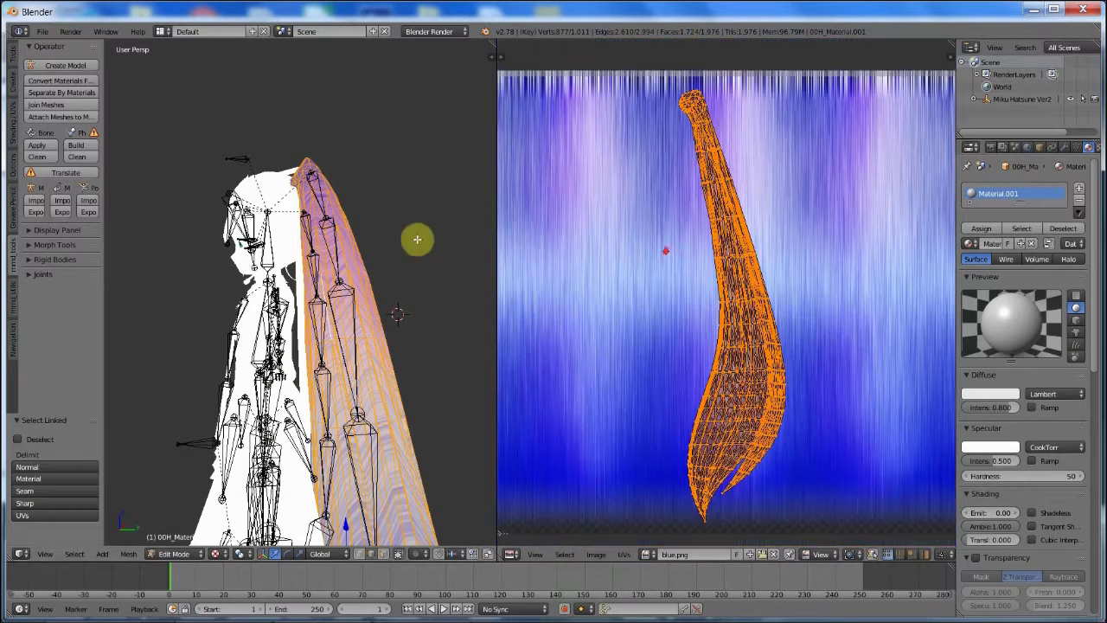
Step: Try a Cylinder Projection on the selected outer ponytail mesh and undo it
key("KP_4")
key("KP_4")
key("KP_4")
key("KP_4")
key("KP_6")
key("KP_6")
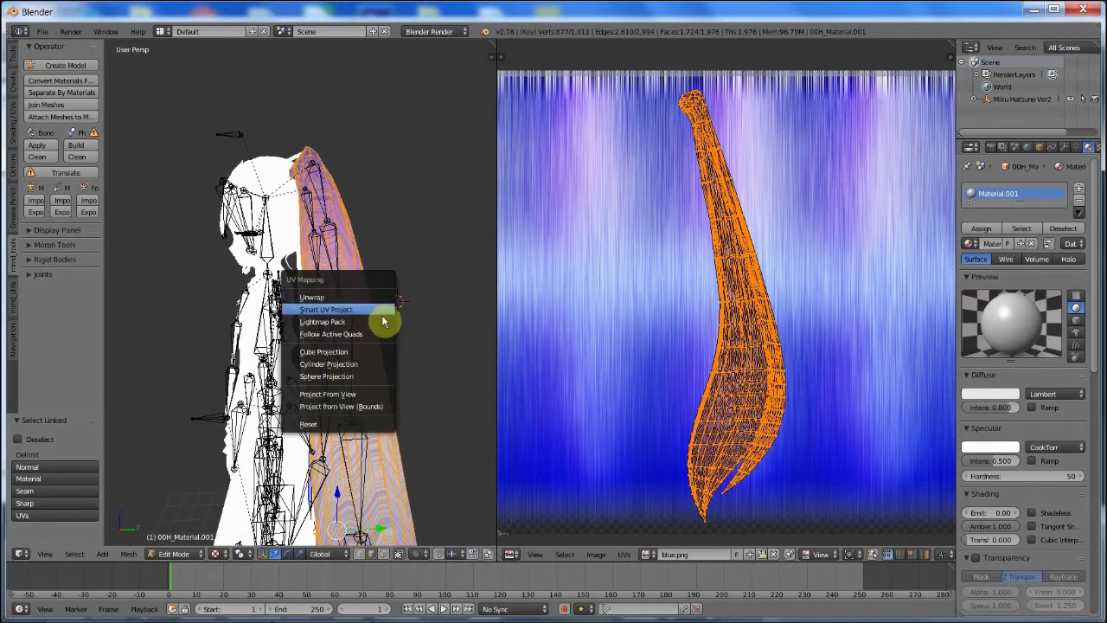
left_click(364, 364)
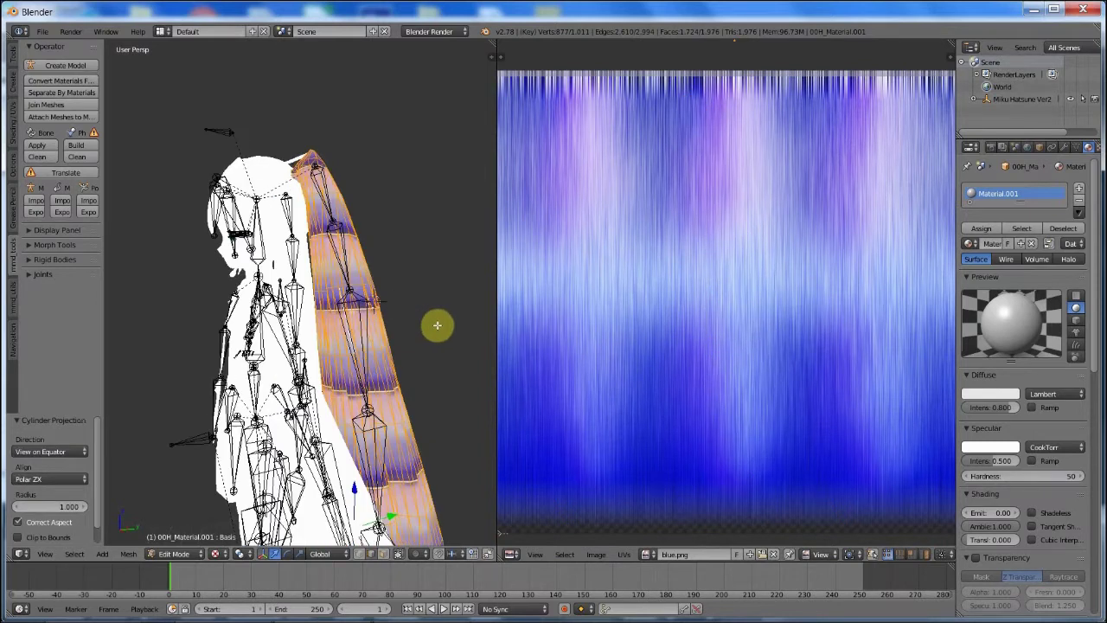
key("ctrl+z")
Step: Examine how the hair texture runs along the ponytail from several sides, and clear the mesh selection
scroll(392, 331, "up", 6)
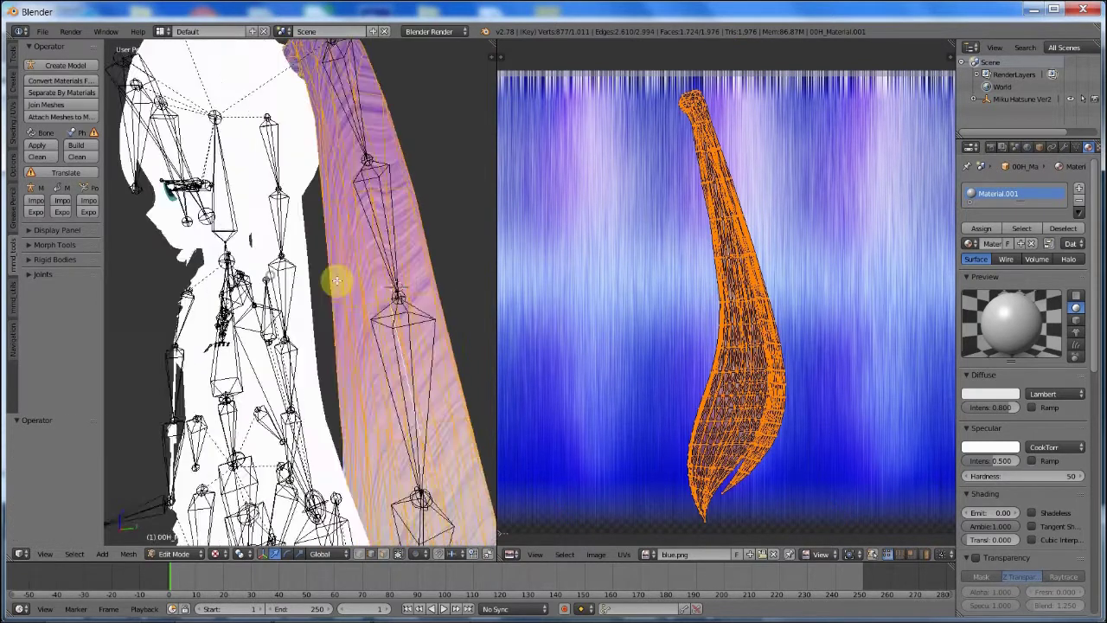
mouse_move(409, 277)
middle_mouse_down()
mouse_move(267, 297)
mouse_move(445, 272)
mouse_move(410, 280)
middle_mouse_up()
scroll(410, 280, "down", 6)
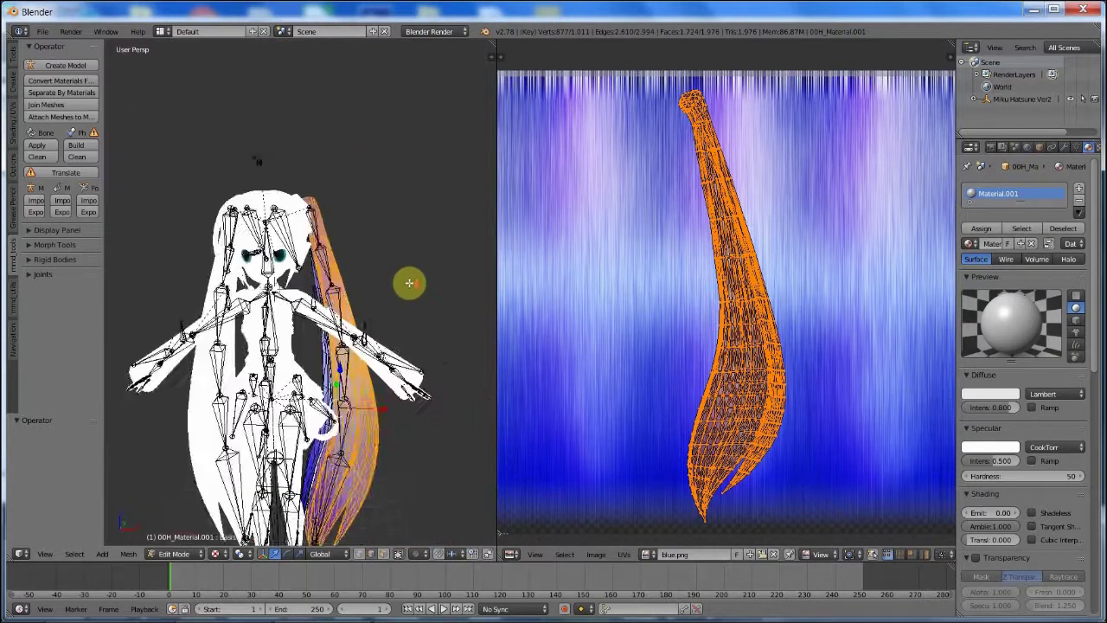
middle_click_drag(403, 390, 325, 373)
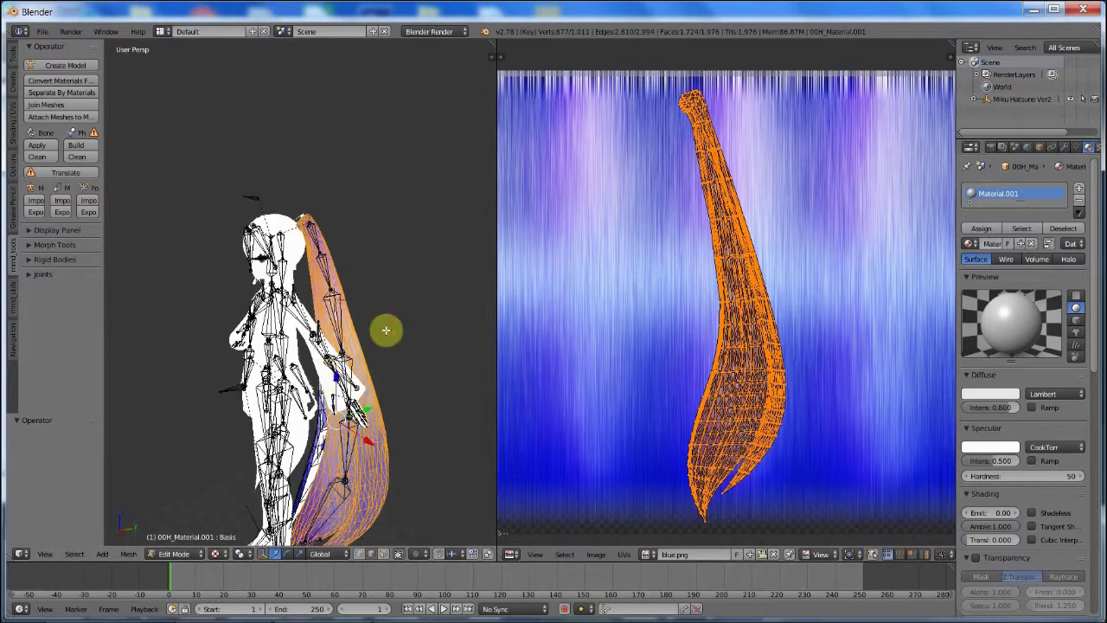
scroll(385, 329, "up", 4)
middle_click_drag(402, 297, 210, 234)
key("a")
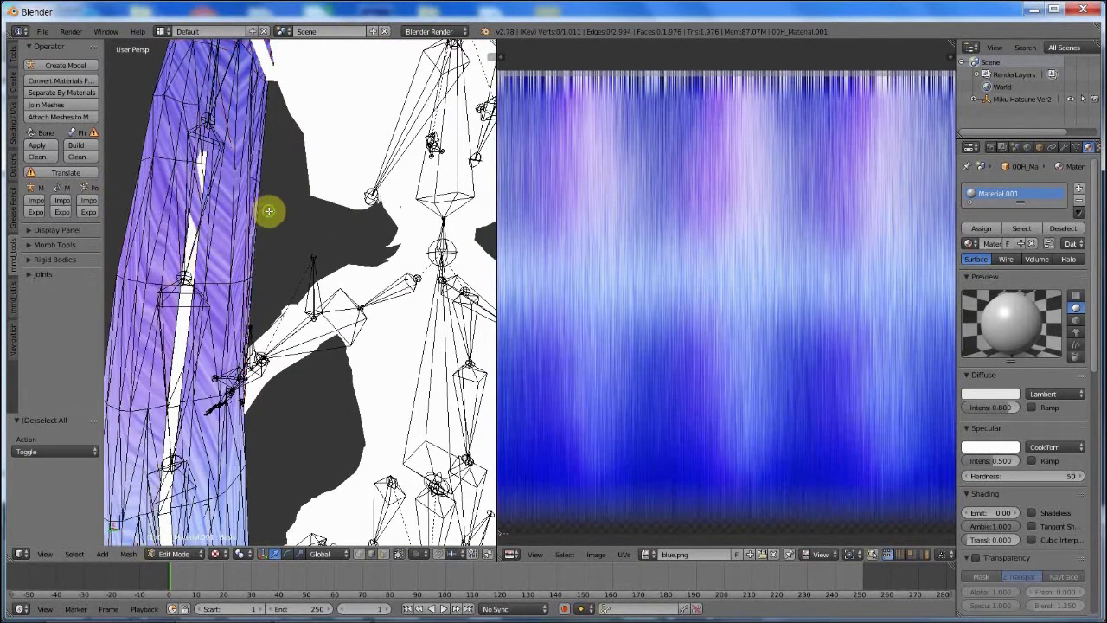
middle_click_drag(267, 210, 395, 326)
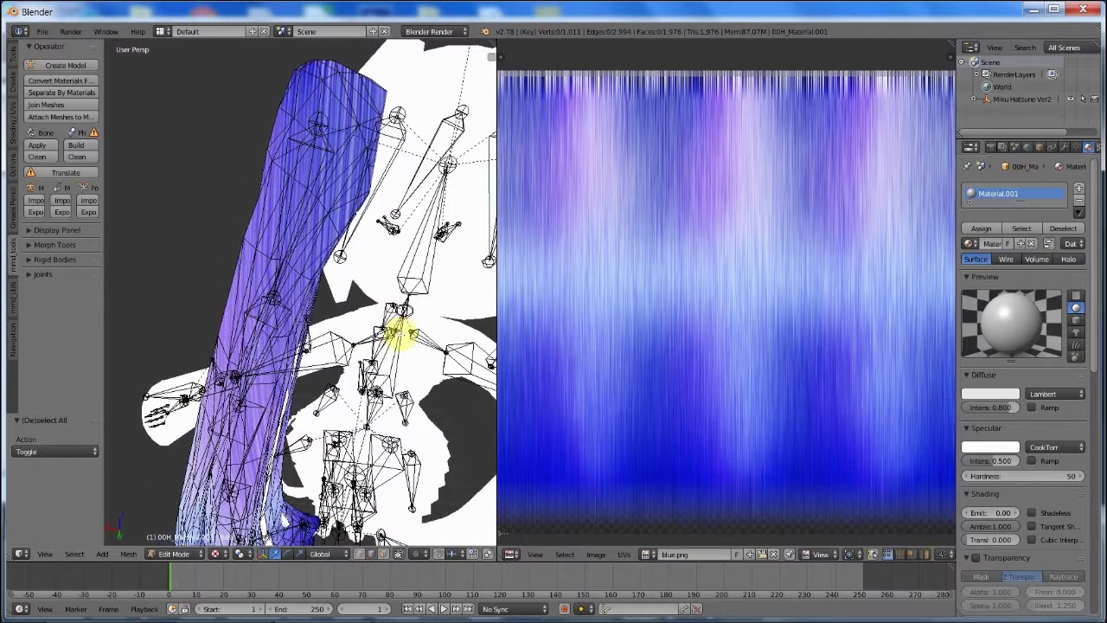
Step: Return to Object Mode and hide the hair ornament that covers the top of the ponytail
left_click(190, 540)
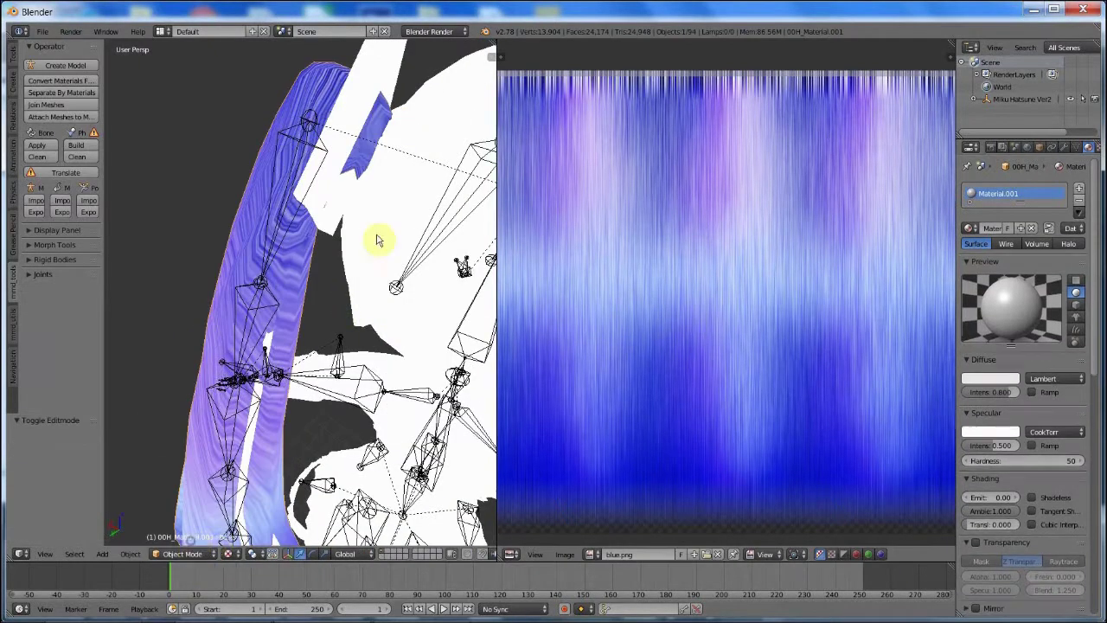
right_click(350, 128)
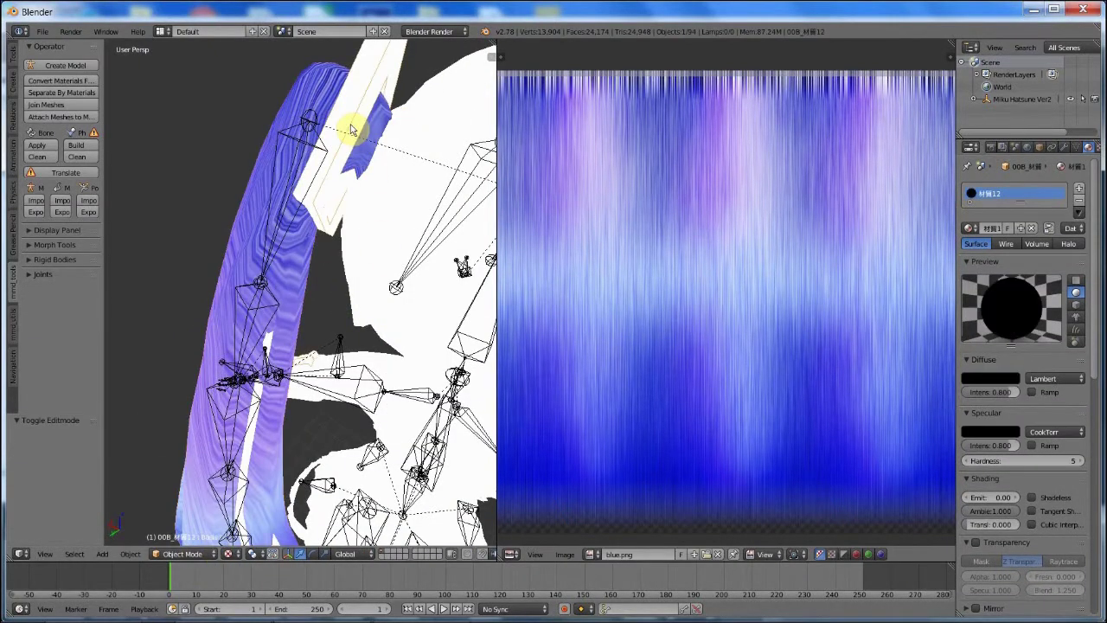
right_click(350, 128)
right_click(350, 128)
right_click(350, 128)
key("h")
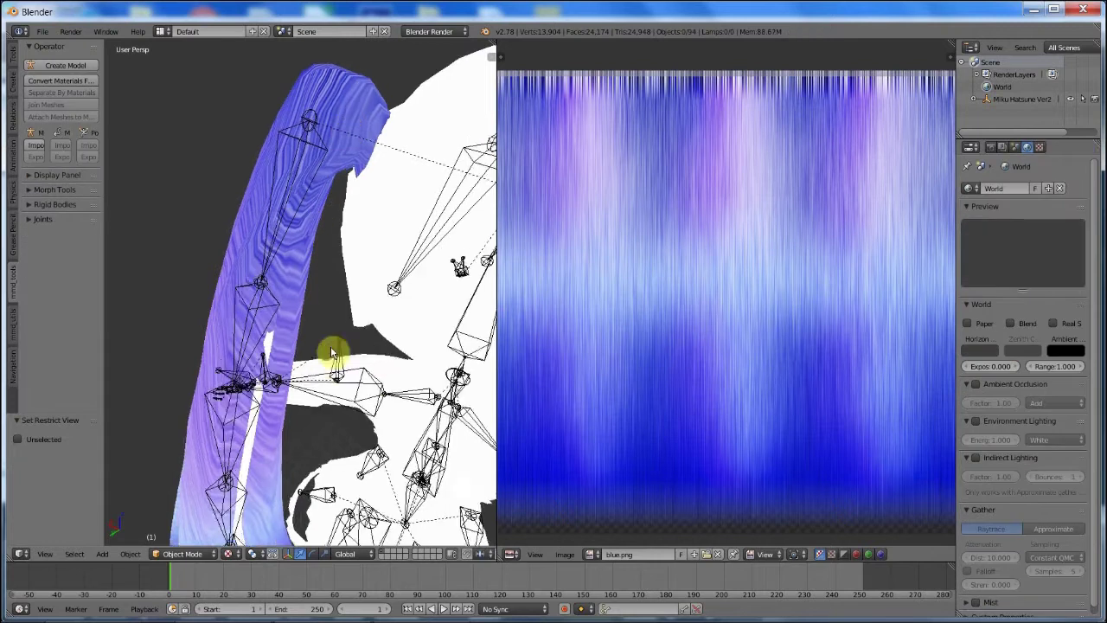
Step: Select the separated ponytail object again and enter Edit Mode on it
middle_click_drag(331, 355, 323, 286)
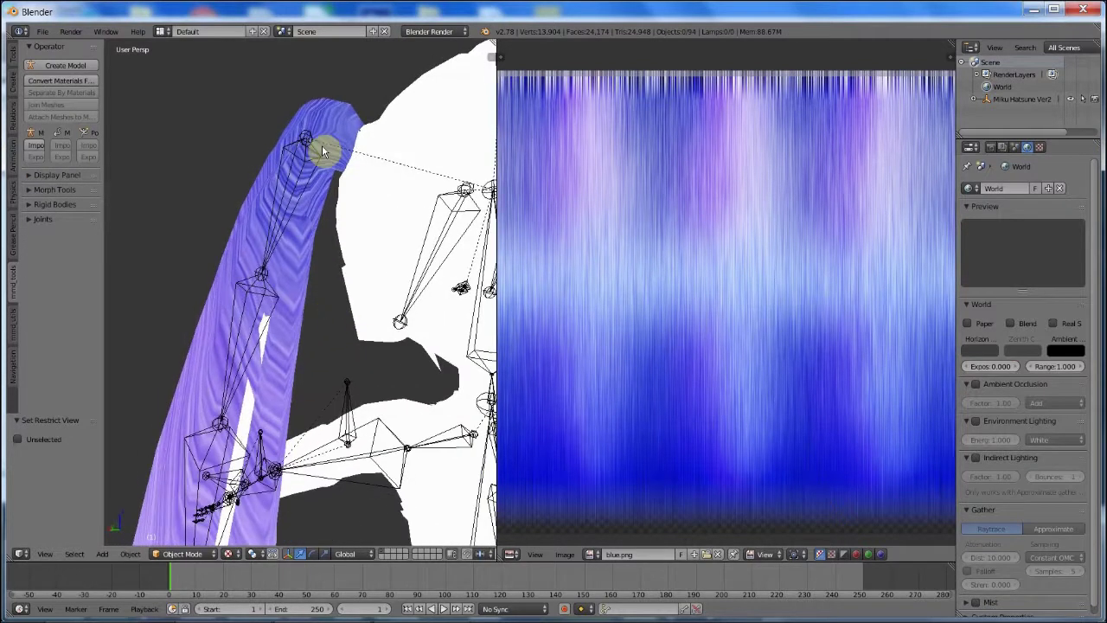
right_click(237, 460)
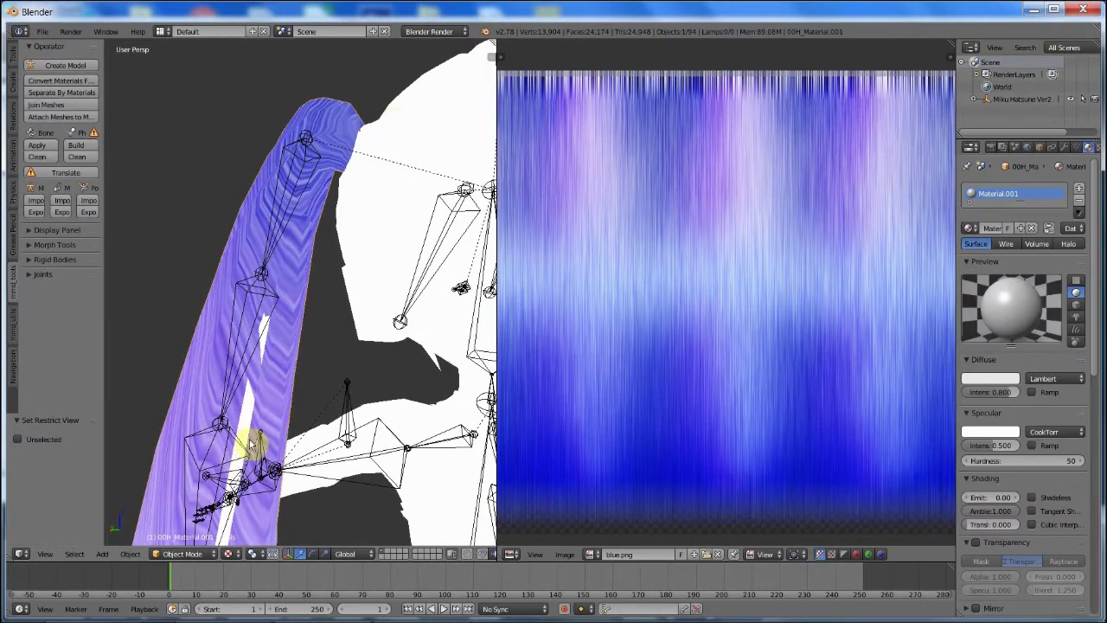
right_click(268, 326)
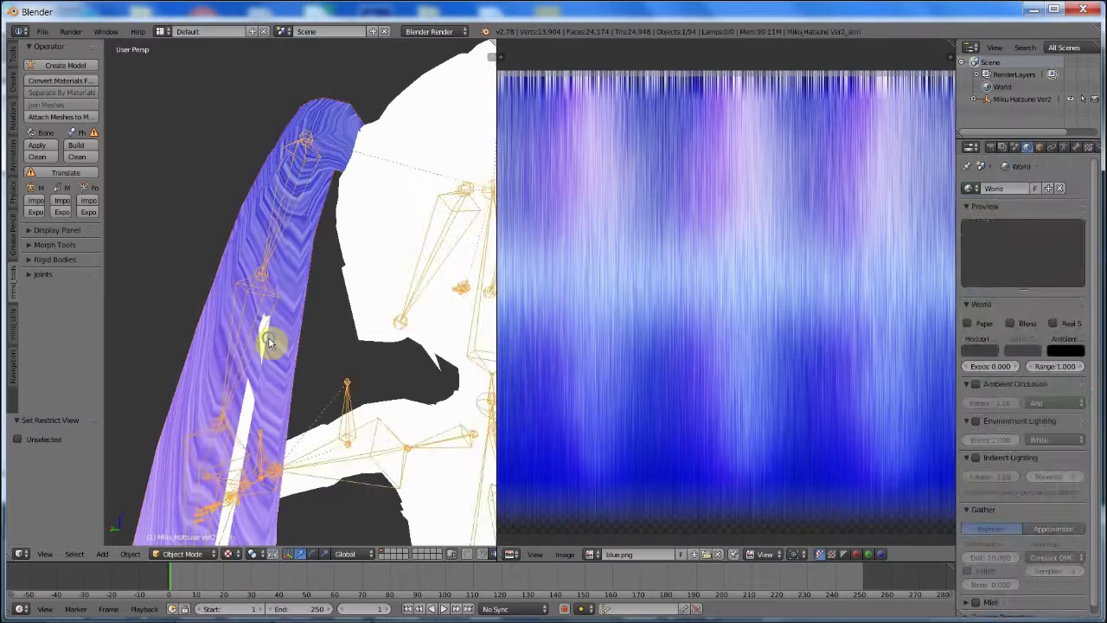
right_click(269, 342)
left_click(182, 553)
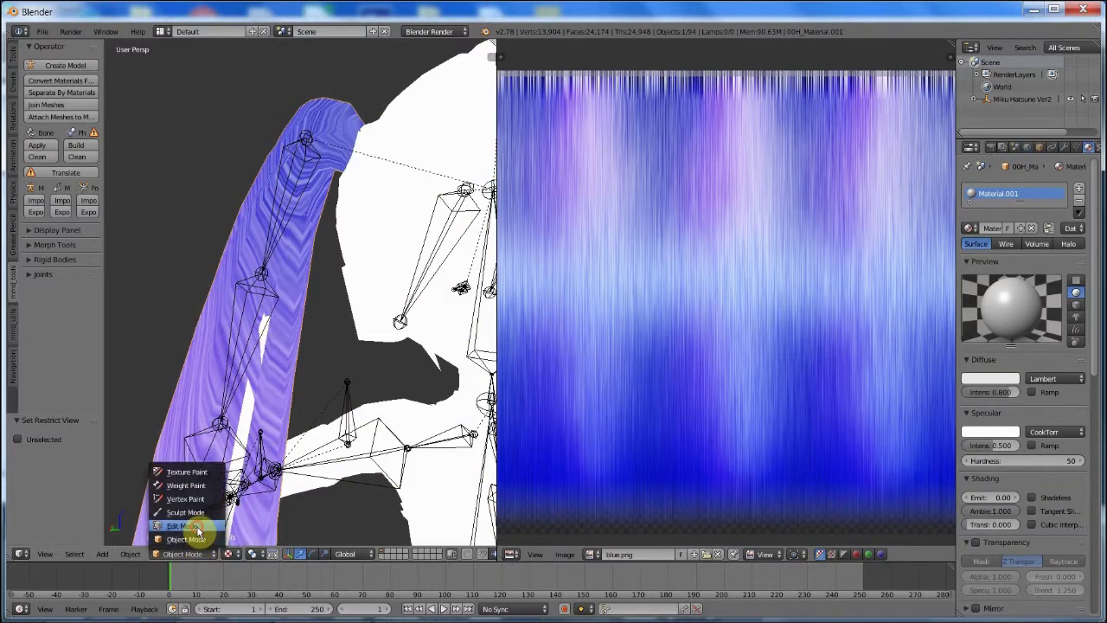
left_click(181, 526)
Step: Try Rendered shading in the 3D viewport, and set the shading to Solid
mouse_move(217, 388)
middle_mouse_down()
mouse_move(403, 383)
mouse_move(421, 492)
mouse_move(396, 99)
mouse_move(371, 353)
mouse_move(383, 136)
mouse_move(338, 407)
middle_mouse_up()
left_click(223, 554)
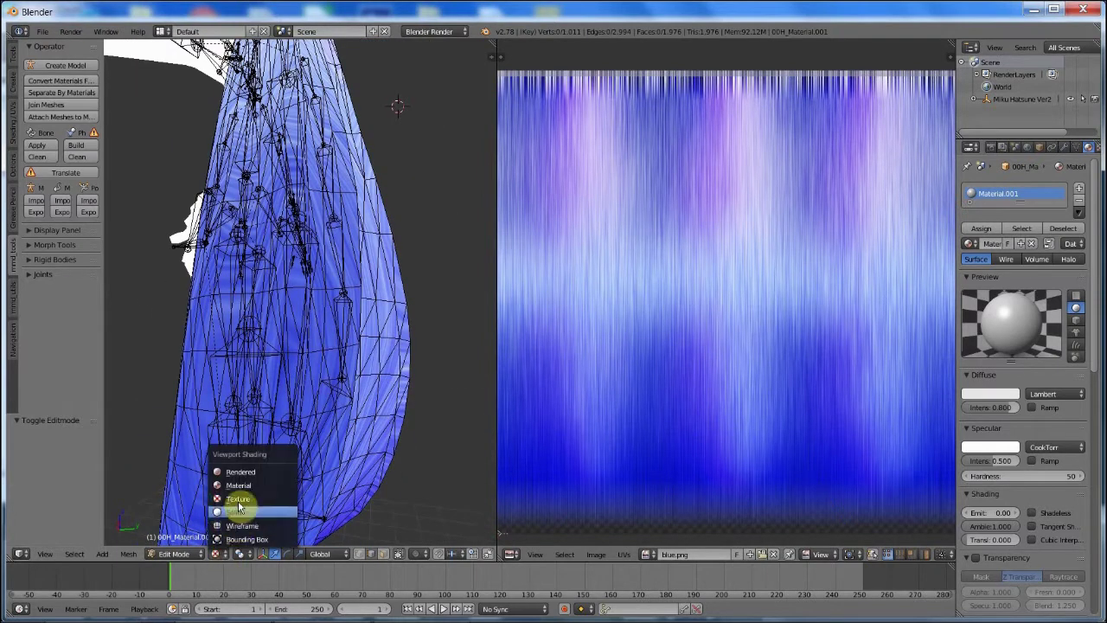
left_click(240, 471)
mouse_move(225, 401)
middle_mouse_down()
mouse_move(384, 404)
mouse_move(390, 419)
middle_mouse_up()
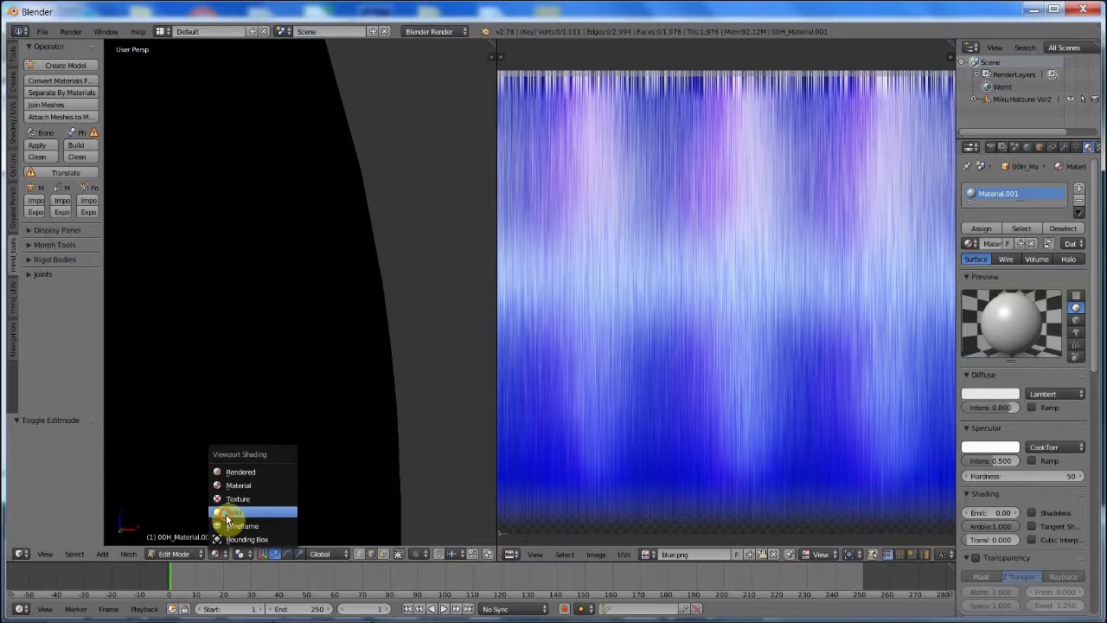
left_click(227, 512)
middle_click_drag(280, 457, 394, 452)
scroll(375, 447, "down", 10)
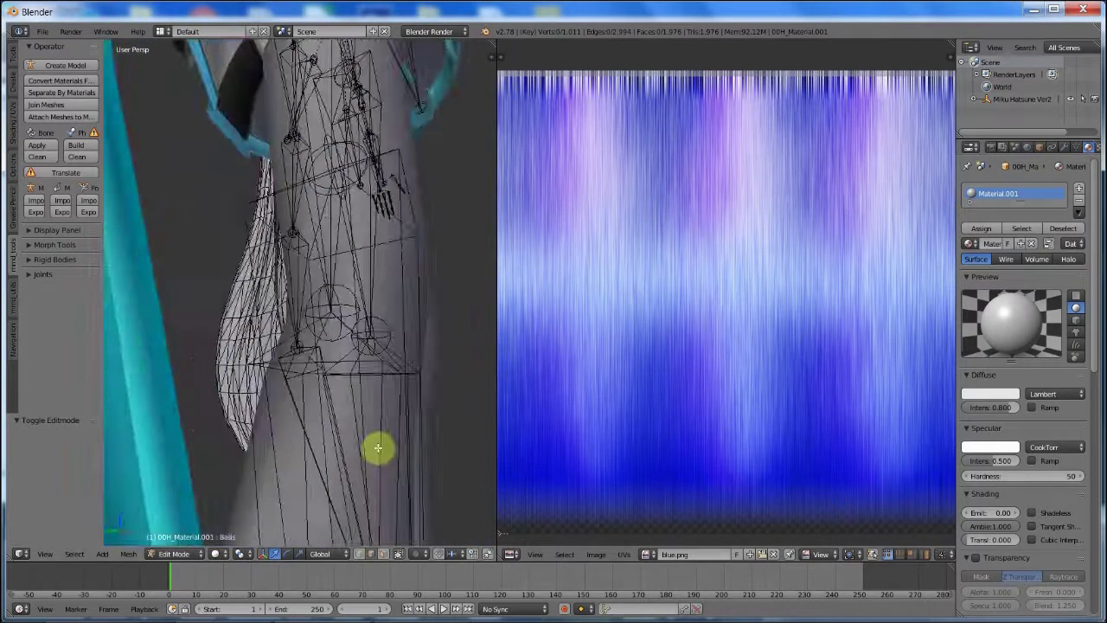
Step: Select an edge at the ponytail's tip and start a shortest-path edge selection running up from it
scroll(262, 389, "up", 8)
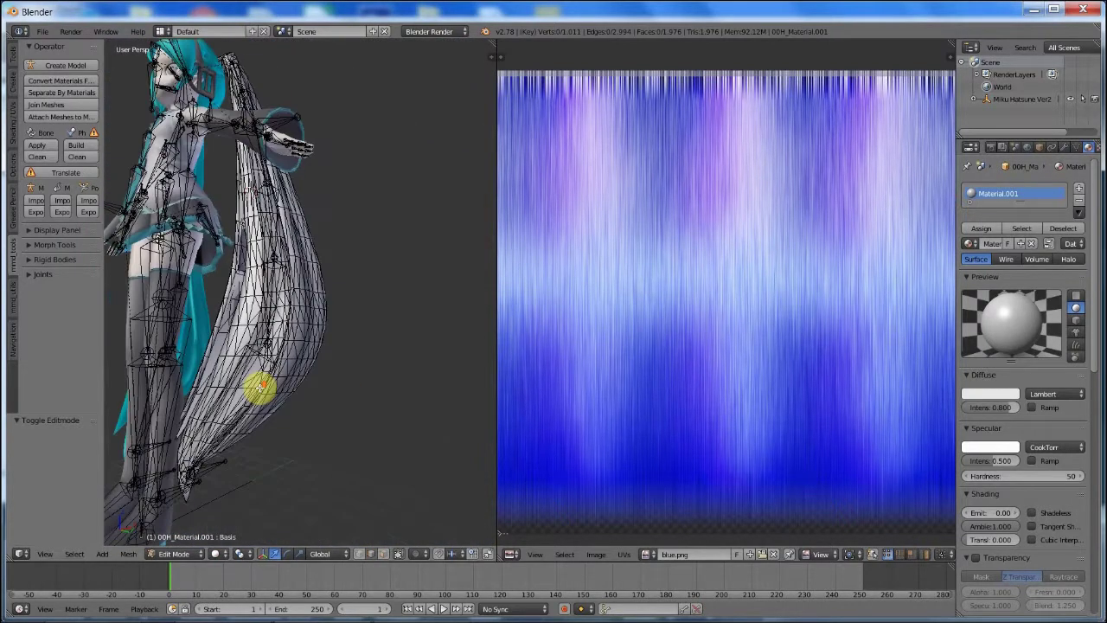
middle_click_drag(346, 370, 371, 395)
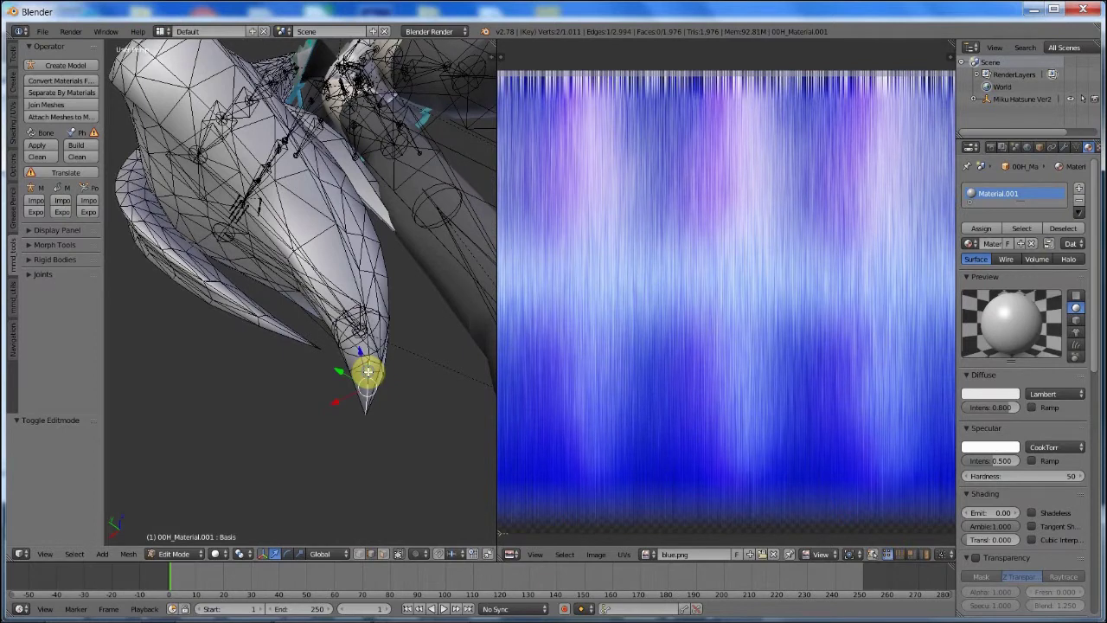
scroll(413, 390, "up", 4)
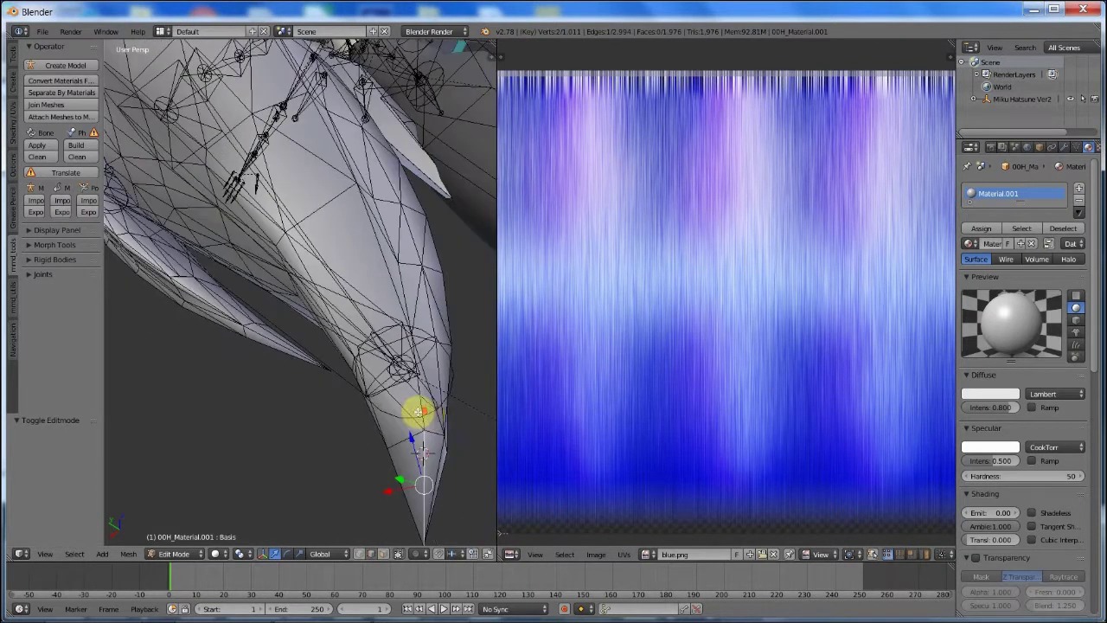
left_click(425, 418, "ctrl")
middle_click_drag(423, 415, 401, 330)
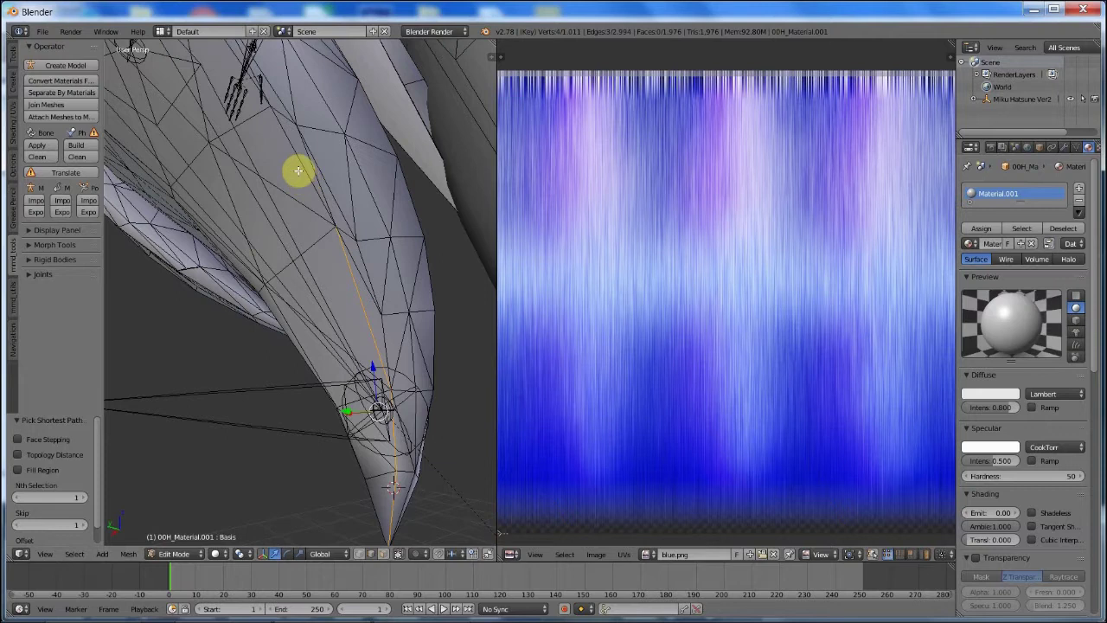
Step: Extend the shortest-path edge selection up the inner side of the lower ponytail
middle_click_drag(301, 166, 294, 179)
middle_click_drag(273, 120, 407, 249)
right_click(352, 172, "ctrl")
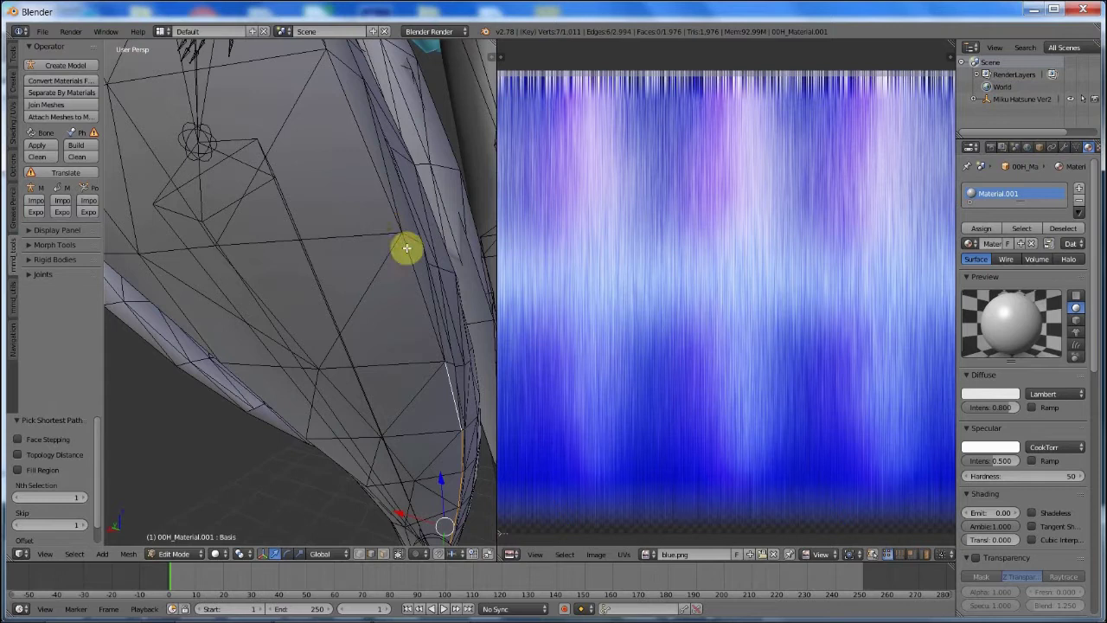
right_click(386, 186, "ctrl")
middle_click_drag(389, 151, 398, 252)
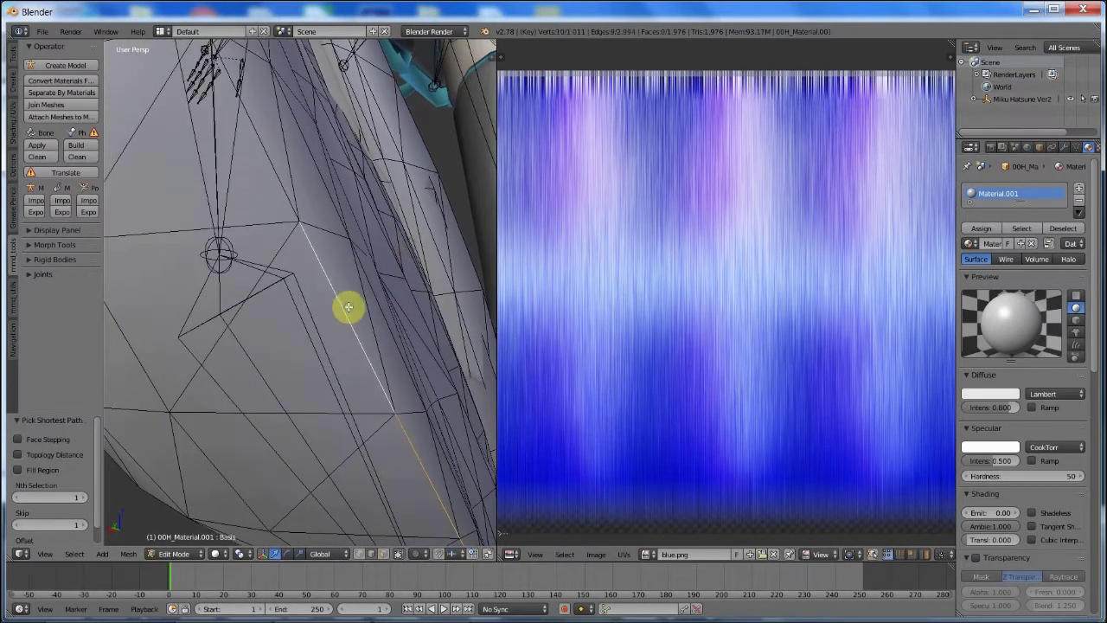
middle_click_drag(318, 145, 325, 223)
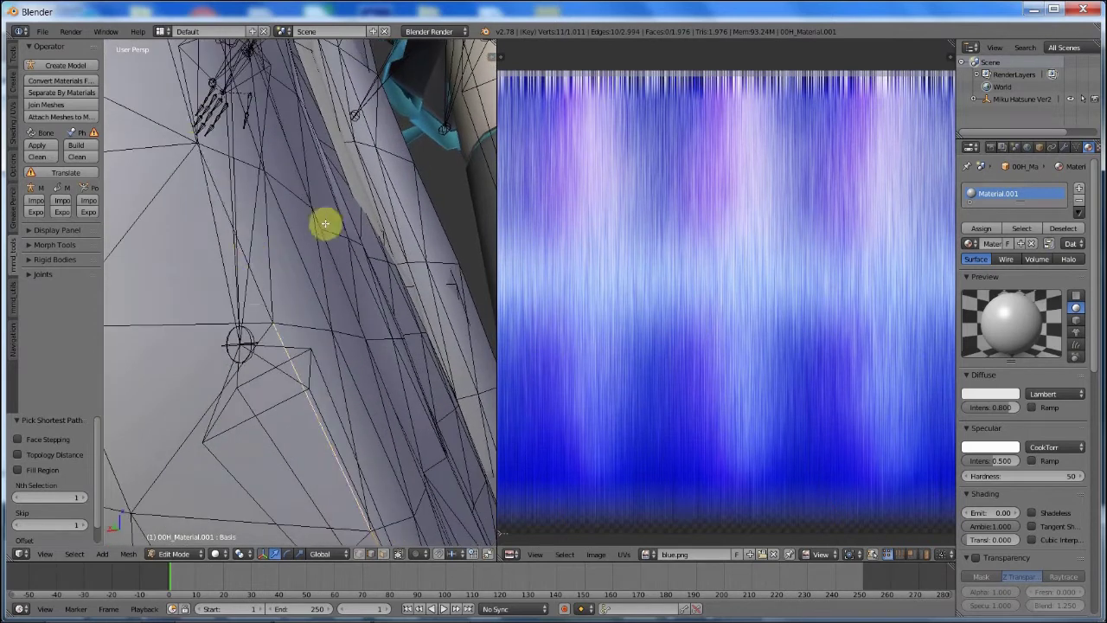
Step: Continue the edge path selection along the middle section of the ponytail
right_click(186, 101, "ctrl")
middle_click_drag(186, 102, 233, 277)
scroll(206, 78, "down", 4)
scroll(250, 89, "up", 4)
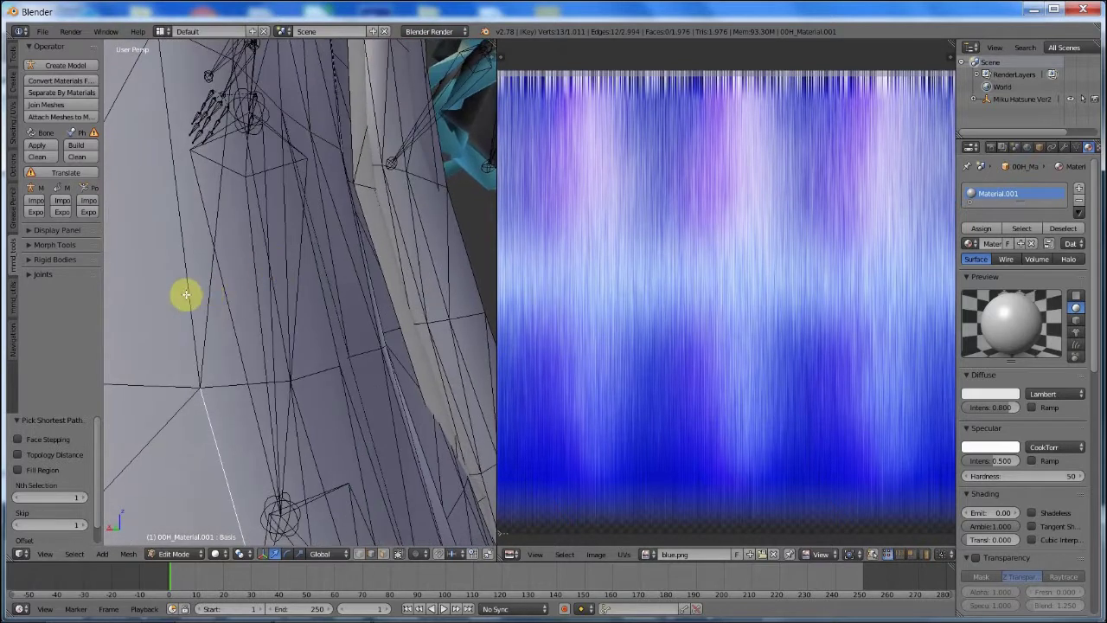
middle_click_drag(204, 146, 229, 197)
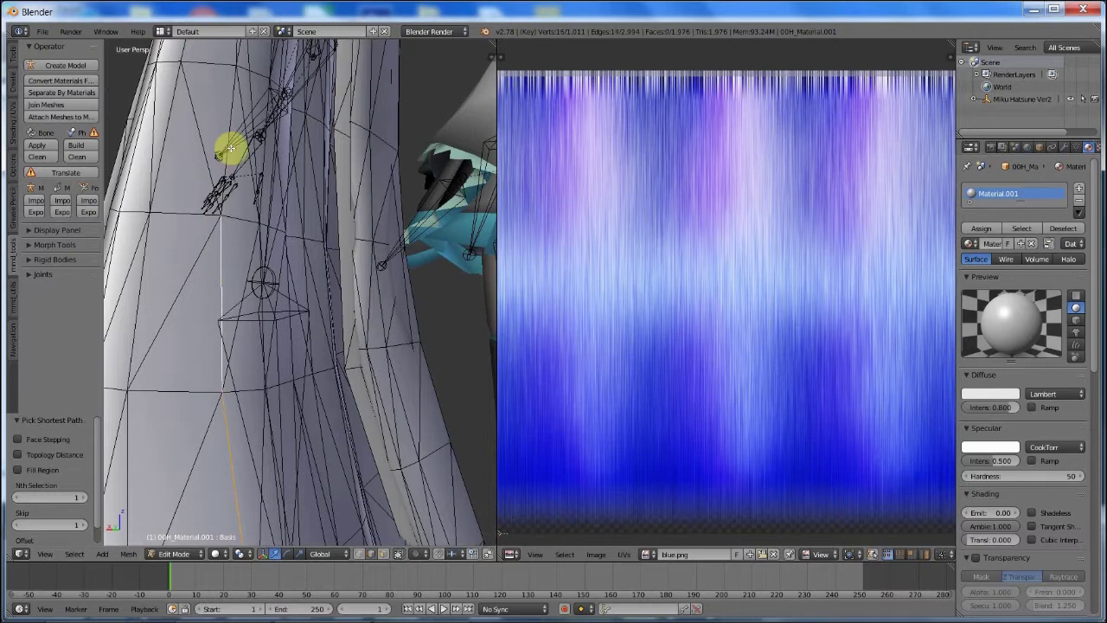
middle_click_drag(263, 119, 194, 235)
middle_click_drag(220, 165, 216, 181)
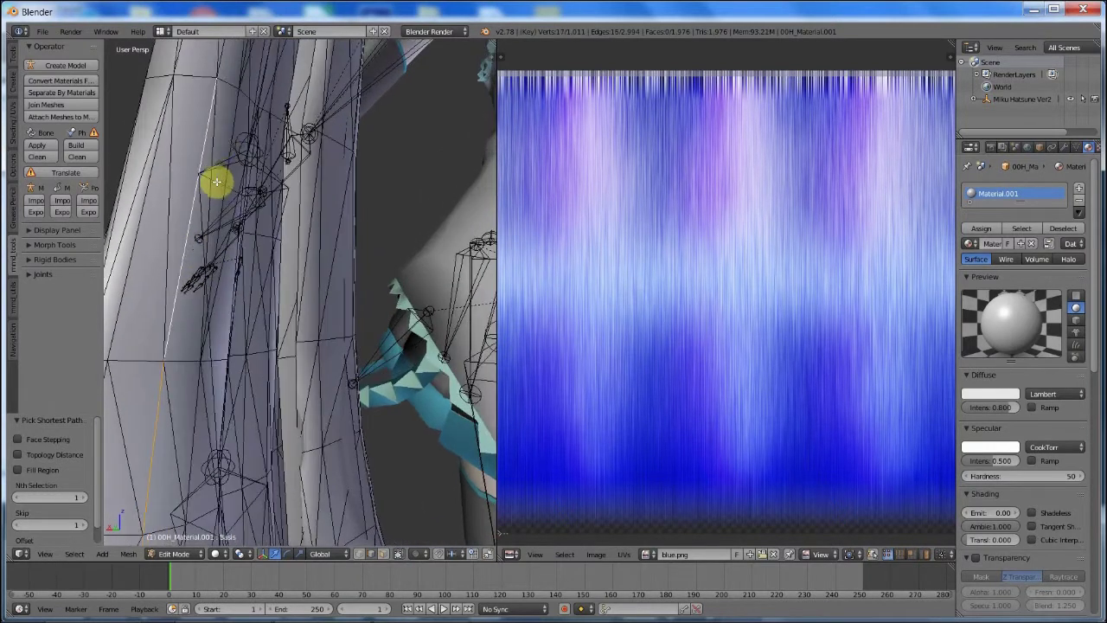
Step: Continue the edge path selection up the upper ponytail to its end beside the head
middle_click_drag(224, 94, 250, 209)
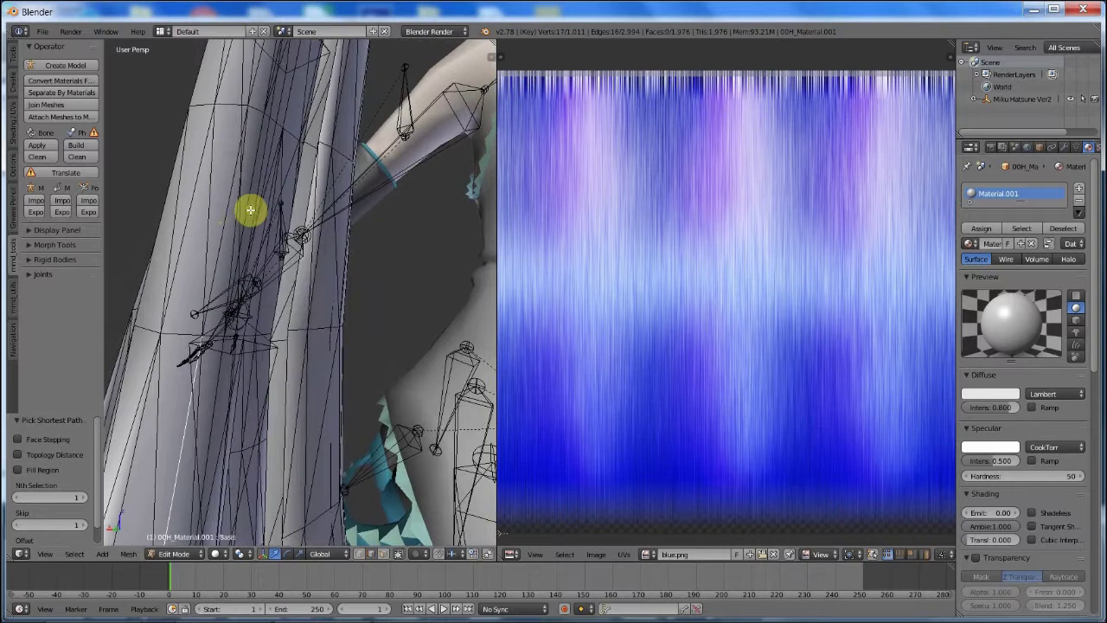
middle_click_drag(298, 154, 251, 252)
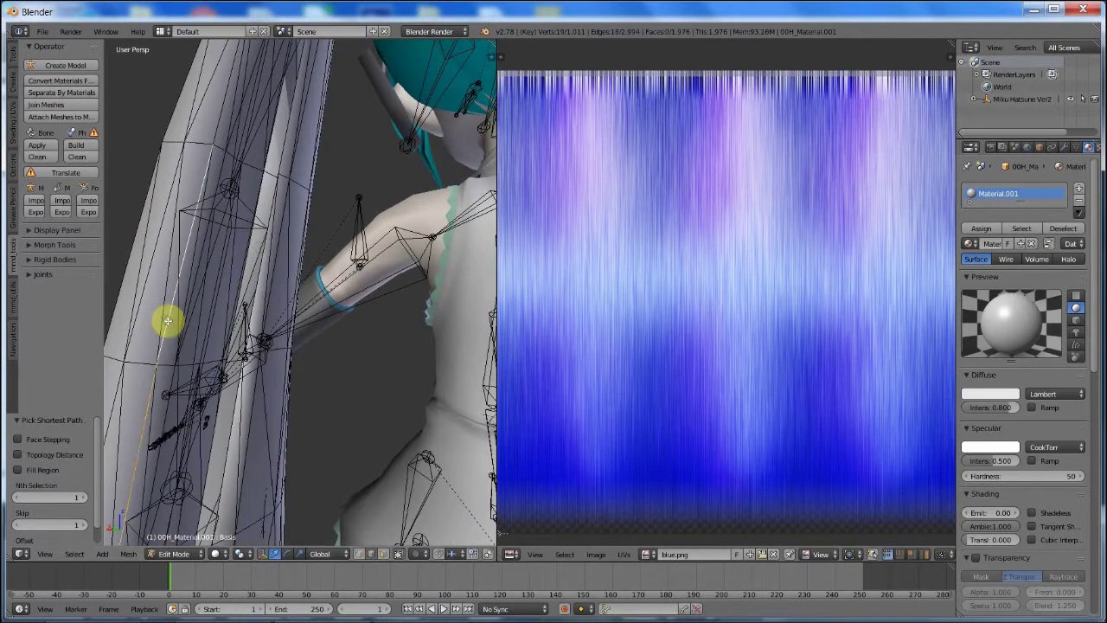
middle_click_drag(315, 68, 219, 191)
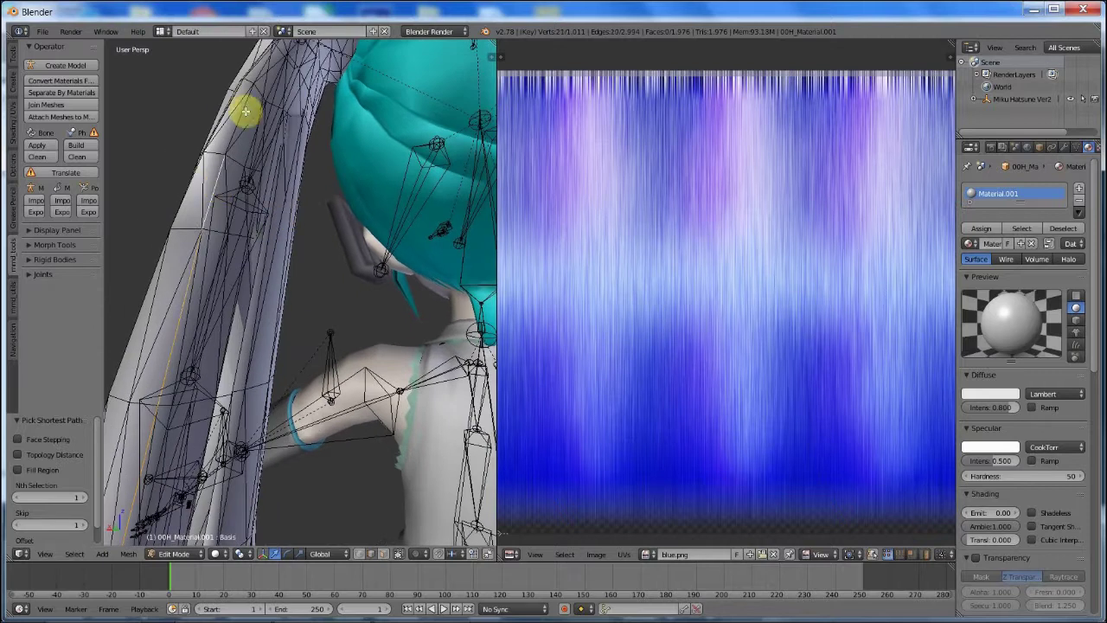
middle_click_drag(320, 57, 186, 173)
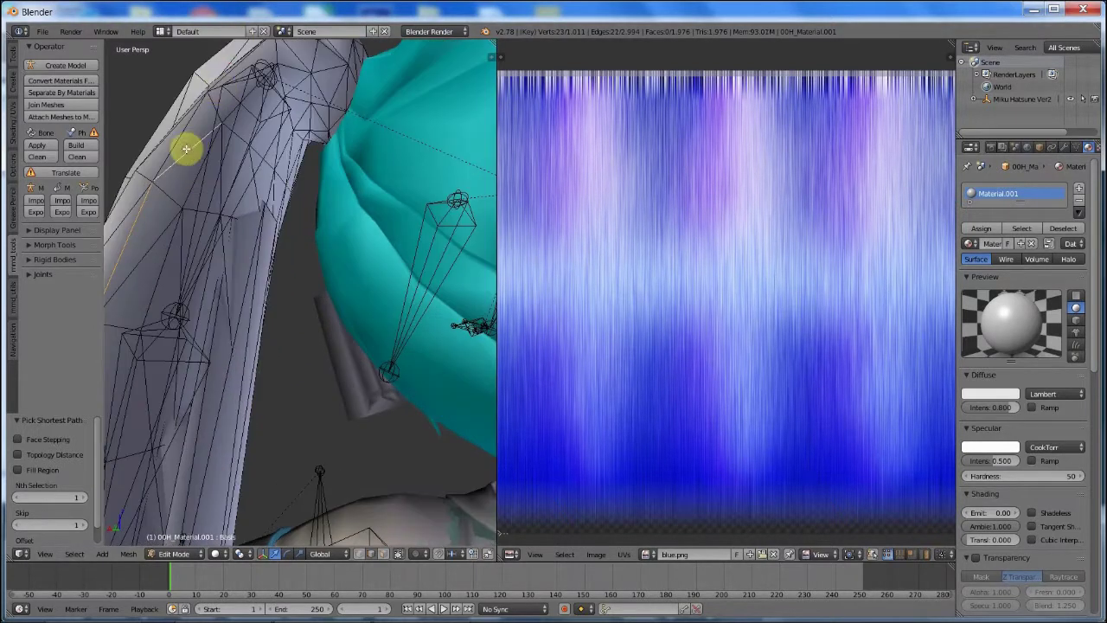
middle_click_drag(315, 105, 338, 83)
right_click(322, 82, "ctrl")
right_click(321, 82, "ctrl")
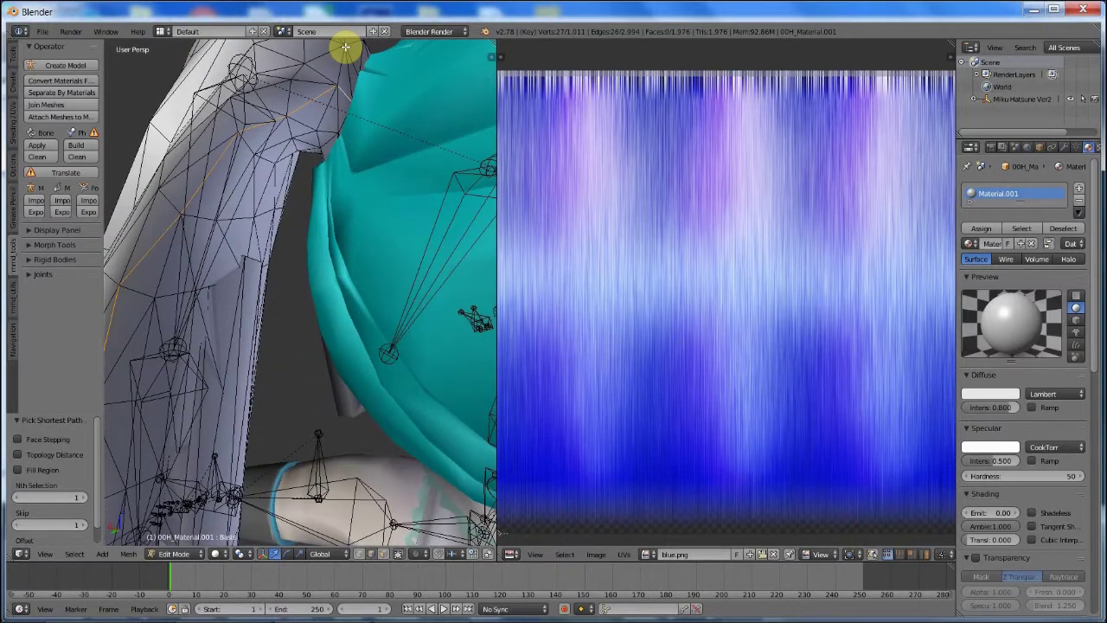
Step: Mark the selected edge path along the ponytail as a seam
key("ctrl+e")
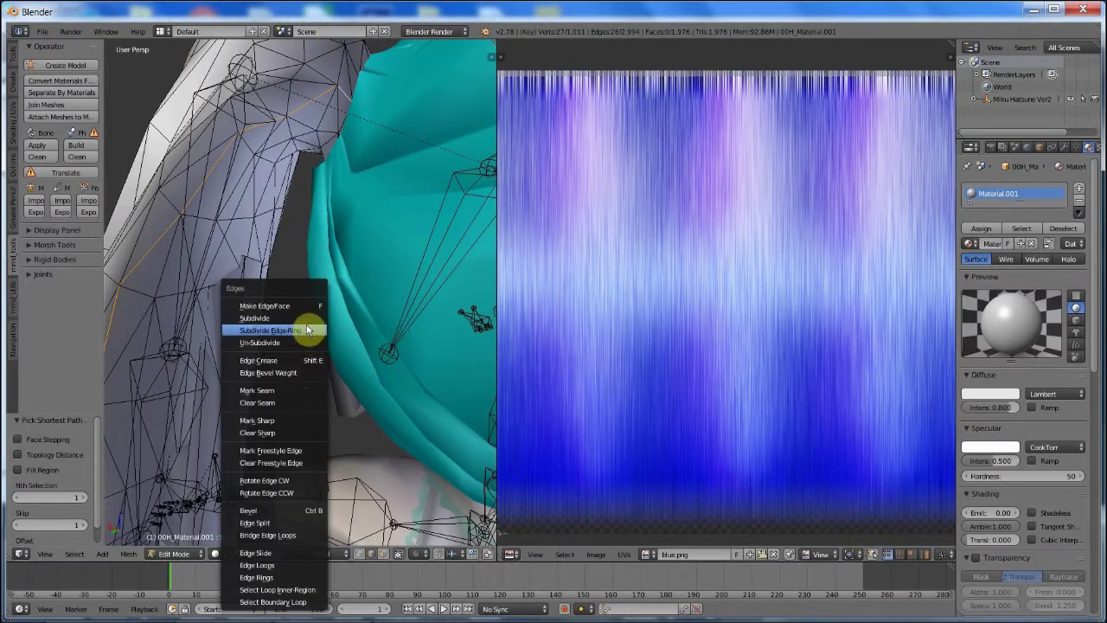
left_click(279, 386)
middle_click_drag(316, 336, 358, 333)
Step: Select the whole linked ponytail mesh and unwrap its UVs with Unwrap
key("l")
key("u")
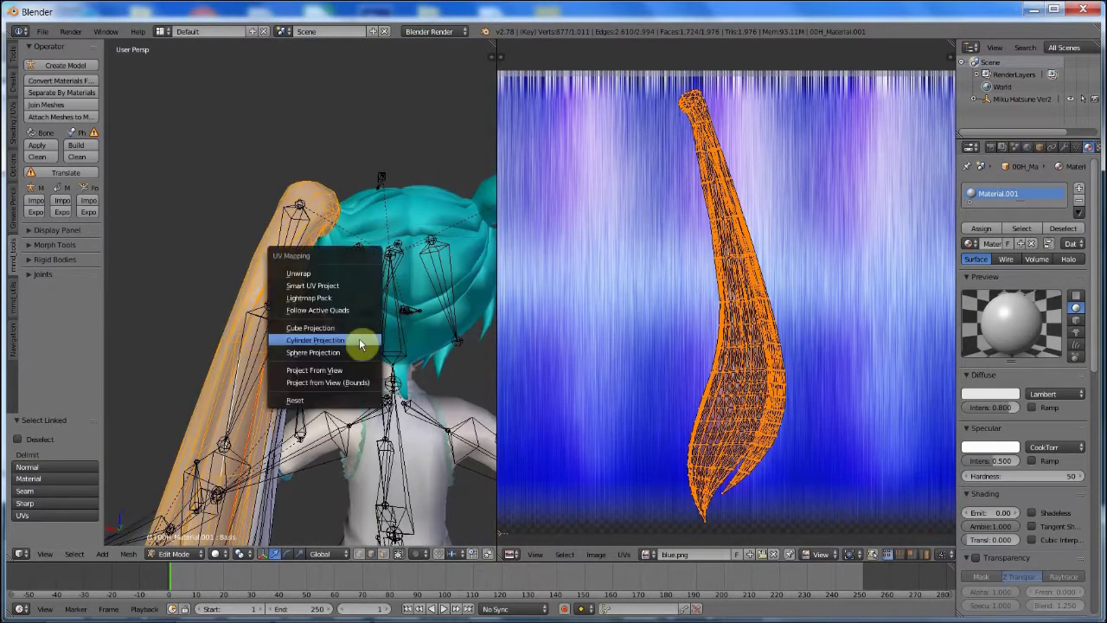
left_click(359, 270)
scroll(603, 302, "down", 3)
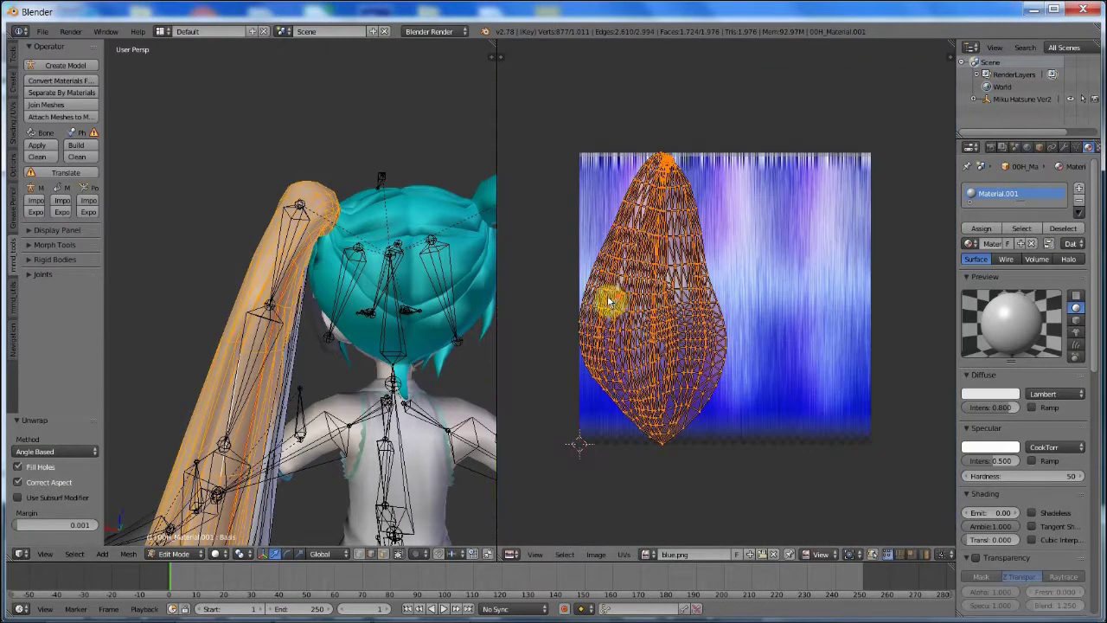
scroll(611, 299, "up", 1)
scroll(614, 299, "up", 2)
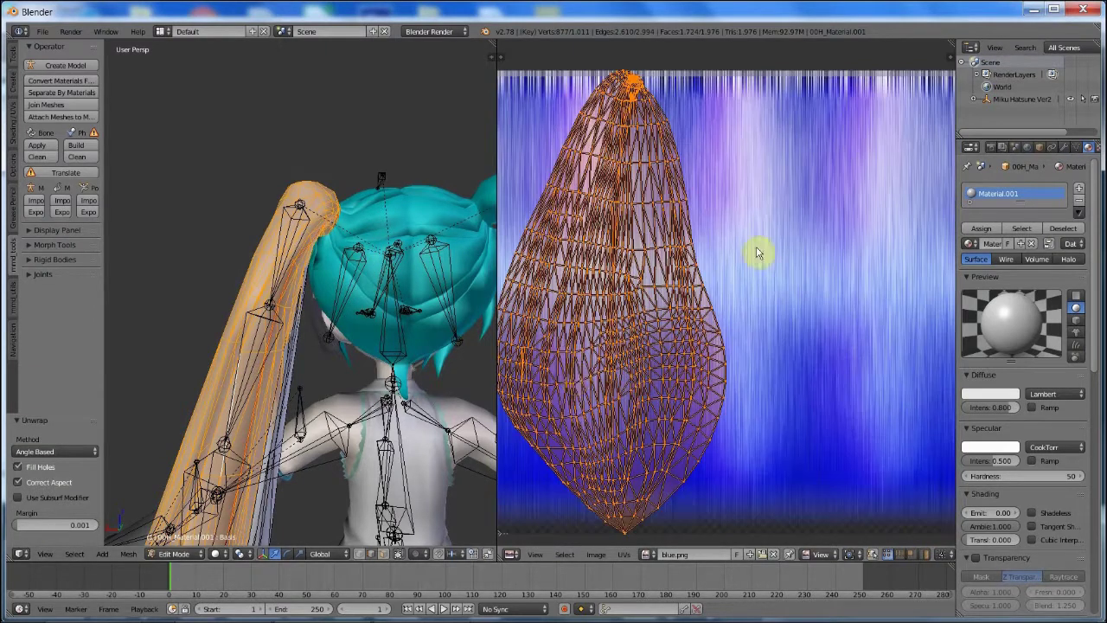
scroll(606, 318, "down", 2)
scroll(610, 311, "up", 2)
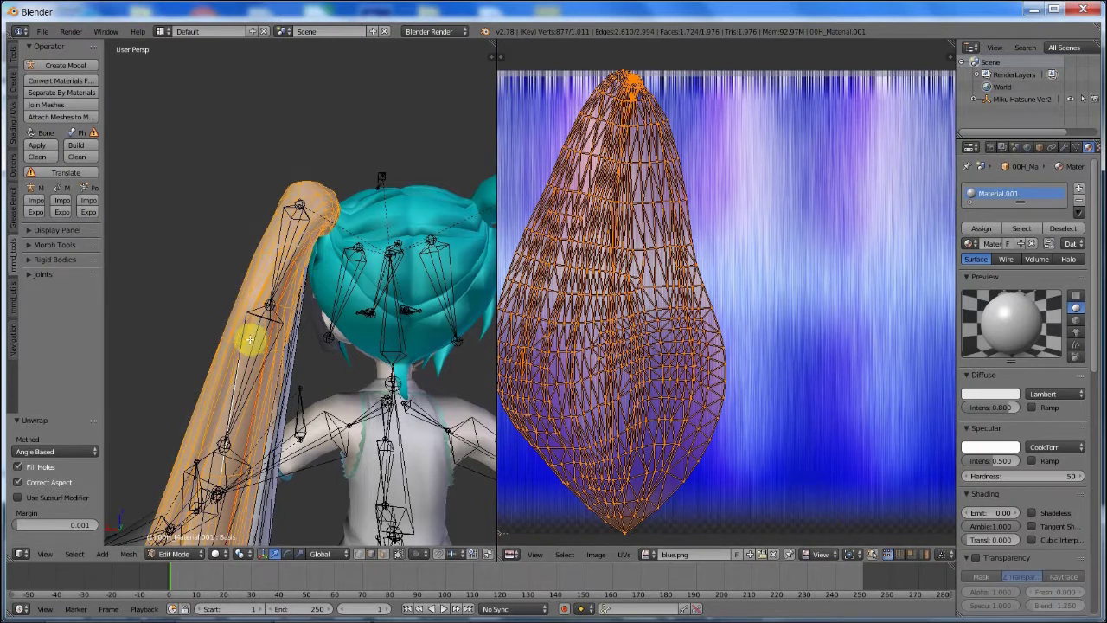
Step: Clear the mesh selection and set the 3D viewport shading to Texture
middle_click_drag(159, 304, 329, 285)
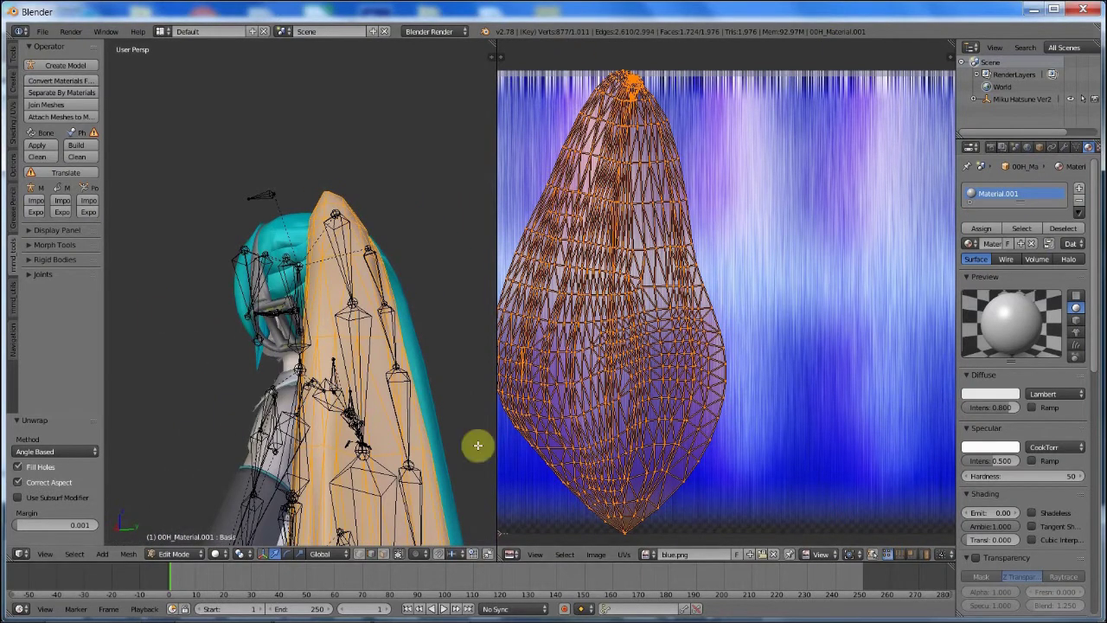
middle_click_drag(484, 207, 360, 325)
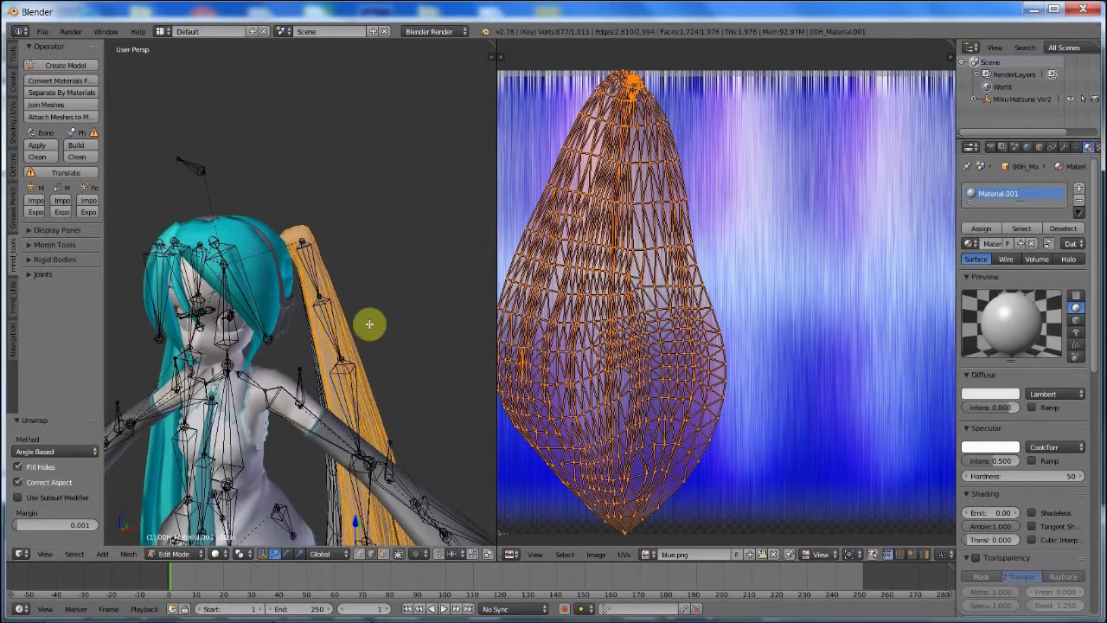
key("a")
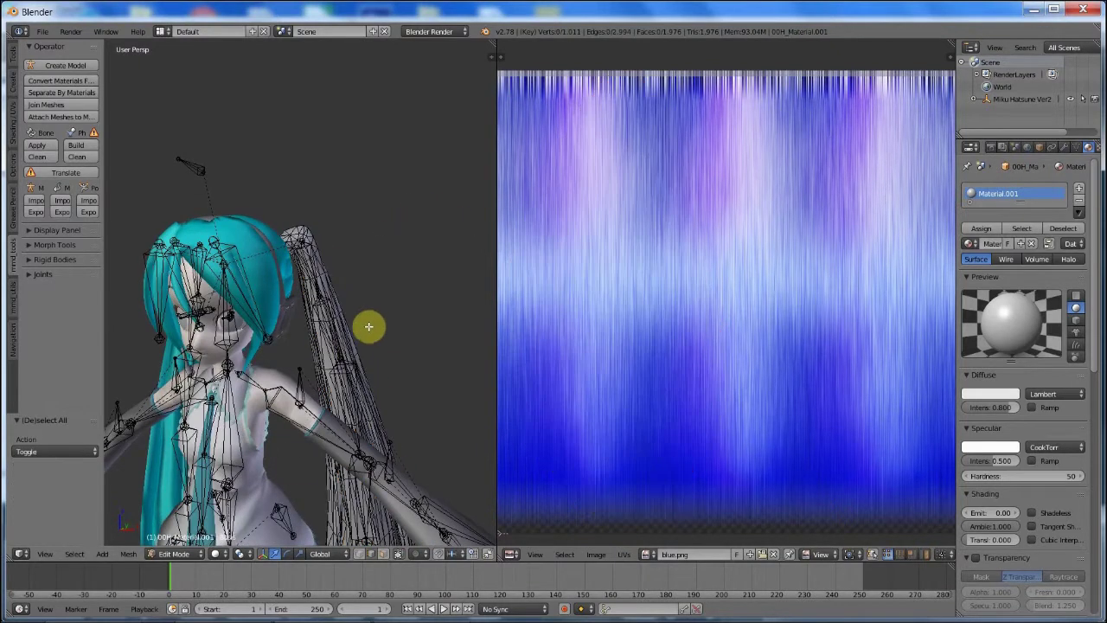
left_click(217, 553)
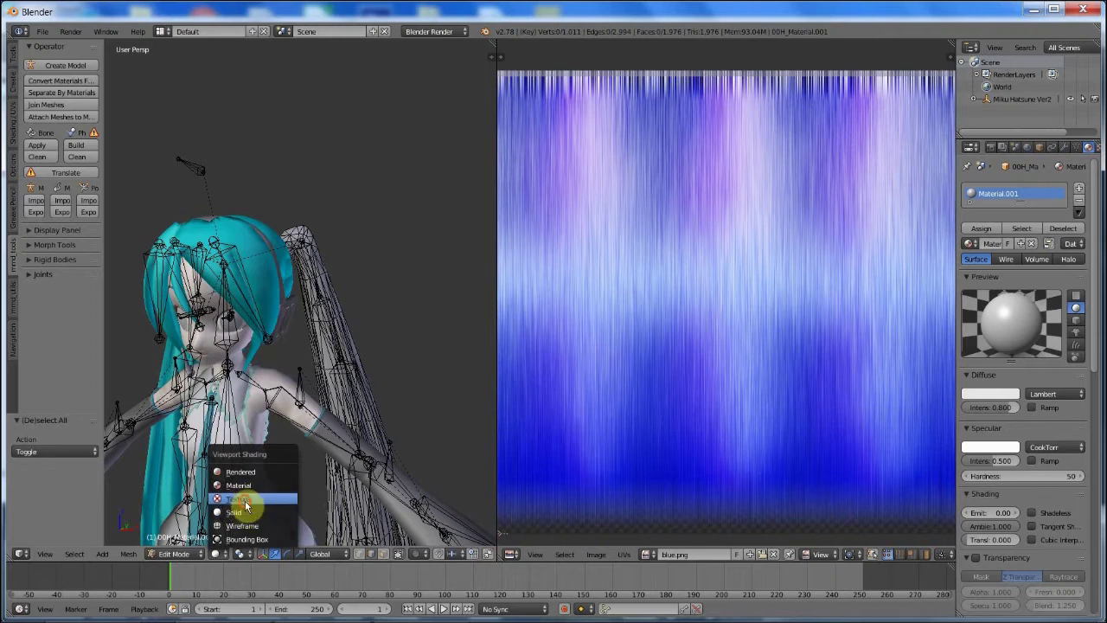
left_click(244, 500)
mouse_move(245, 505)
middle_mouse_down()
mouse_move(383, 413)
mouse_move(208, 412)
mouse_move(313, 393)
mouse_move(420, 403)
mouse_move(416, 434)
mouse_move(324, 158)
mouse_move(386, 403)
mouse_move(127, 528)
middle_mouse_up()
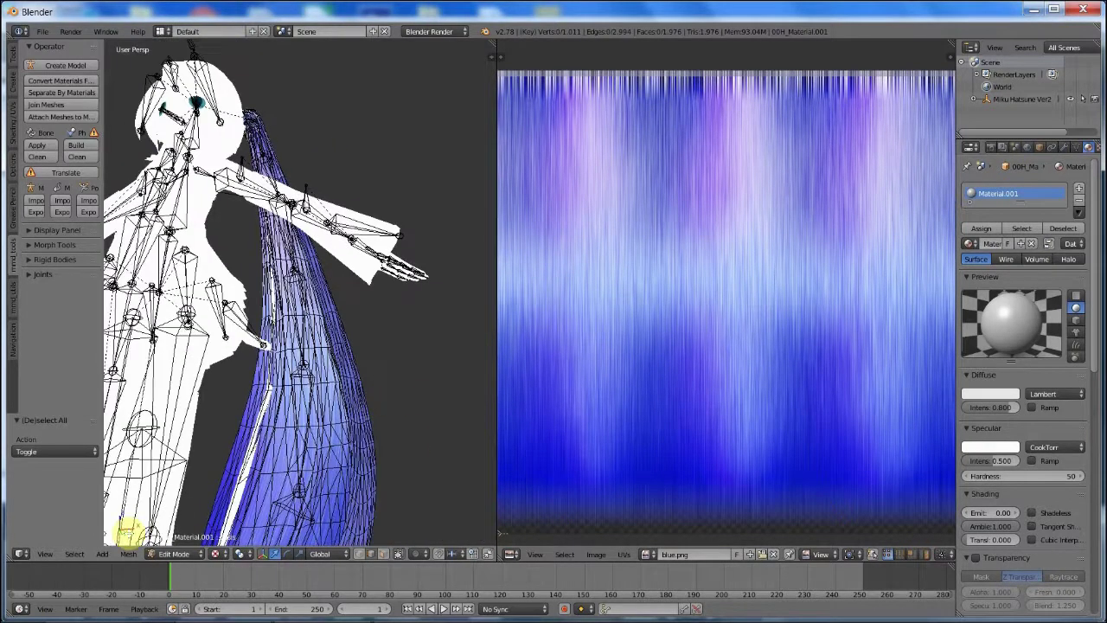
Step: Switch to Object Mode and examine how the texture runs at the top of the ponytail
left_click(197, 539)
middle_click_drag(197, 539, 248, 185)
scroll(386, 401, "up", 2)
right_click(247, 185)
right_click(220, 197)
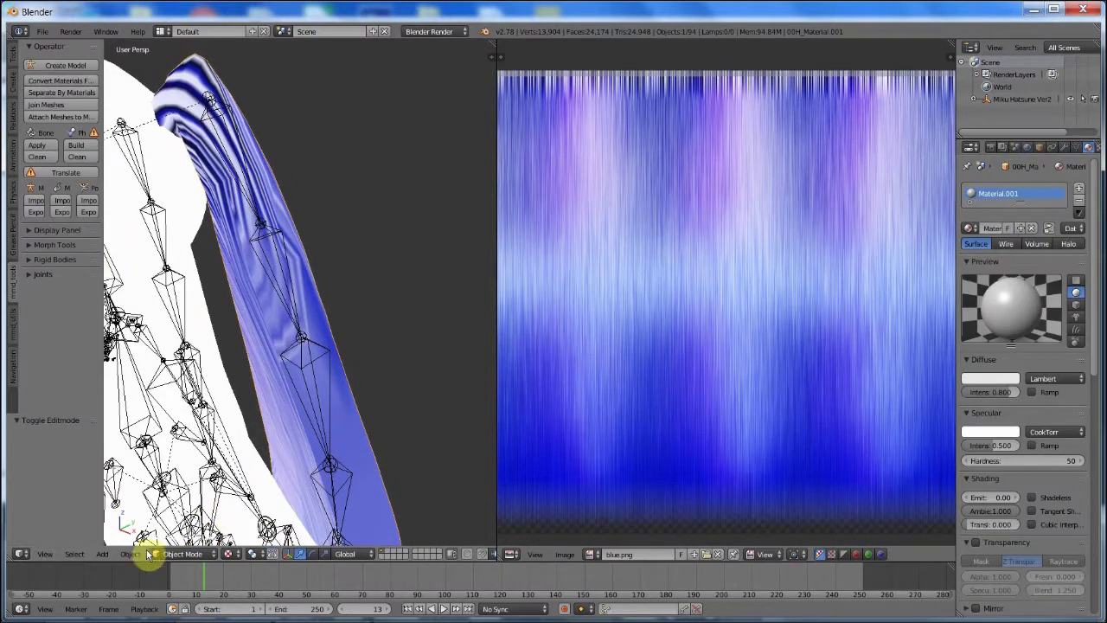
Step: Return the ponytail to Edit Mode and select its whole linked mesh to show its UVs
left_click(182, 553)
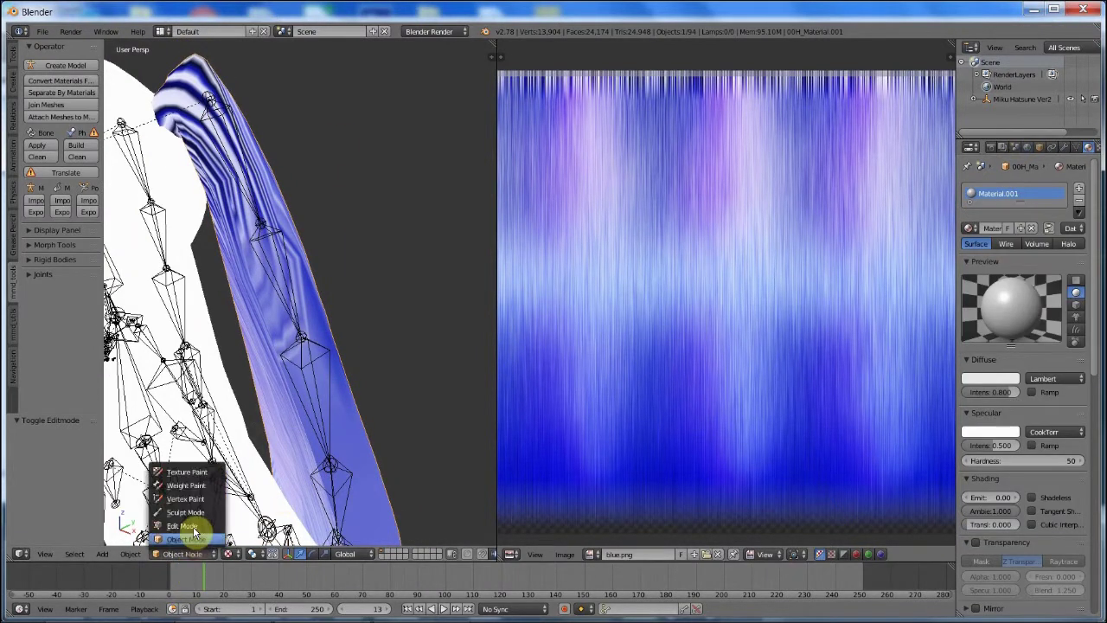
left_click(185, 522)
middle_click_drag(242, 429, 200, 86)
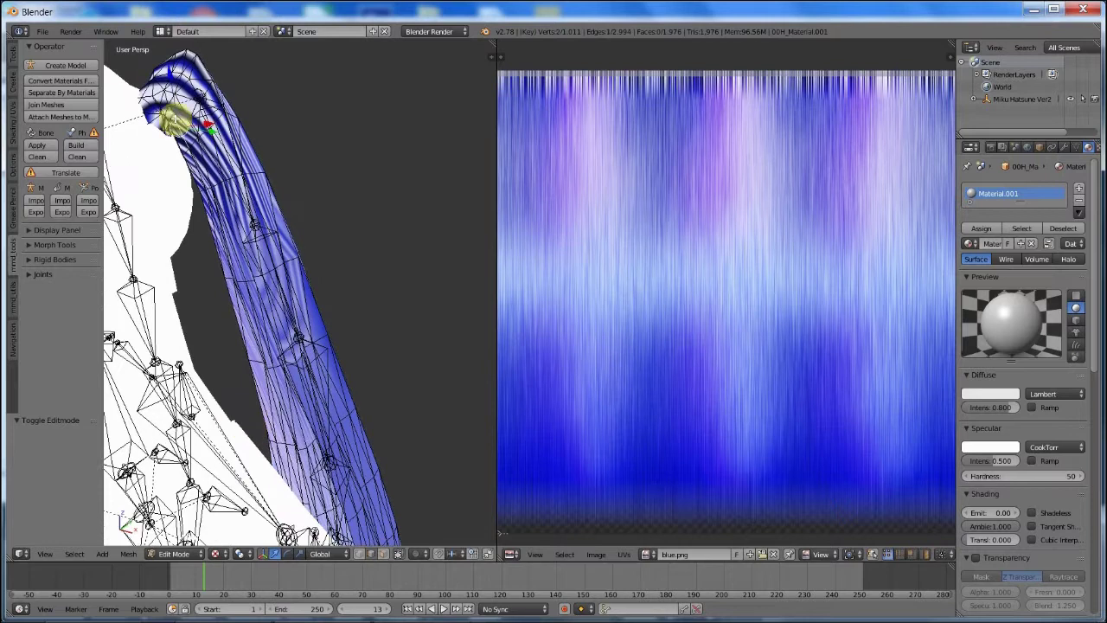
key("l")
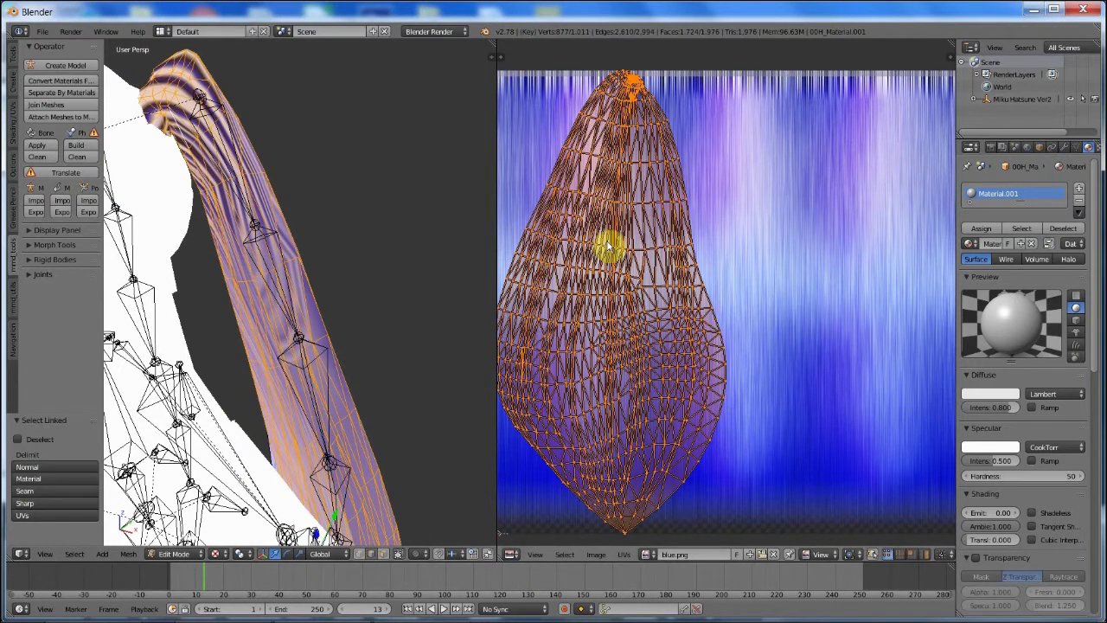
Step: Scale all the ponytail's UVs to 0.919 along Y and move them by -0.026 along Y
key("a")
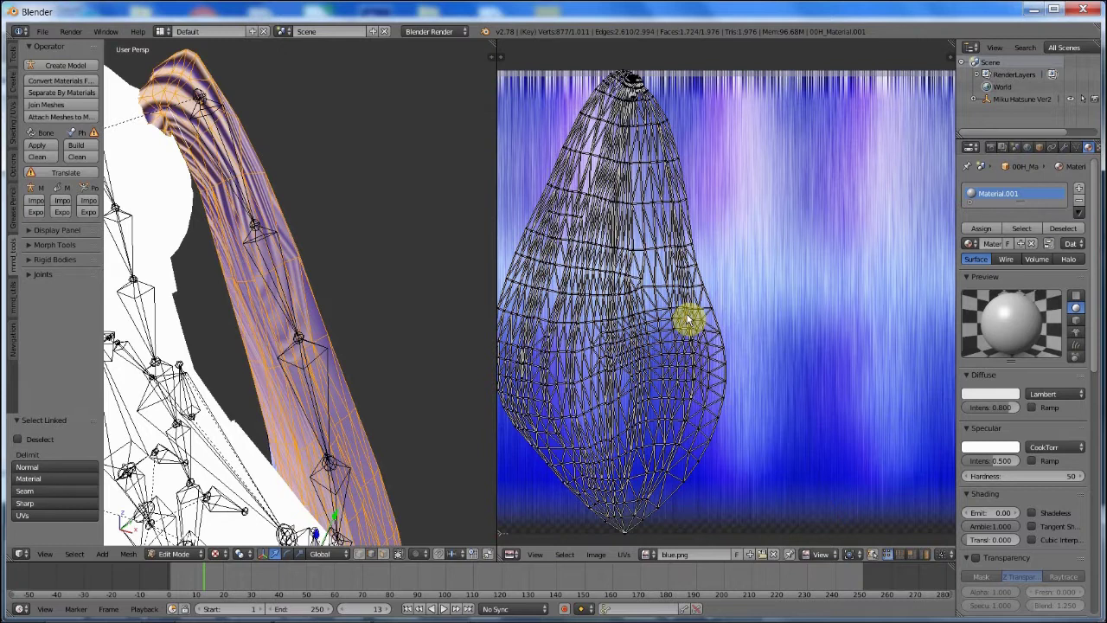
key("a")
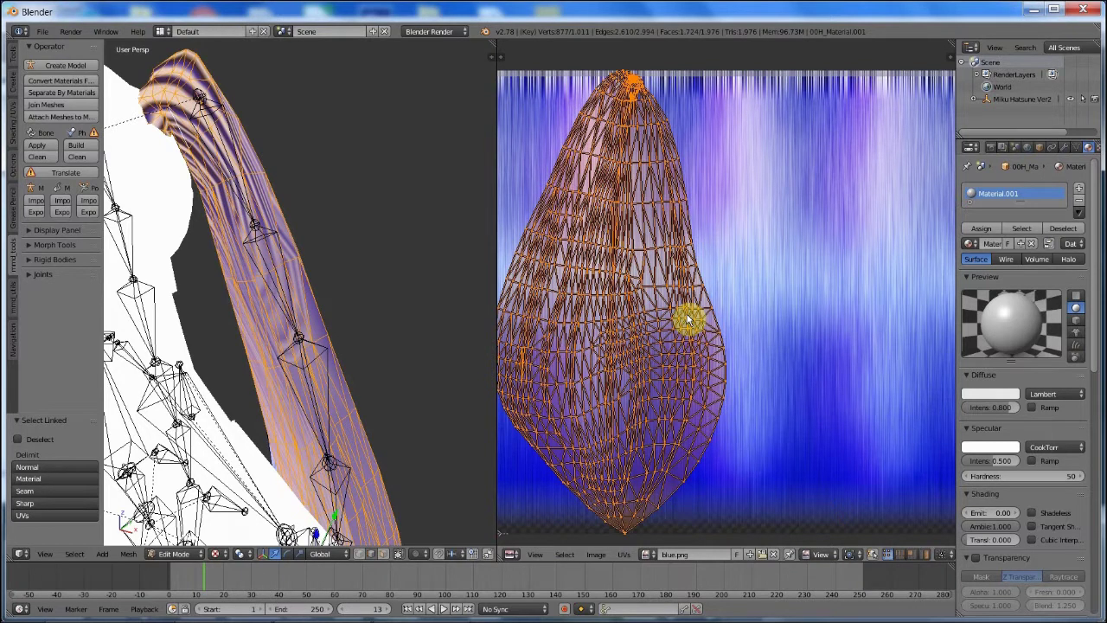
key("s")
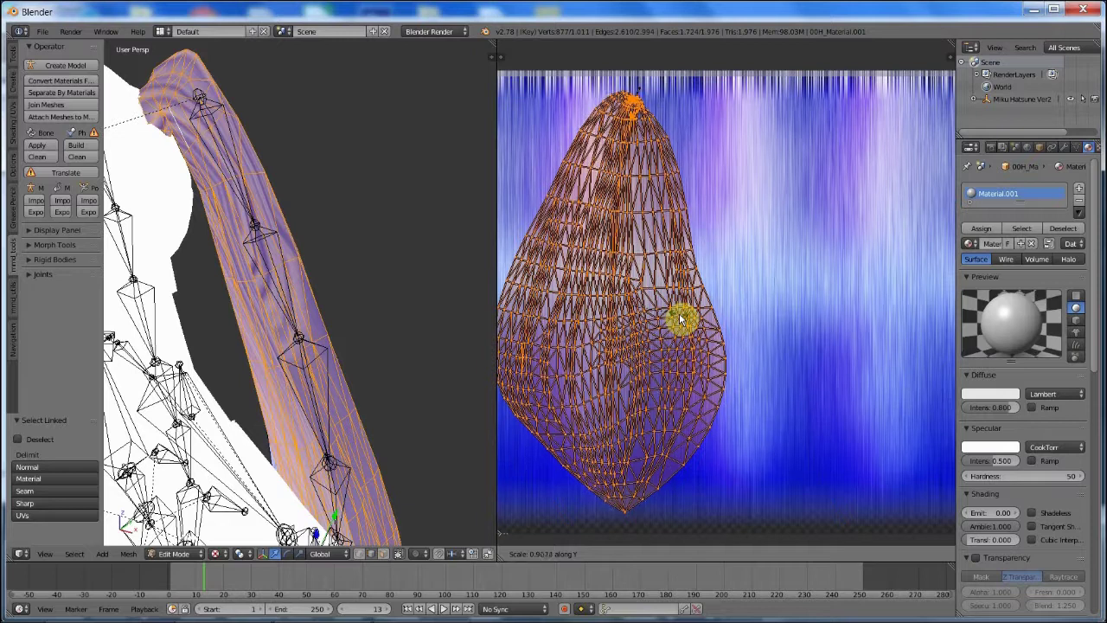
left_click(682, 313)
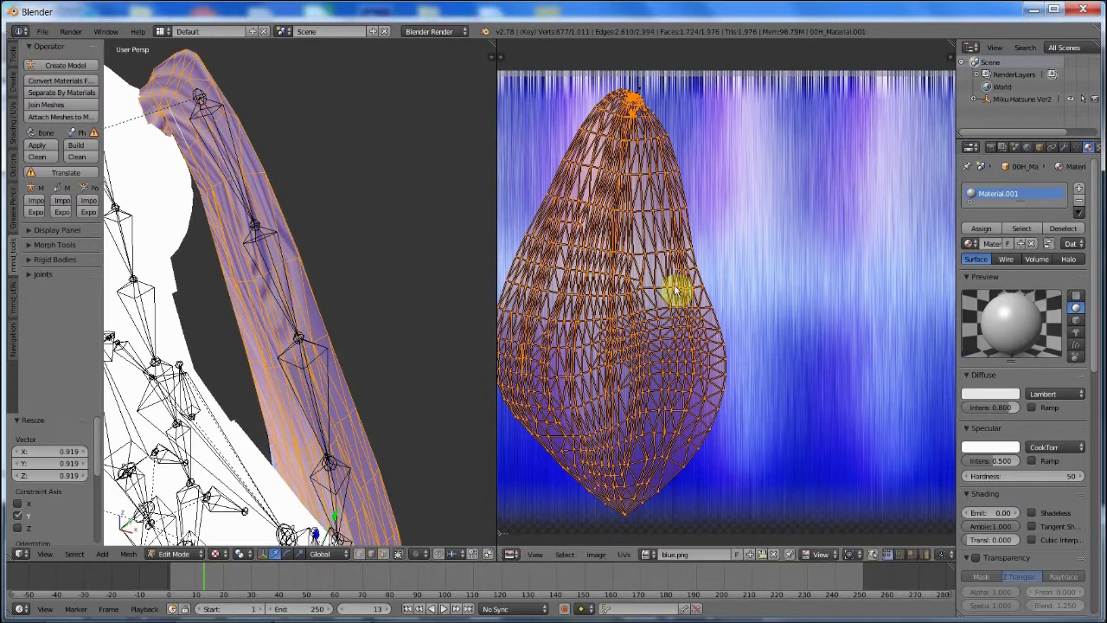
key("g")
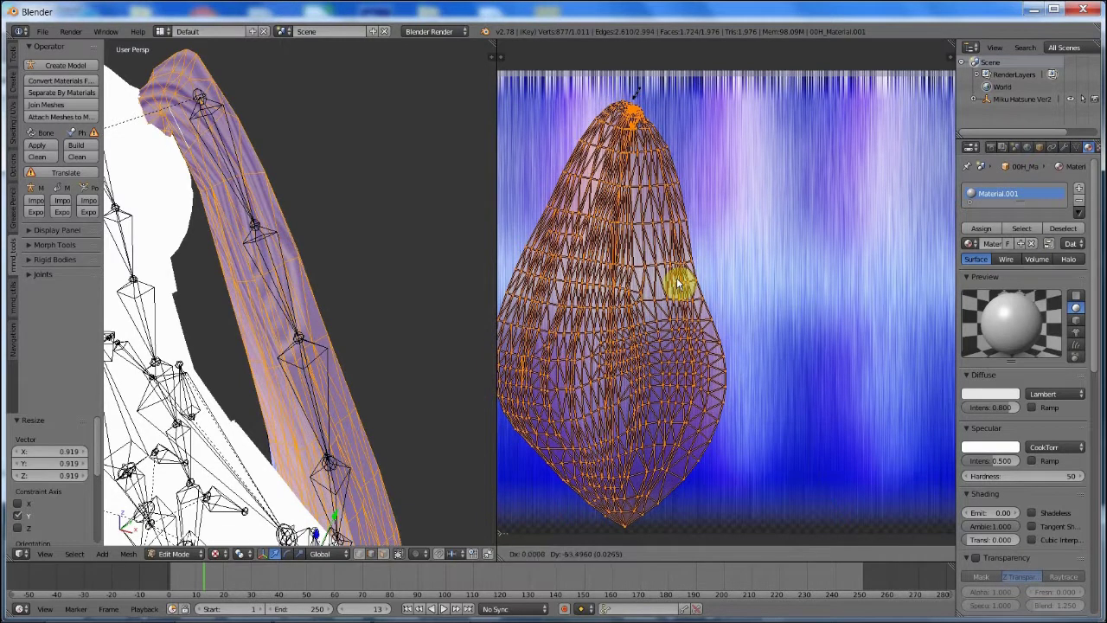
left_click(677, 283)
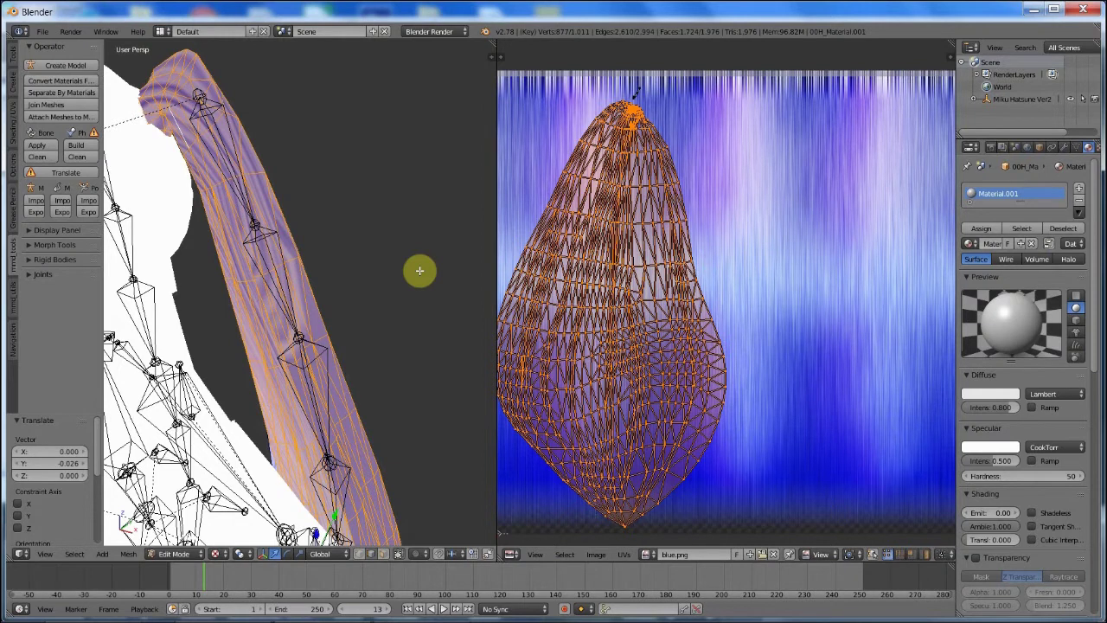
Step: Switch to Object Mode and examine how the texture runs along the ponytail from its lower end to the top
middle_click_drag(314, 360, 176, 515)
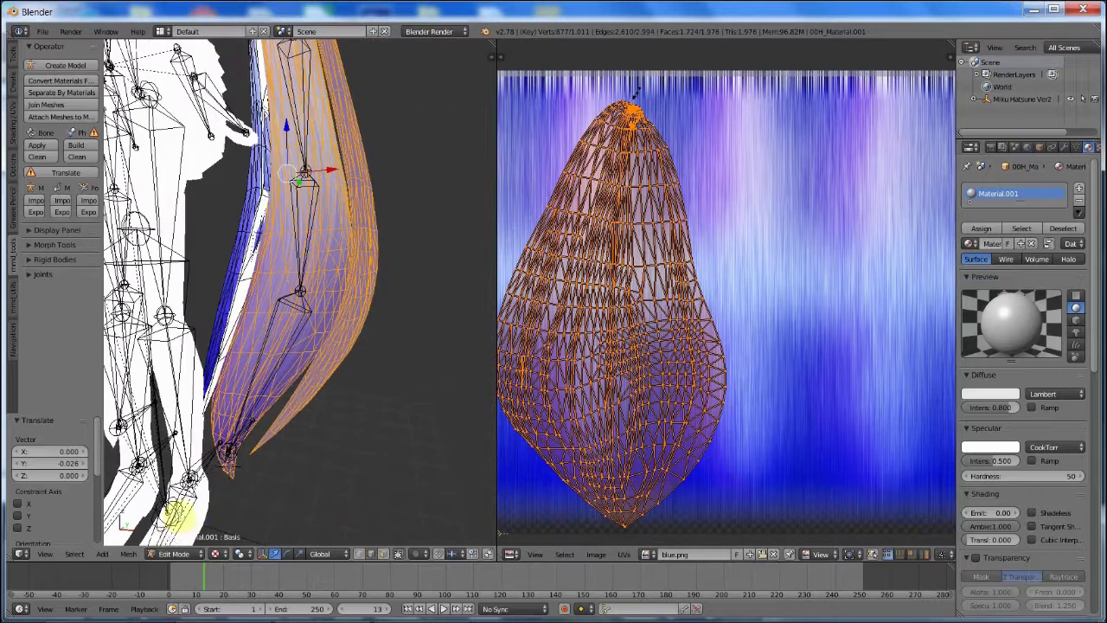
left_click(175, 554)
left_click(178, 540)
middle_click_drag(316, 452, 151, 81)
key("Tab")
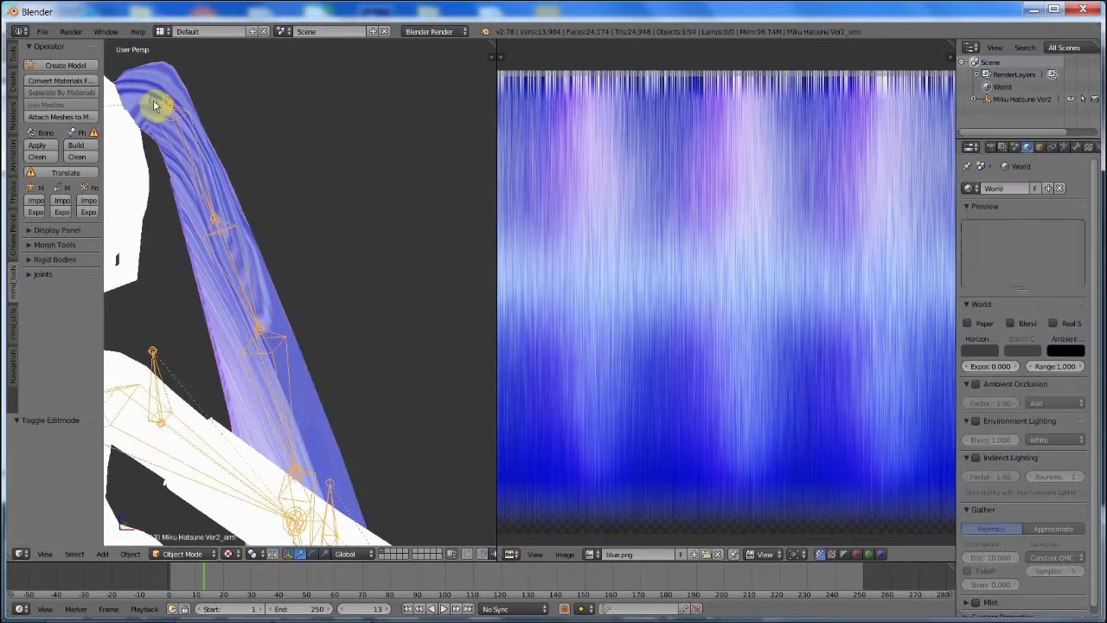
Step: Back in Edit Mode, scale all the ponytail's UVs to 0.812 along Y and move them by 0.038 along X and -0.085 along Y
key("Tab")
left_click(199, 555)
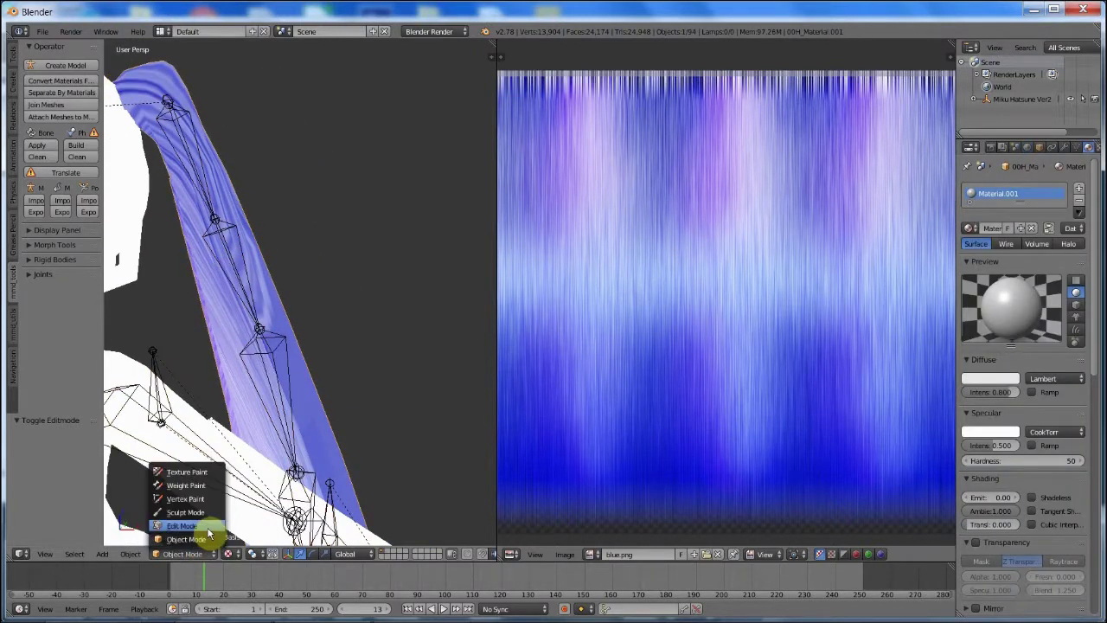
left_click(206, 526)
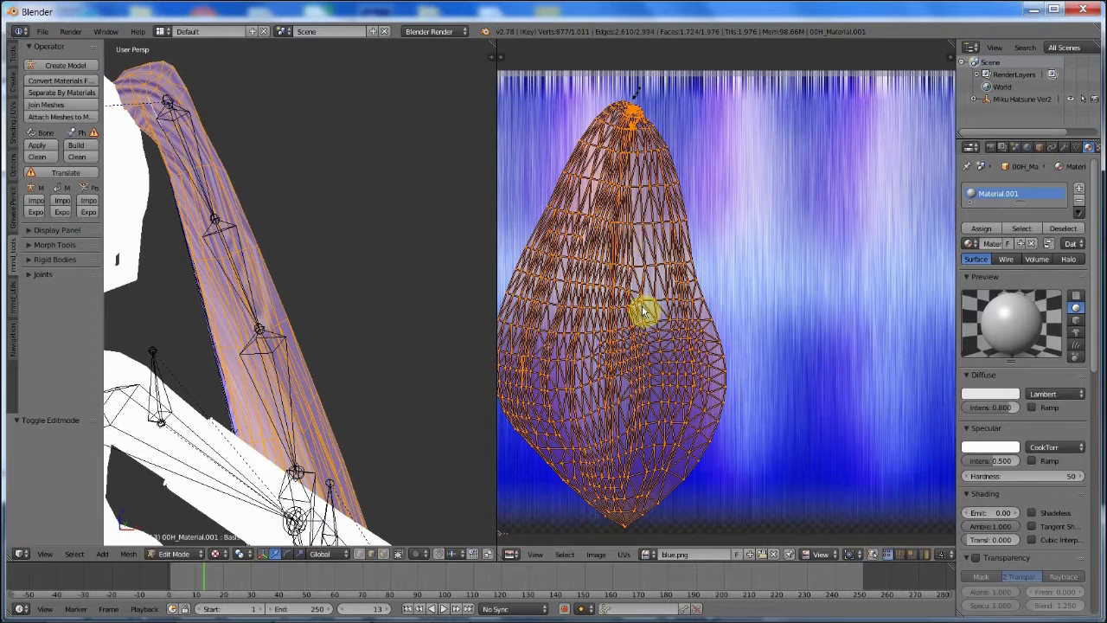
key("a")
key("a")
key("s")
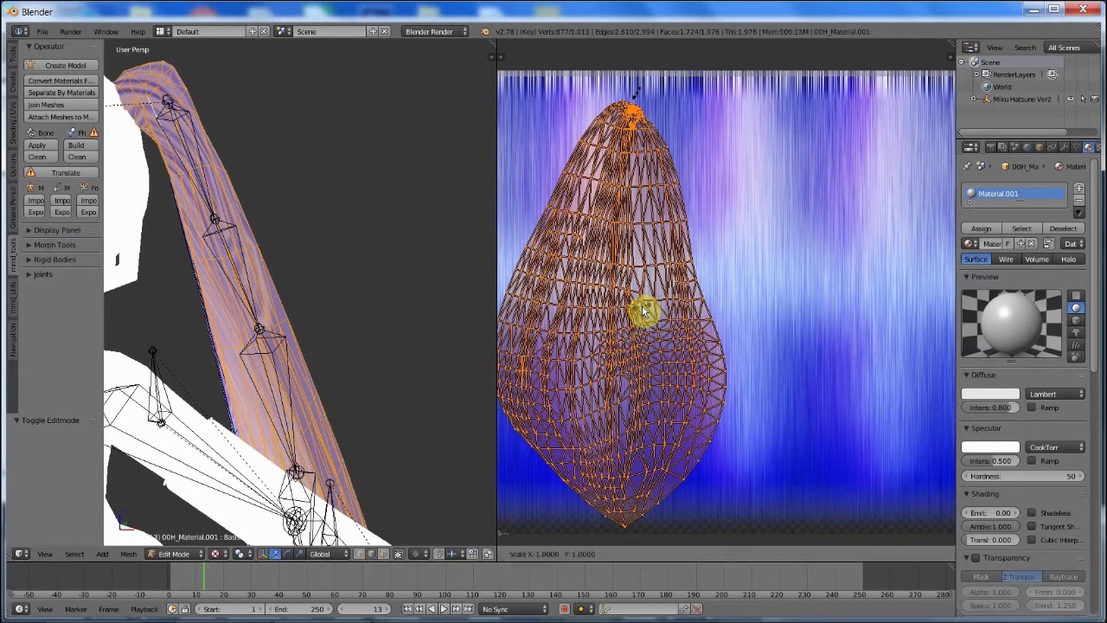
left_click(636, 303)
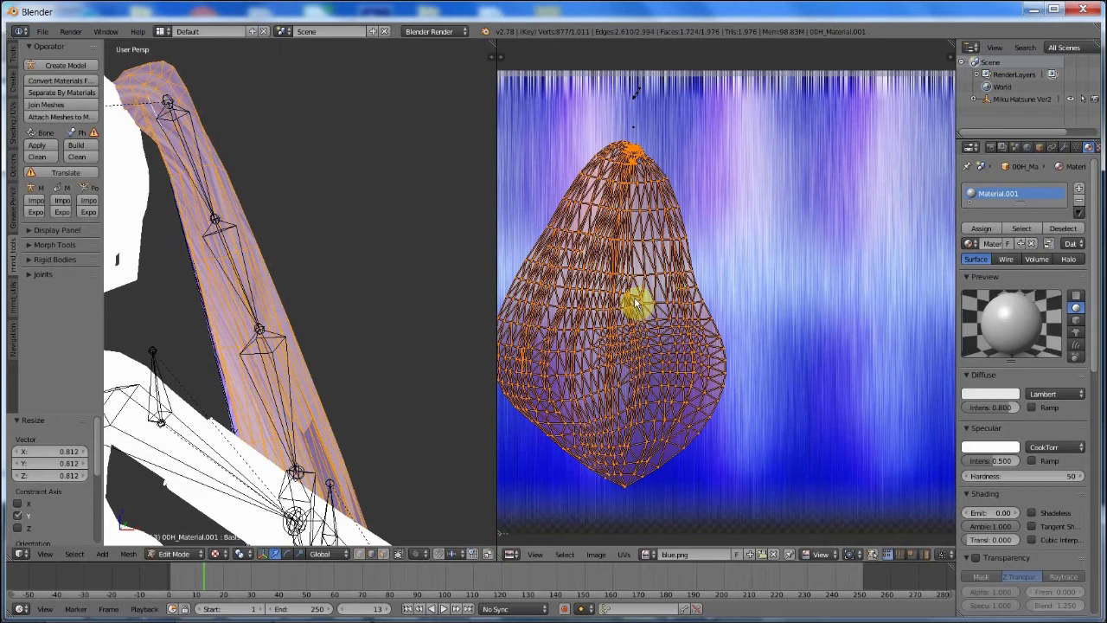
key("g")
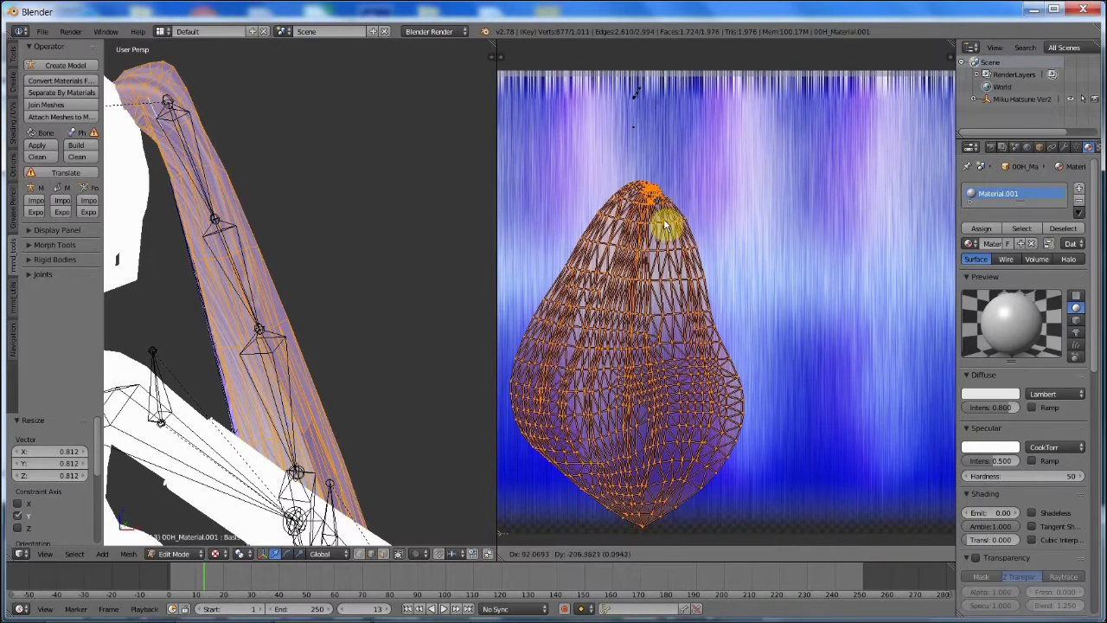
left_click(662, 229)
Step: Switch to Object Mode and examine the texture along the middle and lower parts of the ponytail
mouse_move(434, 224)
middle_mouse_down()
mouse_move(401, 230)
mouse_move(431, 230)
middle_mouse_up()
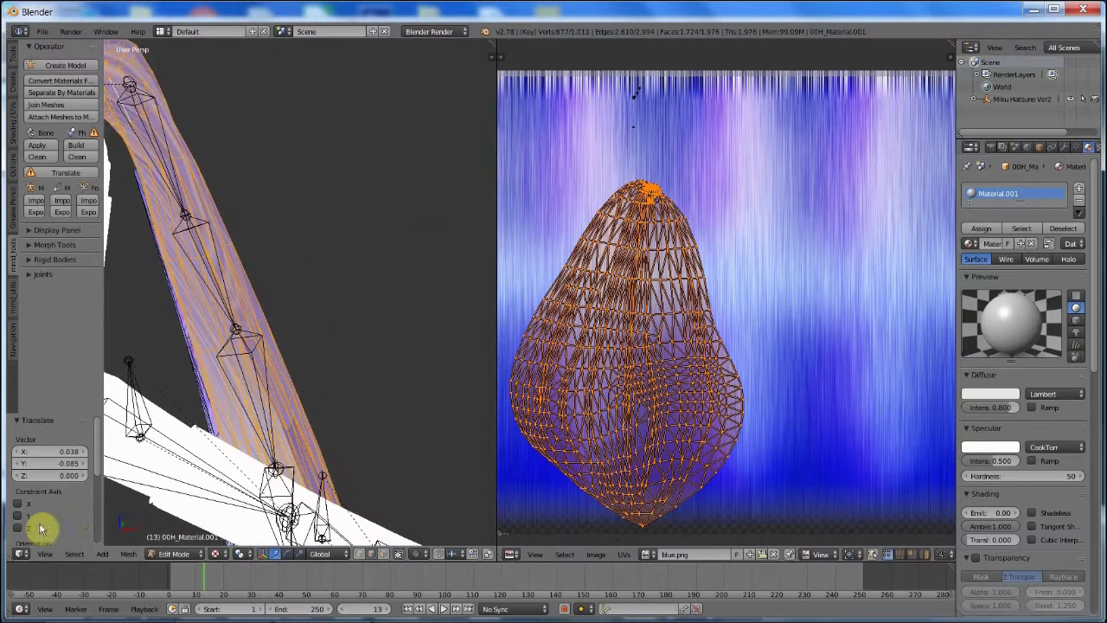
left_click(177, 554)
left_click(189, 531)
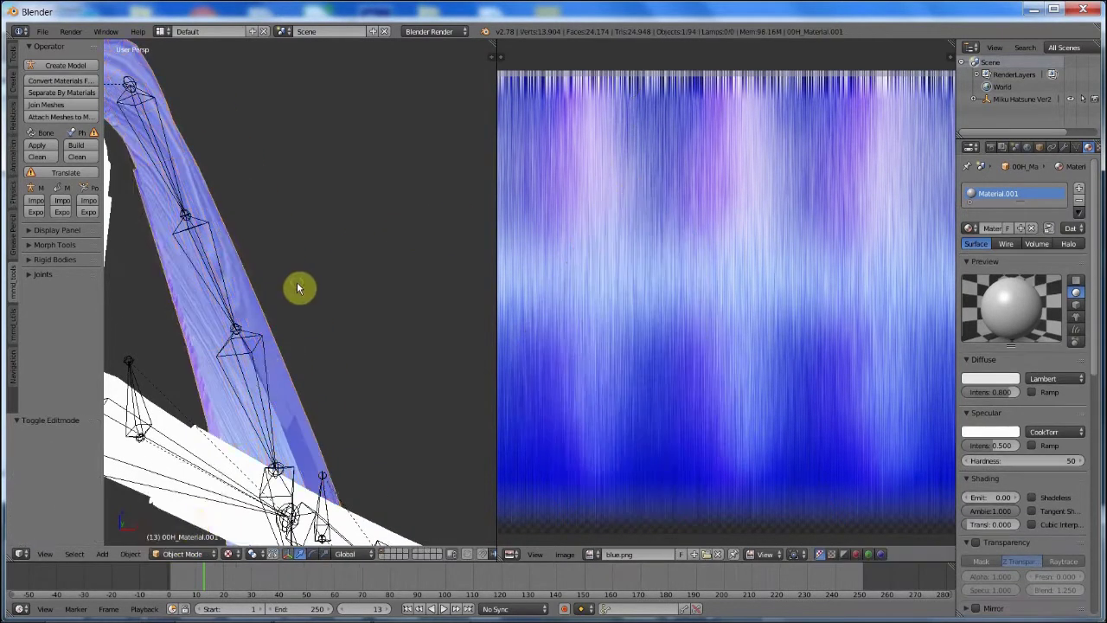
middle_click_drag(371, 457, 364, 495, "shift")
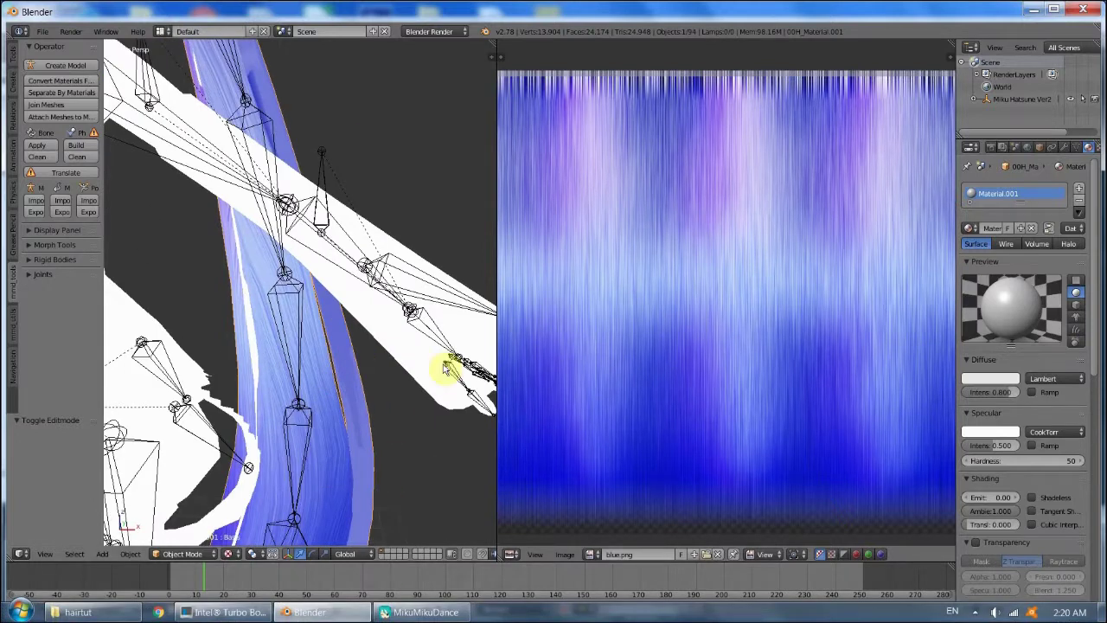
middle_click_drag(446, 369, 459, 471, "shift")
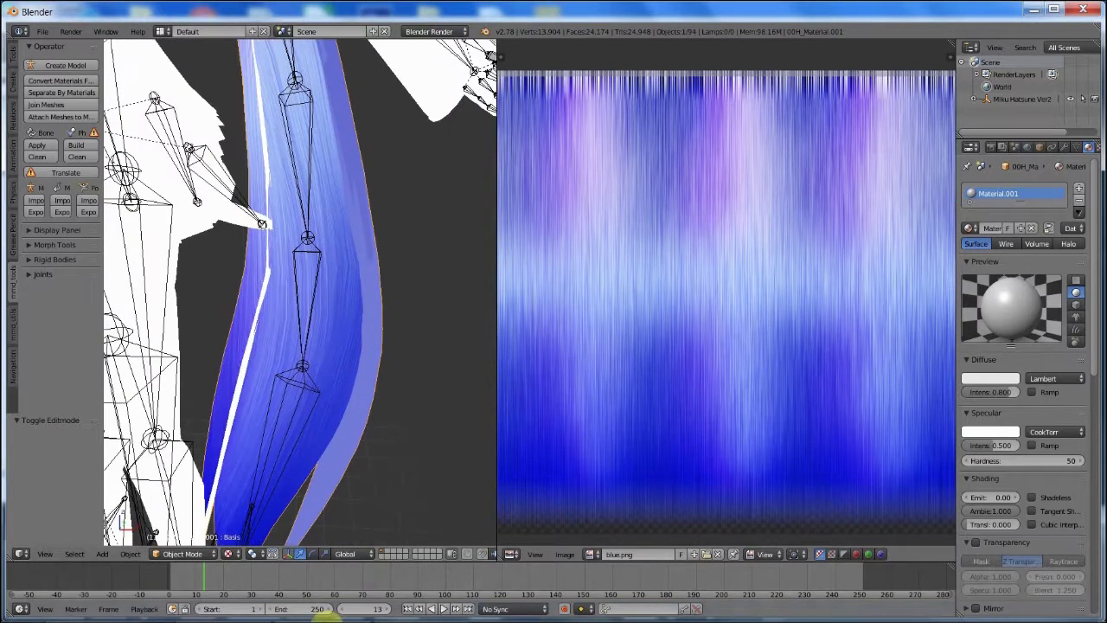
Step: Back in Edit Mode, scale all the ponytail's UVs to 1.671 along X and move them by 0.202 along X and -0.003 along Y
left_click(181, 553)
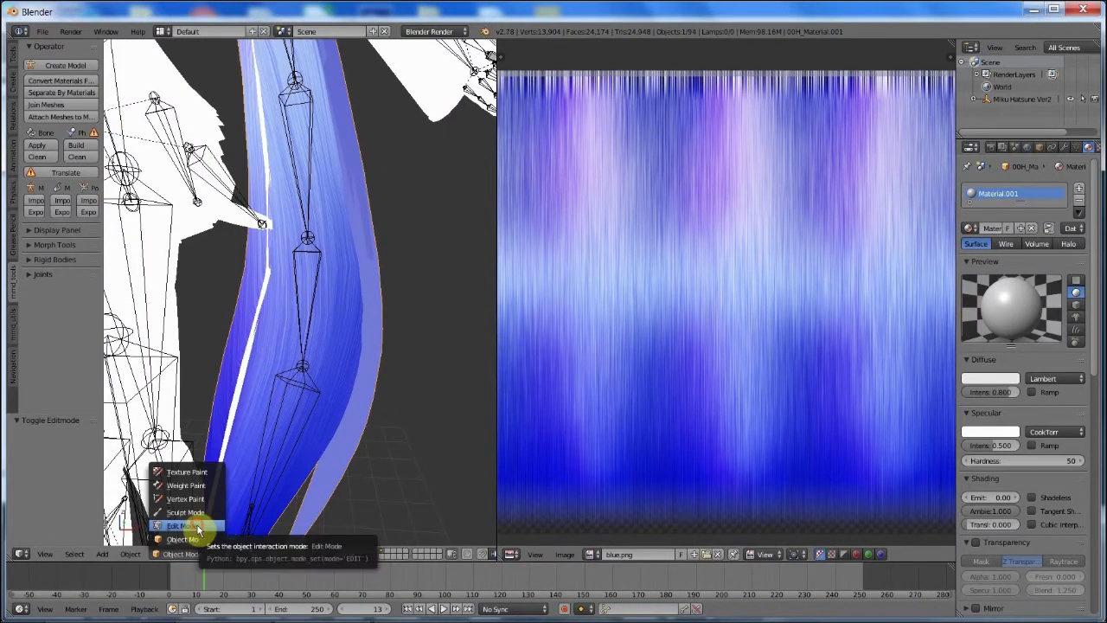
left_click(198, 527)
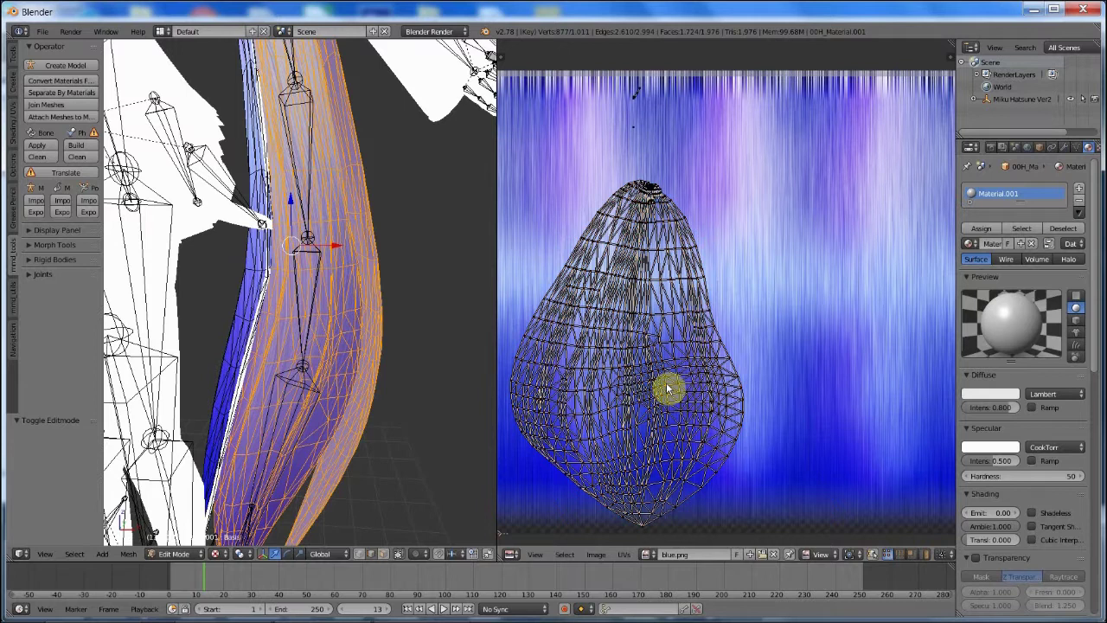
key("a")
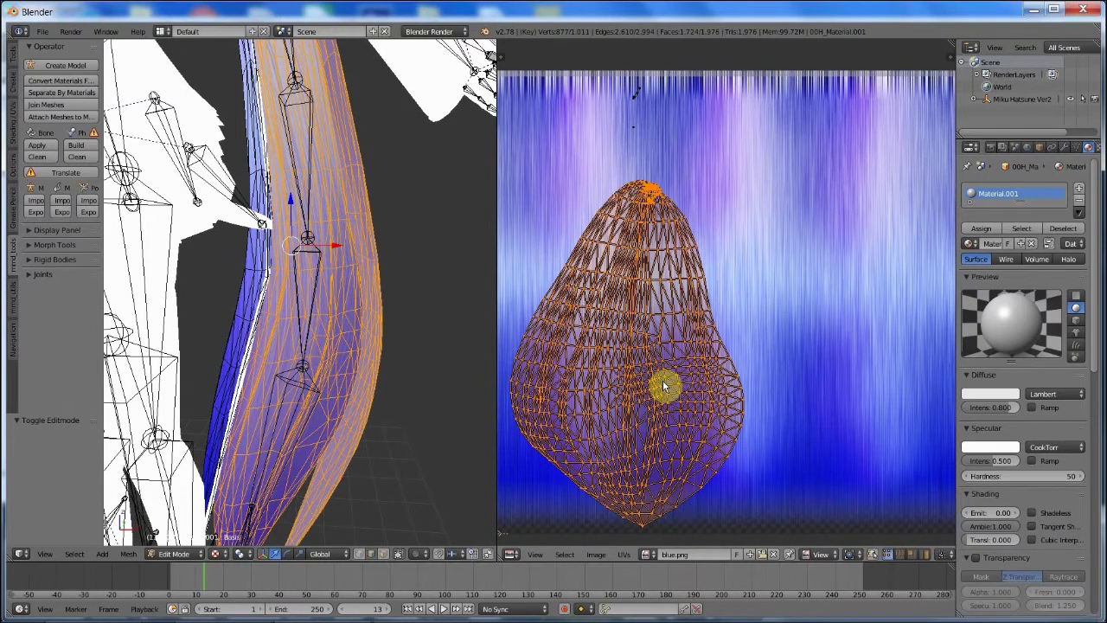
key("s")
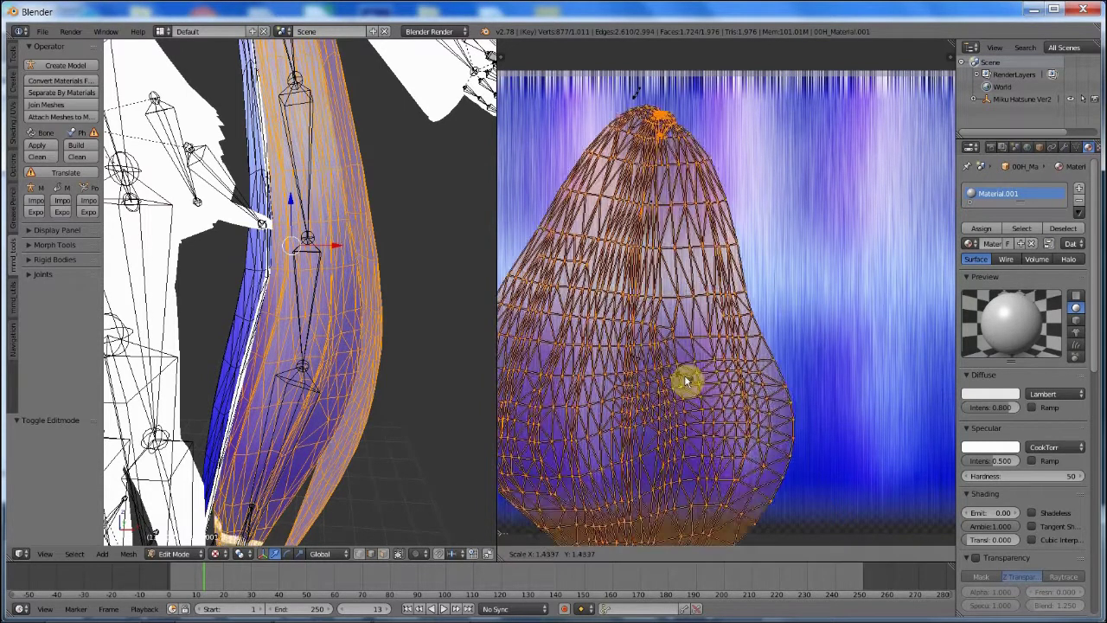
key("x")
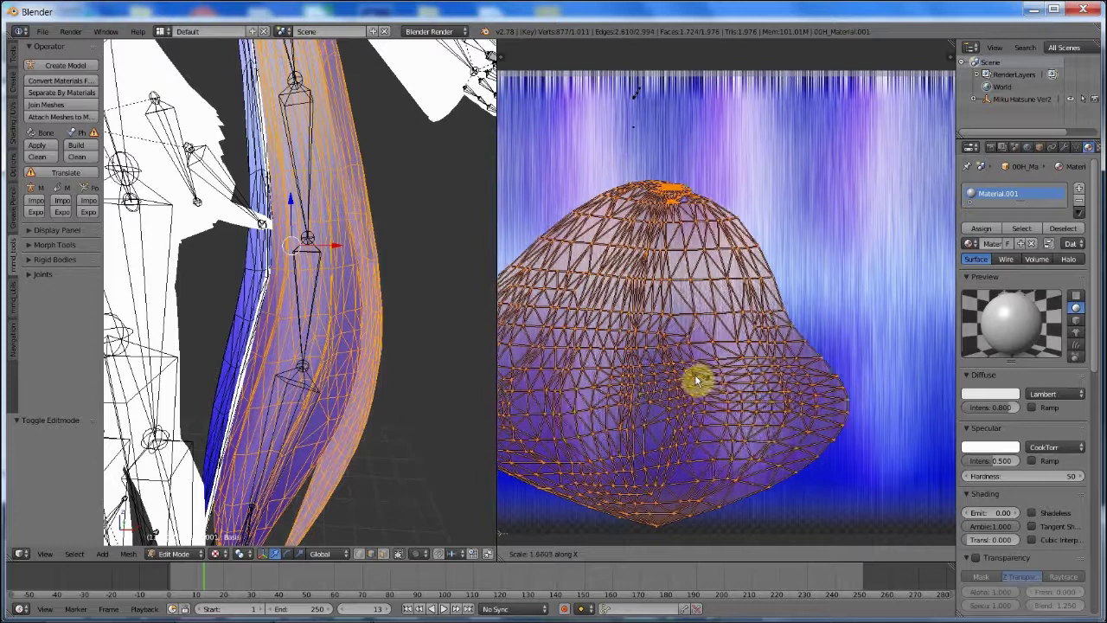
left_click(697, 380)
key("g")
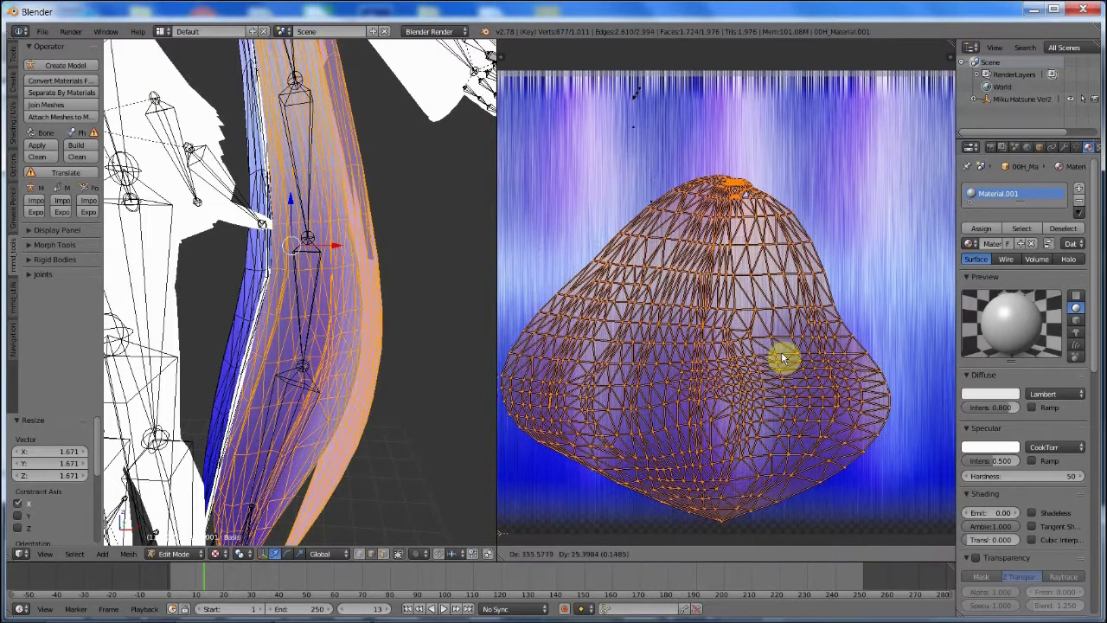
left_click(789, 380)
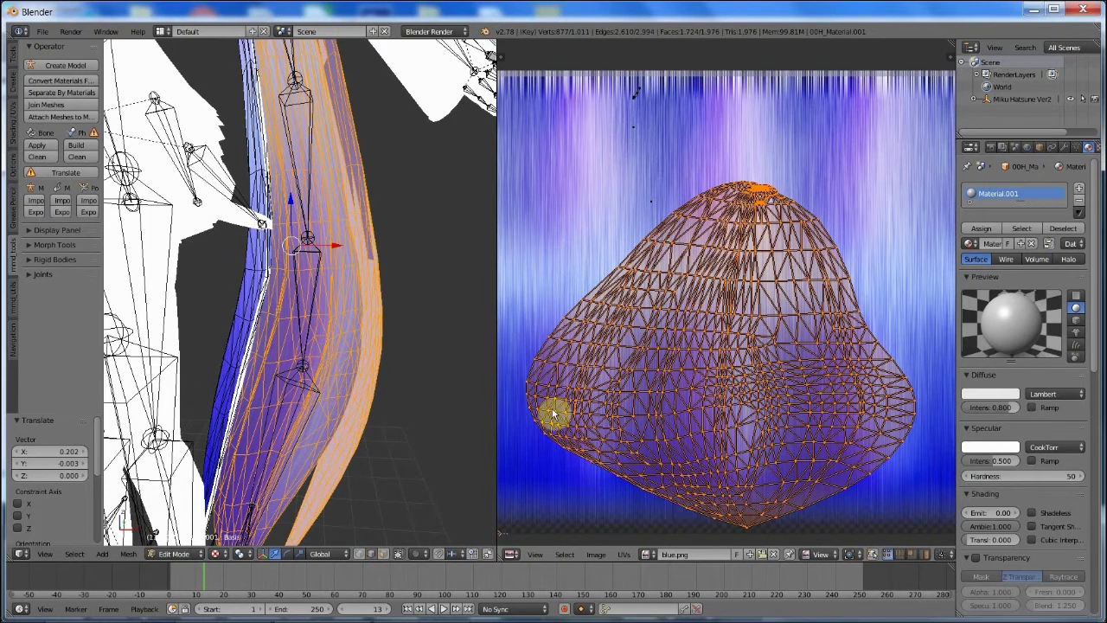
Step: Switch to Object Mode and inspect the ponytail's texture from the front, back and outer side for badly mapped faces
middle_click_drag(282, 298, 258, 357)
left_click(174, 553)
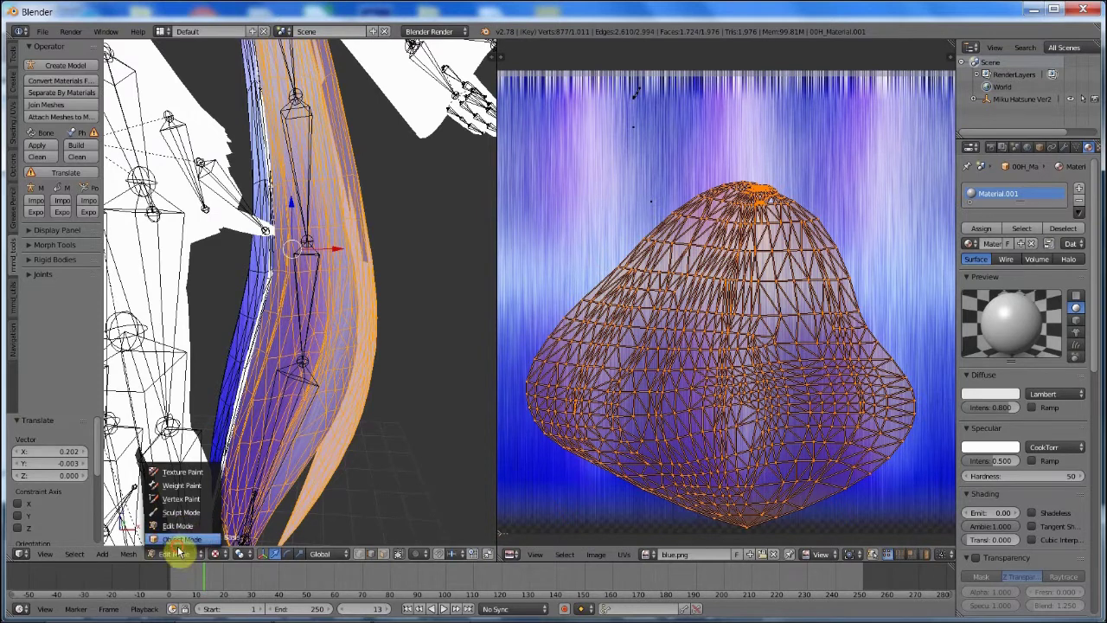
left_click(173, 539)
middle_click_drag(335, 378, 299, 318)
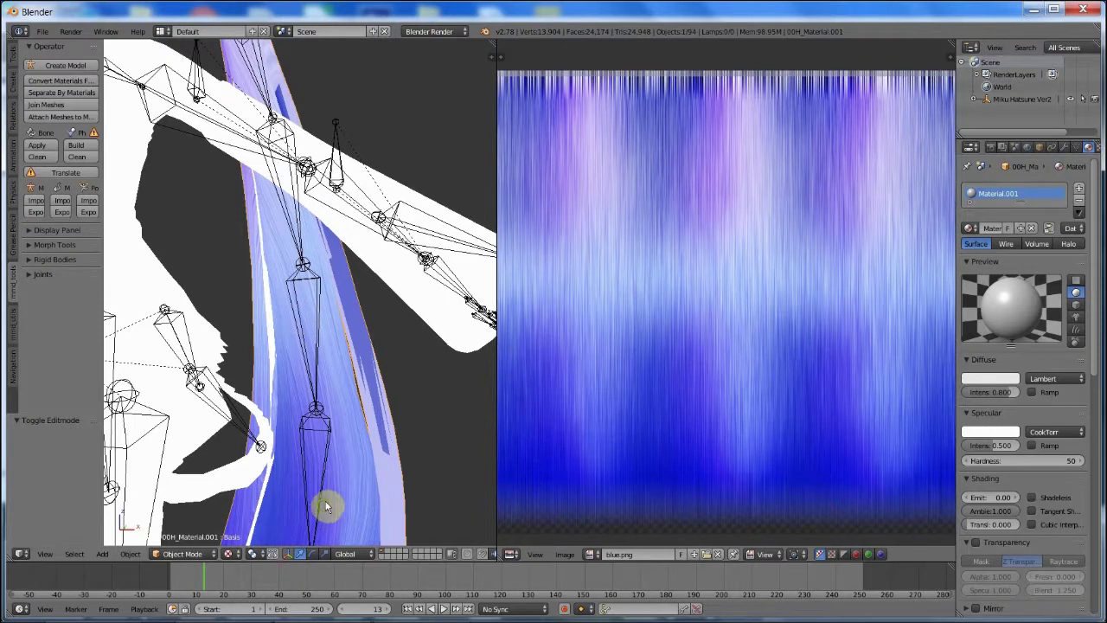
middle_click_drag(324, 506, 354, 44)
middle_click_drag(330, 173, 403, 415)
scroll(406, 445, "down", 4)
scroll(404, 417, "up", 3)
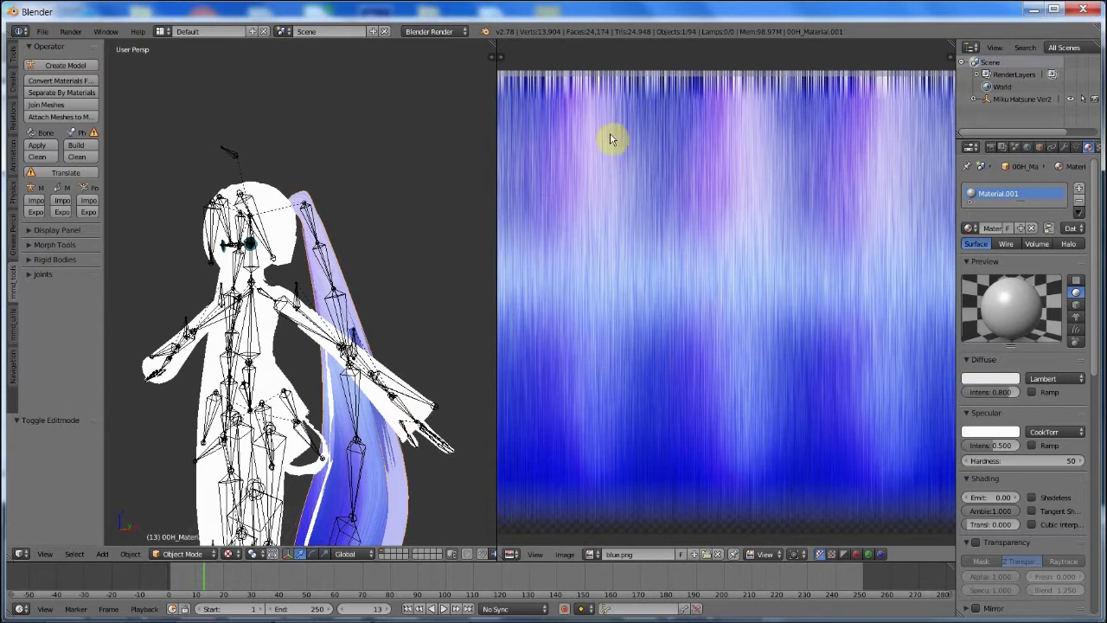
scroll(430, 260, "up", 6)
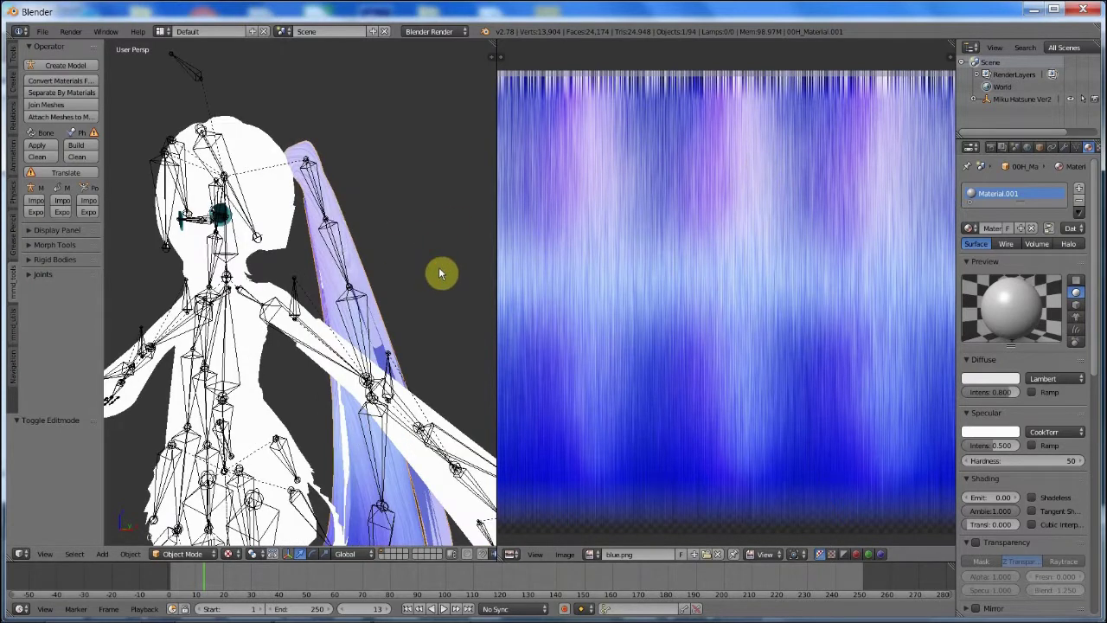
middle_click_drag(218, 263, 202, 248)
scroll(202, 248, "down", 4)
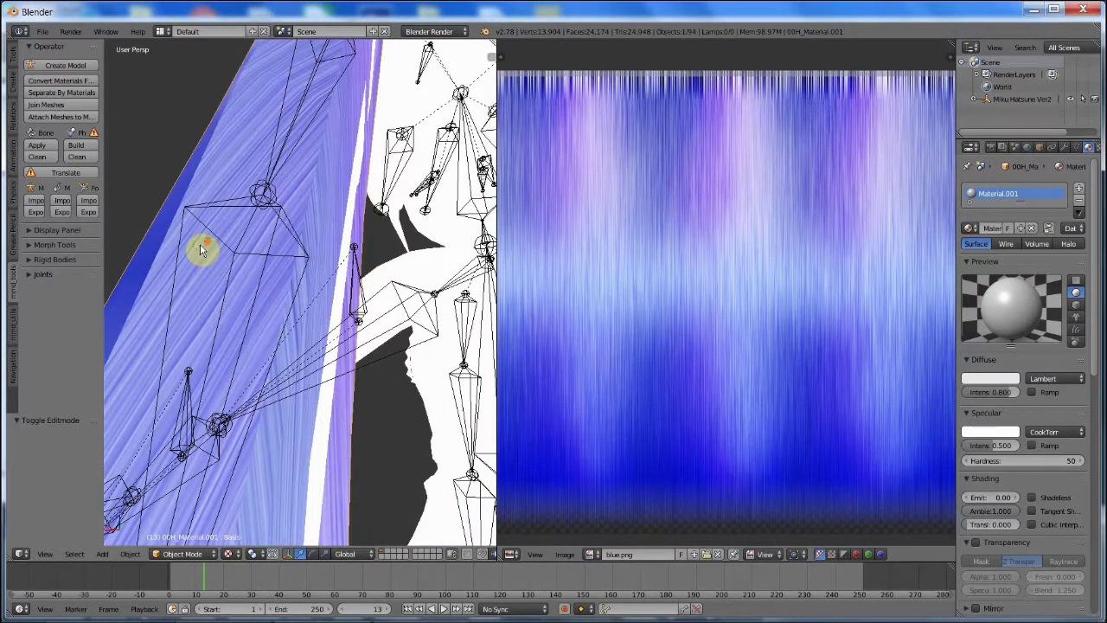
middle_click_drag(284, 311, 413, 329)
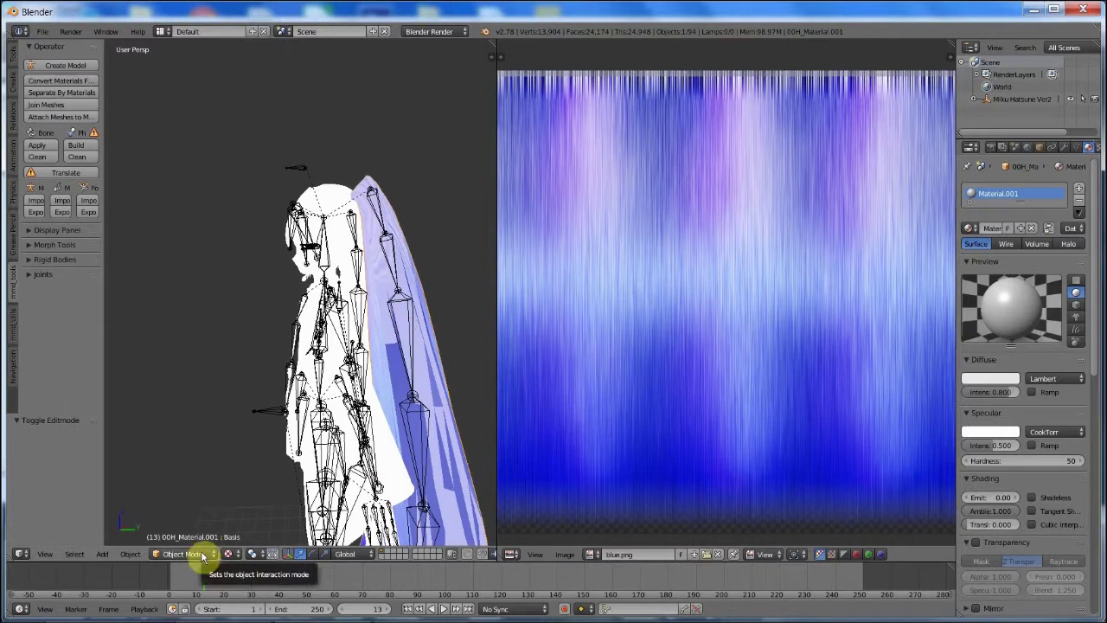
scroll(369, 418, "up", 2)
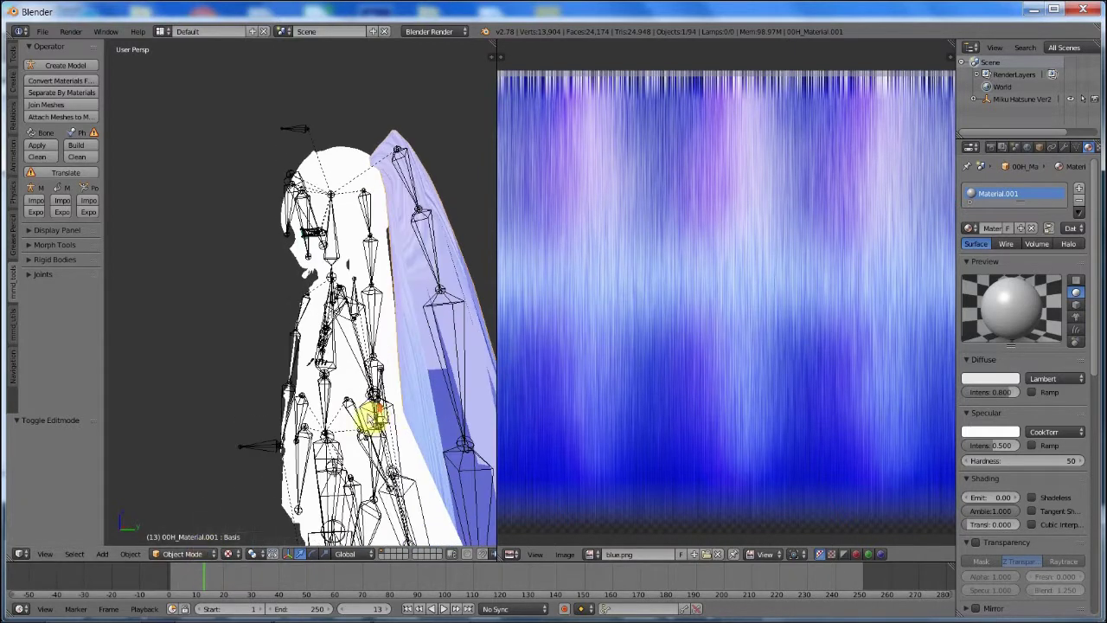
scroll(373, 376, "up", 5)
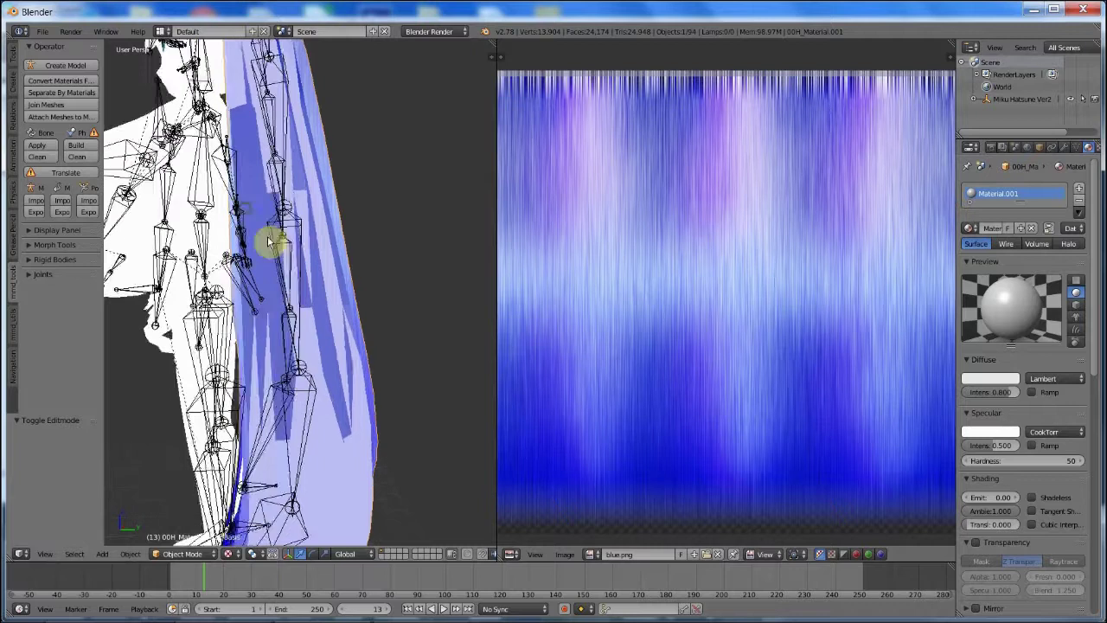
scroll(277, 375, "up", 2)
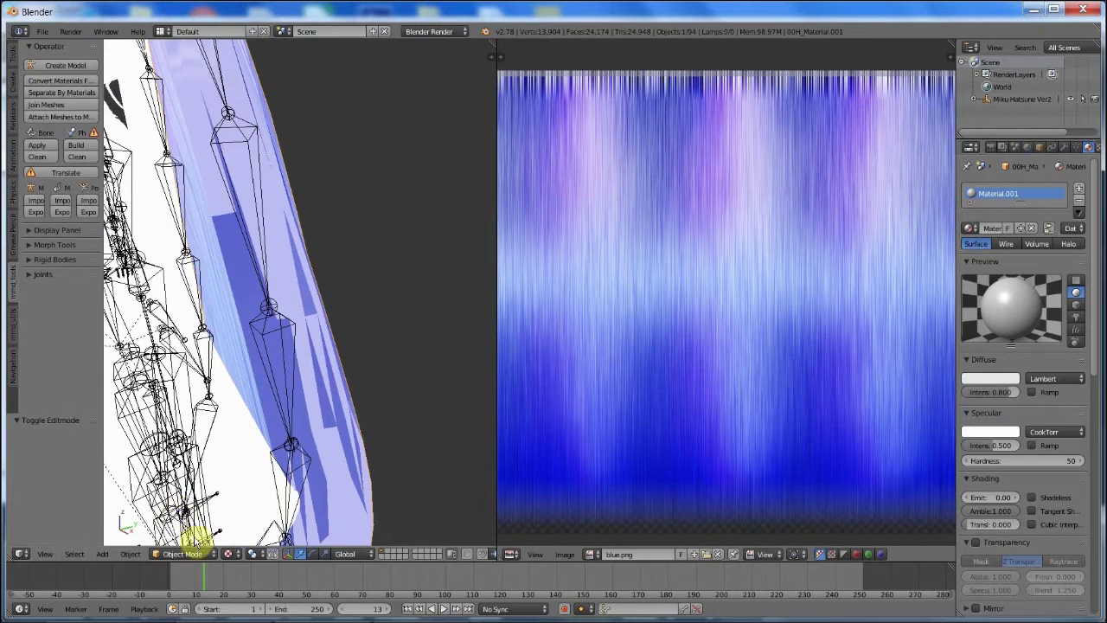
left_click(183, 553)
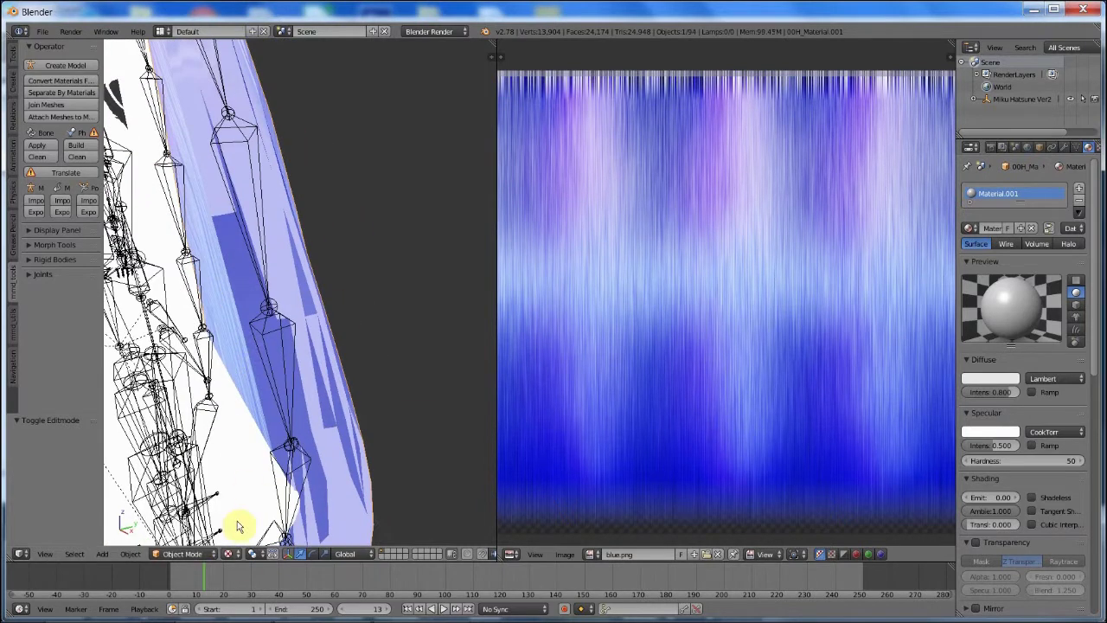
right_click(226, 311)
left_click(193, 550)
left_click(196, 518)
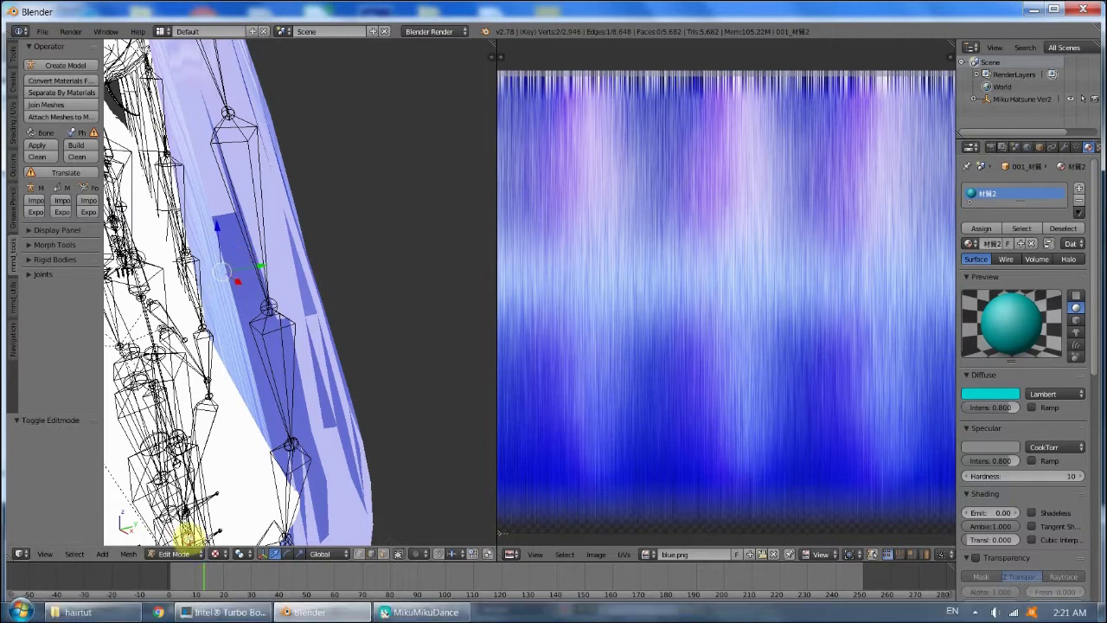
left_click(183, 553)
left_click(194, 534)
right_click(278, 242)
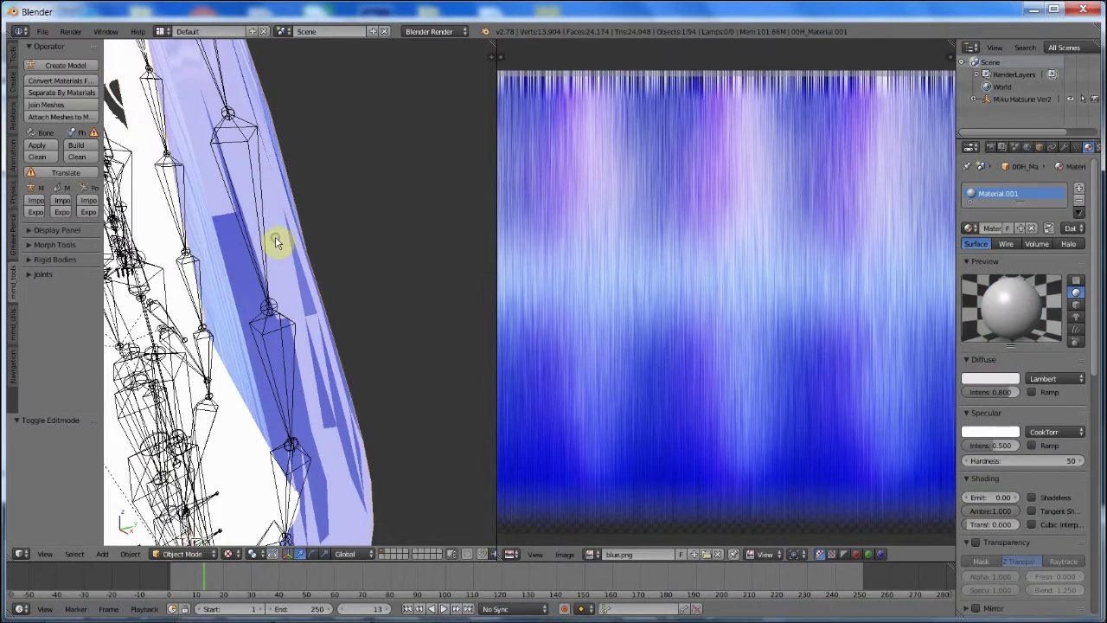
Step: Put the ponytail in Edit Mode, clear its full selection and select one triangular face in the dark patch on its outer side
left_click(178, 553)
left_click(184, 523)
scroll(256, 366, "up", 3)
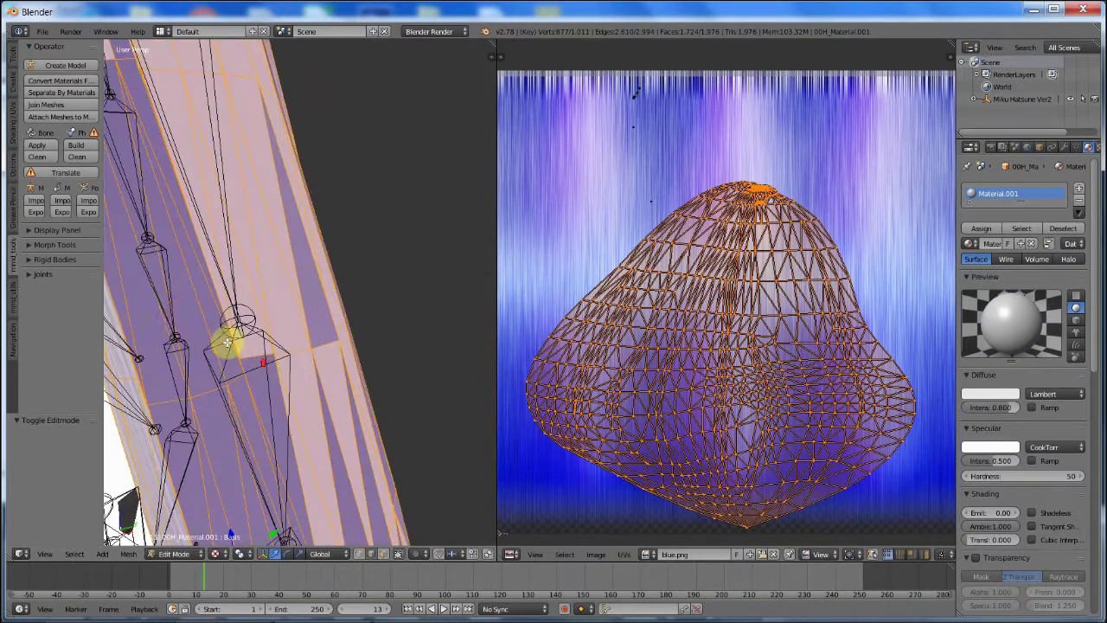
right_click(179, 313)
scroll(200, 237, "down", 2)
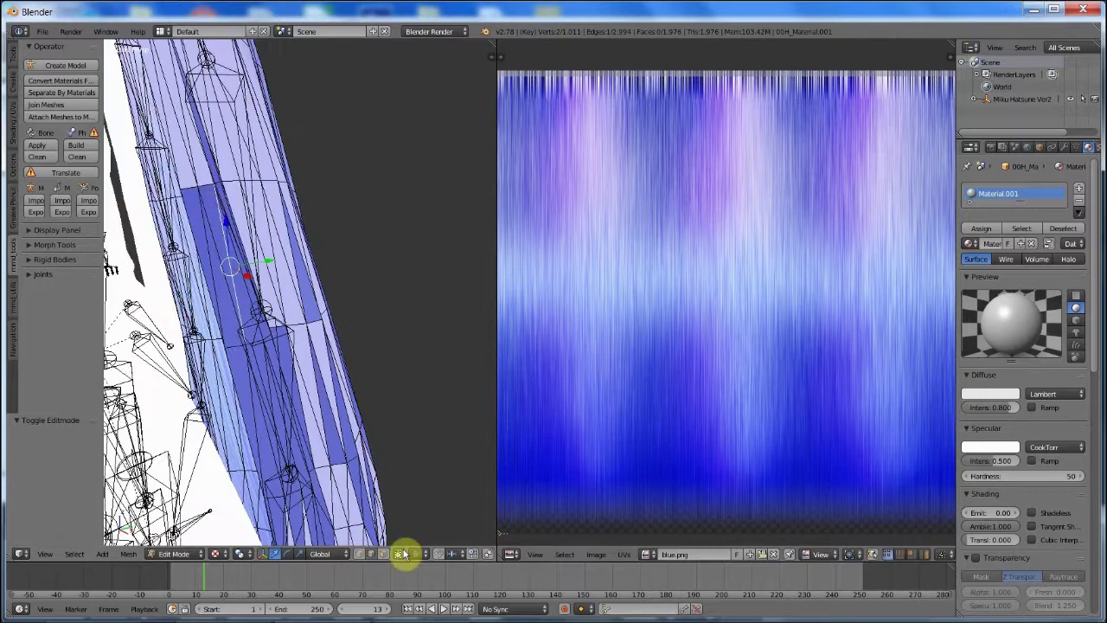
right_click(223, 259)
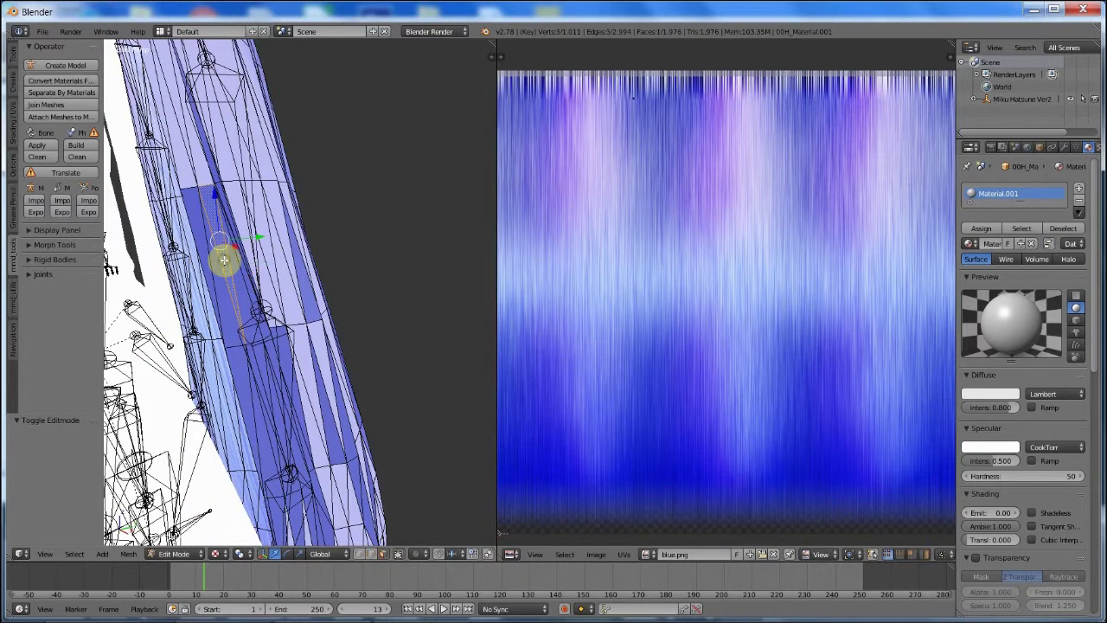
Step: Turn on synchronised UV and mesh selection and select the adjoining triangular face in the ponytail's dark patch
left_click(871, 555)
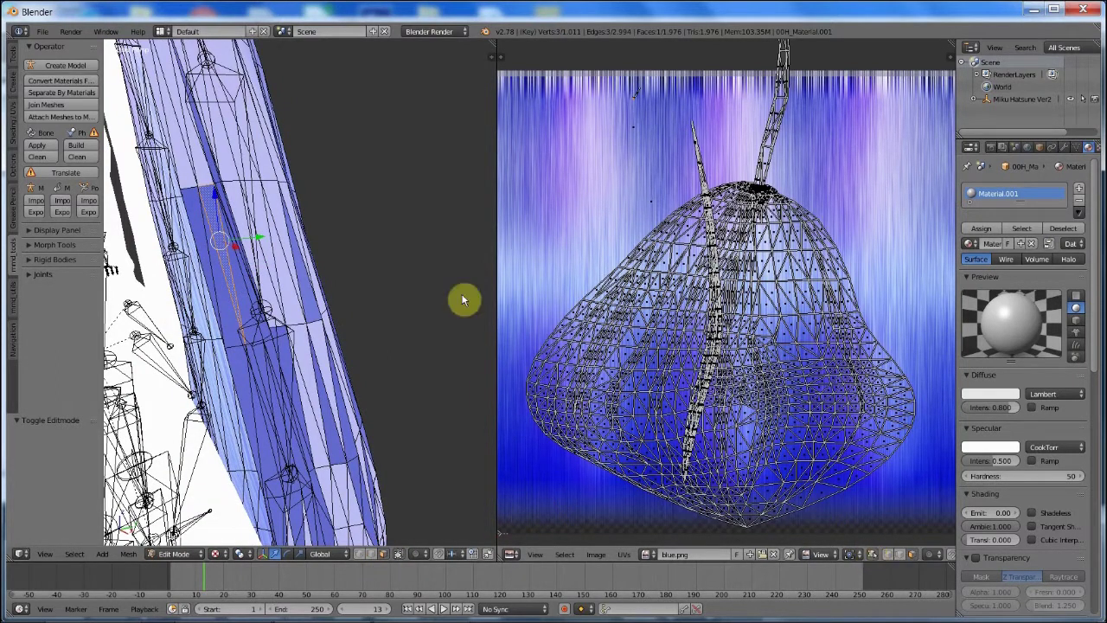
right_click(216, 277)
right_click(233, 268)
right_click(222, 279)
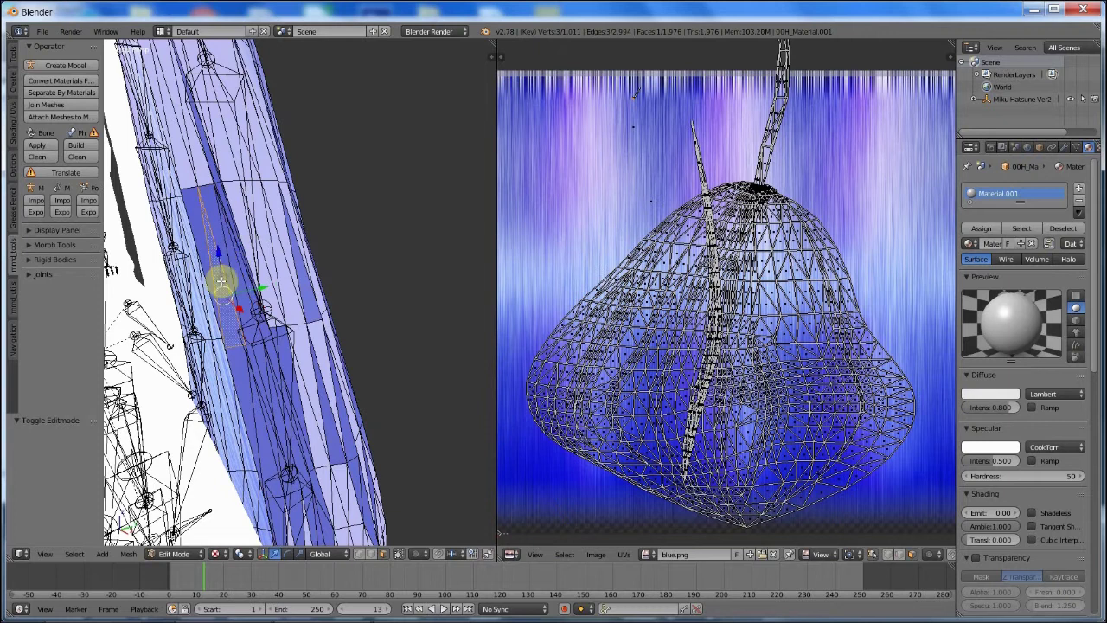
Step: Select the whole linked narrow UV strip that crosses the ponytail's large UV island
right_click(227, 274)
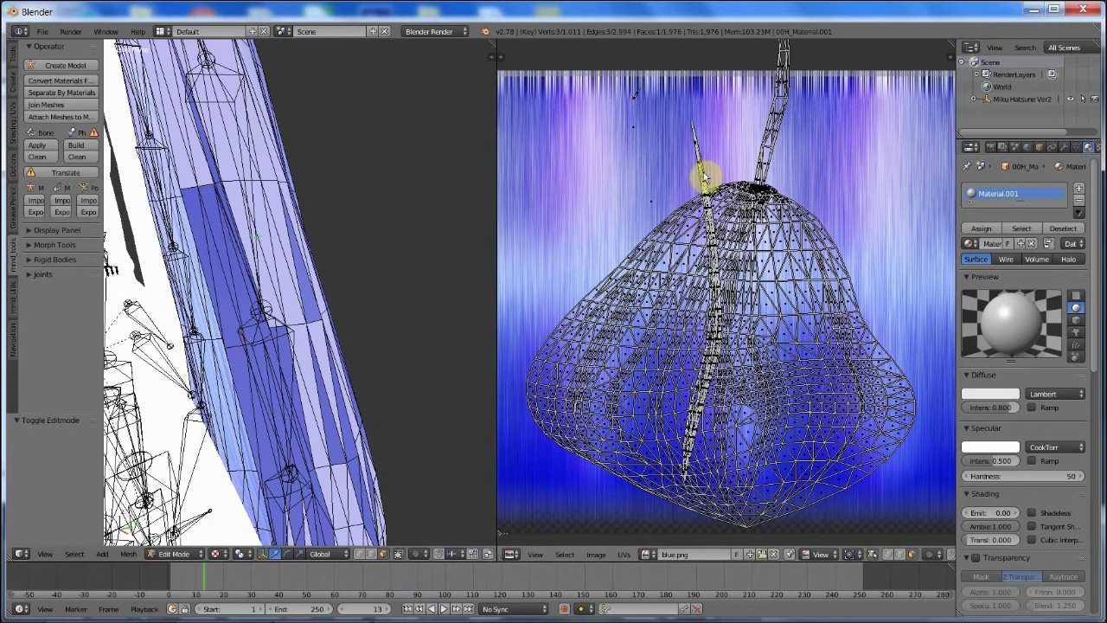
key("l")
scroll(705, 177, "down", 4)
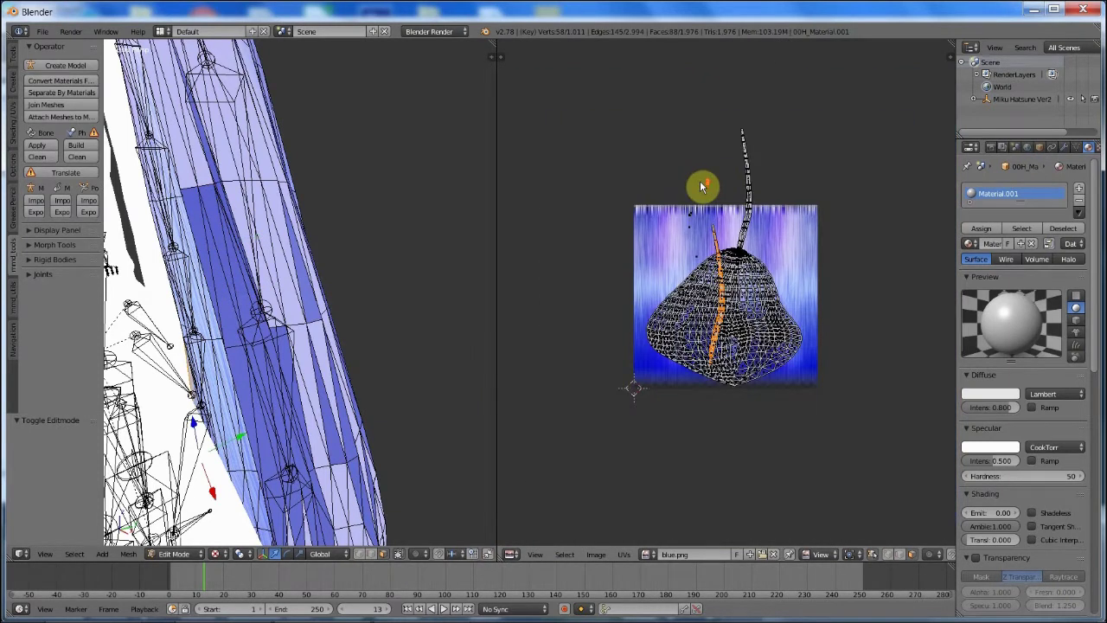
Step: Examine the selected strip's texture on the ponytail's inner side and compare it with its UV layout
scroll(702, 186, "up", 2)
middle_click_drag(327, 276, 121, 268)
scroll(694, 272, "up", 10)
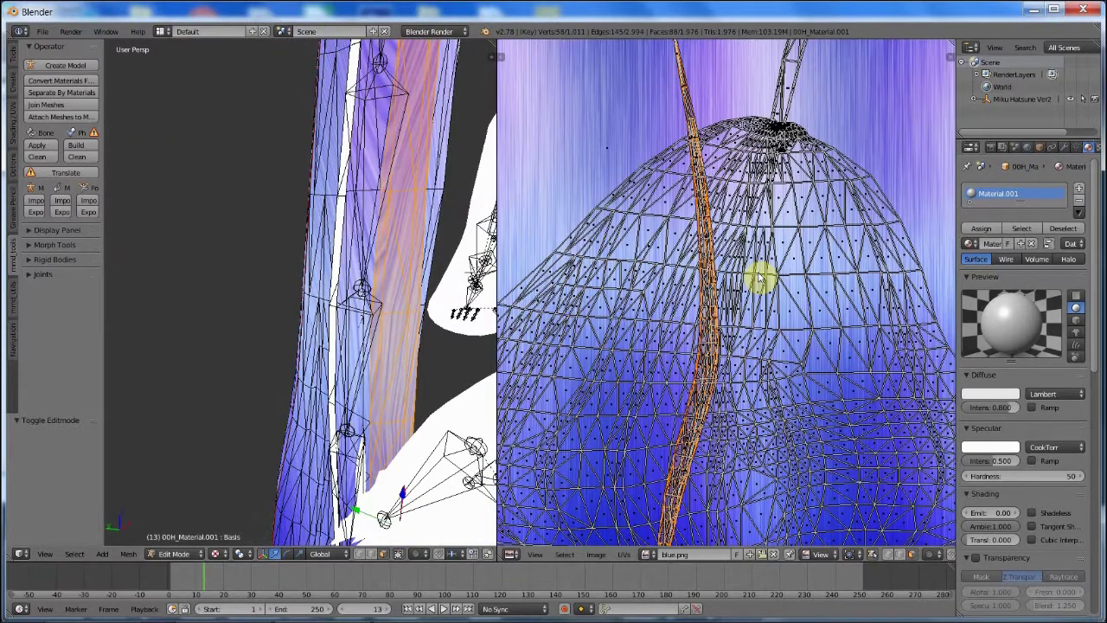
key("Home")
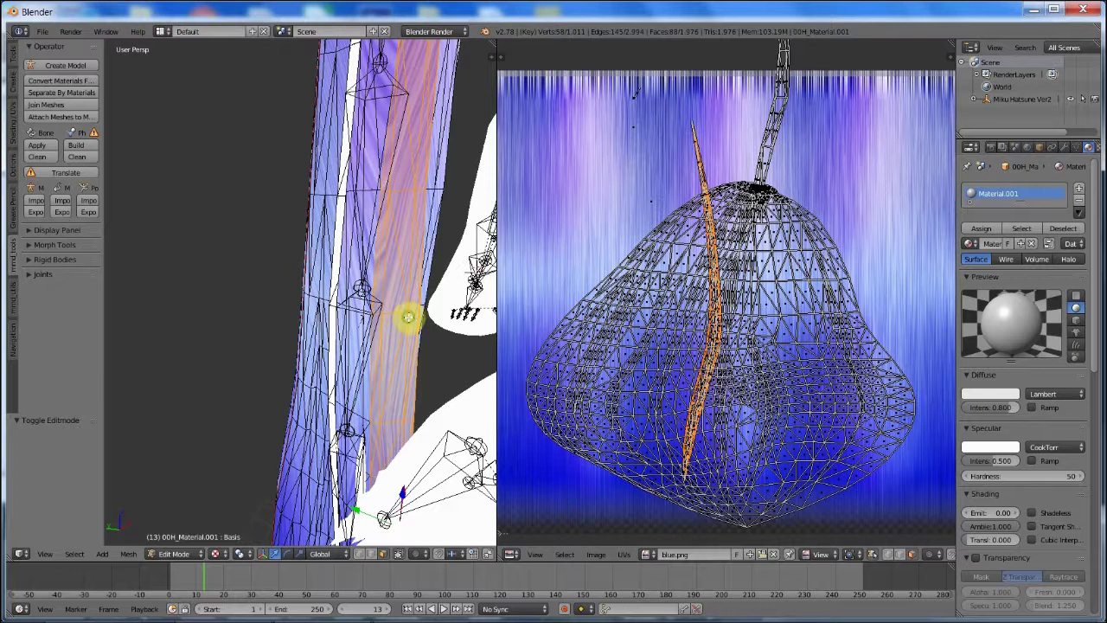
mouse_move(407, 316)
middle_mouse_down()
mouse_move(338, 309)
mouse_move(429, 315)
mouse_move(418, 311)
middle_mouse_up()
scroll(432, 313, "up", 5)
scroll(443, 304, "down", 5)
scroll(418, 311, "up", 5)
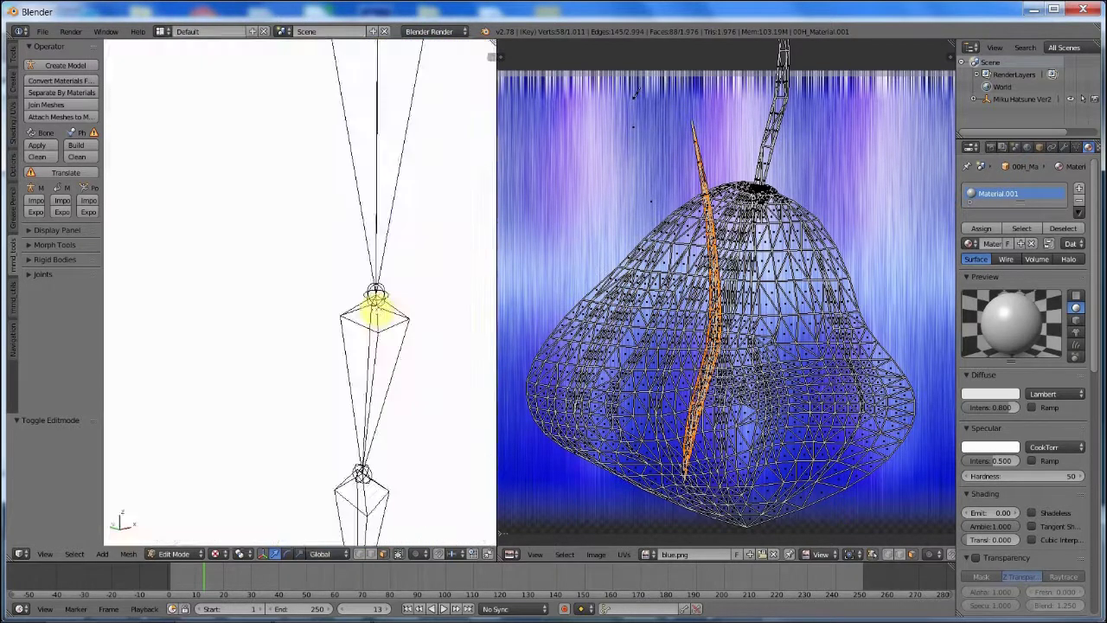
scroll(375, 304, "down", 5)
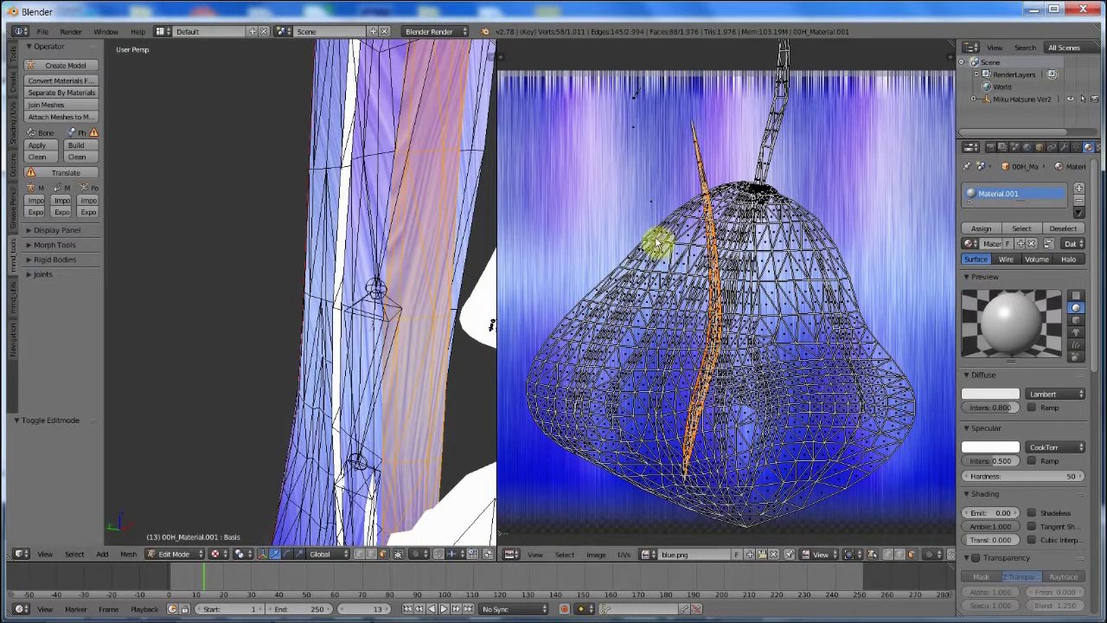
scroll(524, 208, "down", 1)
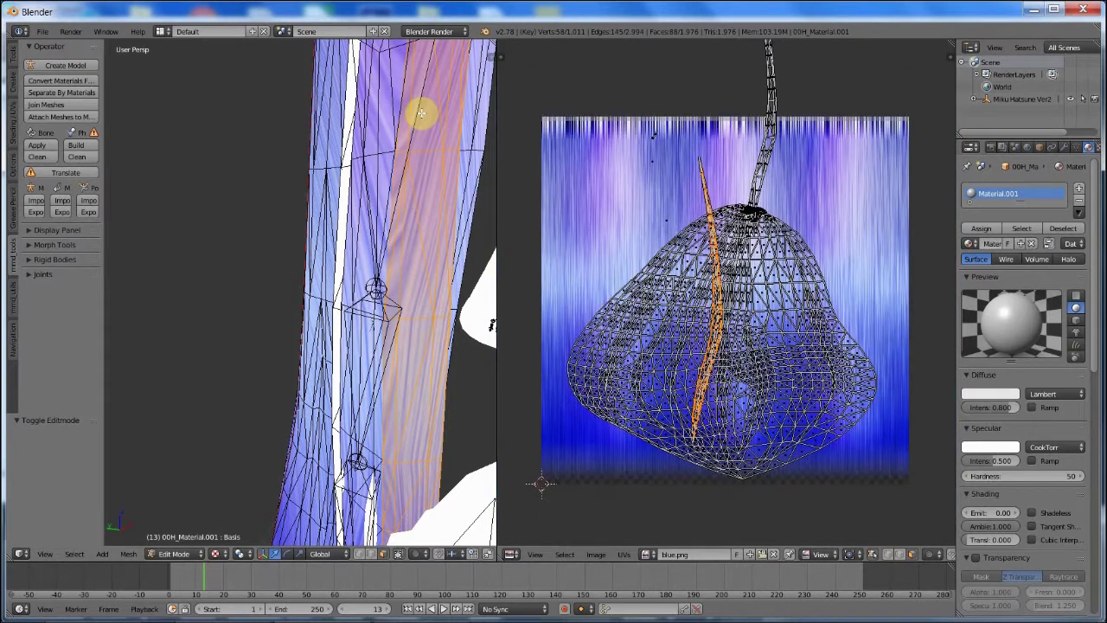
Step: Pick one face on the ponytail's inner side, then reselect the whole linked narrow UV strip
scroll(393, 179, "up", 2)
middle_click_drag(394, 179, 383, 212)
right_click(372, 177)
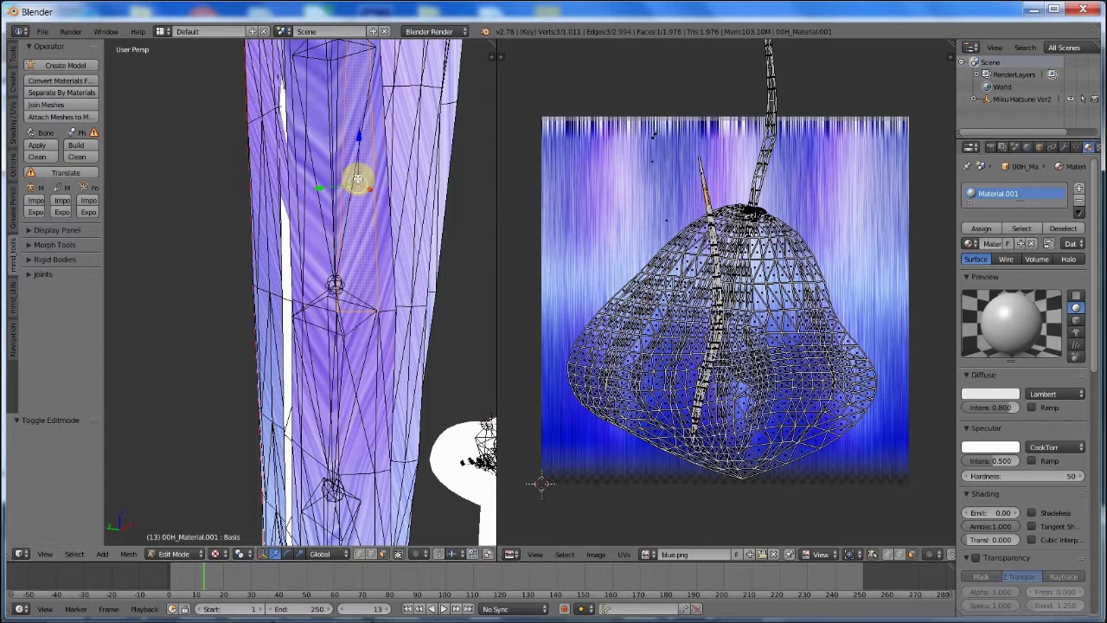
scroll(374, 256, "up", 6)
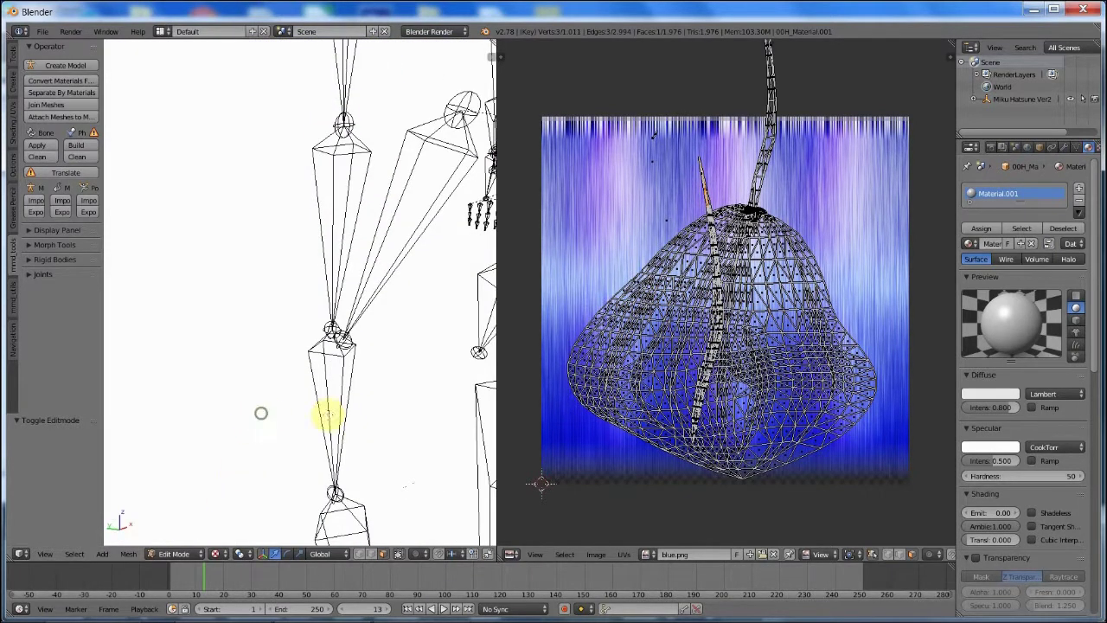
scroll(329, 416, "down", 3)
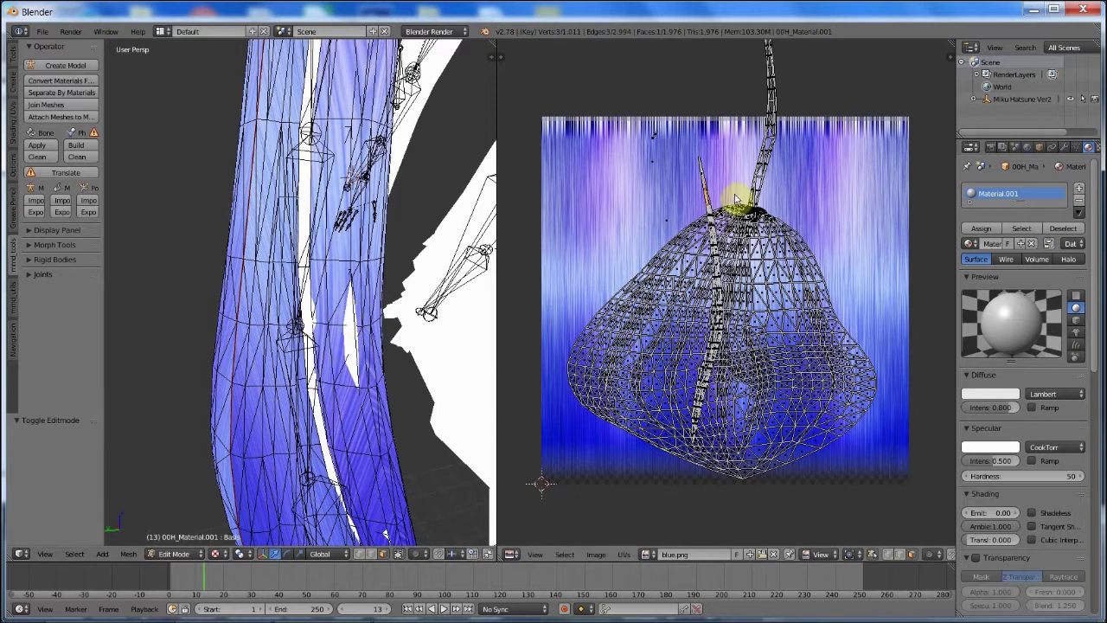
key("l")
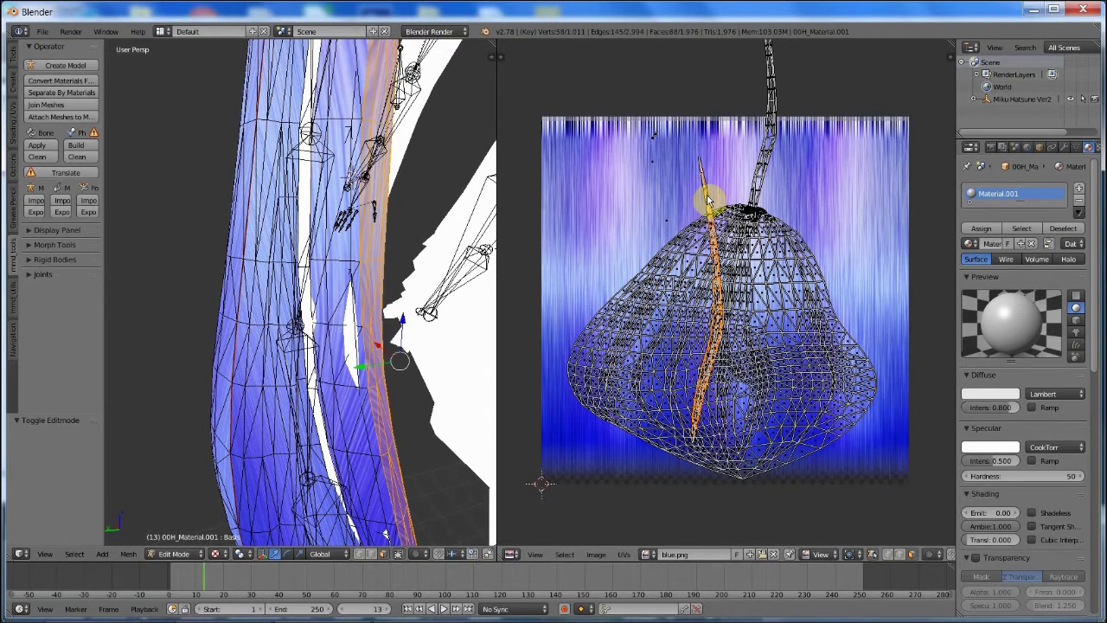
Step: Move the narrow UV strip by -0.177 along X and -0.097 along Y, then scale it by -4.058 along X
key("g")
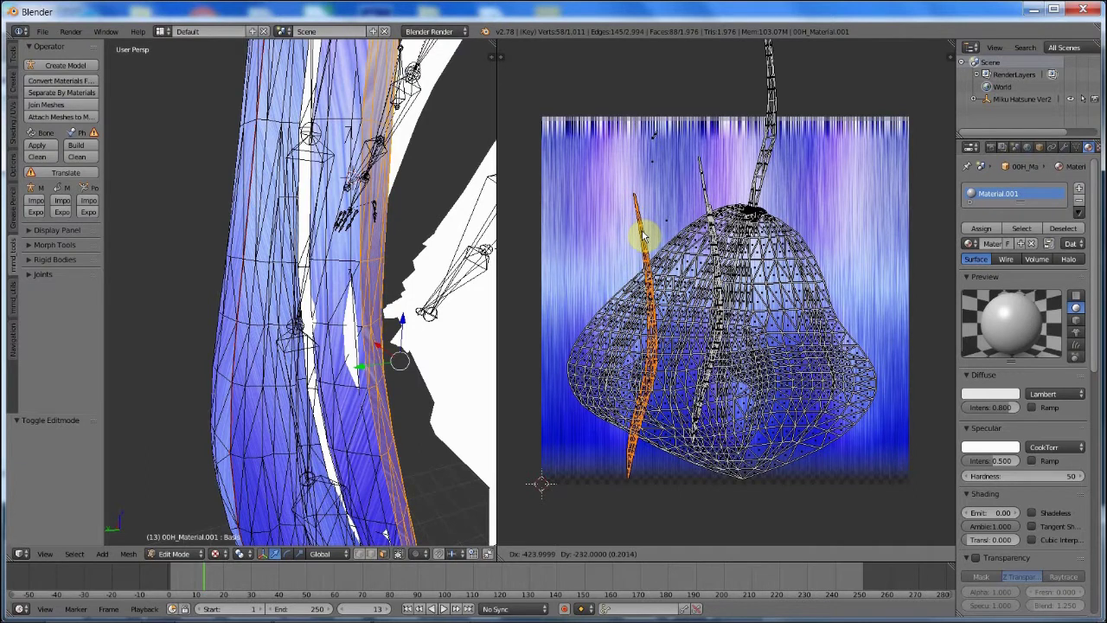
left_click(643, 235)
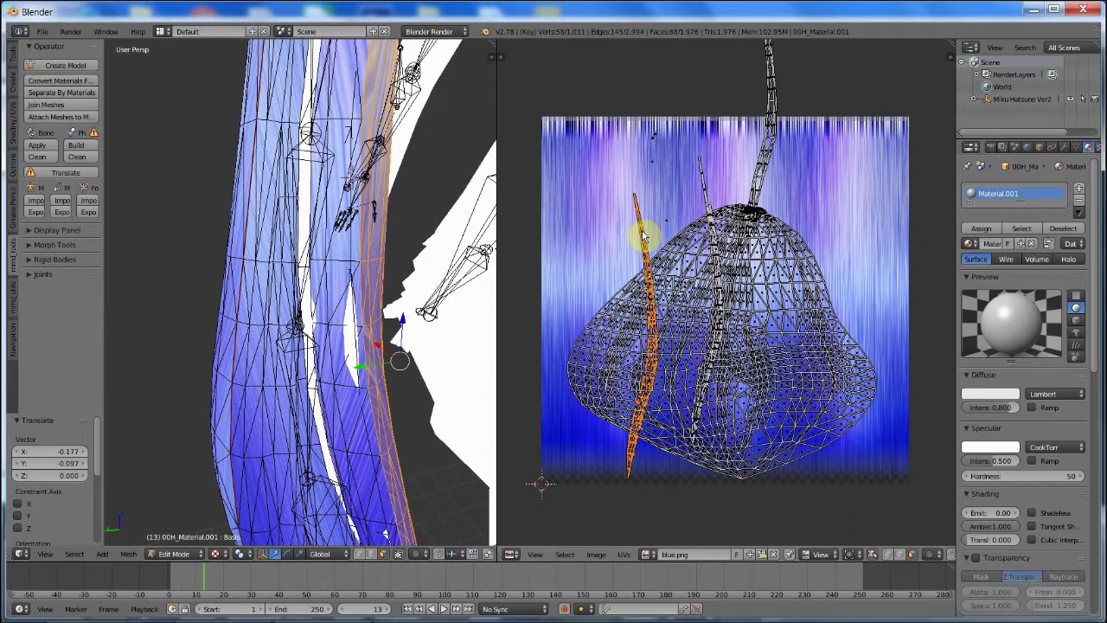
key("s")
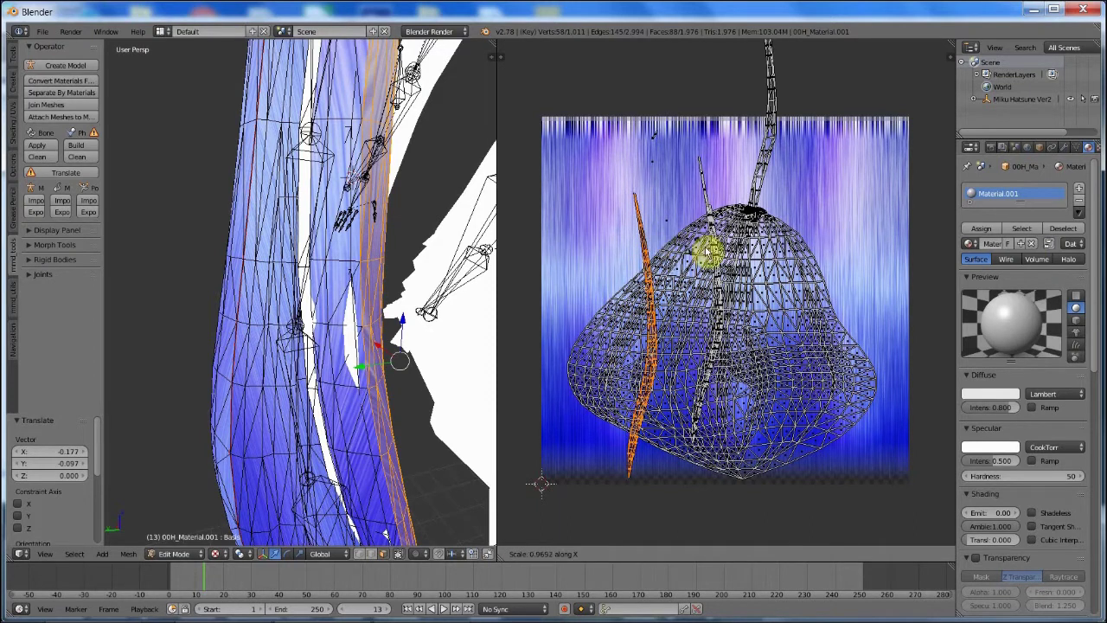
key("x")
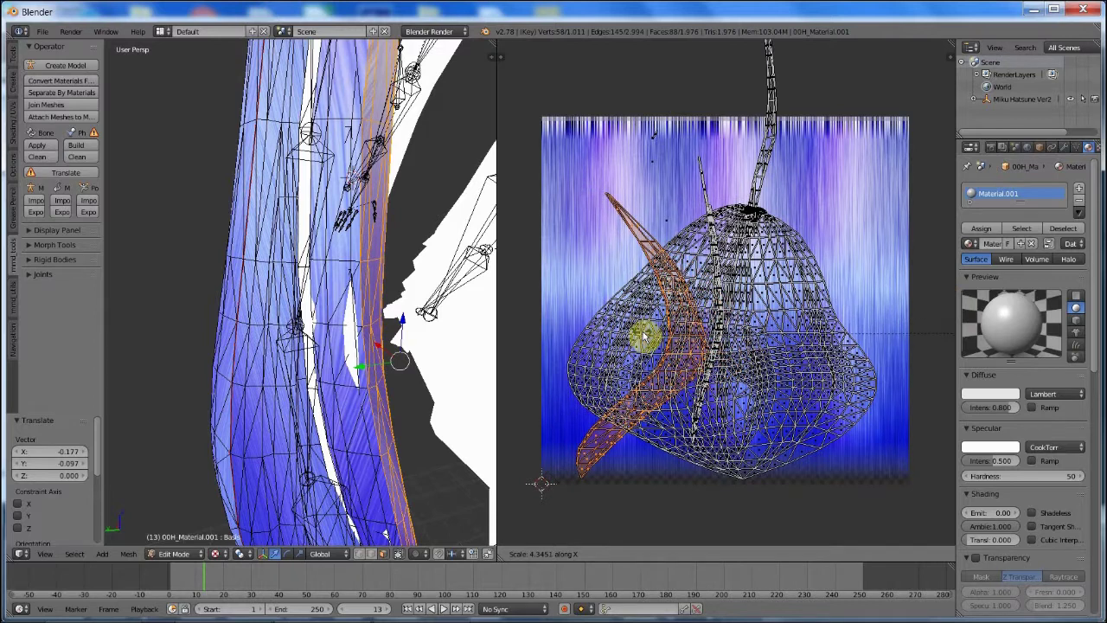
left_click(613, 339)
scroll(672, 317, "up", 3)
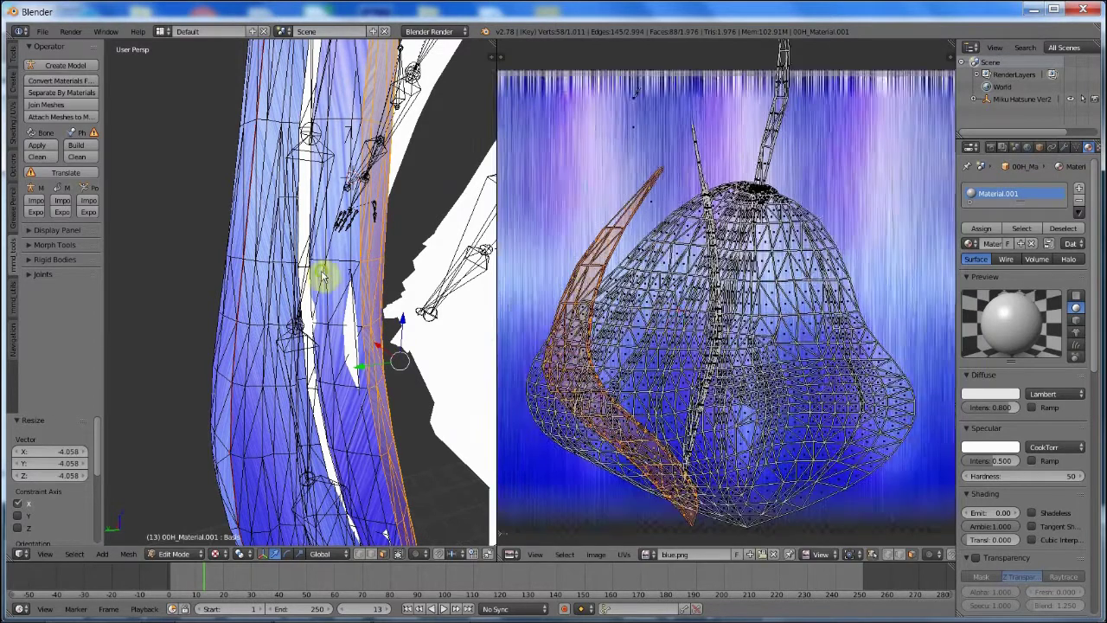
scroll(254, 277, "up", 5)
scroll(185, 285, "down", 4)
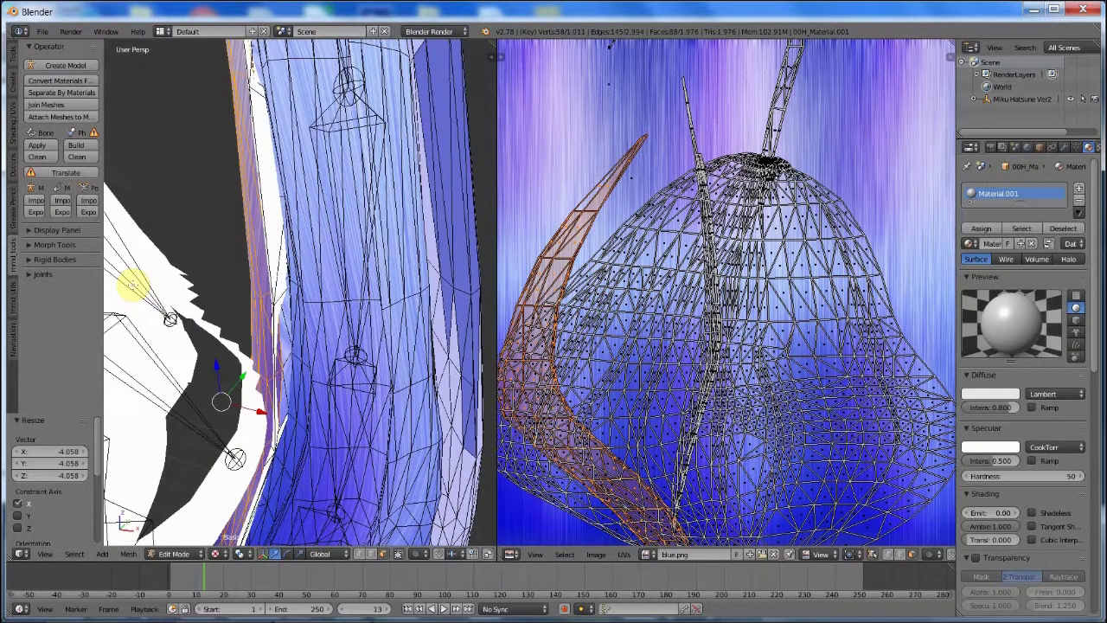
middle_click_drag(225, 254, 321, 293)
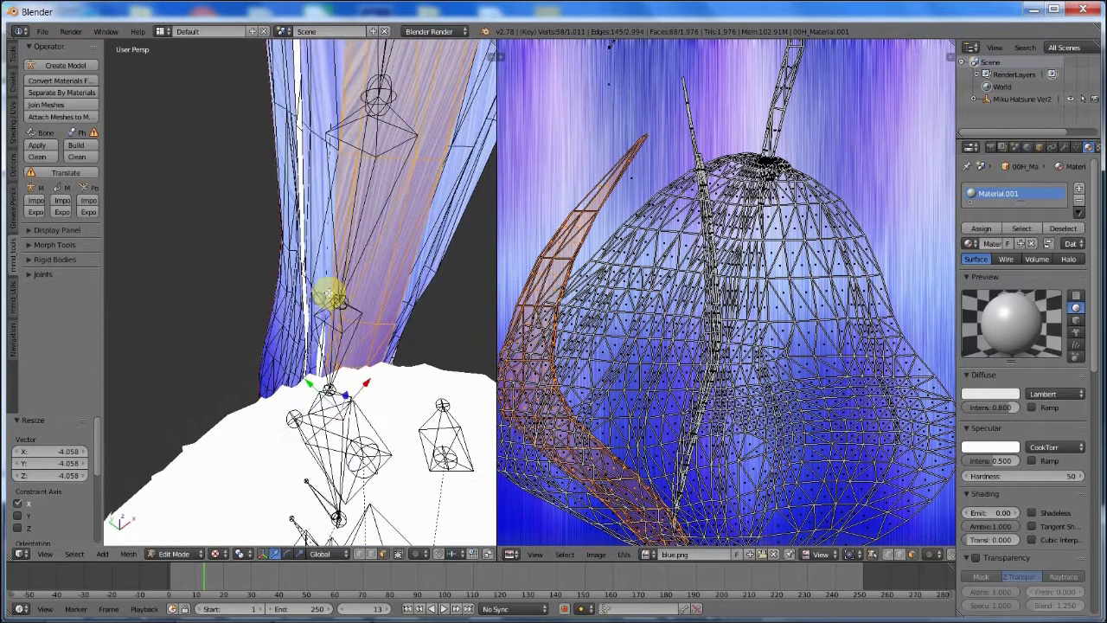
Step: In vertex selection mode, move the strip's two upper-tip UV vertices by about -0.103, 0.052 and -0.087, 0.046 to widen and straighten the tip
right_click(650, 139)
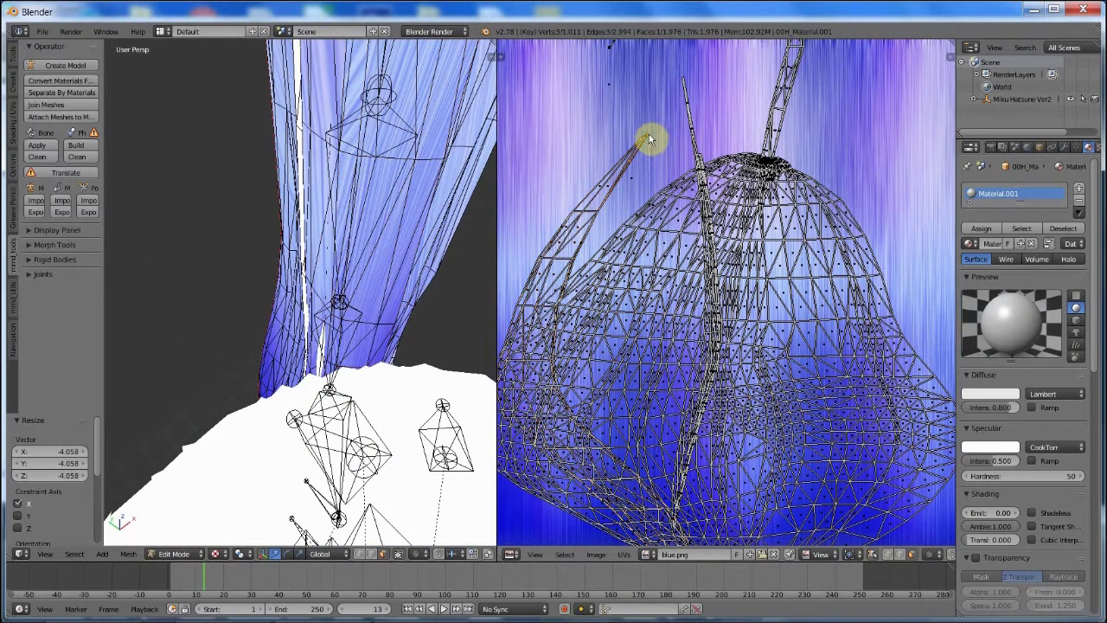
left_click(895, 557)
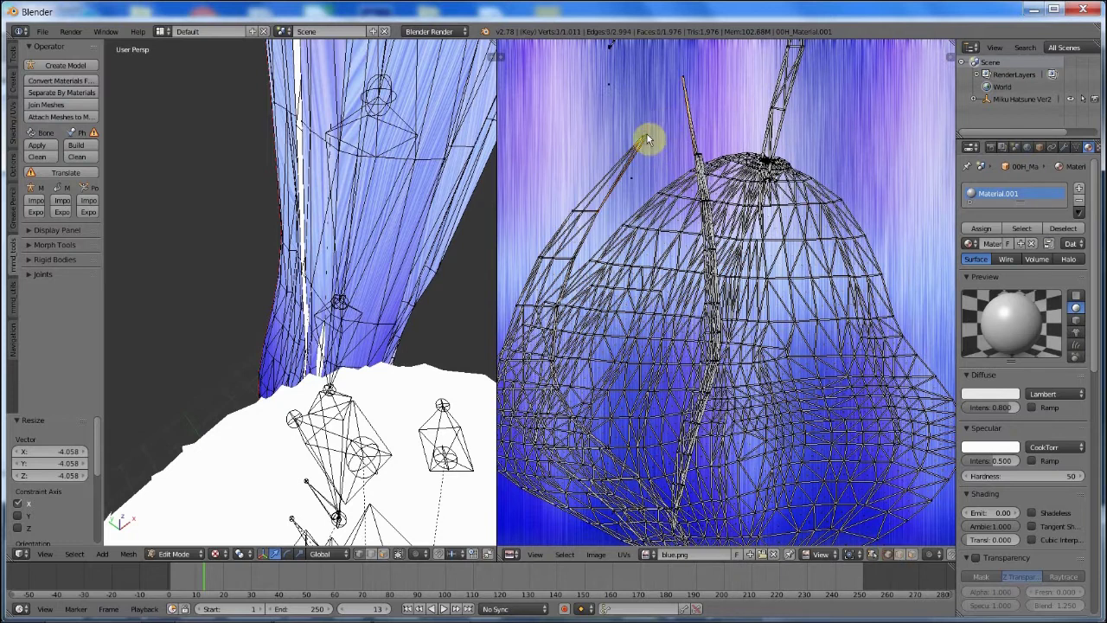
key("g")
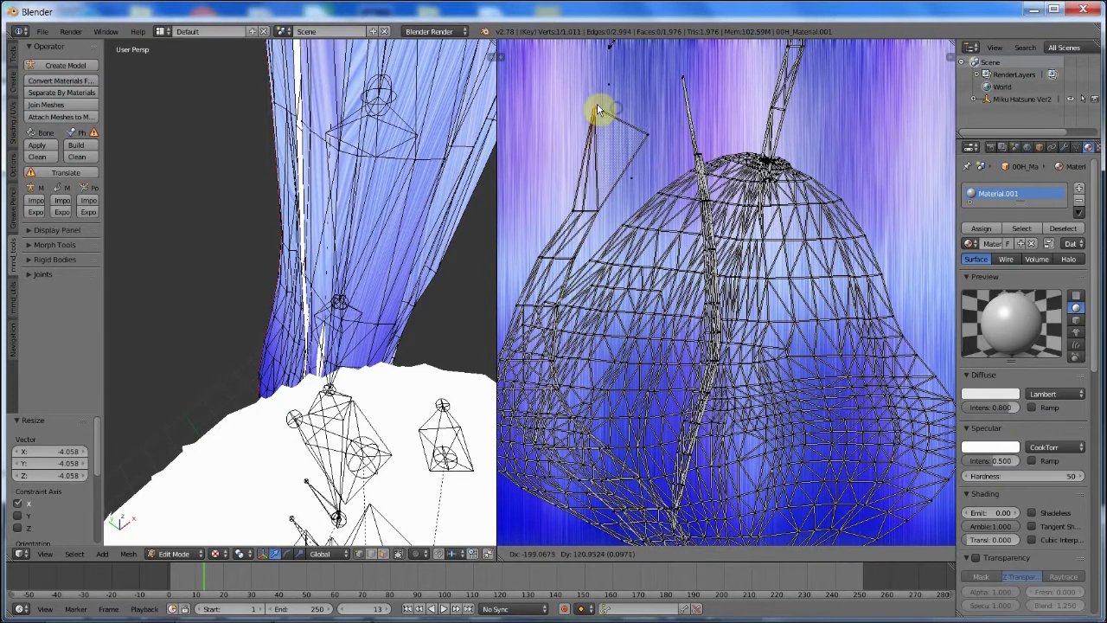
left_click(586, 106)
key("g")
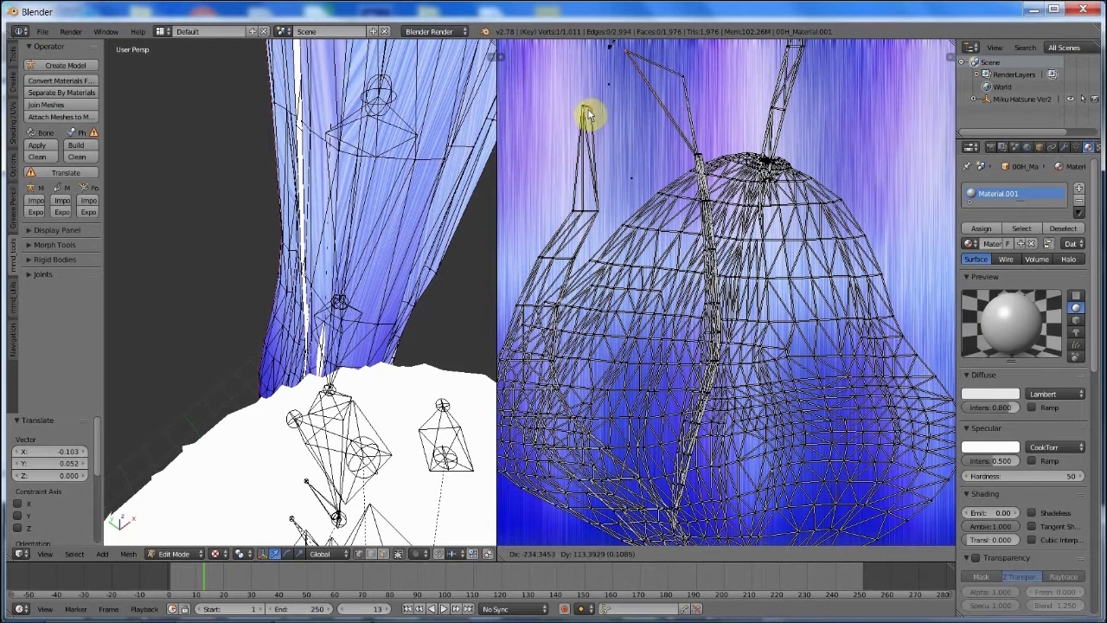
left_click(588, 116)
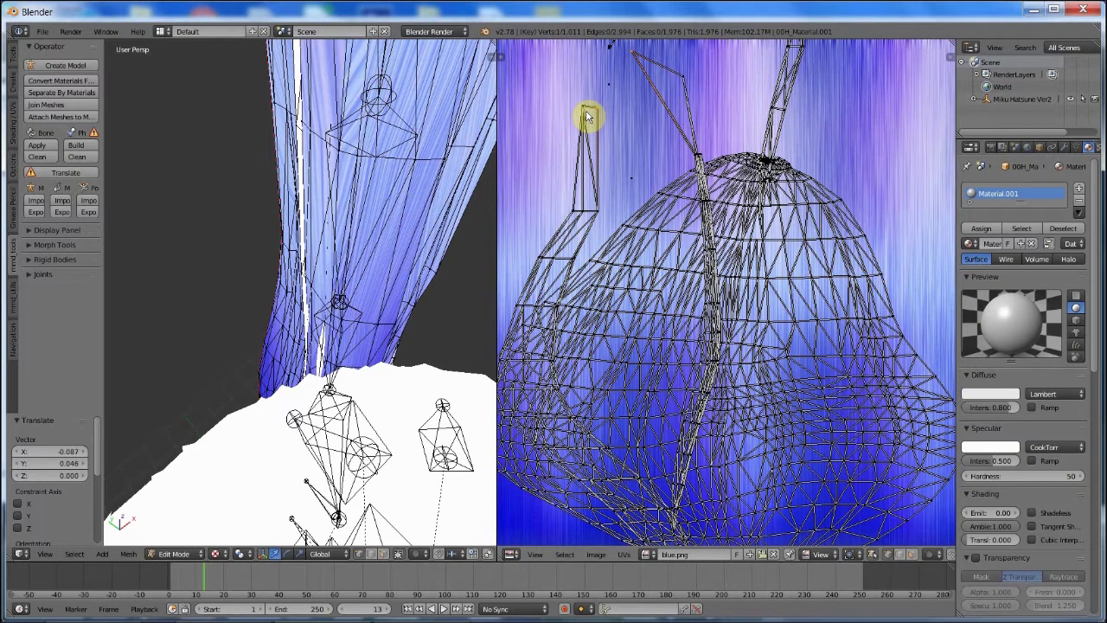
Step: Reposition UV vertices in the row below the strip's tip with moves of -0.029, -0.001 and 0.000, 0.047
key("g")
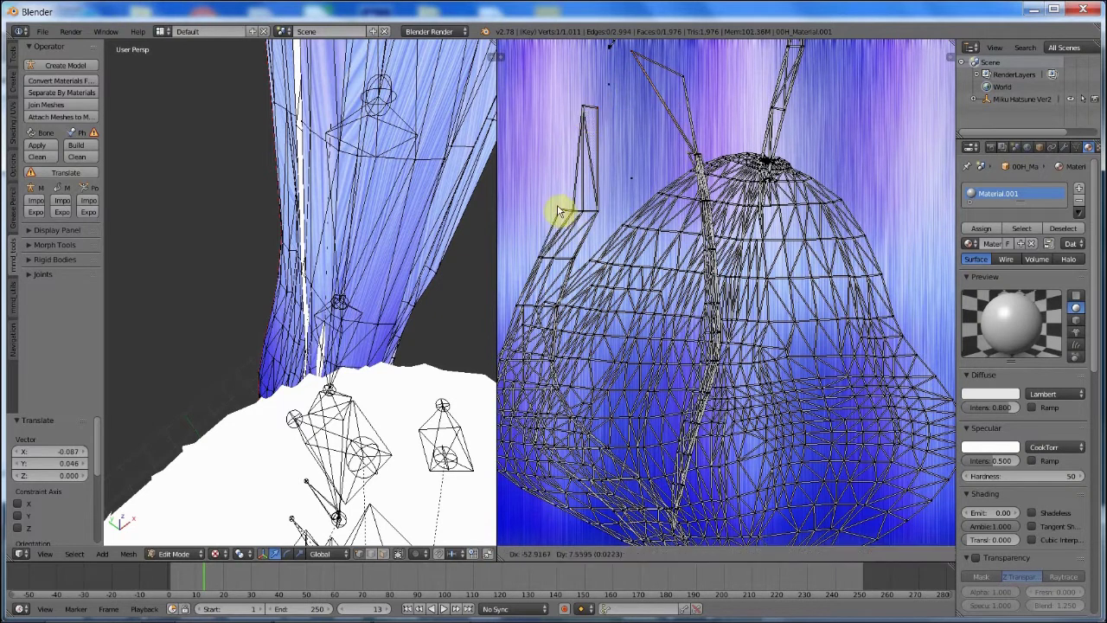
left_click(558, 211)
key("g")
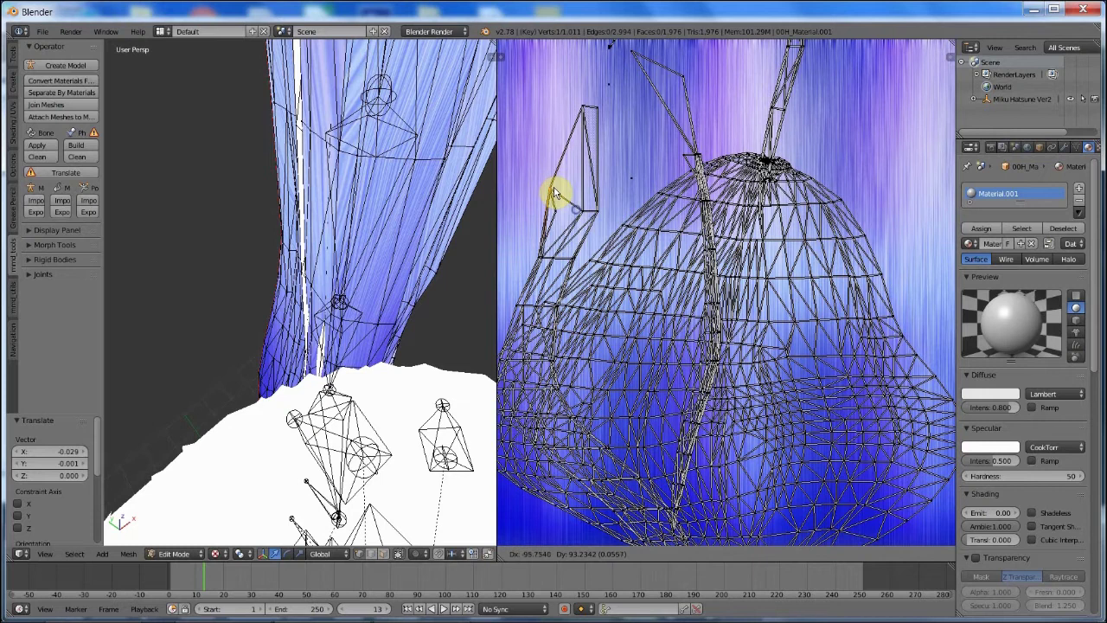
left_click(577, 186)
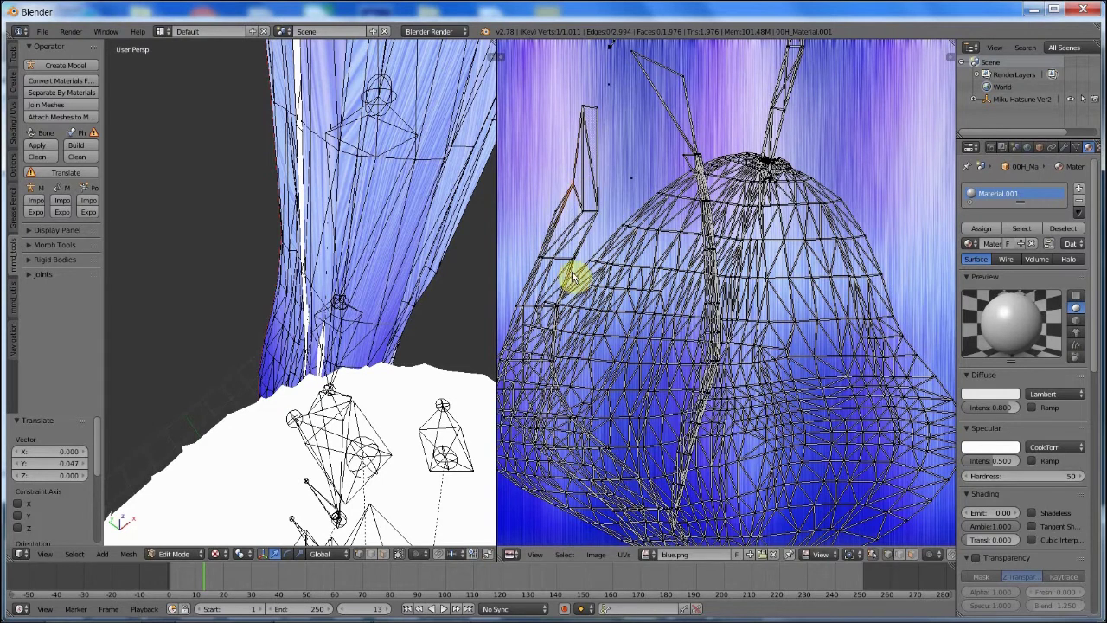
Step: Move the inner UV vertex of the strip's third row by about 0.024 along X and 0.007 along Y
key("g")
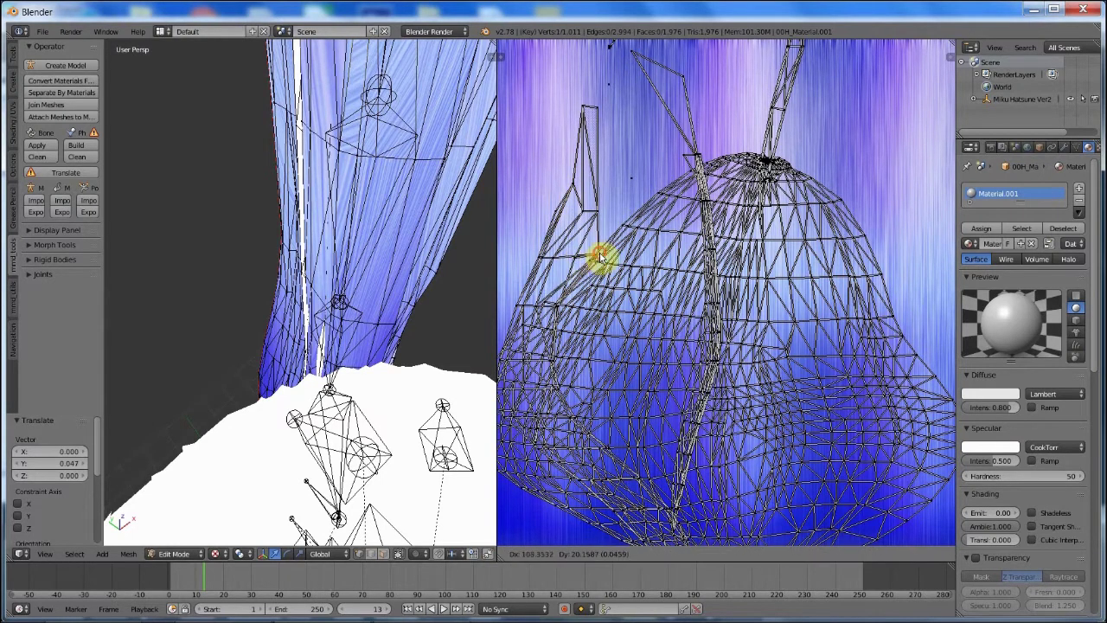
left_click(579, 259)
key("g")
left_click(593, 256)
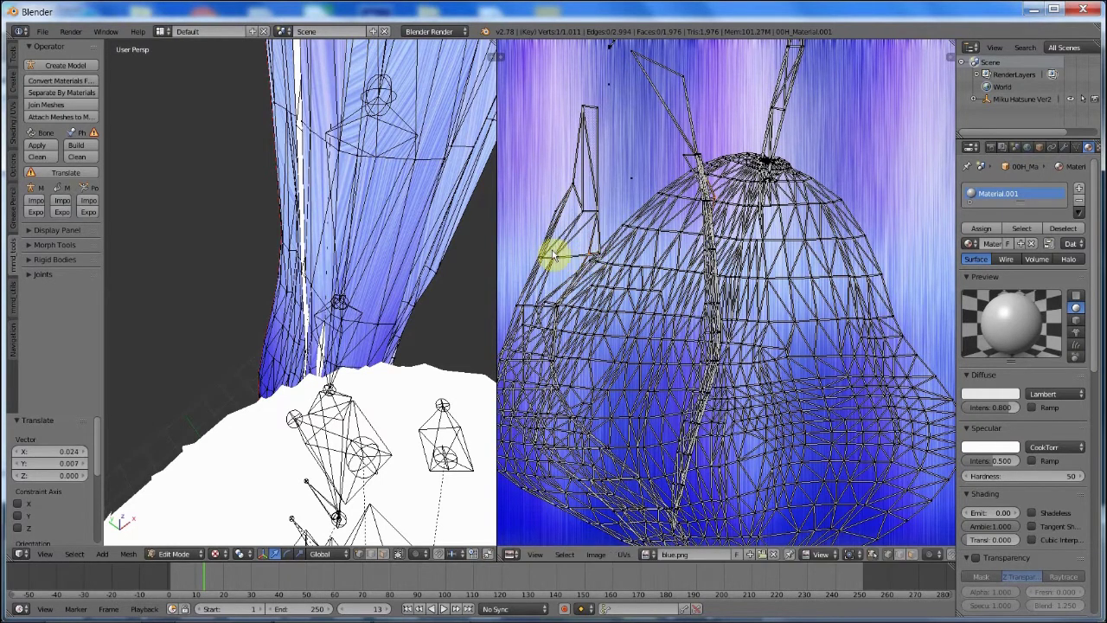
Step: Adjust the remaining third-row UV vertices to straighten the strip, shifting the outer-edge vertex by 0.023 along X and 0.001 along Y
key("g")
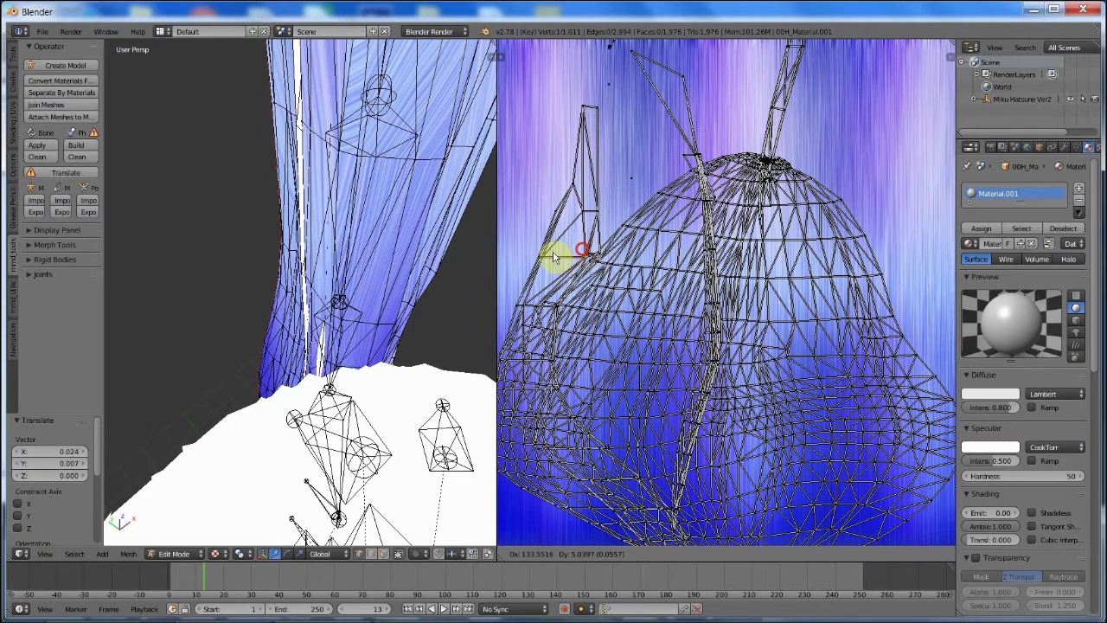
left_click(561, 255)
key("g")
left_click(569, 261)
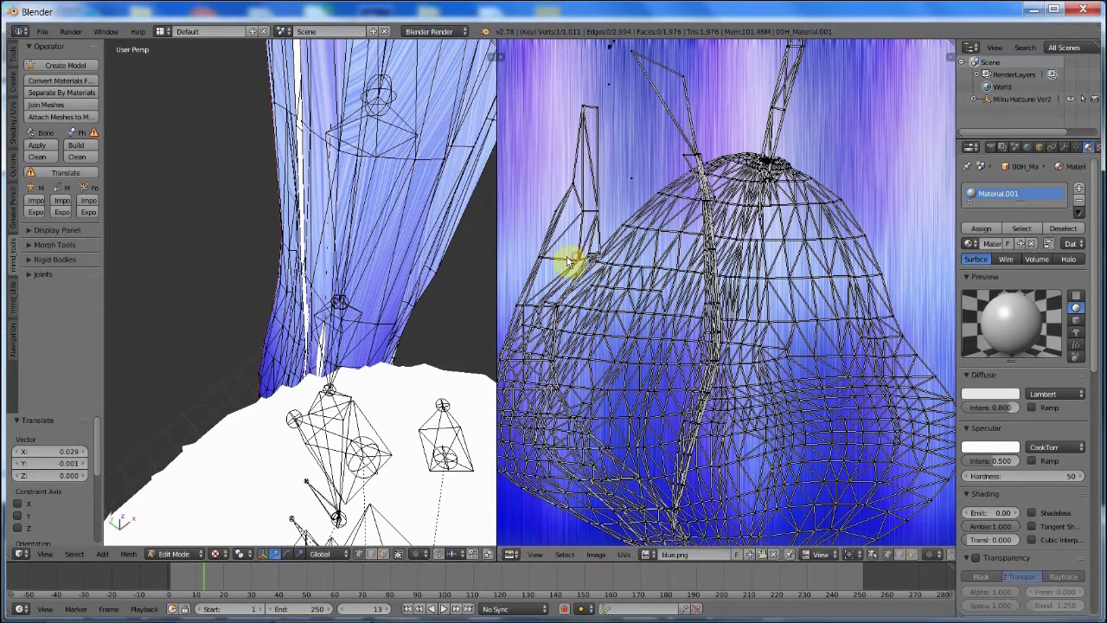
key("g")
left_click(550, 251)
key("g")
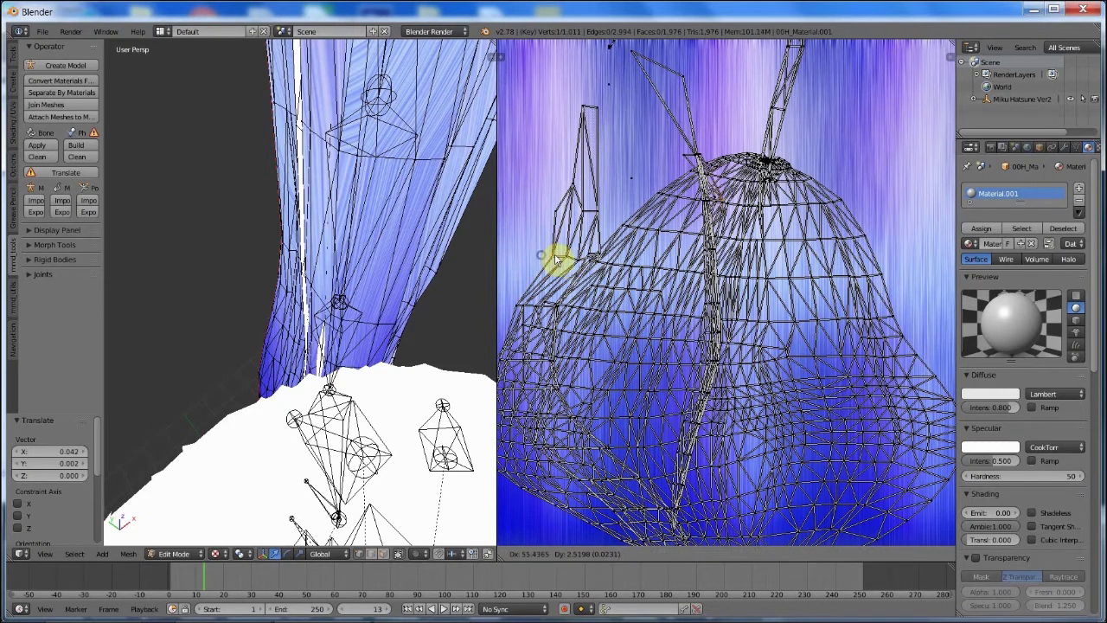
left_click(556, 258)
Step: In face selection mode, select the large linked UV island of the ponytail and hide it, leaving only the narrow strips
middle_click_drag(662, 351, 651, 149)
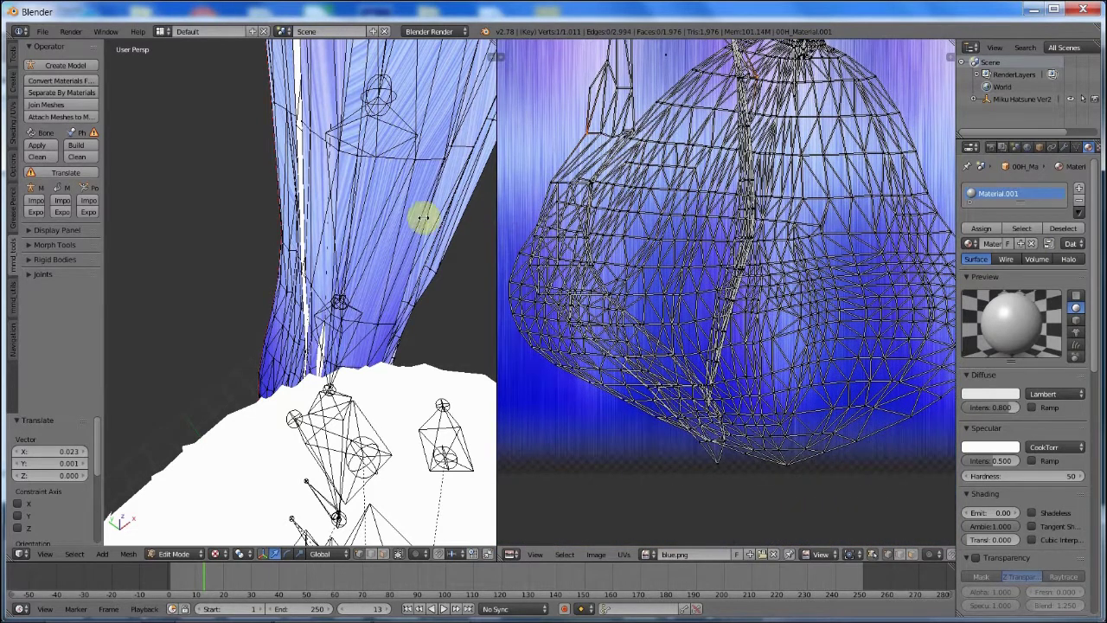
mouse_move(423, 220)
middle_mouse_down()
mouse_move(415, 185)
mouse_move(426, 208)
mouse_move(432, 156)
mouse_move(406, 225)
middle_mouse_up()
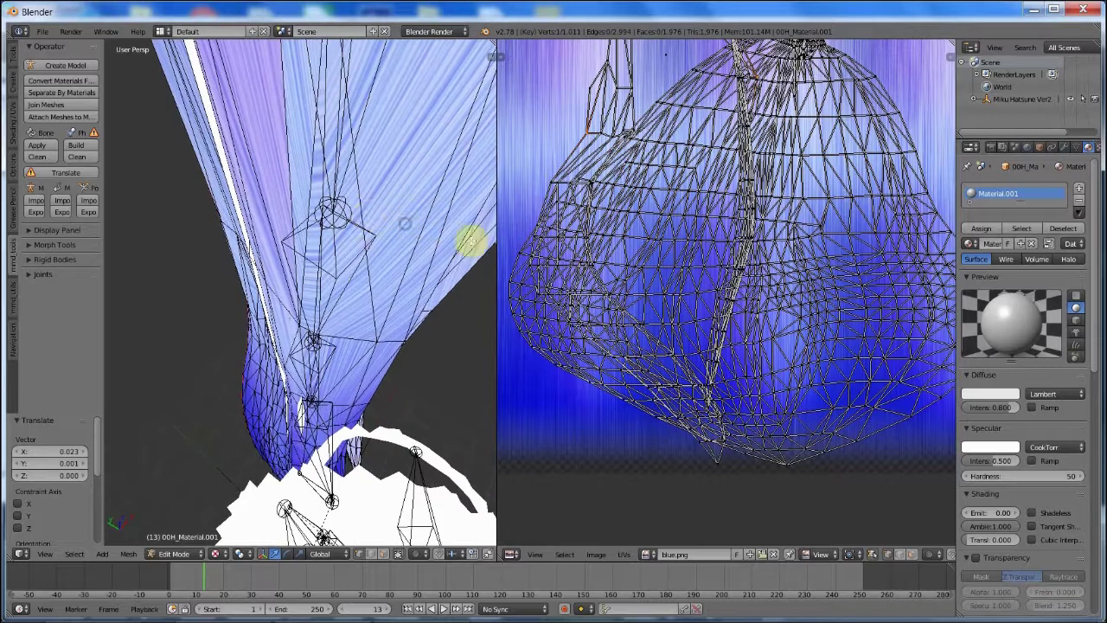
middle_click_drag(351, 340, 374, 296)
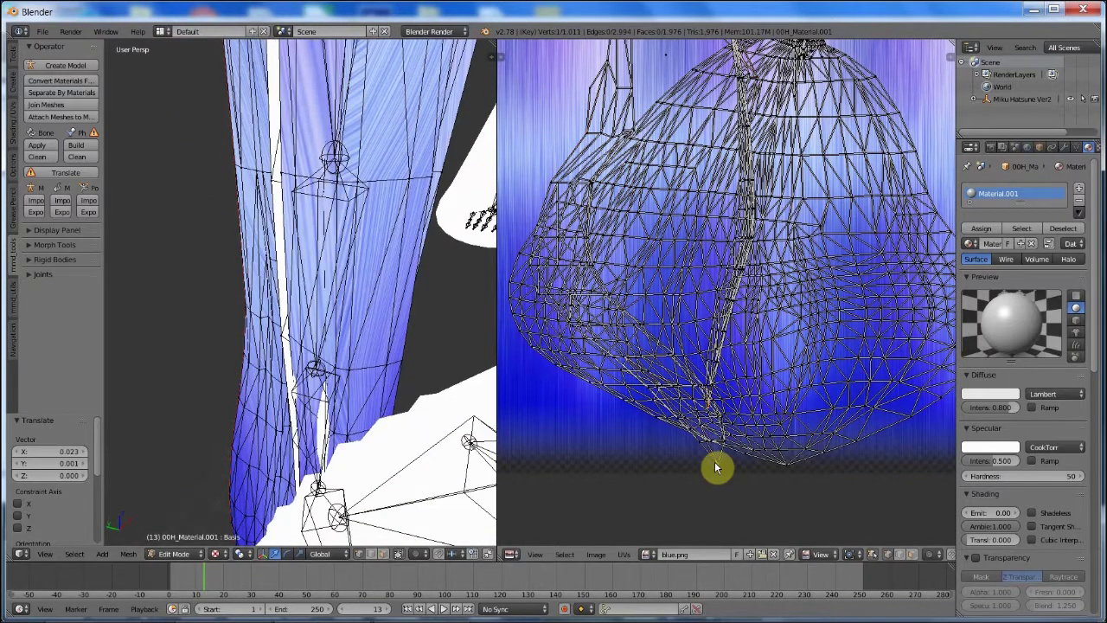
right_click(648, 418, "shift")
right_click(897, 284)
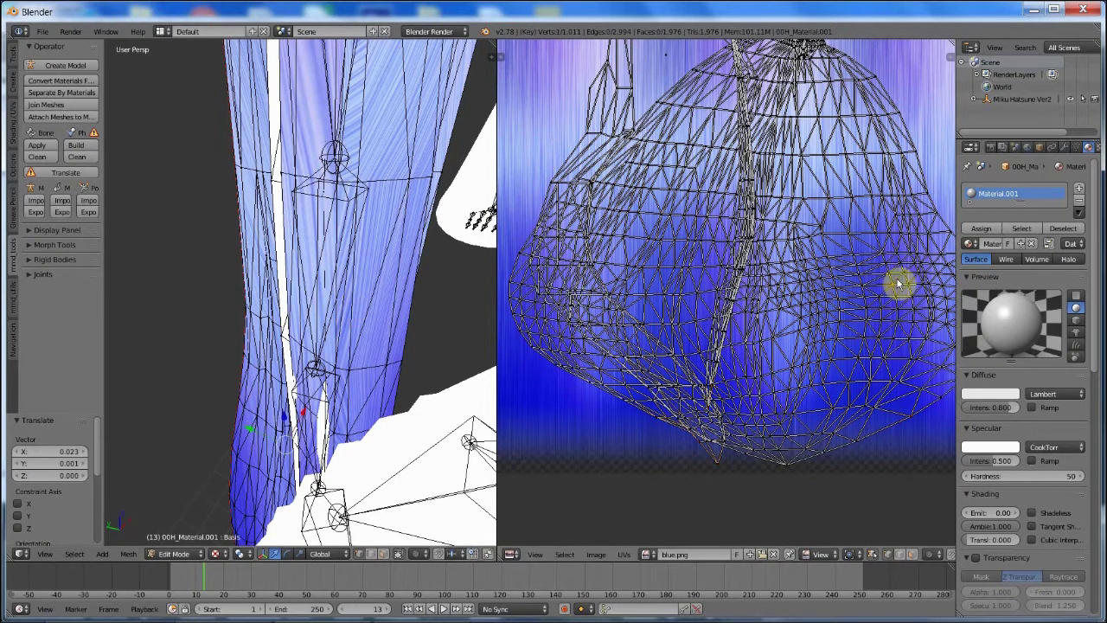
key("l")
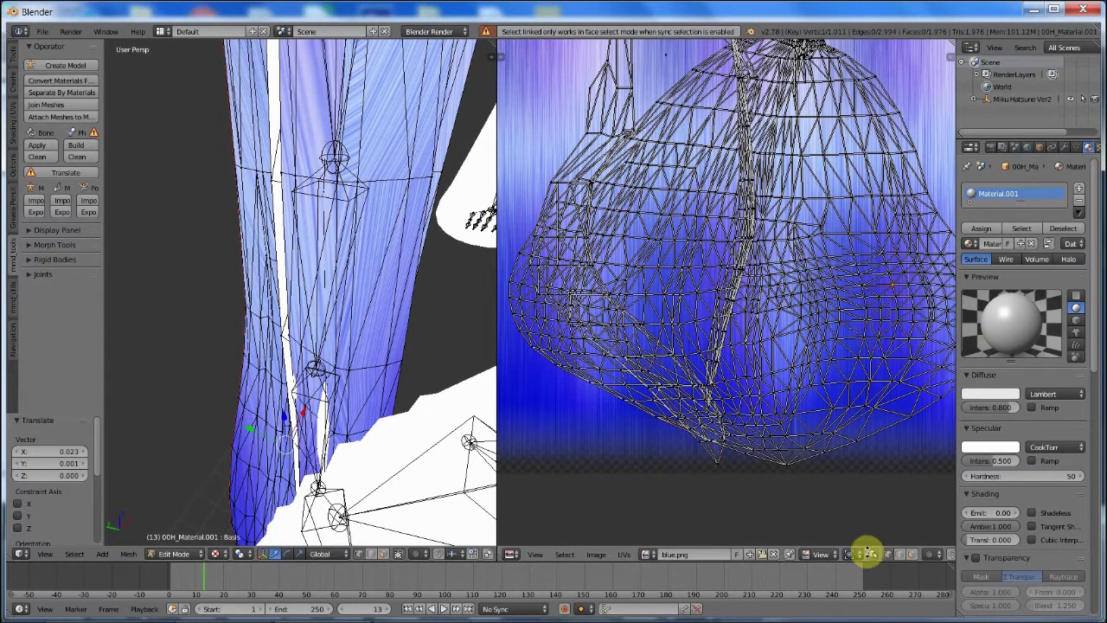
left_click(912, 555)
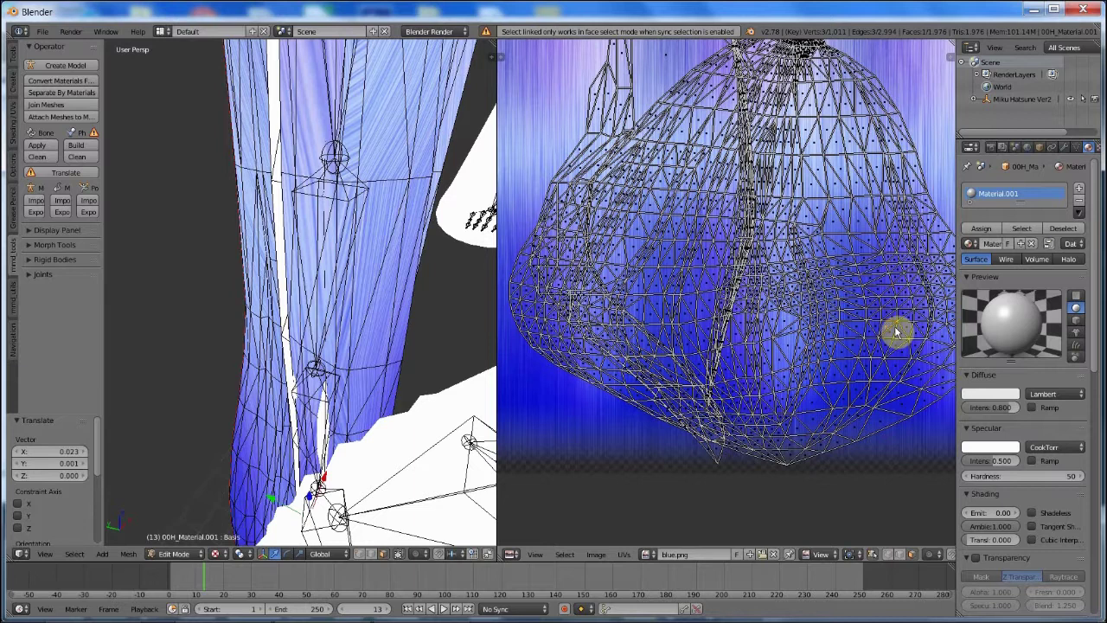
key("l")
key("h")
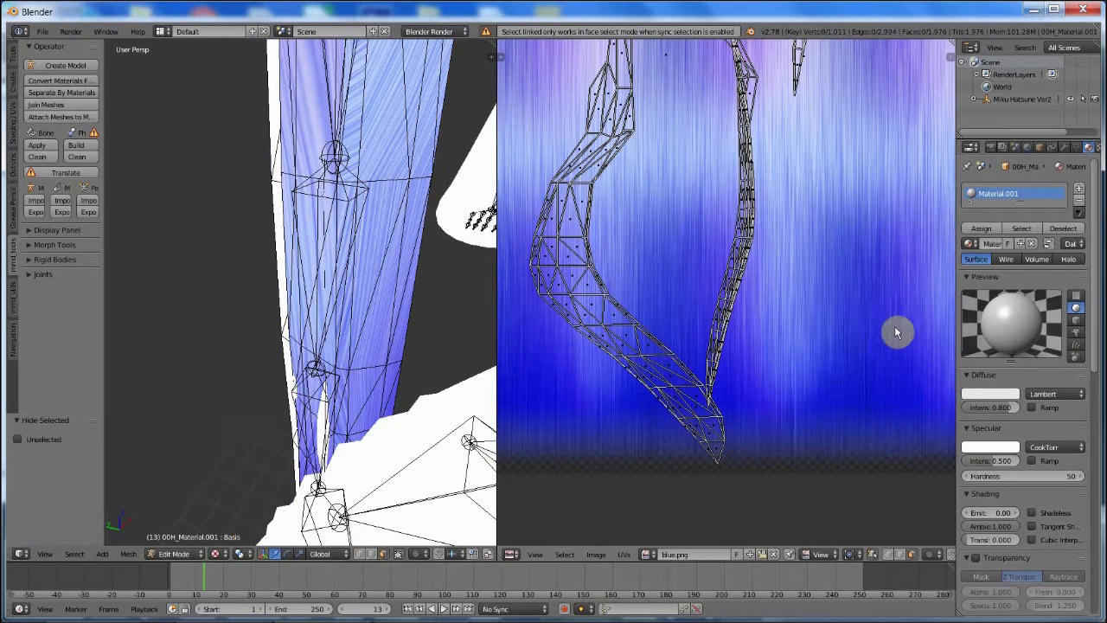
Step: Select a face with sideways-running texture on the ponytail's inner side and examine the remaining UV strips over blue.png
scroll(605, 272, "down", 4)
scroll(640, 284, "up", 2)
middle_click_drag(177, 353, 370, 352)
scroll(403, 316, "down", 4)
middle_click_drag(406, 305, 391, 325)
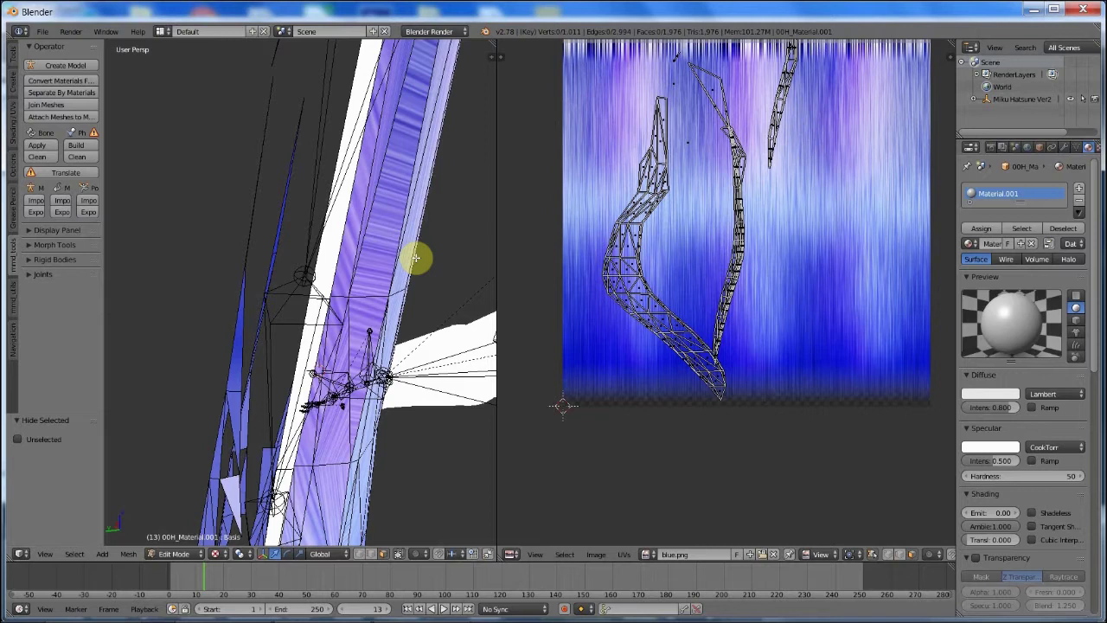
middle_click_drag(511, 264, 472, 259)
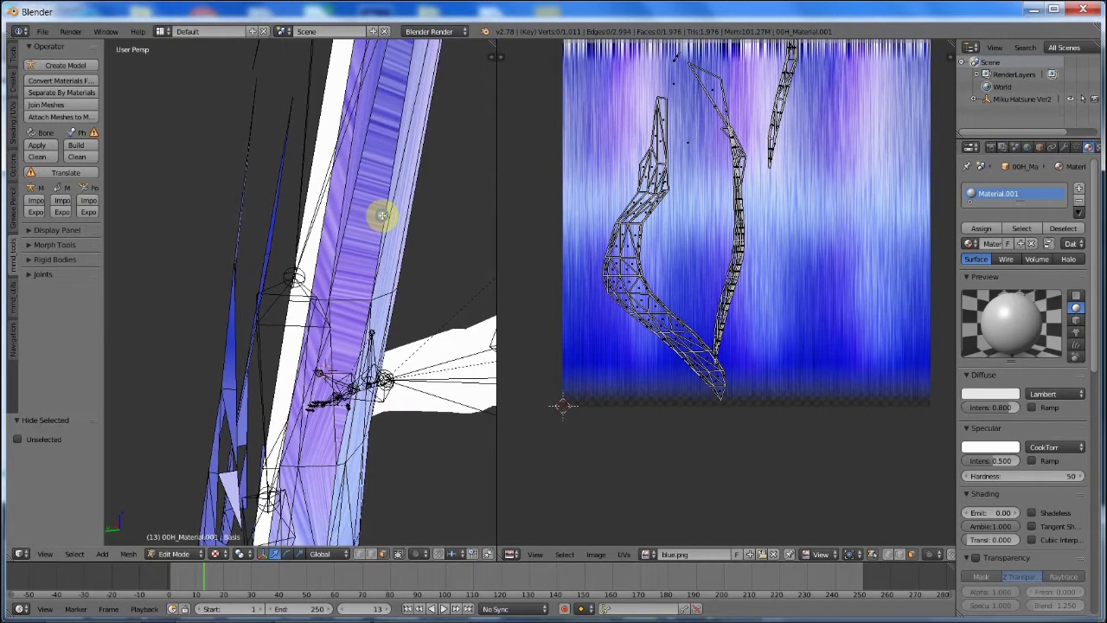
right_click(381, 215)
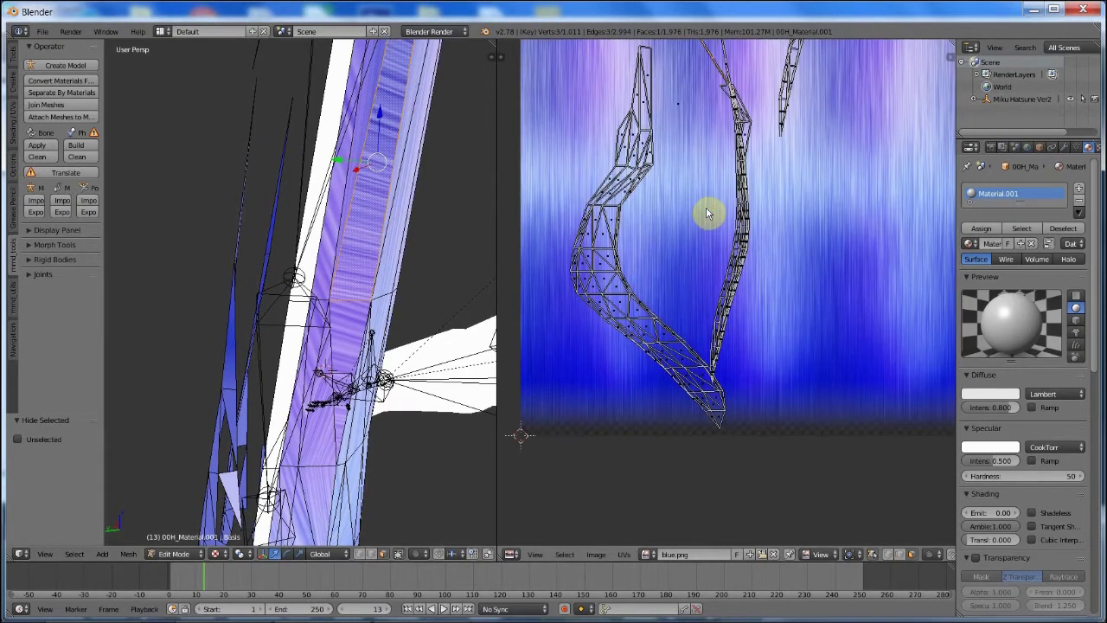
scroll(759, 171, "up", 1)
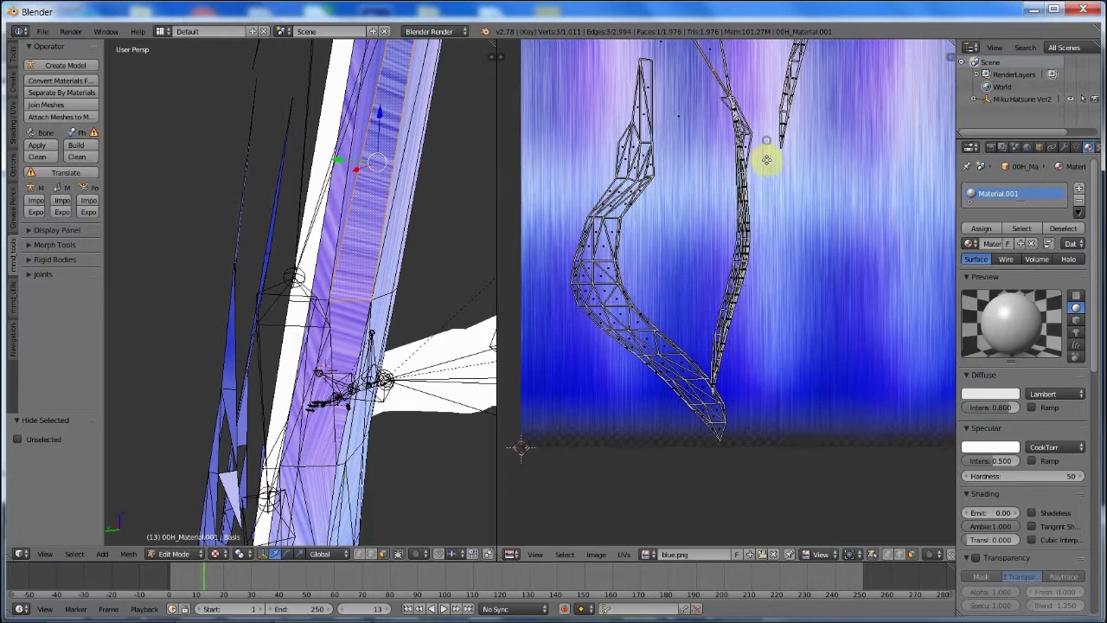
scroll(717, 355, "up", 3)
scroll(701, 330, "down", 1)
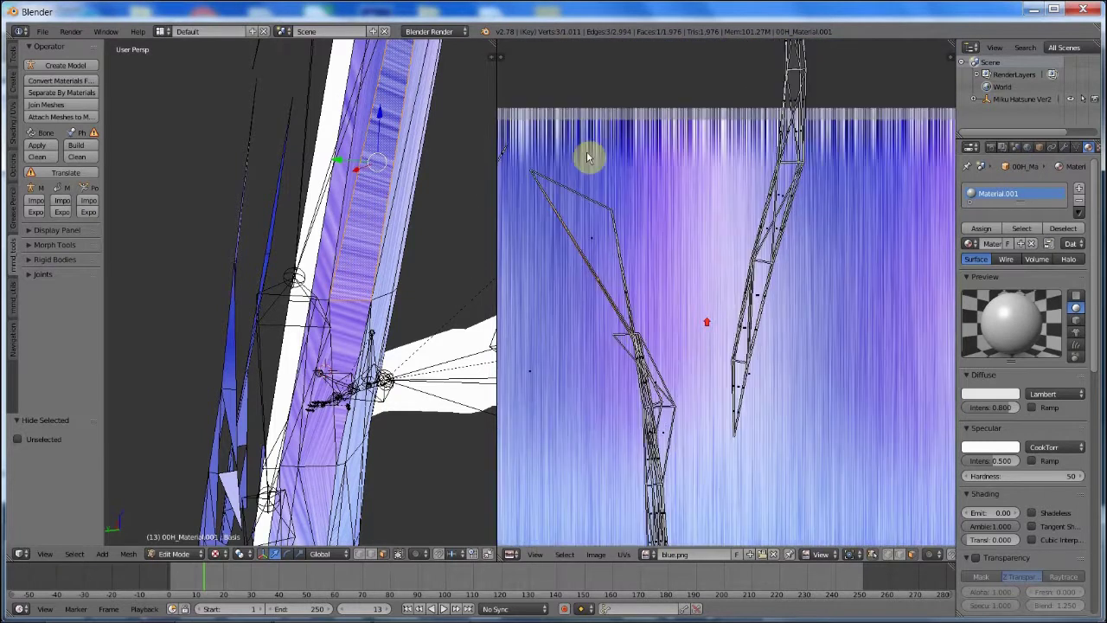
Step: Select a face on the untextured white strip near the ponytail's tip and compare the area in object mode and edit mode
scroll(381, 346, "down", 3)
middle_click_drag(377, 372, 452, 316)
scroll(415, 314, "up", 3)
middle_click_drag(381, 301, 419, 282)
right_click(418, 282)
left_click(173, 552)
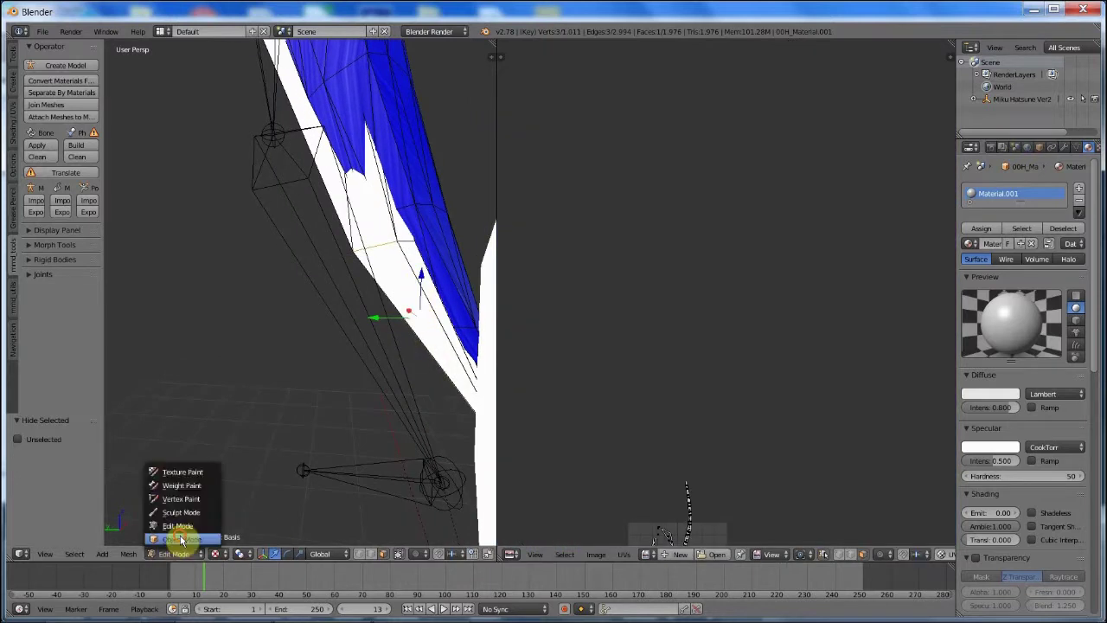
left_click(182, 525)
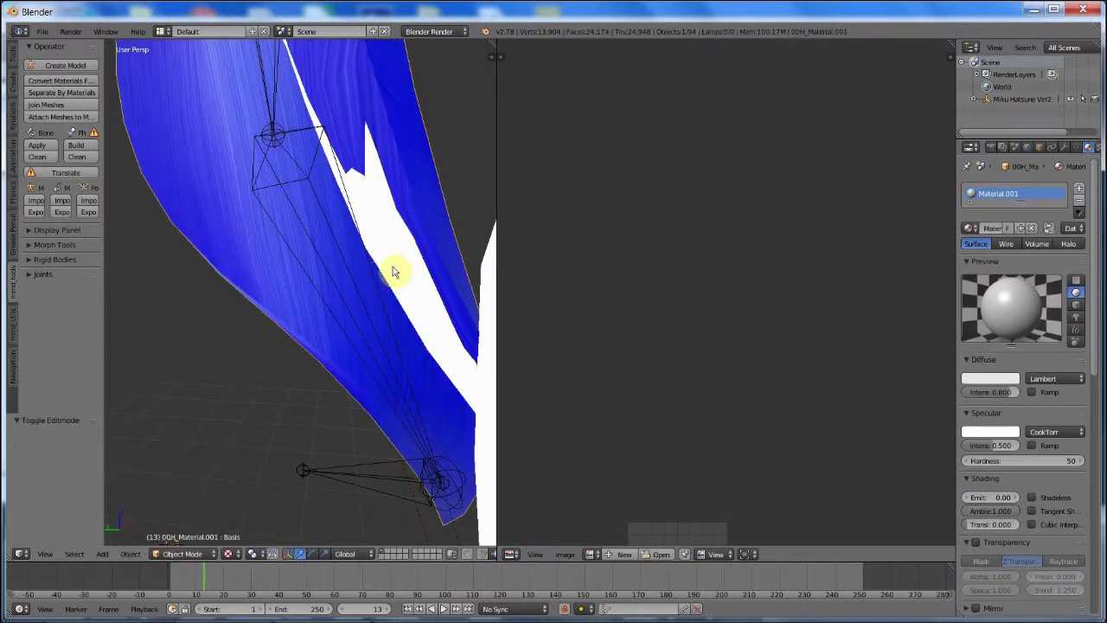
left_click(192, 556)
left_click(198, 527)
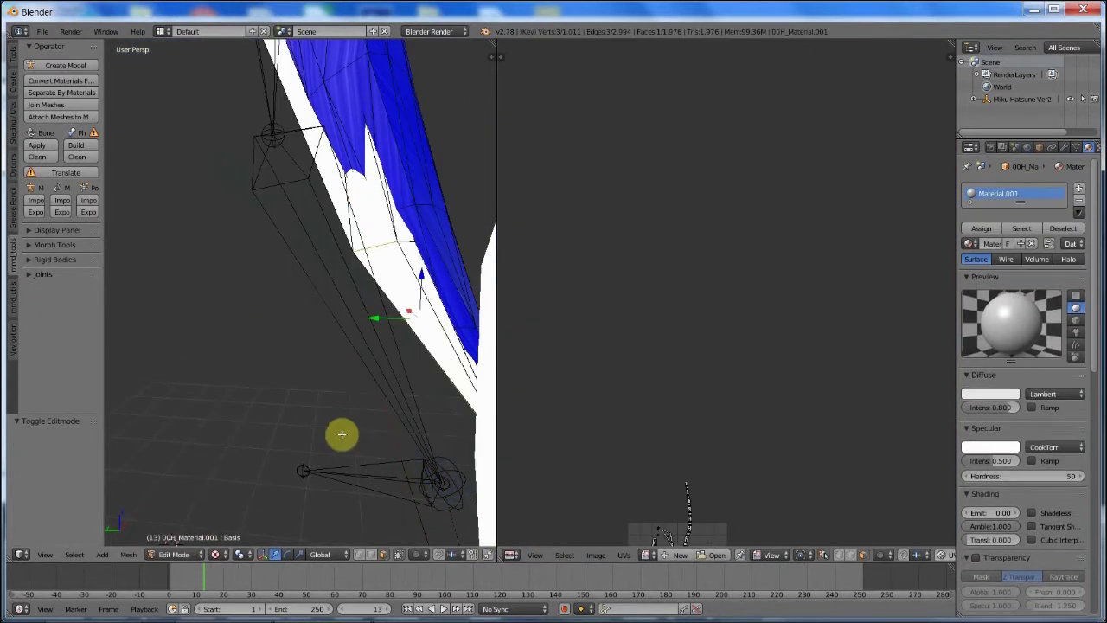
middle_click_drag(447, 377, 452, 388)
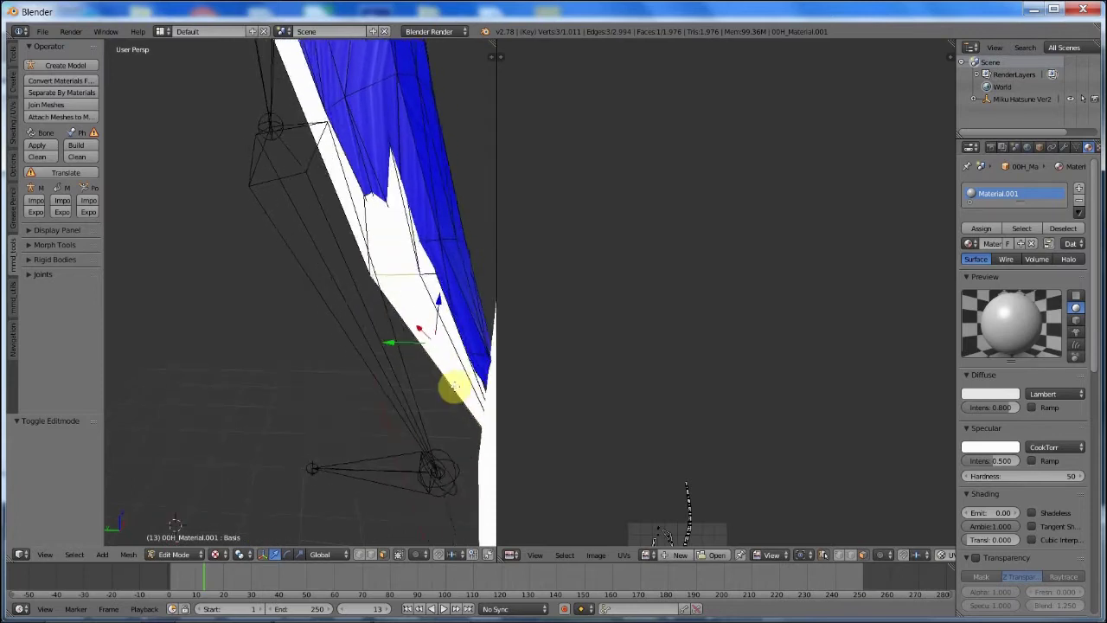
Step: Switch to object mode and hide the leg mesh beside the textured ponytail
left_click(178, 555)
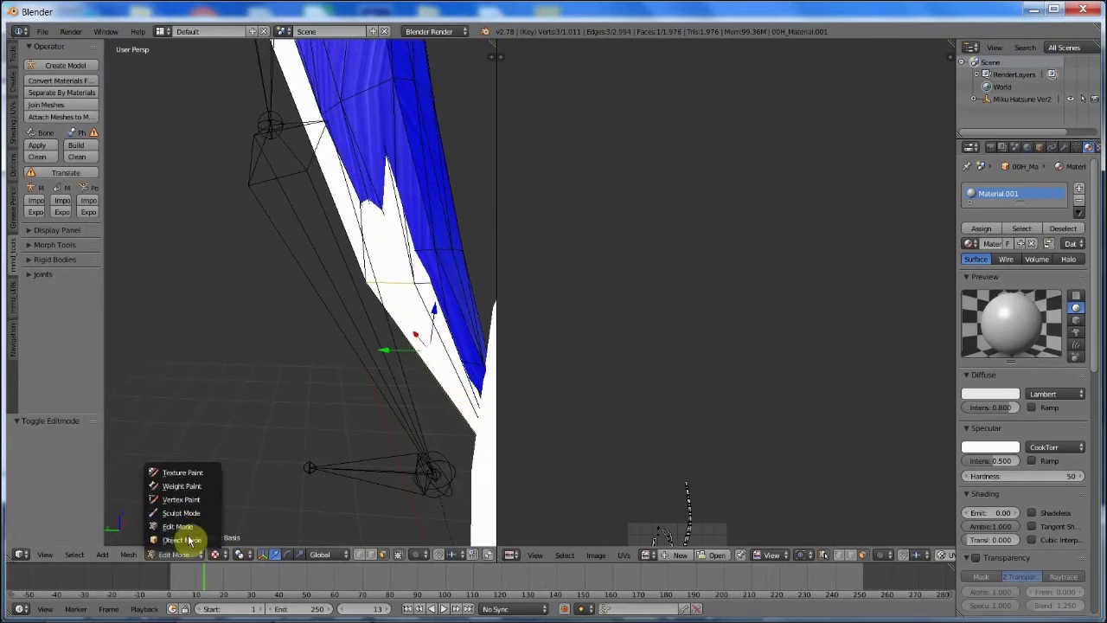
left_click(188, 540)
scroll(296, 375, "up", 5)
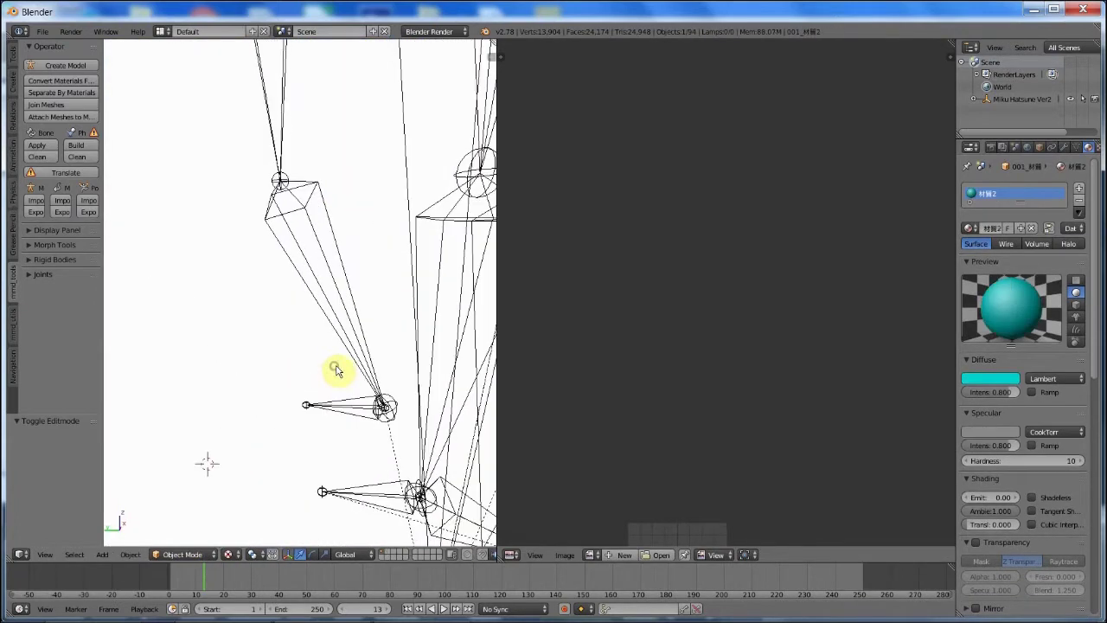
scroll(336, 370, "down", 5)
middle_click_drag(334, 383, 400, 329)
right_click(339, 220)
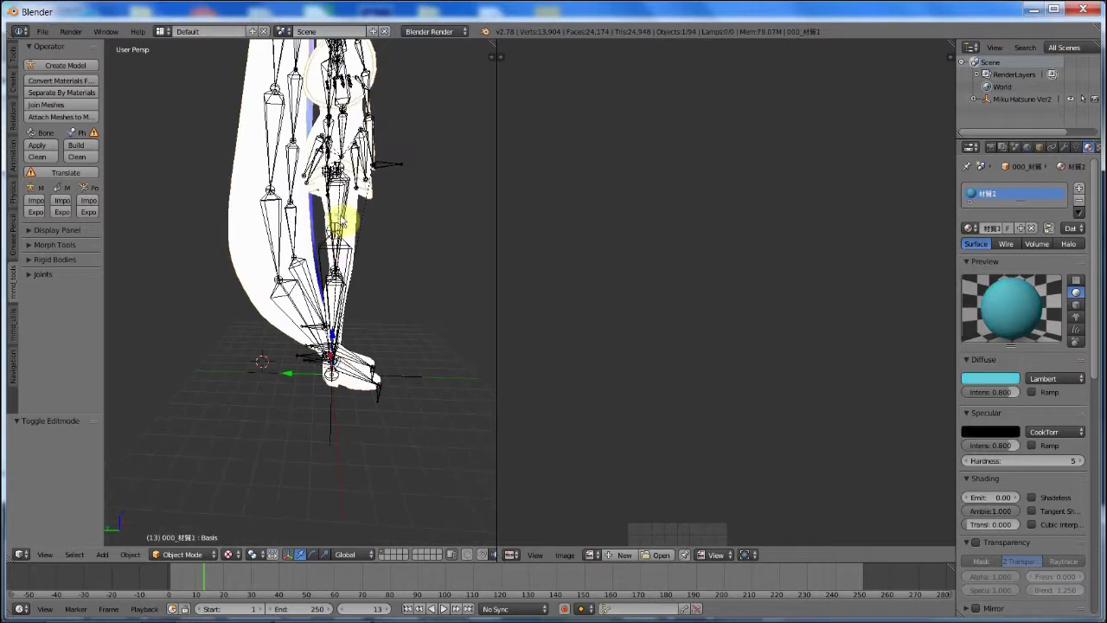
middle_click_drag(370, 243, 265, 254)
right_click(273, 265)
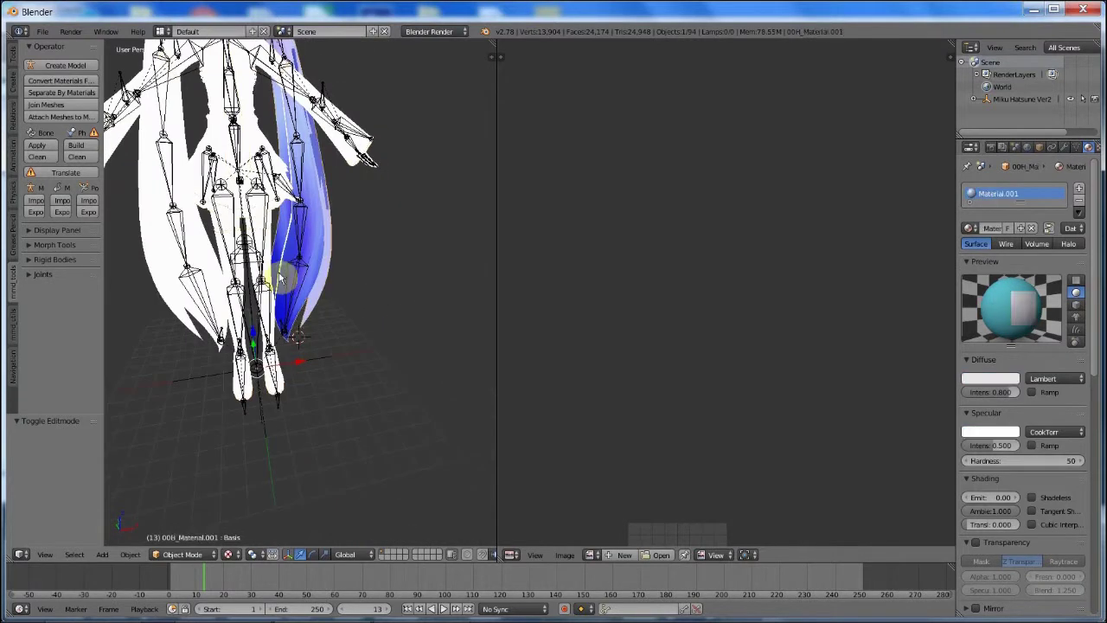
key("h")
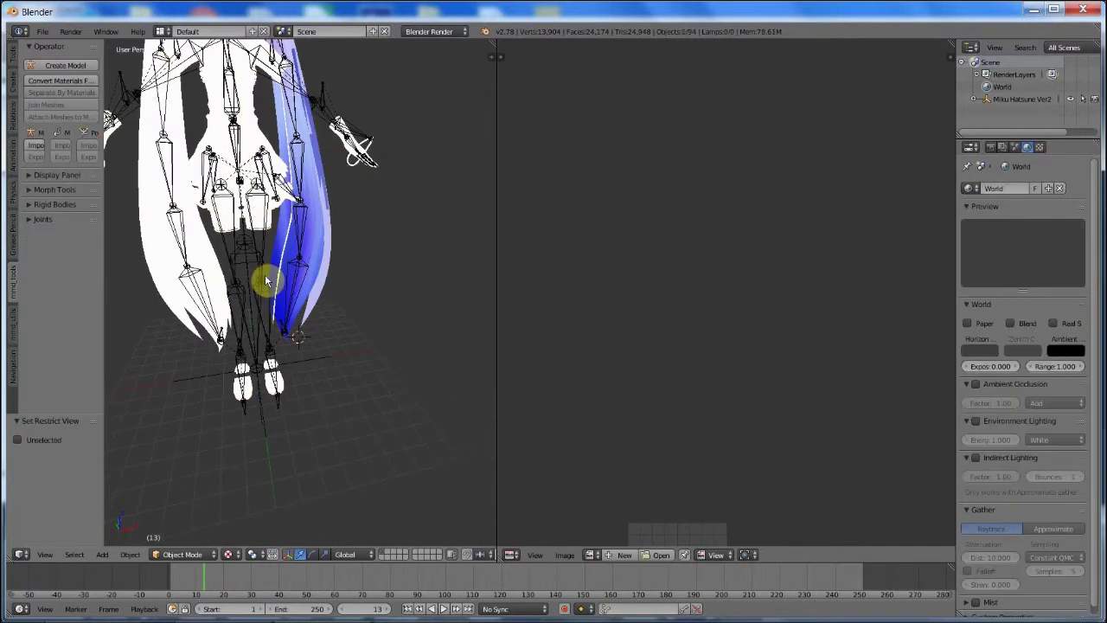
Step: Select the model's remaining mesh covering the upper thighs and shoes and hide it
right_click(255, 220)
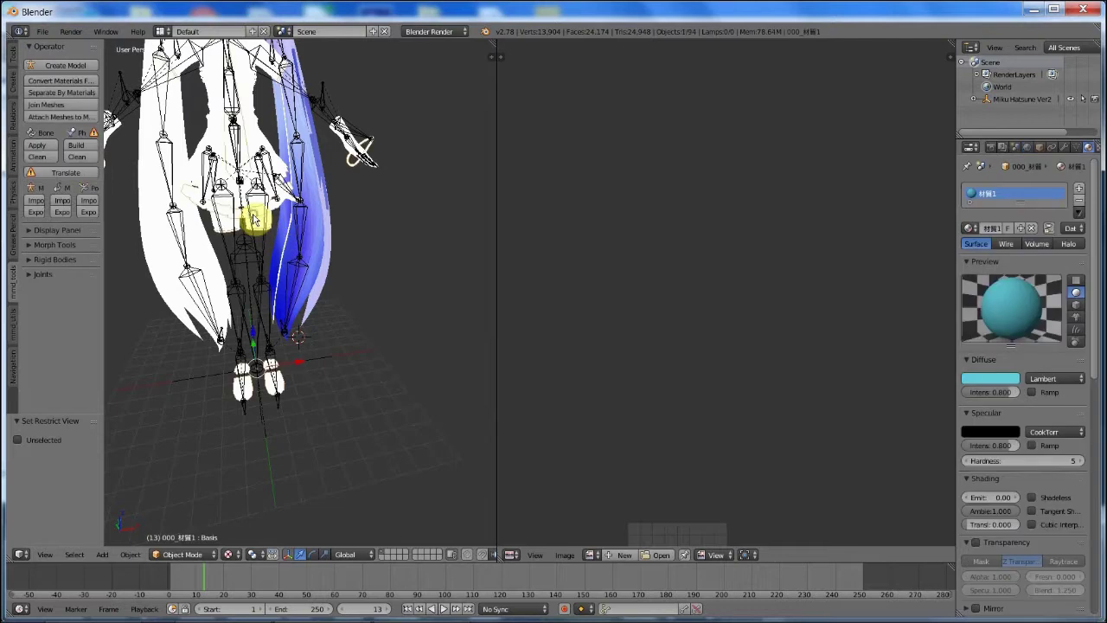
right_click(256, 217)
right_click(261, 220)
key("h")
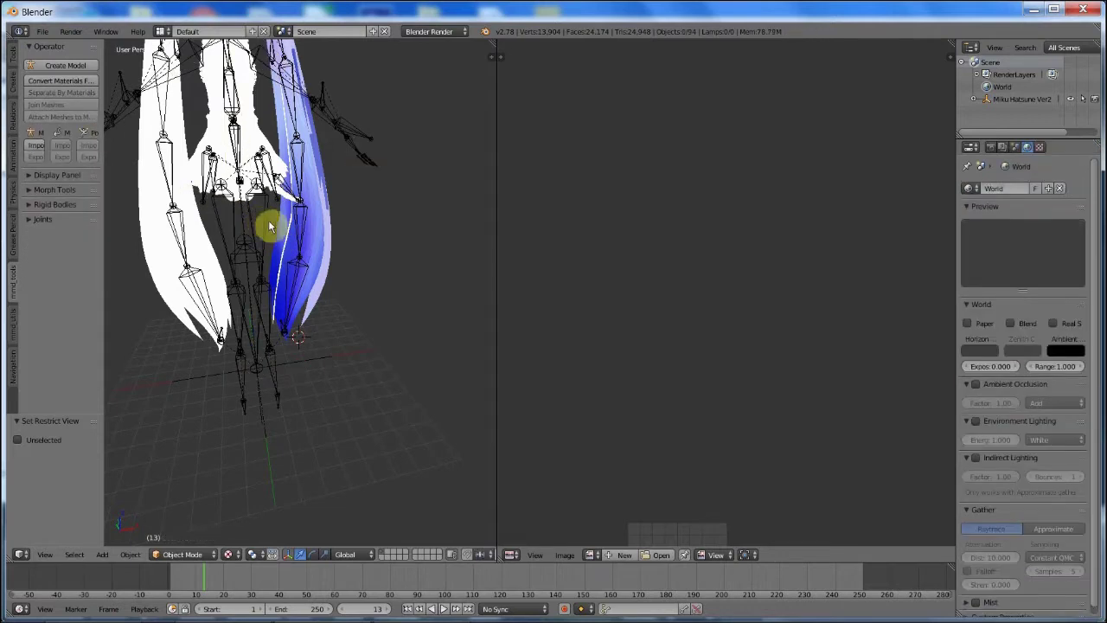
Step: Select the blue-textured ponytail mesh and return it to edit mode
scroll(377, 272, "up", 5)
middle_click_drag(384, 270, 342, 272)
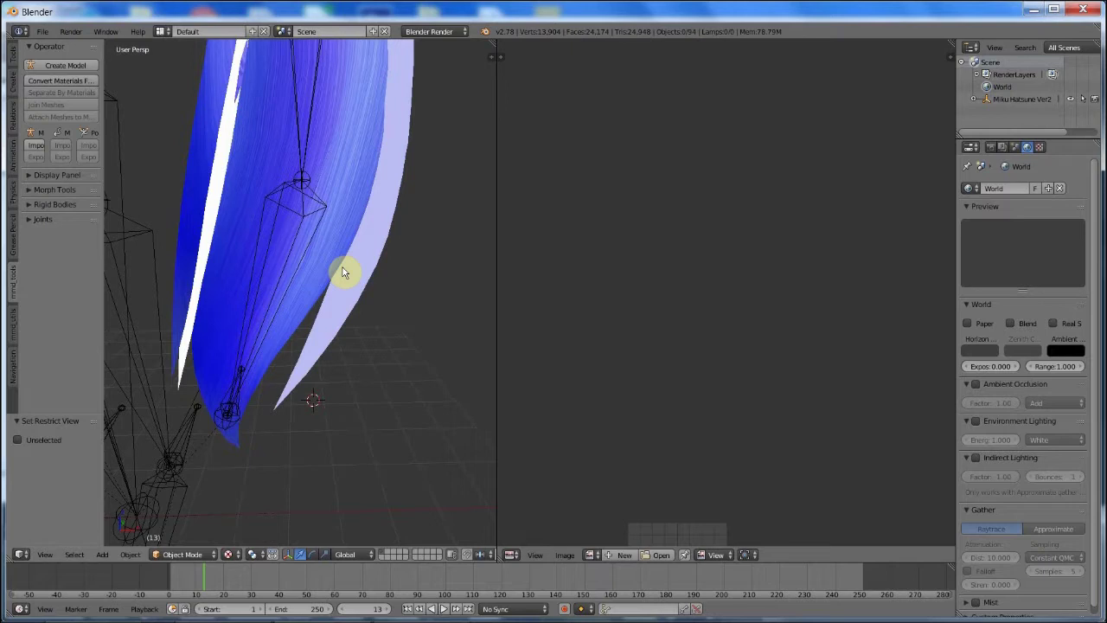
left_click(181, 552)
left_click(209, 554)
right_click(253, 312)
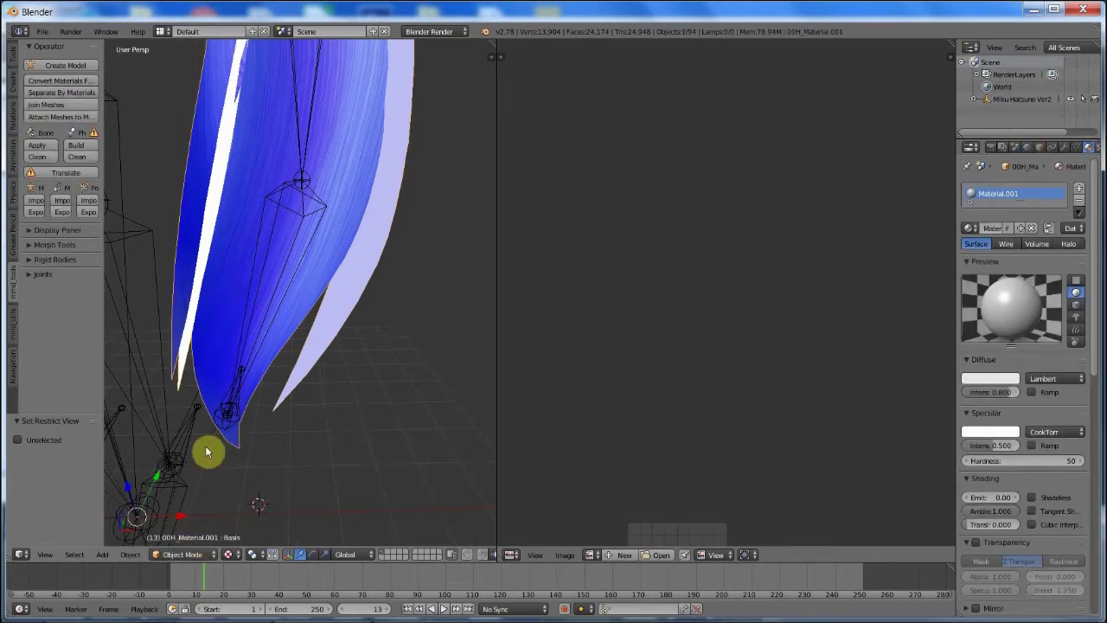
left_click(180, 554)
left_click(193, 514)
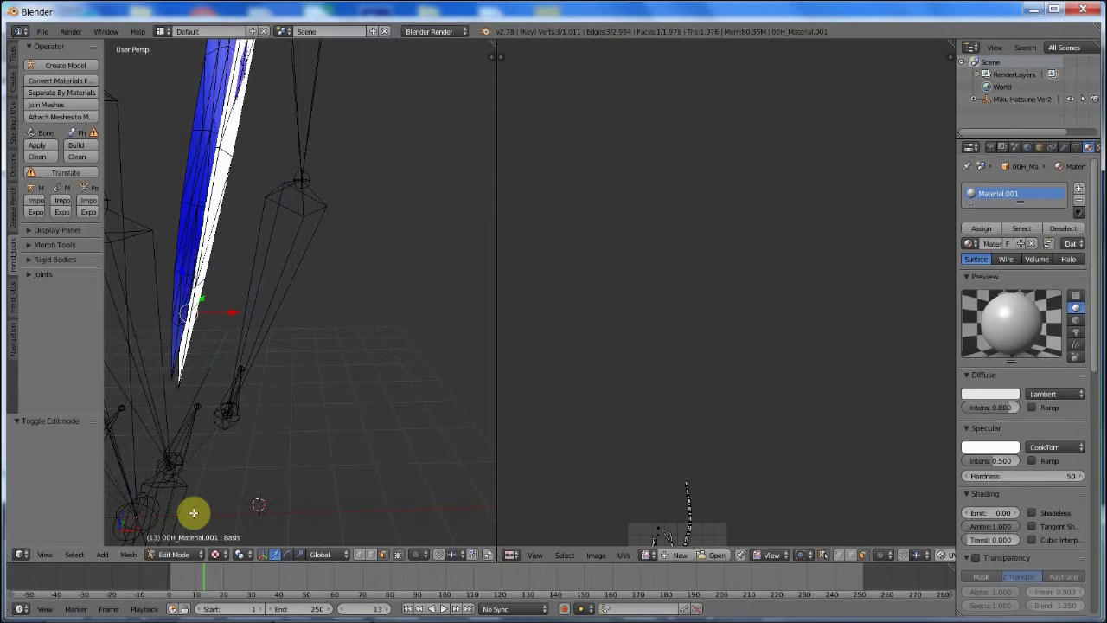
Step: Select the edges running up from the lower tip of the blue inner strand beside the white strip
middle_click_drag(294, 338, 378, 294)
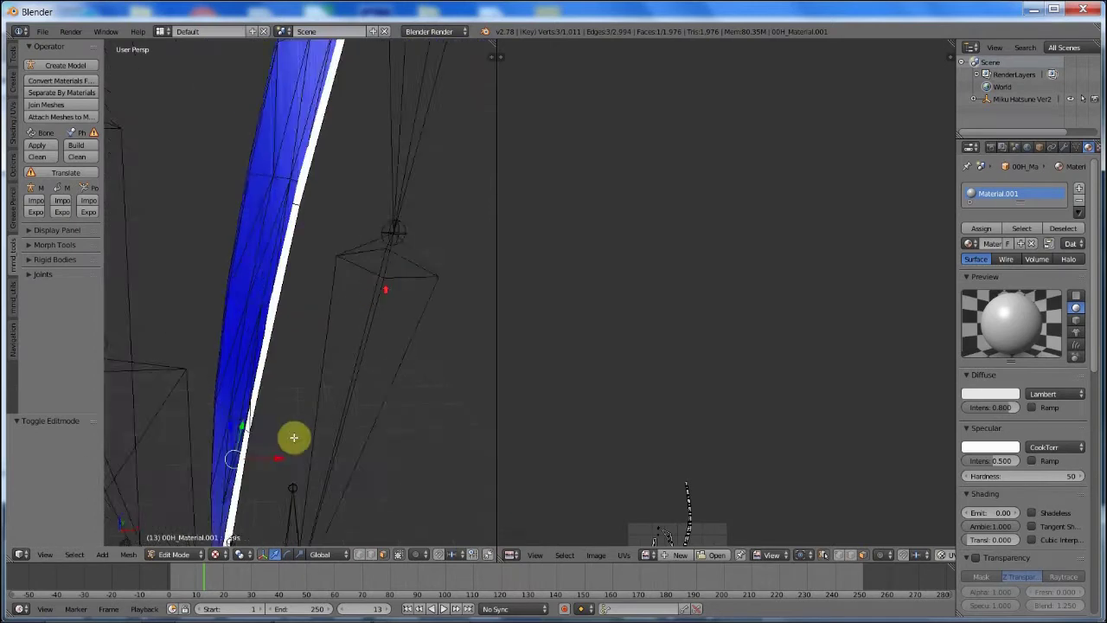
middle_click_drag(294, 438, 297, 314)
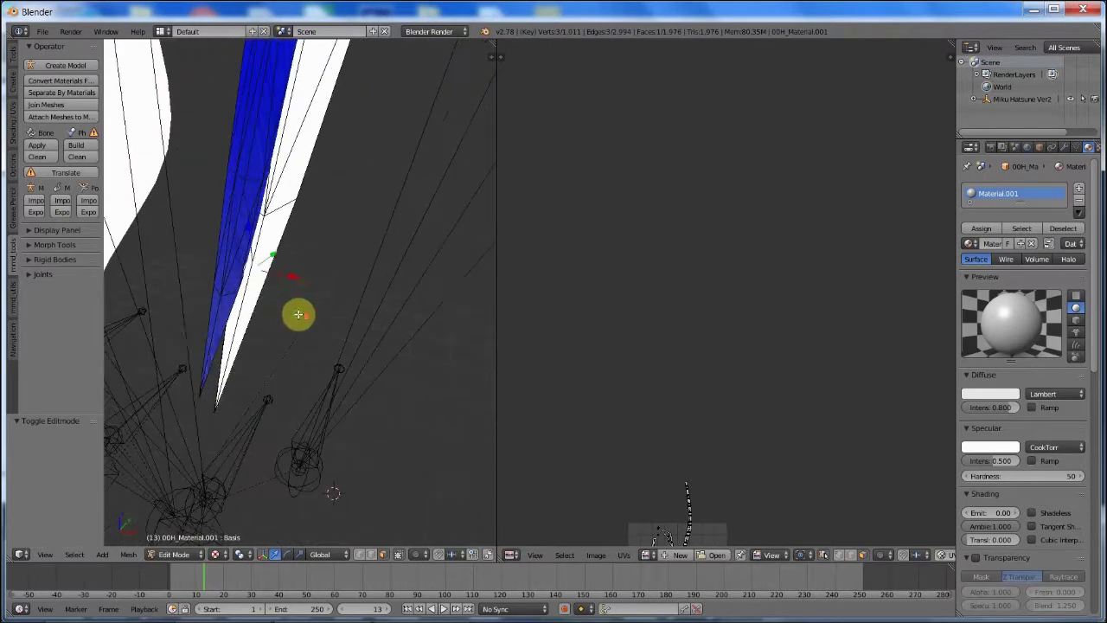
right_click(209, 337)
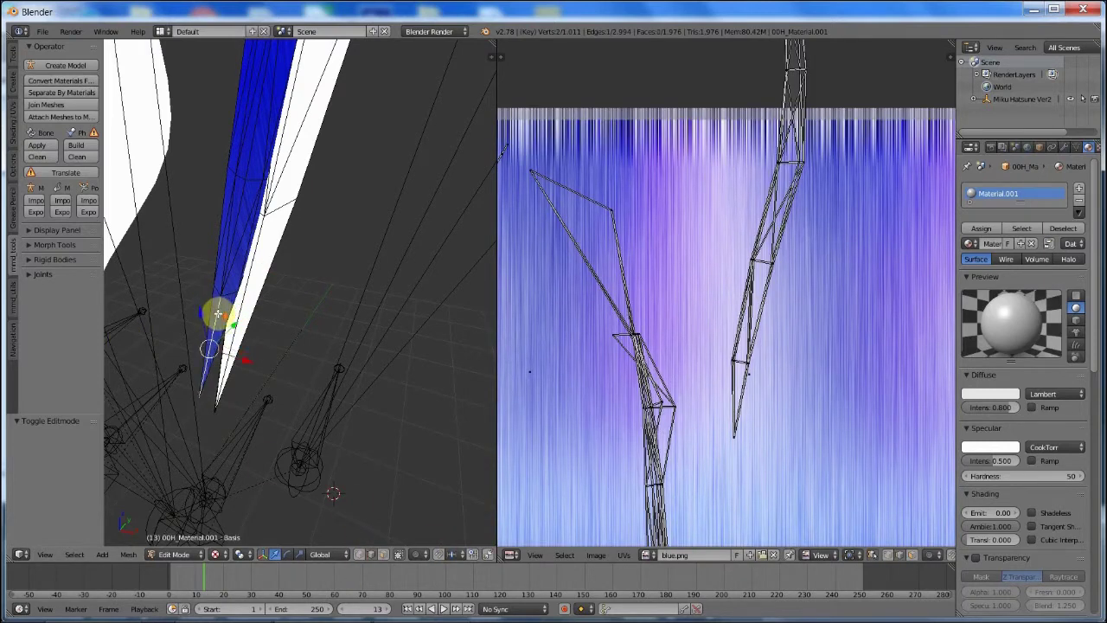
middle_click_drag(218, 313, 233, 303)
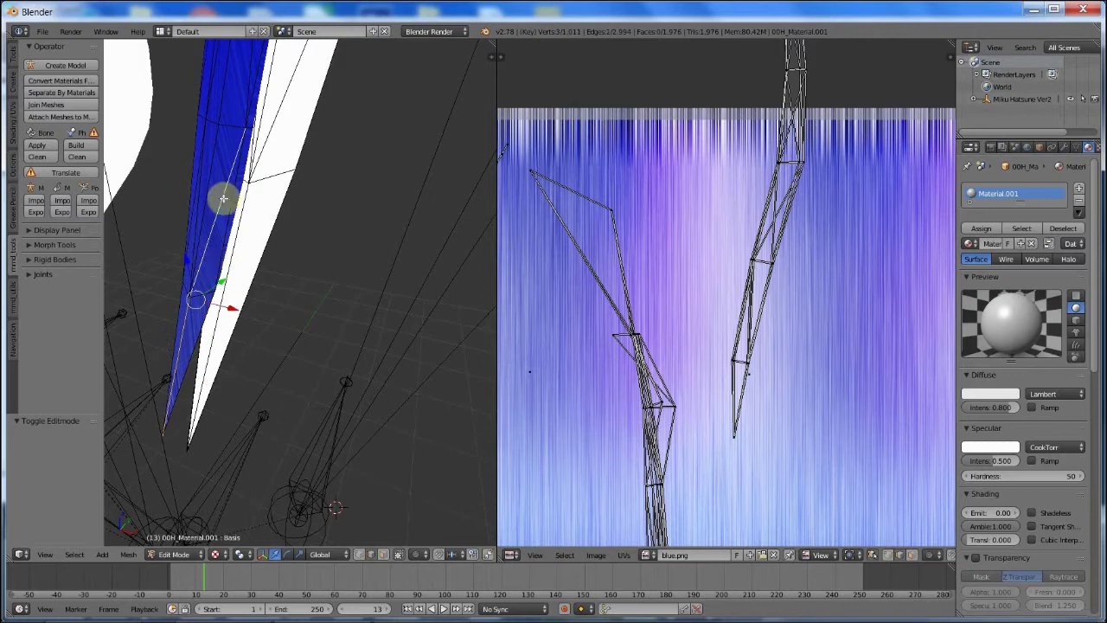
middle_click_drag(288, 77, 230, 249)
middle_click_drag(268, 133, 294, 295)
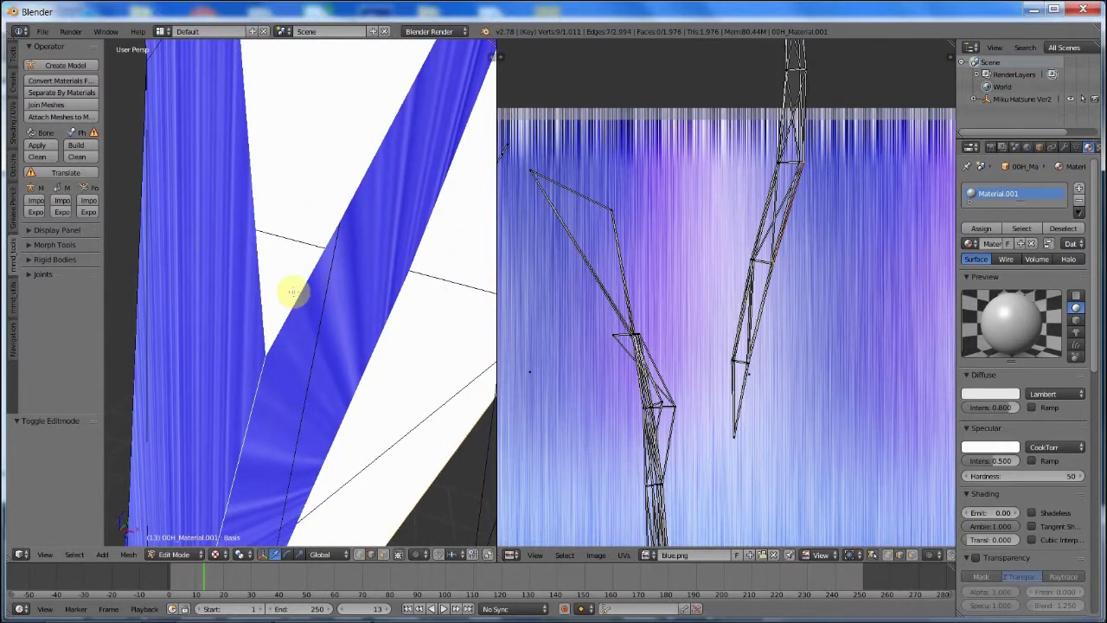
Step: Extend the edge selection up the blue inner strand, past the bend beside the white strip
scroll(312, 262, "down", 8)
scroll(314, 262, "up", 10)
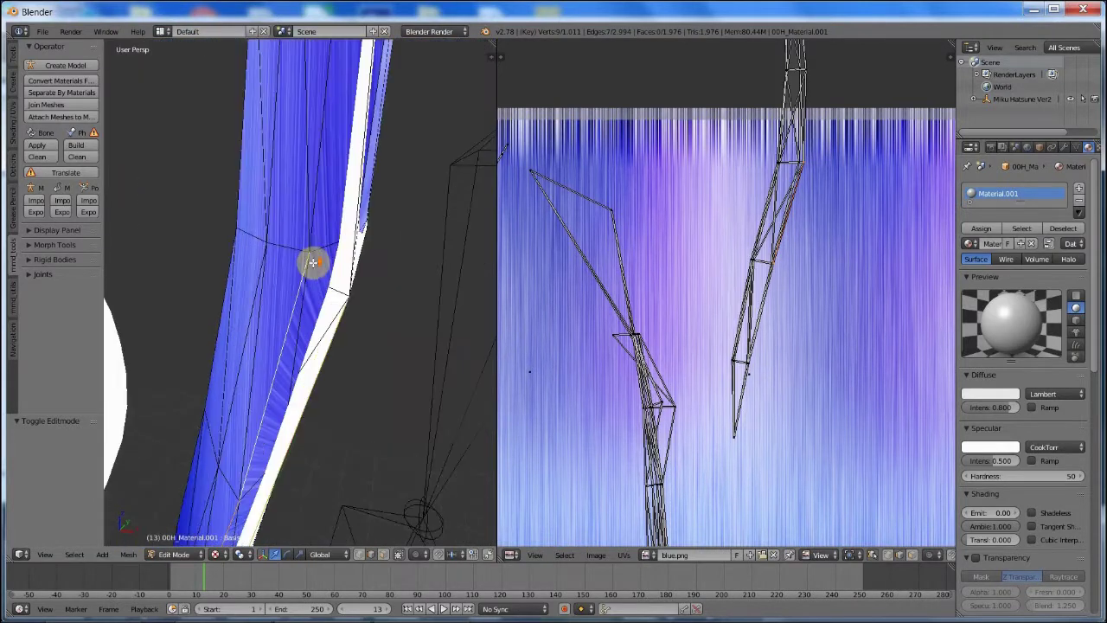
scroll(317, 244, "down", 2)
scroll(318, 239, "down", 2)
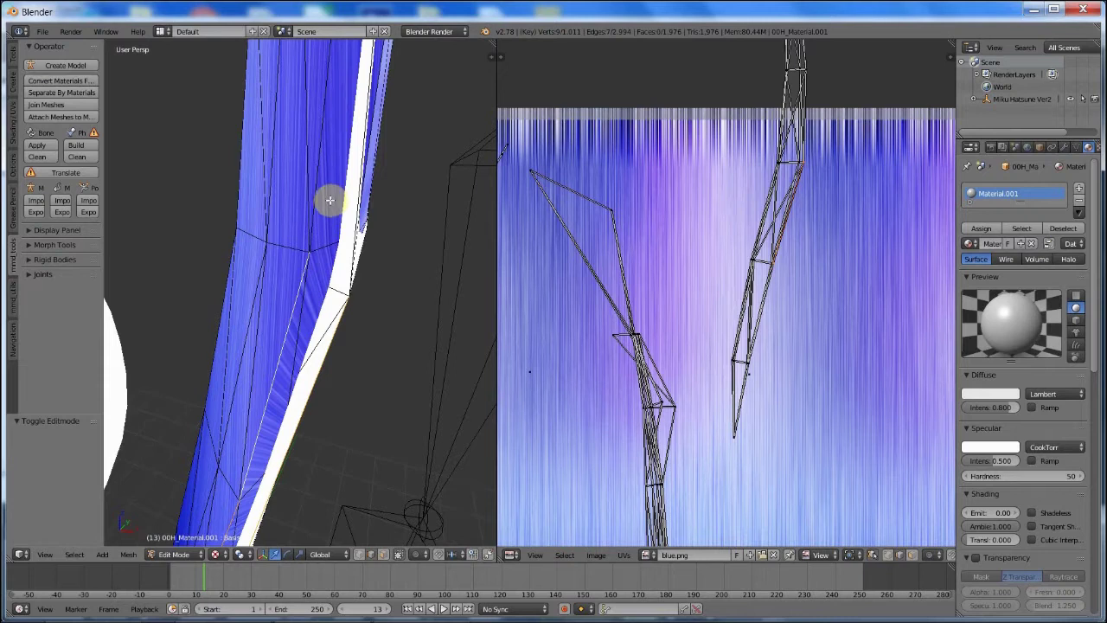
scroll(410, 121, "up", 5)
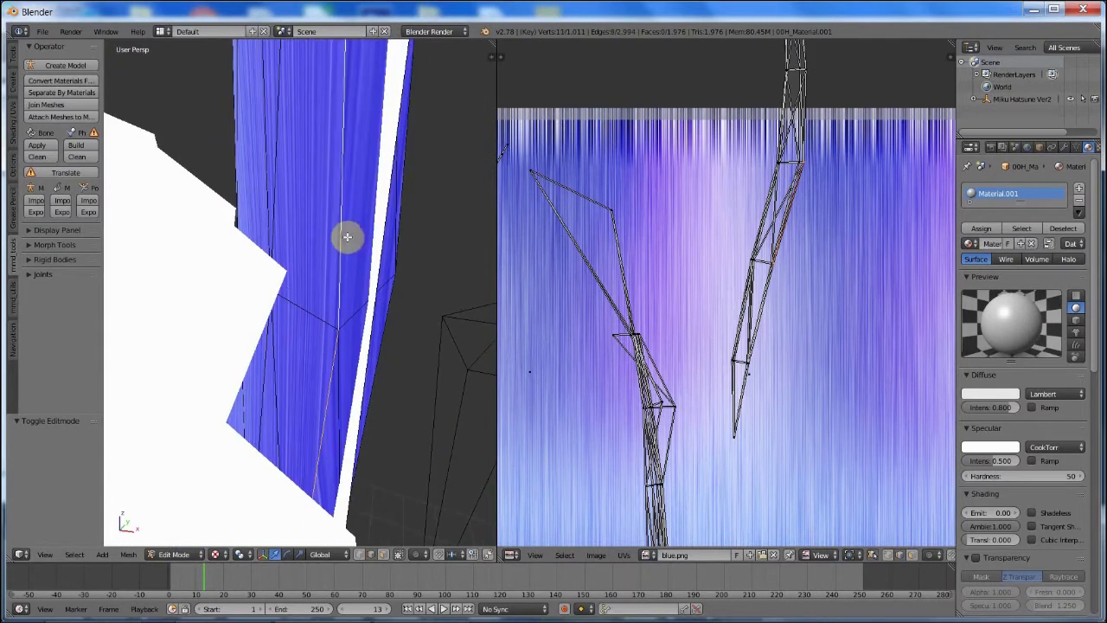
middle_click_drag(463, 126, 465, 176, "shift")
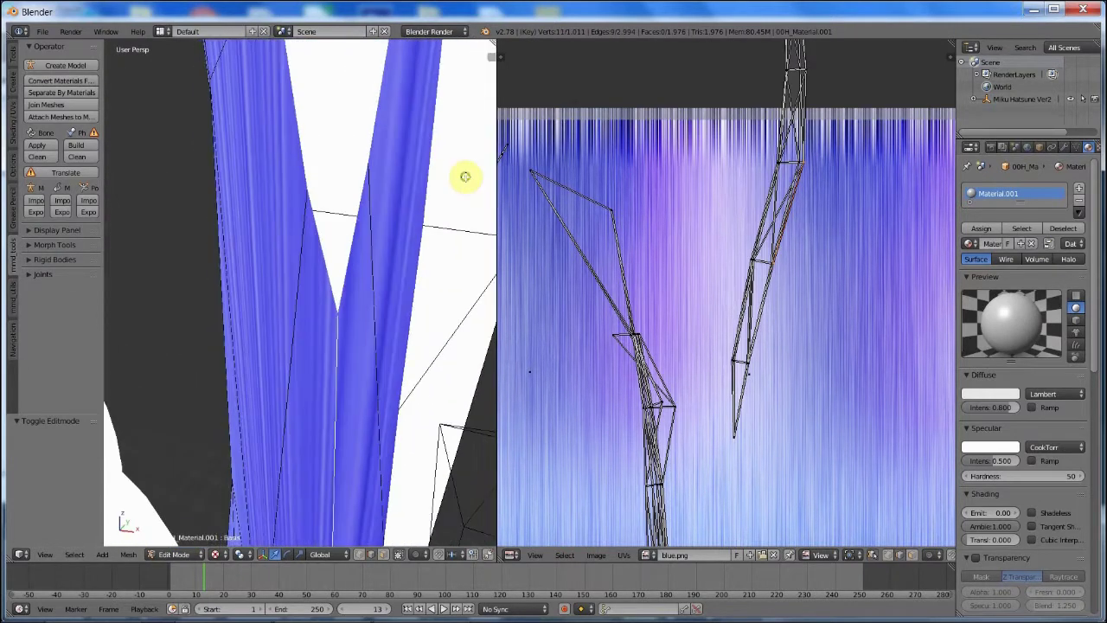
scroll(423, 188, "down", 2)
scroll(424, 185, "up", 2)
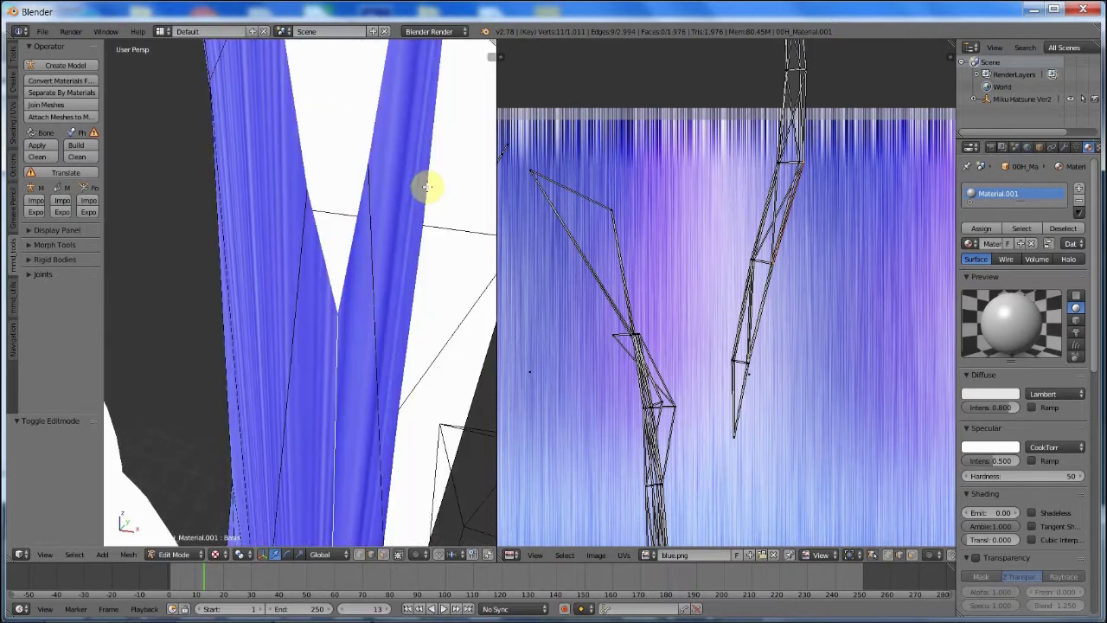
scroll(427, 186, "down", 2)
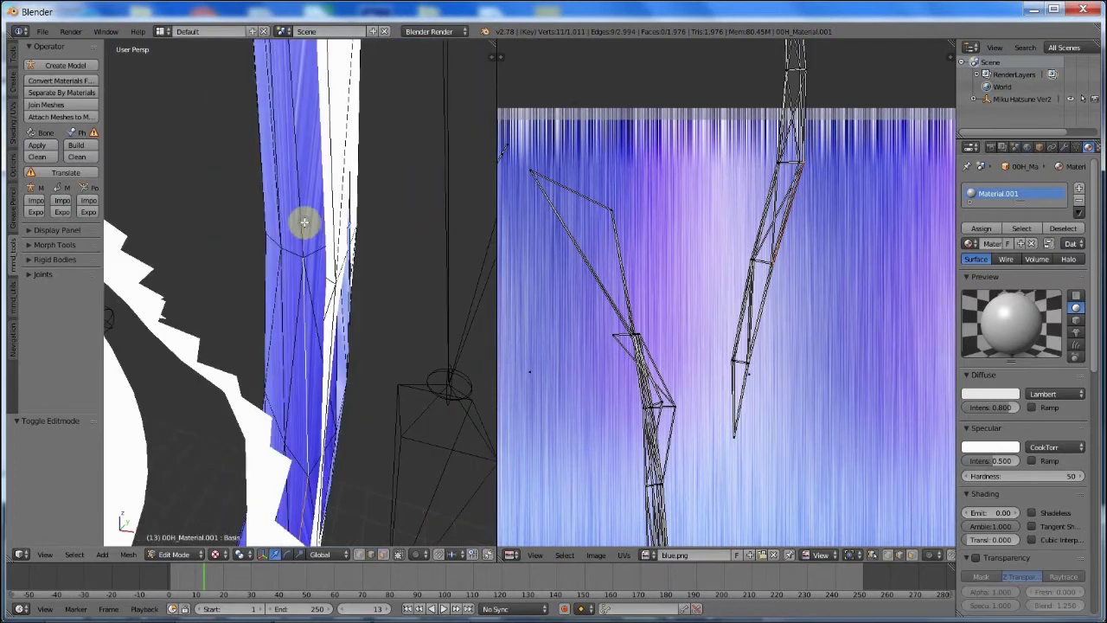
Step: Add the next edges along the strand's inner border to the selection and mark the whole chain as a seam
middle_click_drag(336, 158, 391, 222)
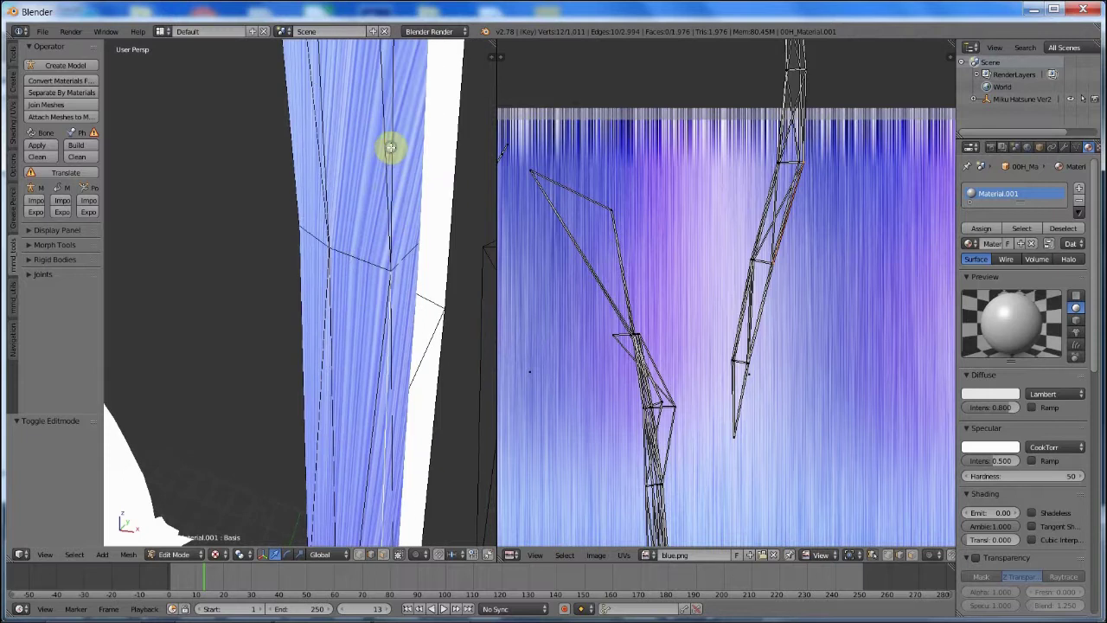
right_click(427, 91, "shift")
middle_click_drag(427, 92, 429, 130)
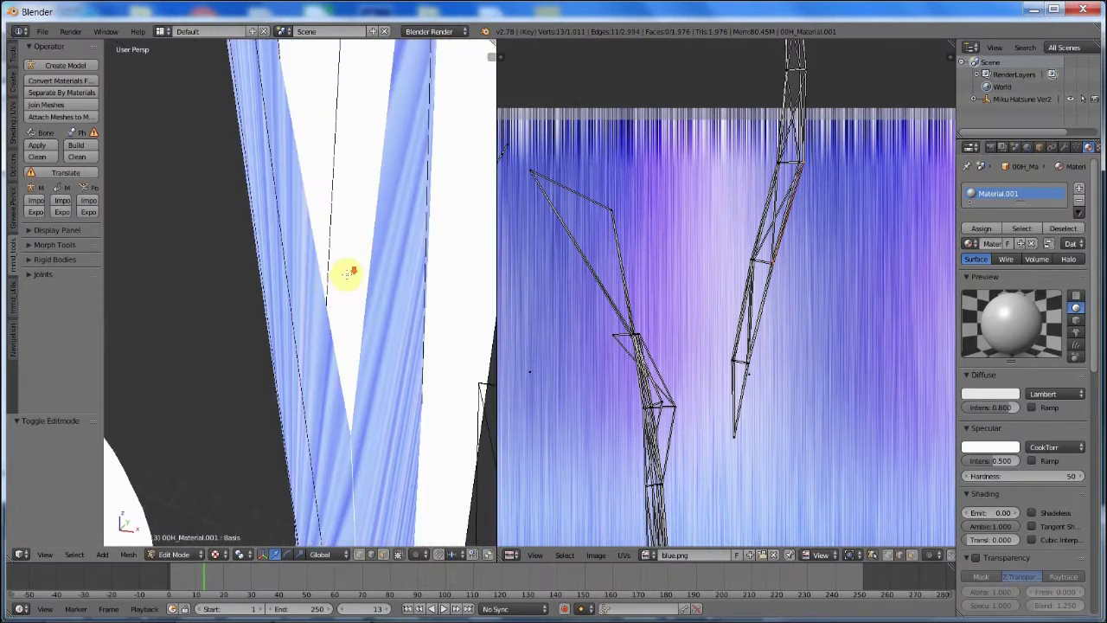
middle_click_drag(346, 273, 354, 271)
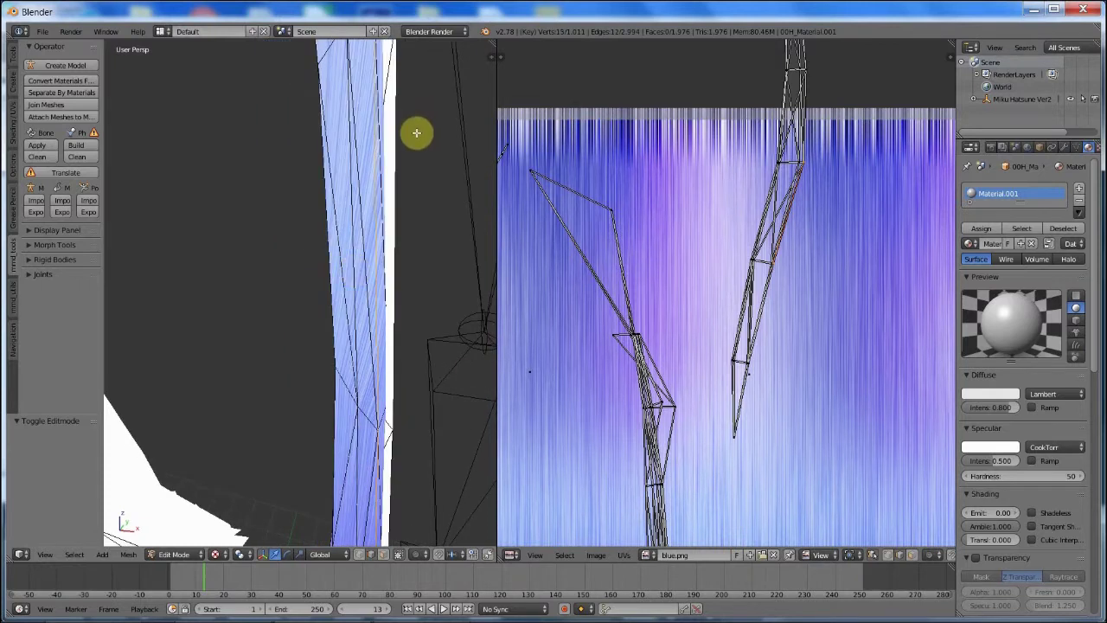
middle_click_drag(428, 105, 400, 181)
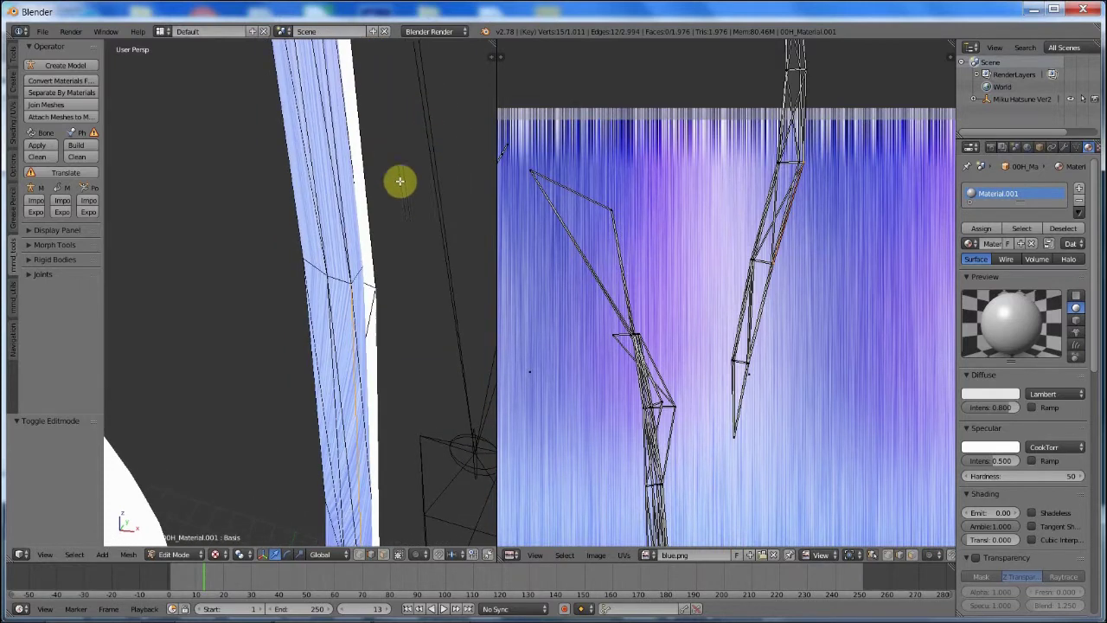
middle_click_drag(396, 126, 407, 197)
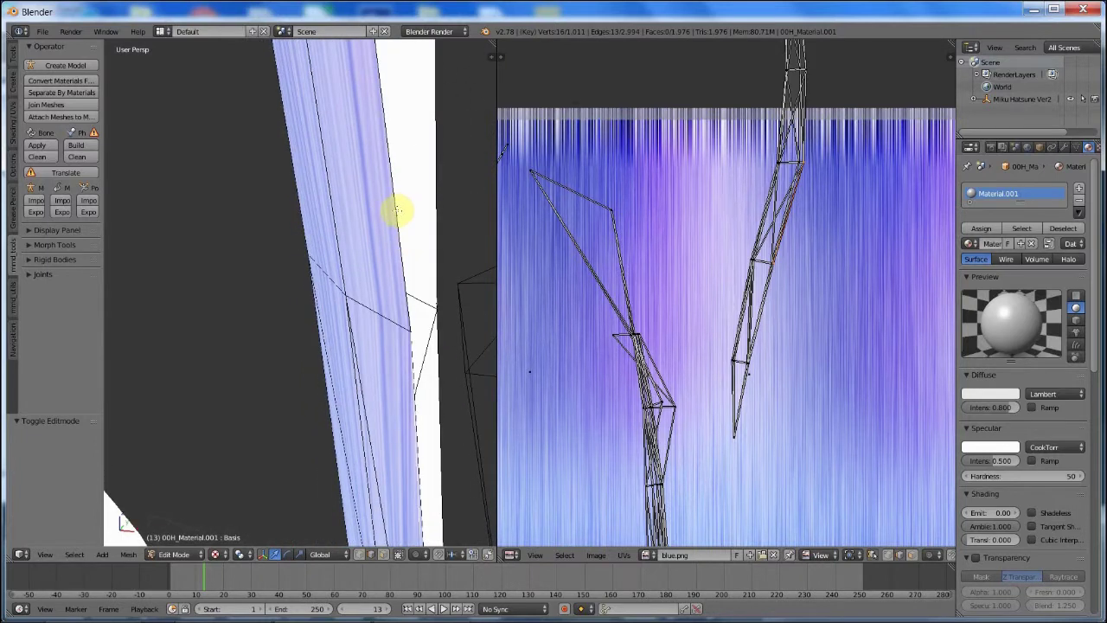
middle_click_drag(412, 197, 328, 149)
key("ctrl+e")
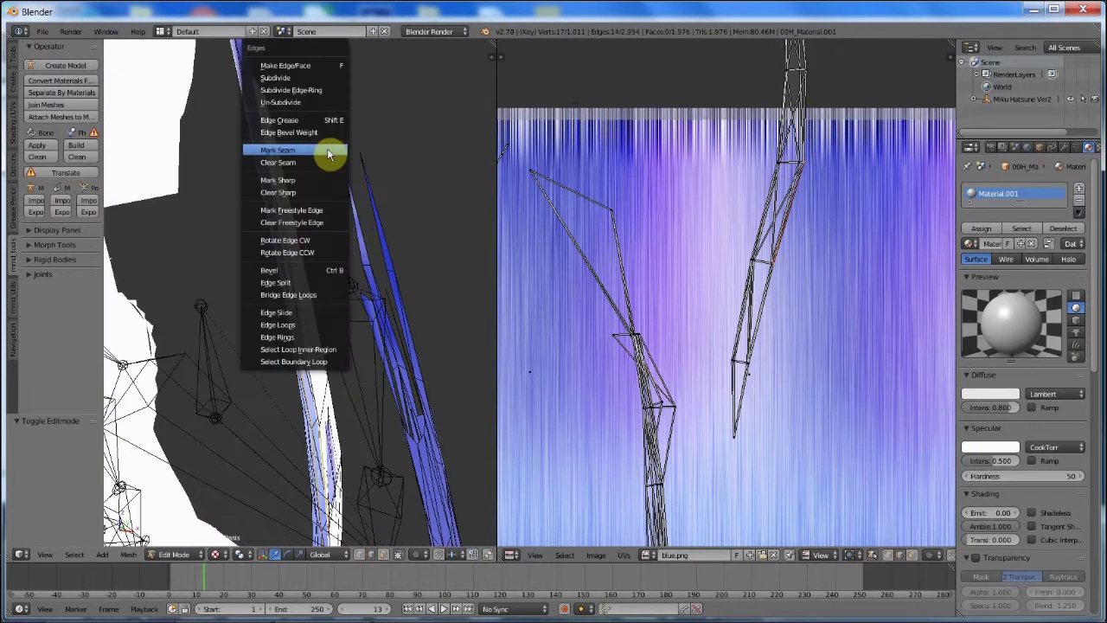
left_click(328, 154)
Step: Select the remaining border edge near the strand's upper end and mark it as a seam
scroll(324, 160, "up", 6)
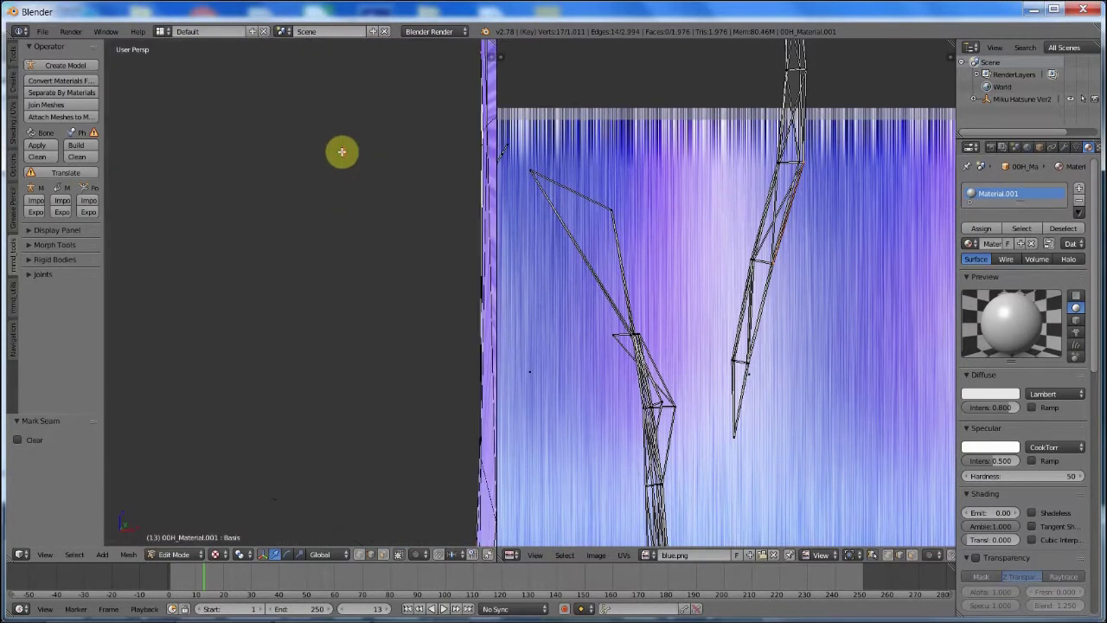
scroll(370, 127, "down", 3)
middle_click_drag(371, 123, 398, 107)
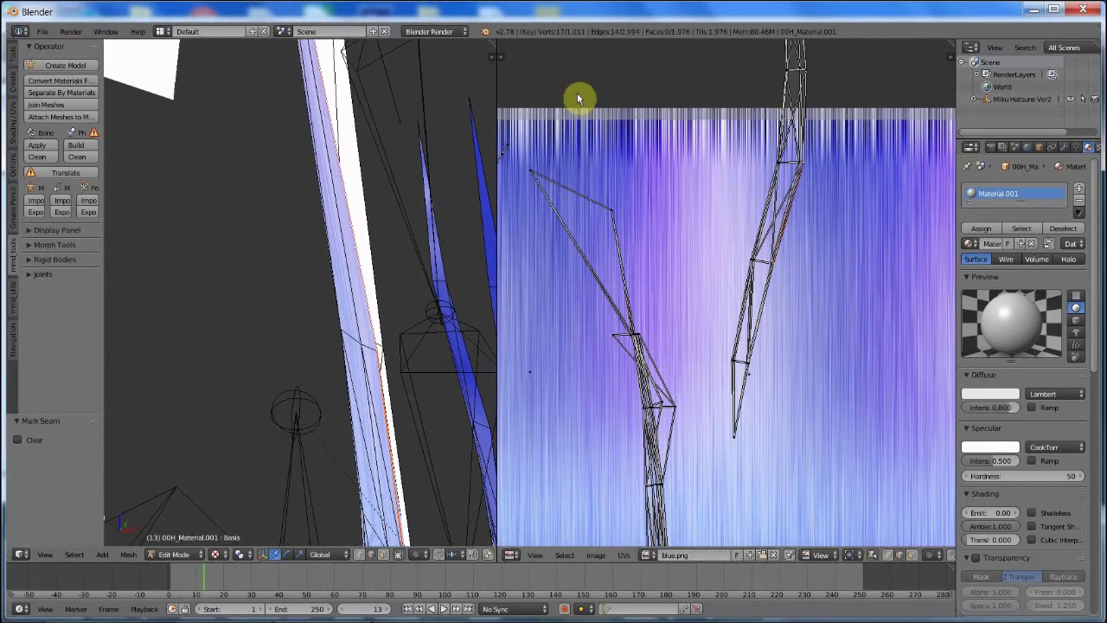
middle_click_drag(418, 67, 419, 114)
middle_click_drag(312, 112, 263, 130)
key("ctrl+e")
left_click(306, 139)
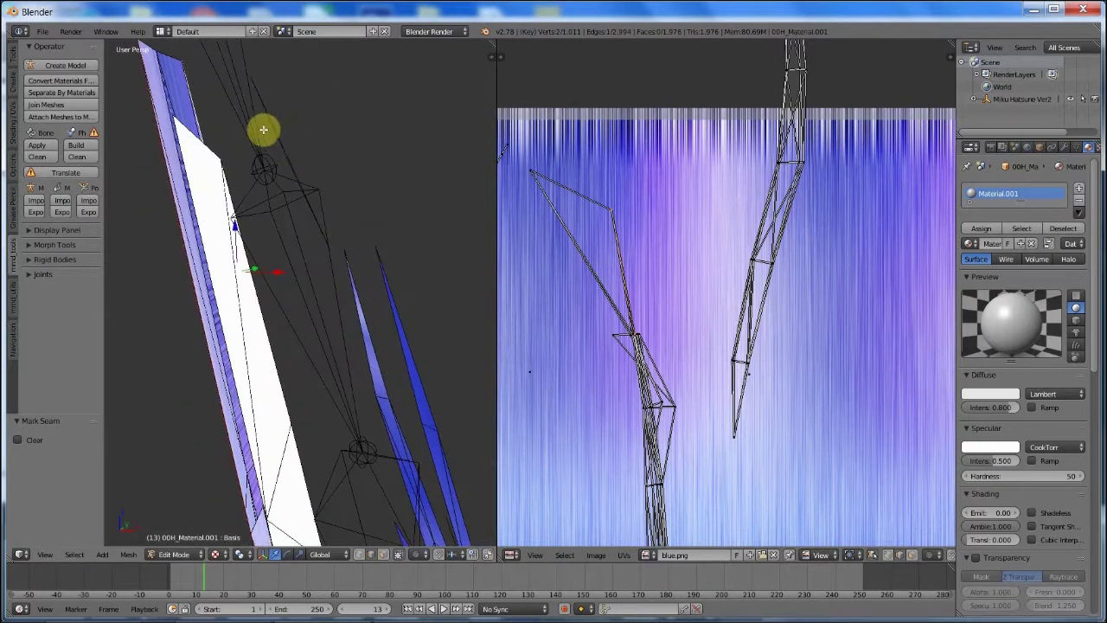
Step: Select all the geometry linked to the seamed blue strand and unwrap it
key("l")
right_click(178, 86)
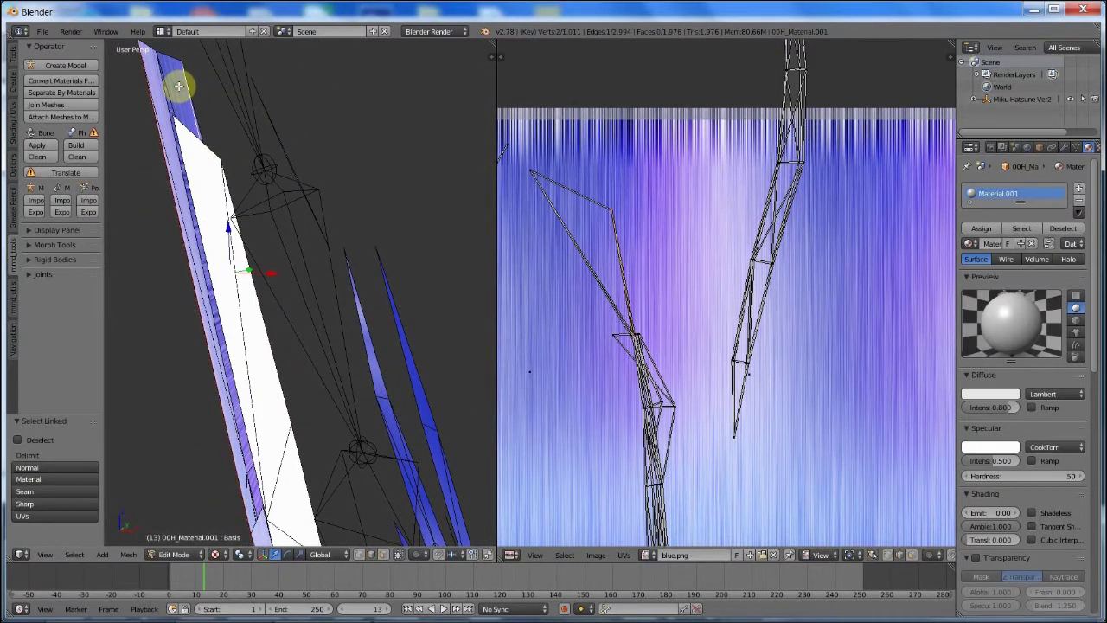
key("l")
key("u")
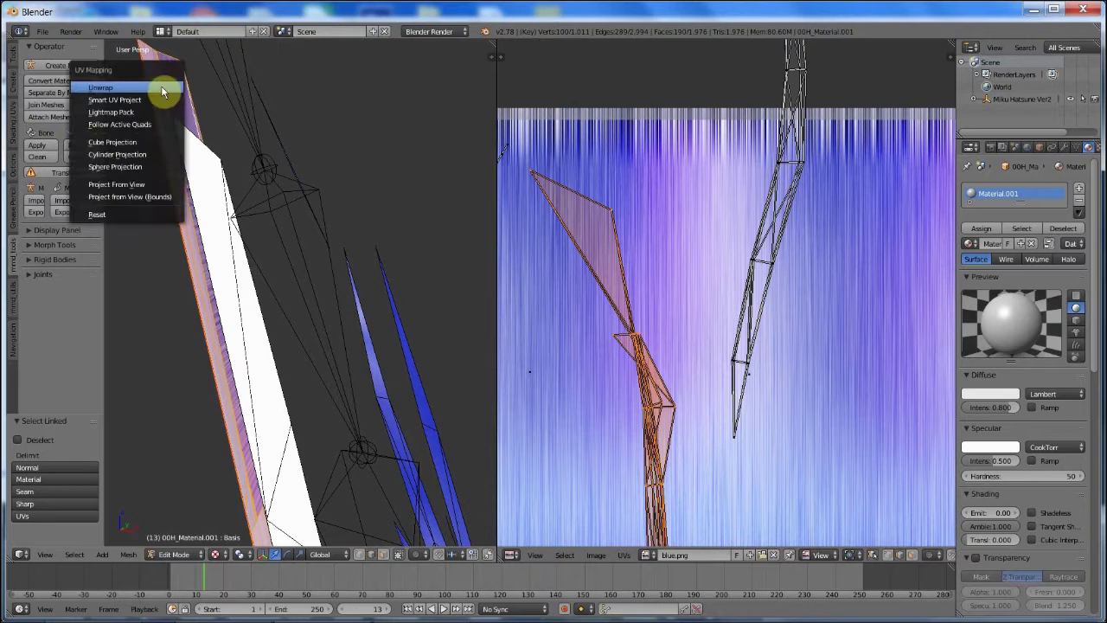
left_click(161, 86)
Step: Select the strand's entire unwrapped UV island over blue.png using linked selection
scroll(427, 109, "down", 5)
scroll(603, 202, "down", 1)
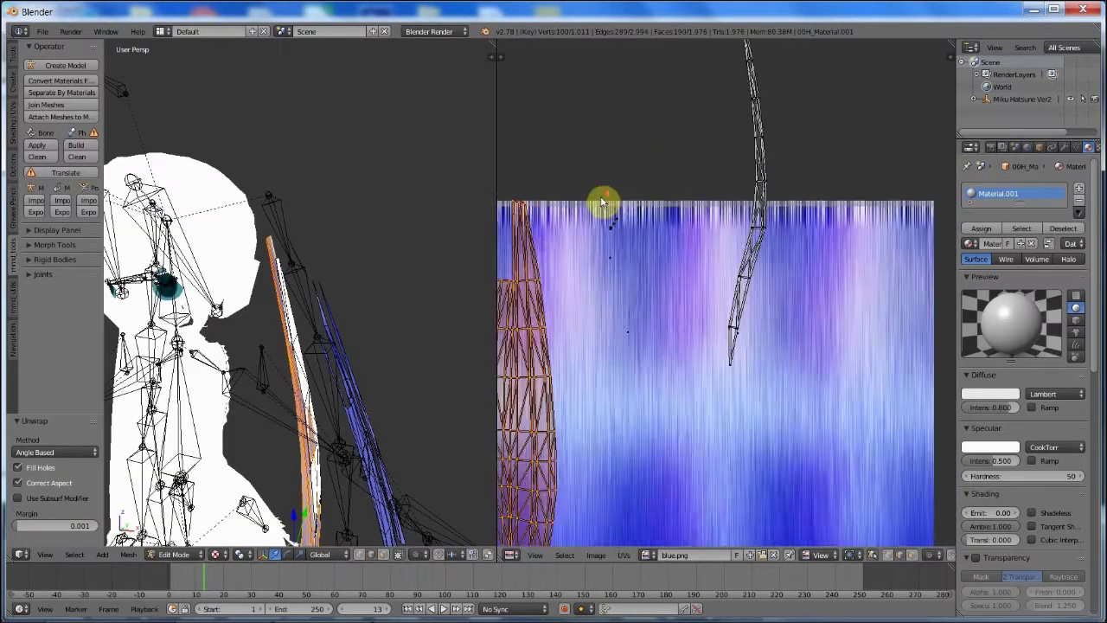
scroll(603, 202, "down", 1)
scroll(638, 181, "up", 4)
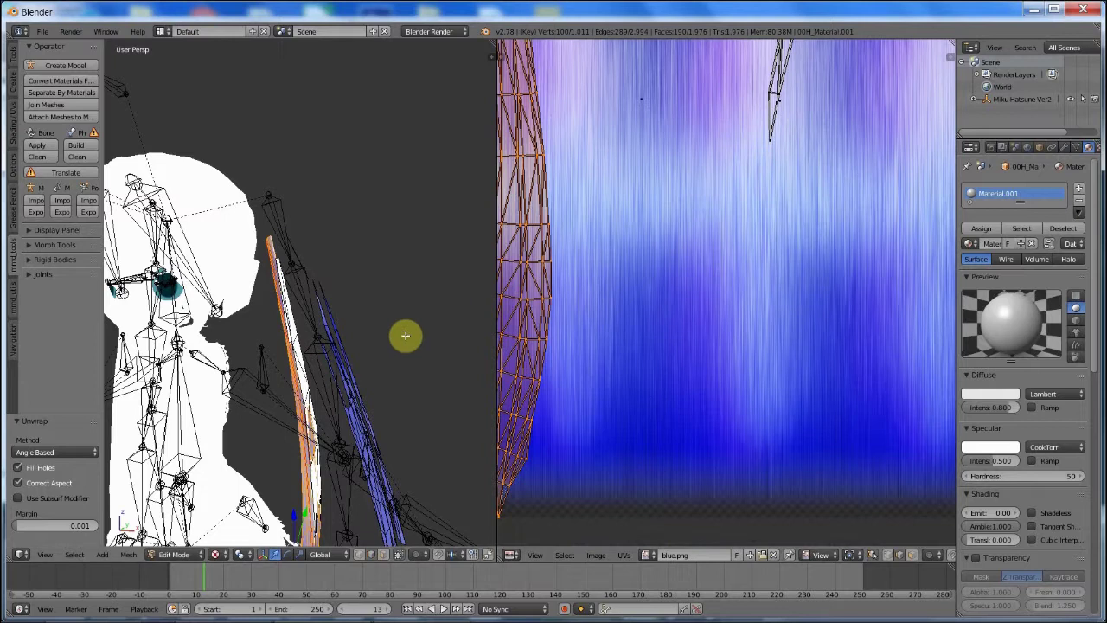
scroll(554, 189, "down", 3)
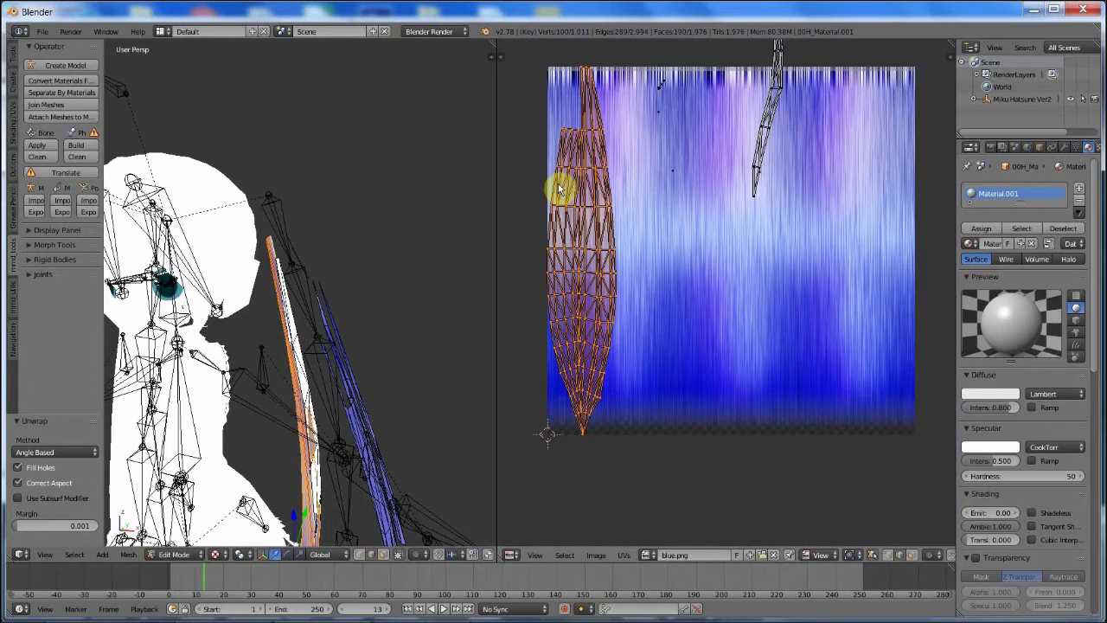
right_click(594, 96)
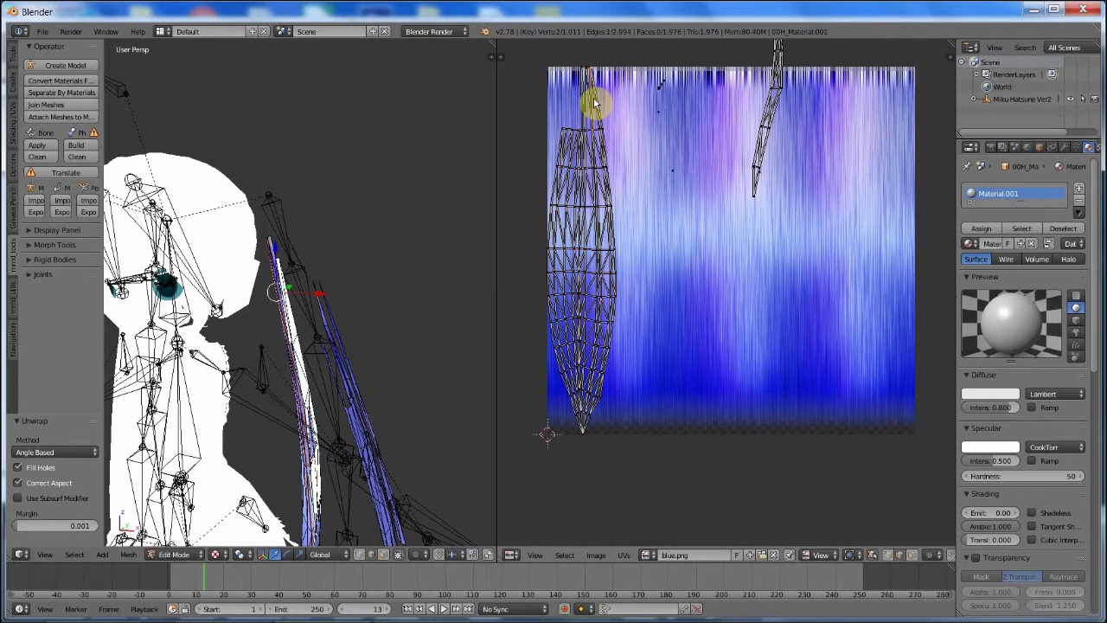
key("l")
right_click(579, 207)
key("l")
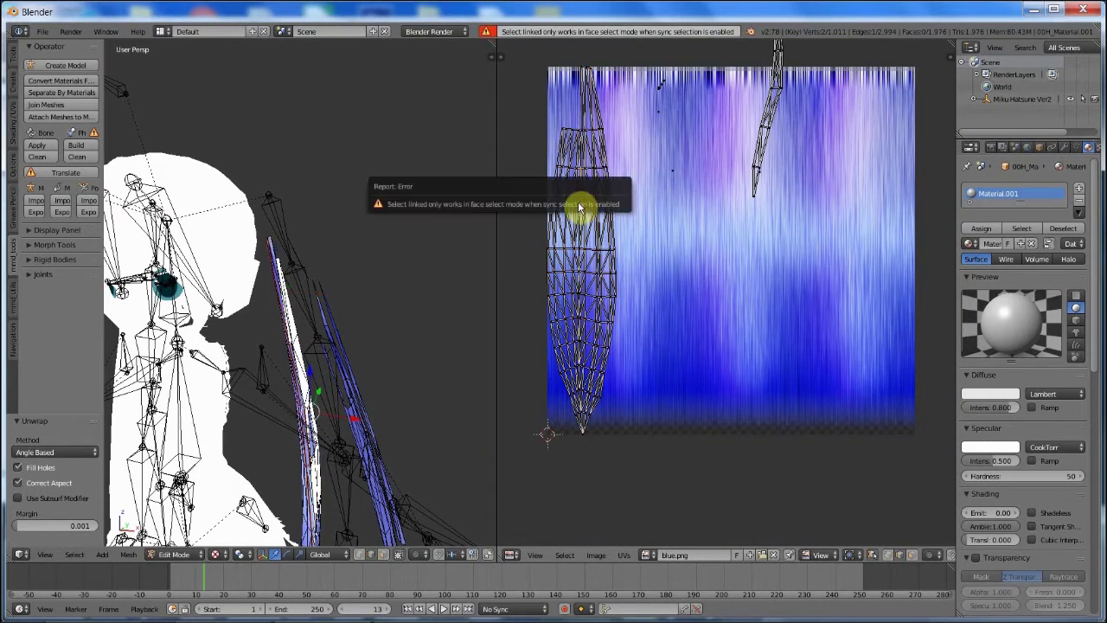
right_click(573, 251)
key("l")
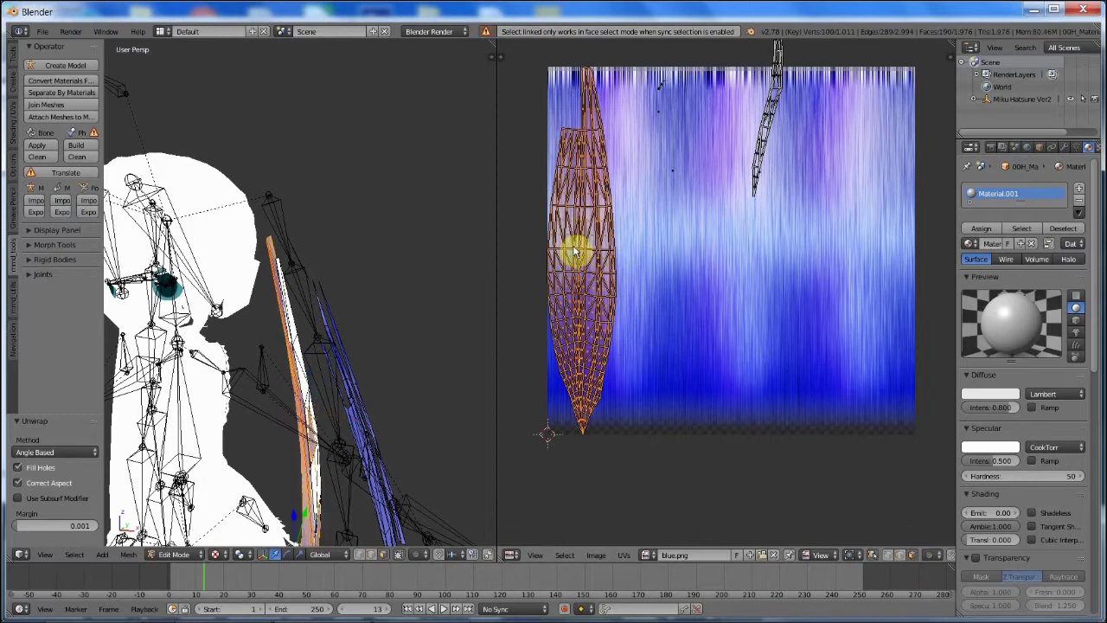
Step: Scale the strand's UV island to 0.824 along Y and move it by X 0.020 and Y -0.080
key("s")
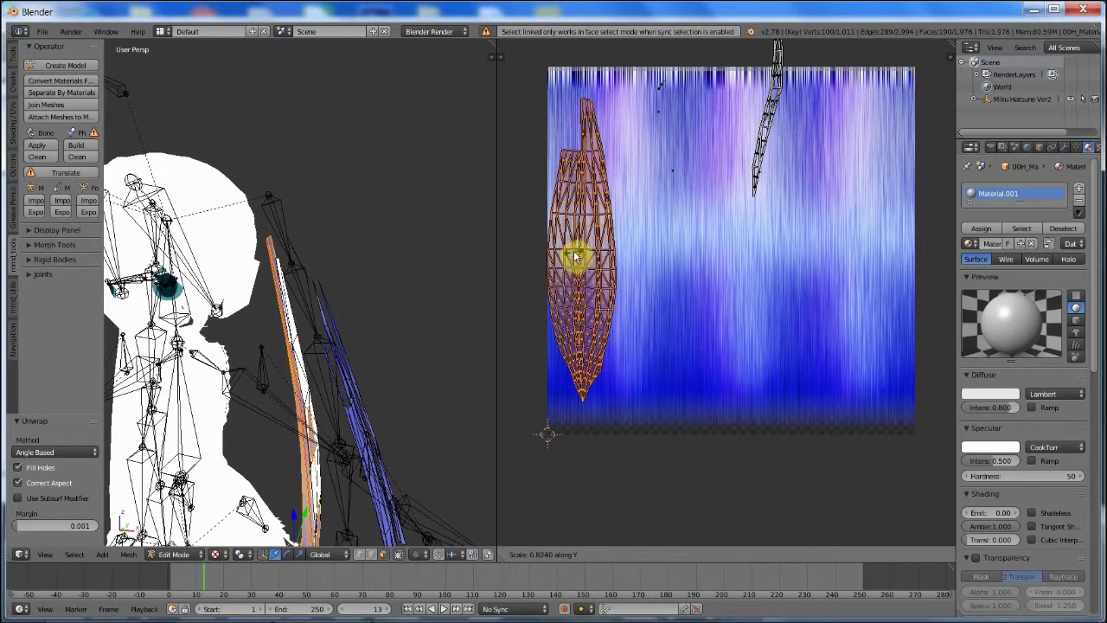
left_click(575, 256)
key("g")
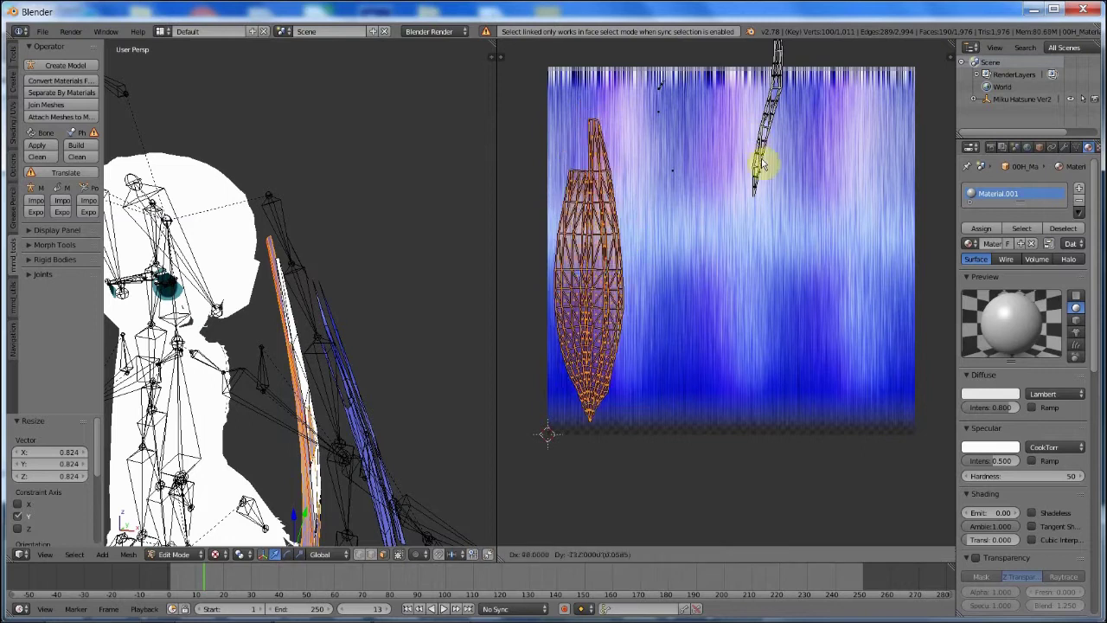
left_click(759, 170)
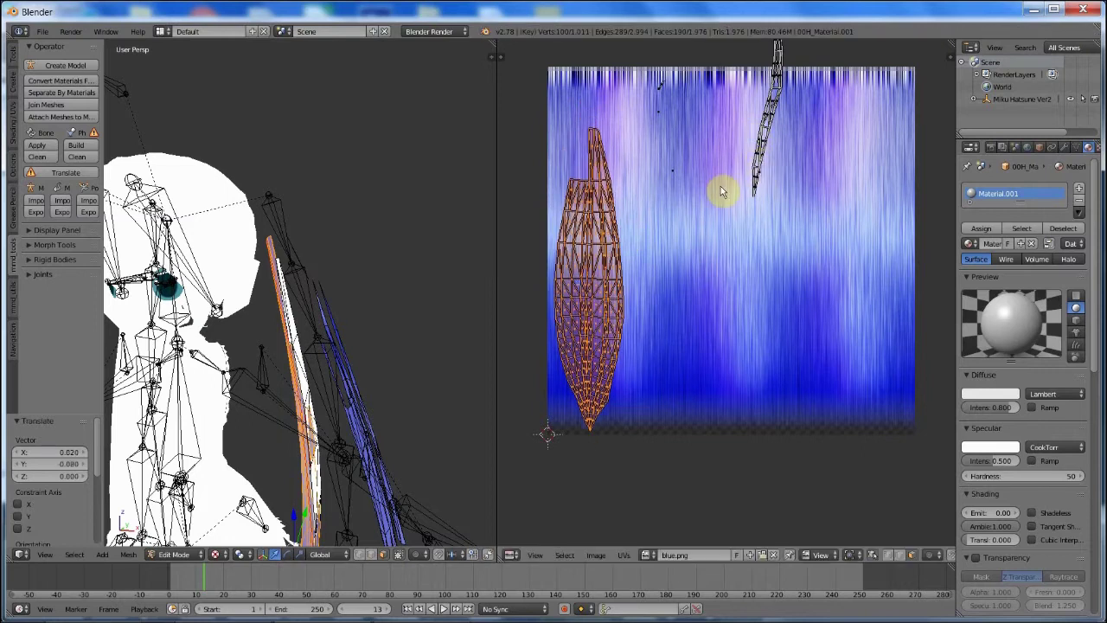
Step: Widen the strand's UV island to 1.483 along X and shift it 0.235 along X across the texture
key("s")
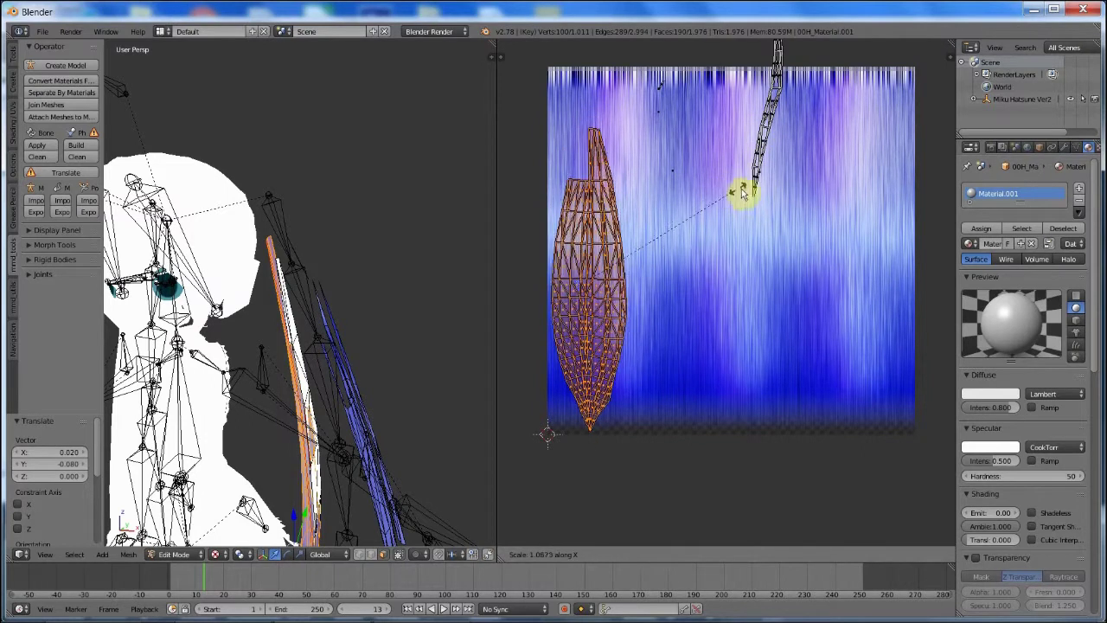
left_click(809, 194)
key("g")
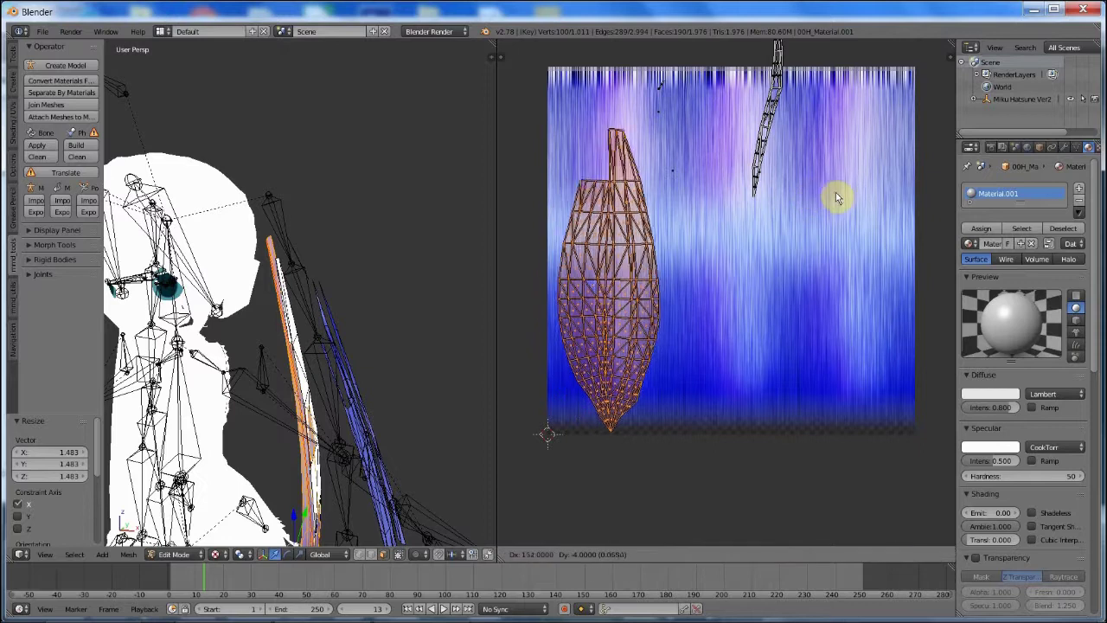
left_click(896, 188)
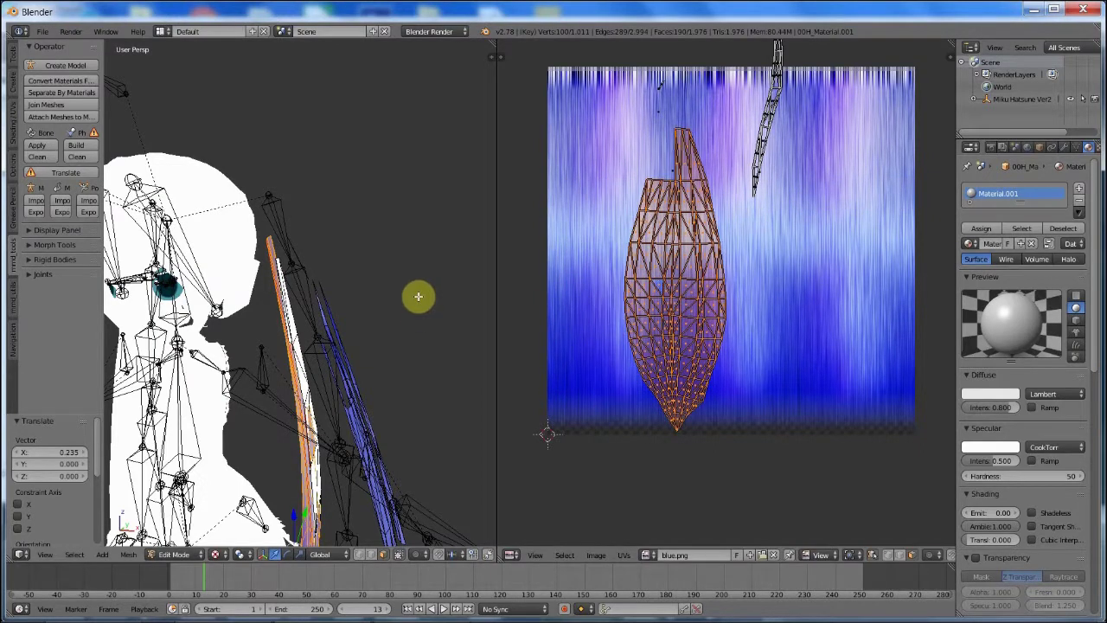
Step: Hide the newly unwrapped strand to expose the white strip and other strands behind it
middle_click_drag(418, 297, 438, 280)
scroll(437, 279, "down", 1)
scroll(438, 280, "up", 4)
scroll(391, 272, "down", 2)
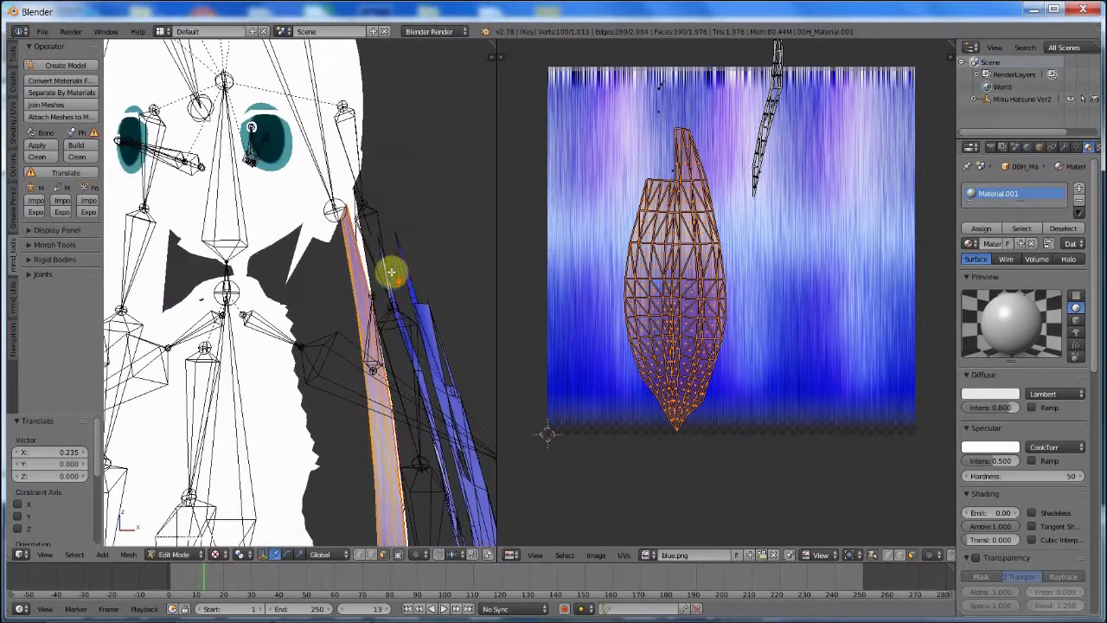
middle_click_drag(457, 257, 422, 257)
key("h")
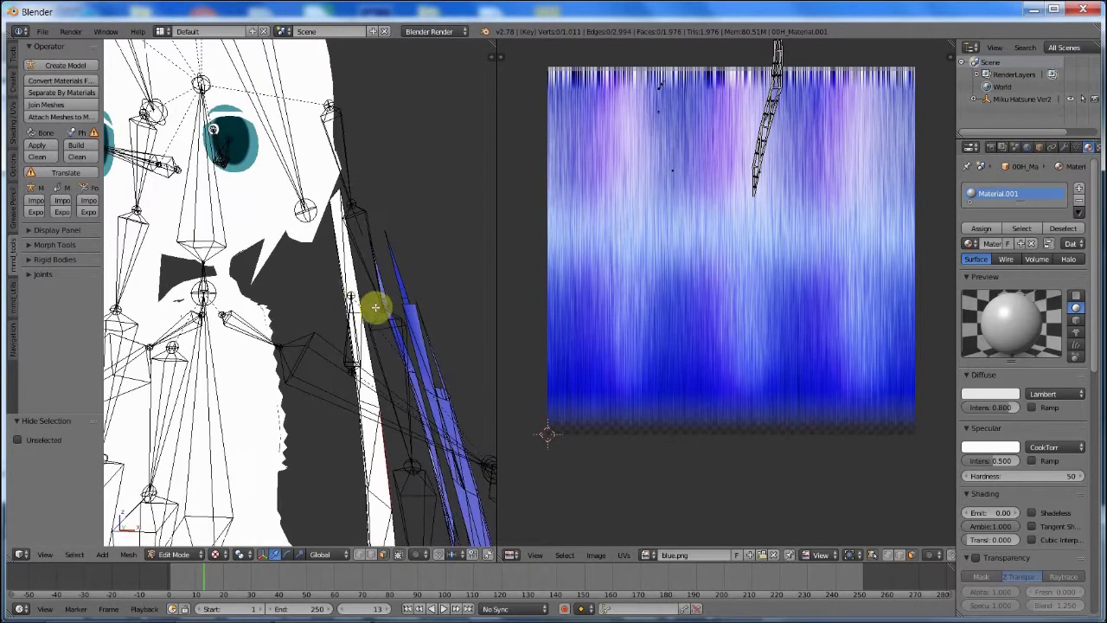
Step: Check the UVs of a white strip face and select a face near the upper end of the wider blue strand
right_click(365, 293)
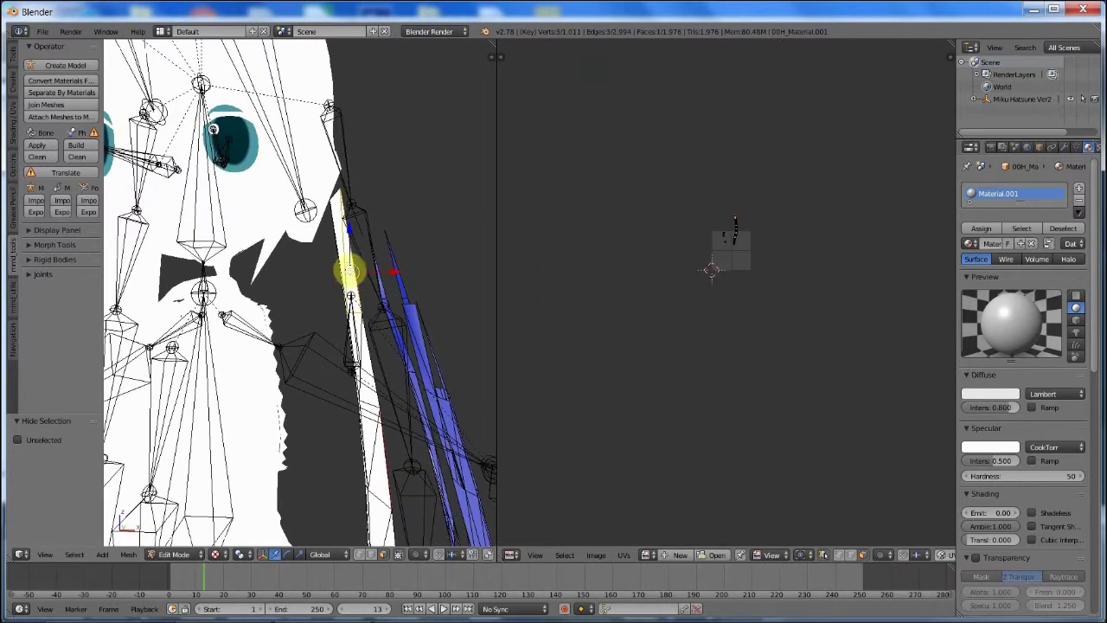
scroll(773, 265, "up", 5)
middle_click_drag(749, 179, 736, 309)
right_click(414, 318)
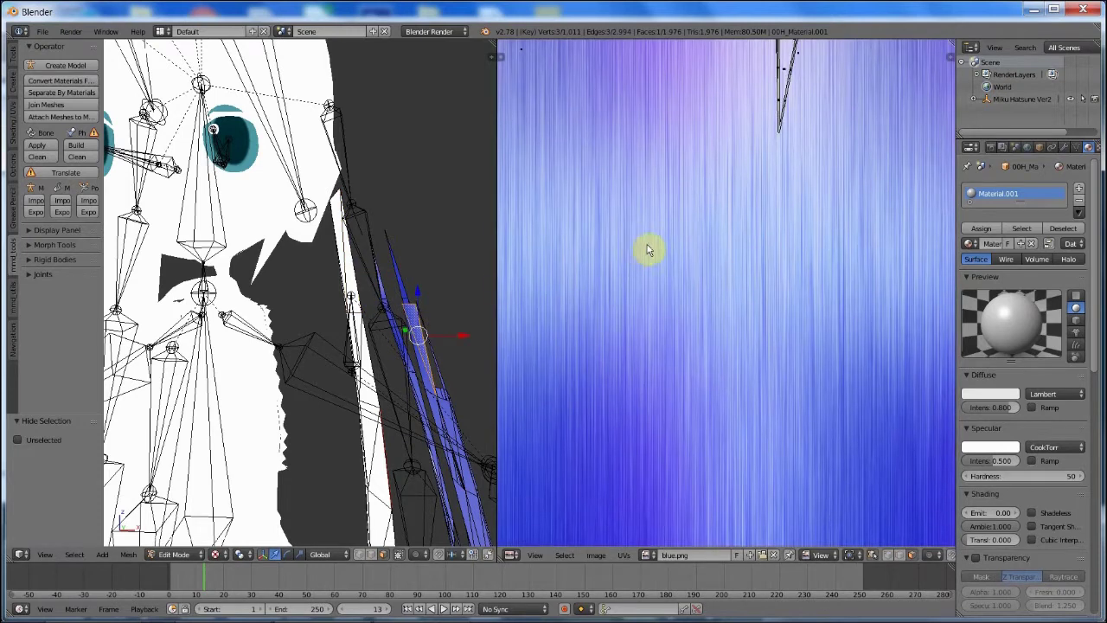
scroll(649, 246, "down", 4)
scroll(773, 192, "down", 3)
key("ctrl+z")
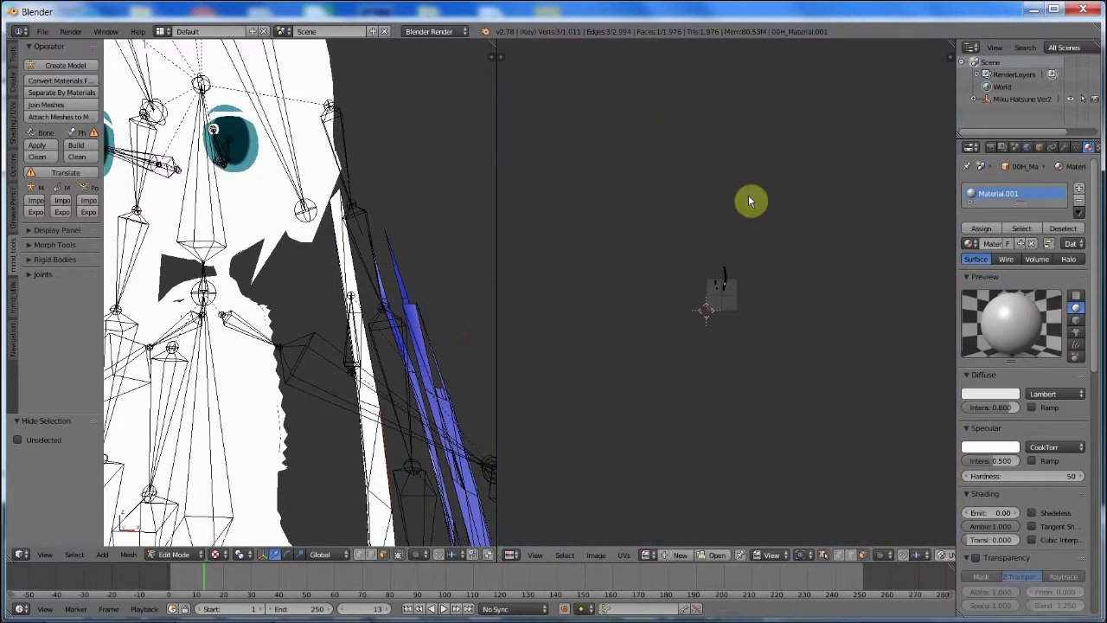
right_click(410, 332)
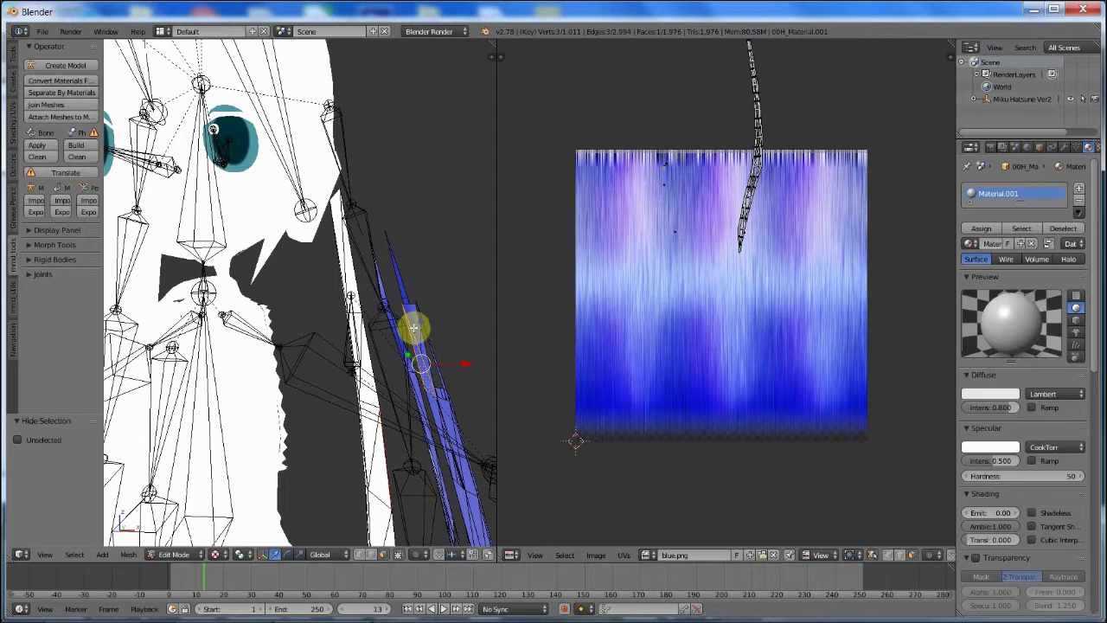
Step: Examine the linked faces and UVs of the blue strands beside the head from different angles
key("l")
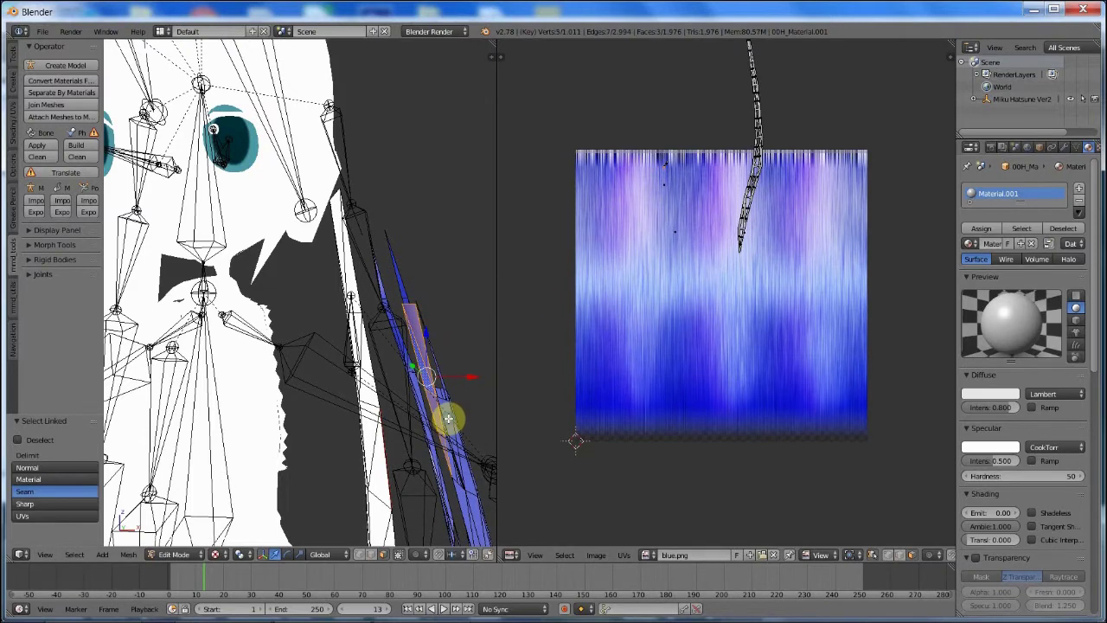
key("l")
middle_click_drag(444, 345, 373, 344)
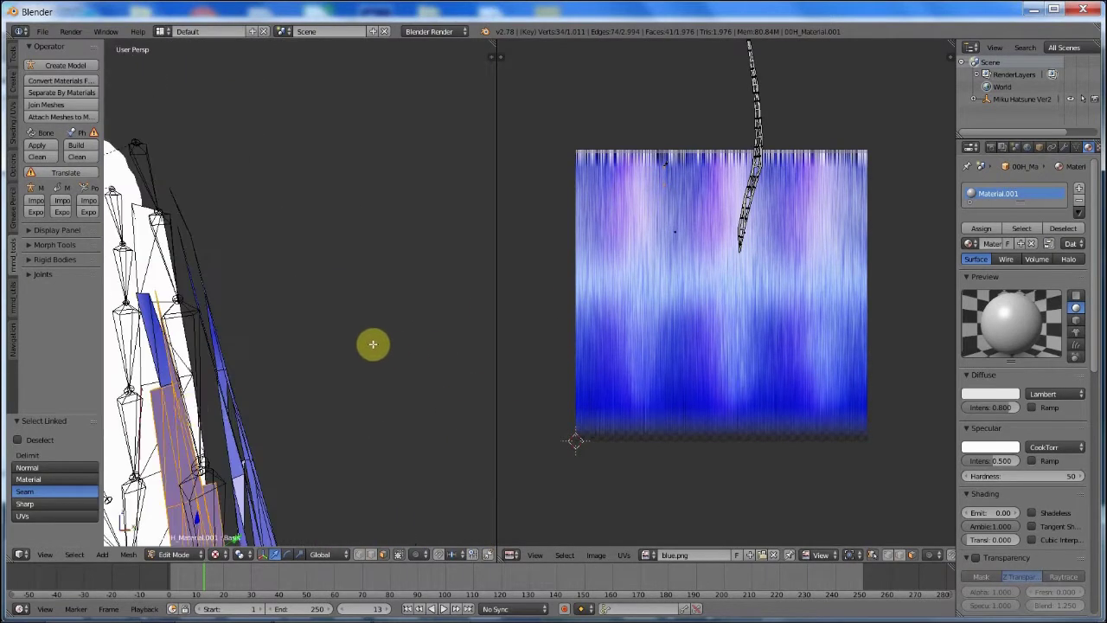
right_click(176, 426)
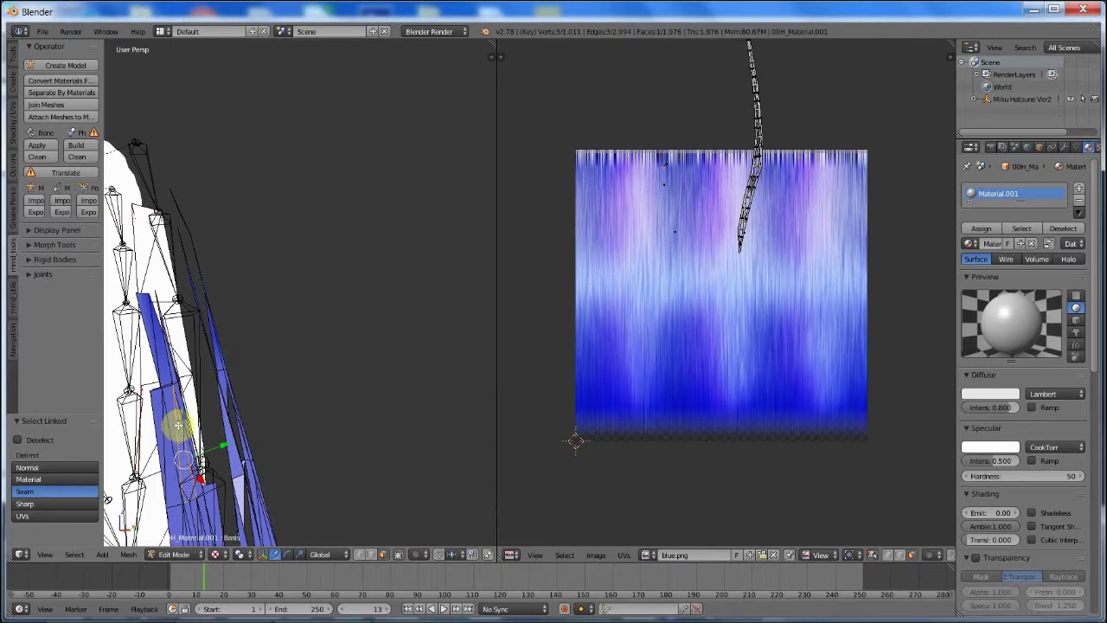
key("l")
right_click(223, 381)
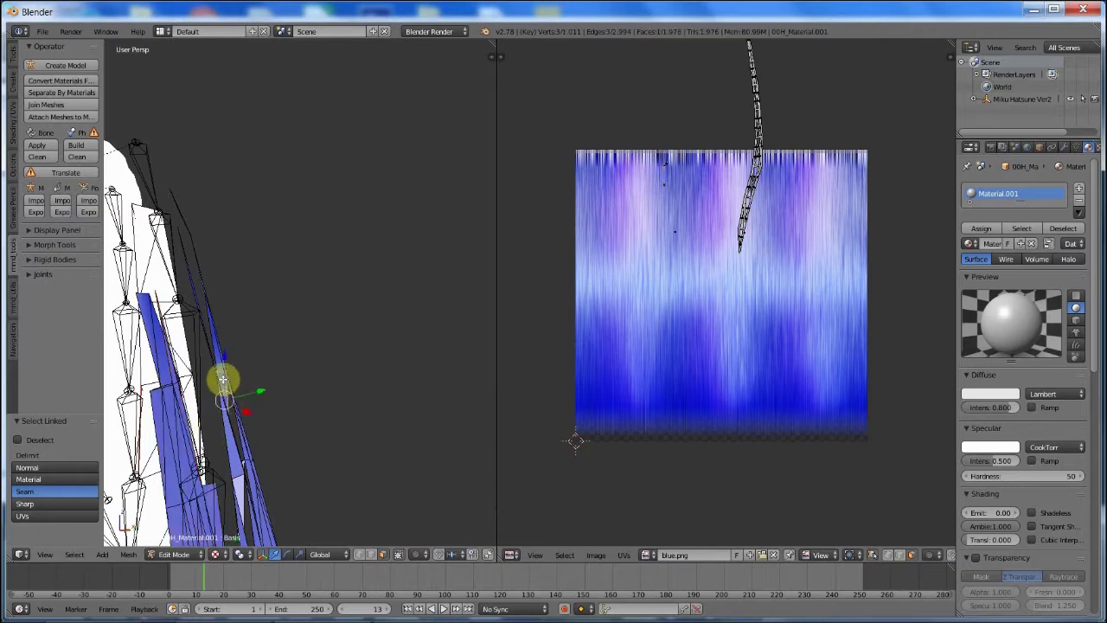
key("l")
middle_click_drag(222, 379, 291, 389)
Step: Select the white strand and move its UV island by X 0.039 and Y -0.551 into the texture area
right_click(308, 428)
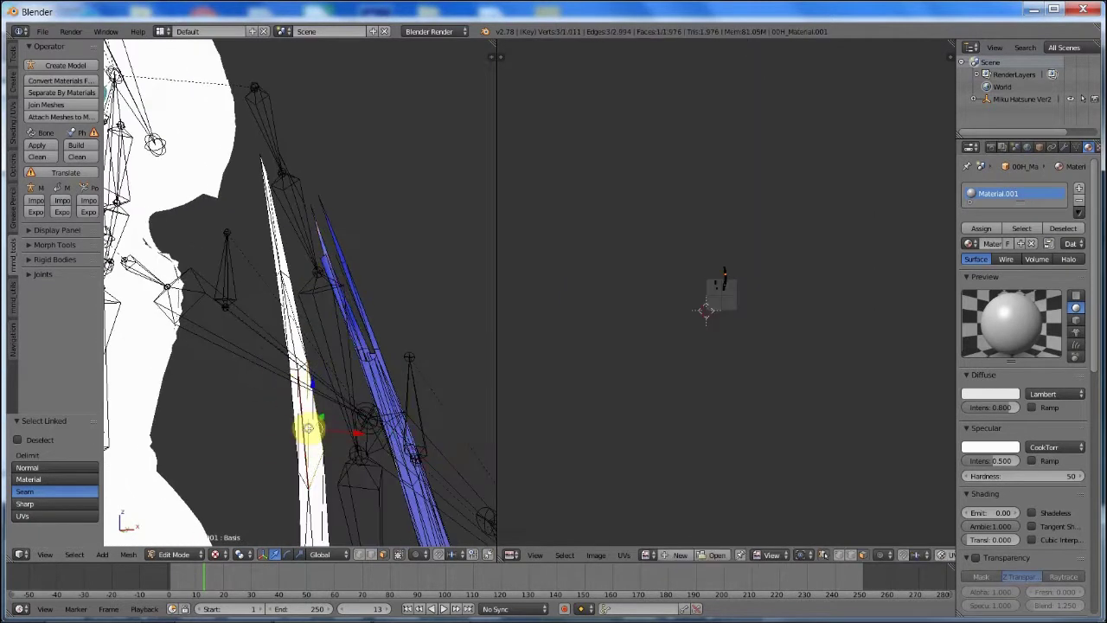
key("g")
left_click(814, 342)
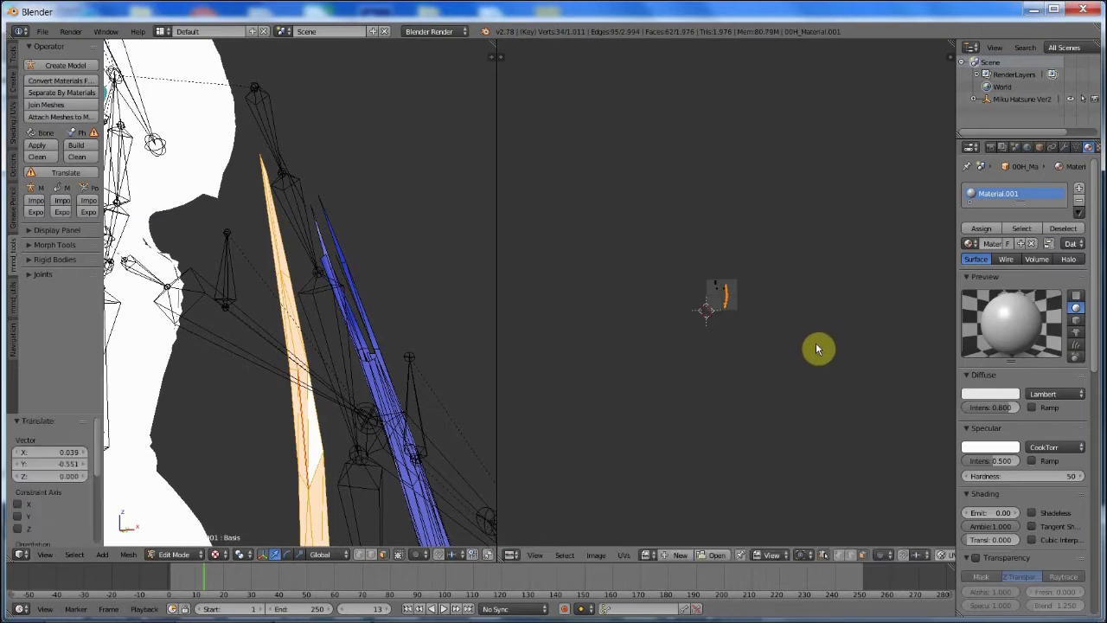
scroll(734, 390, "up", 3)
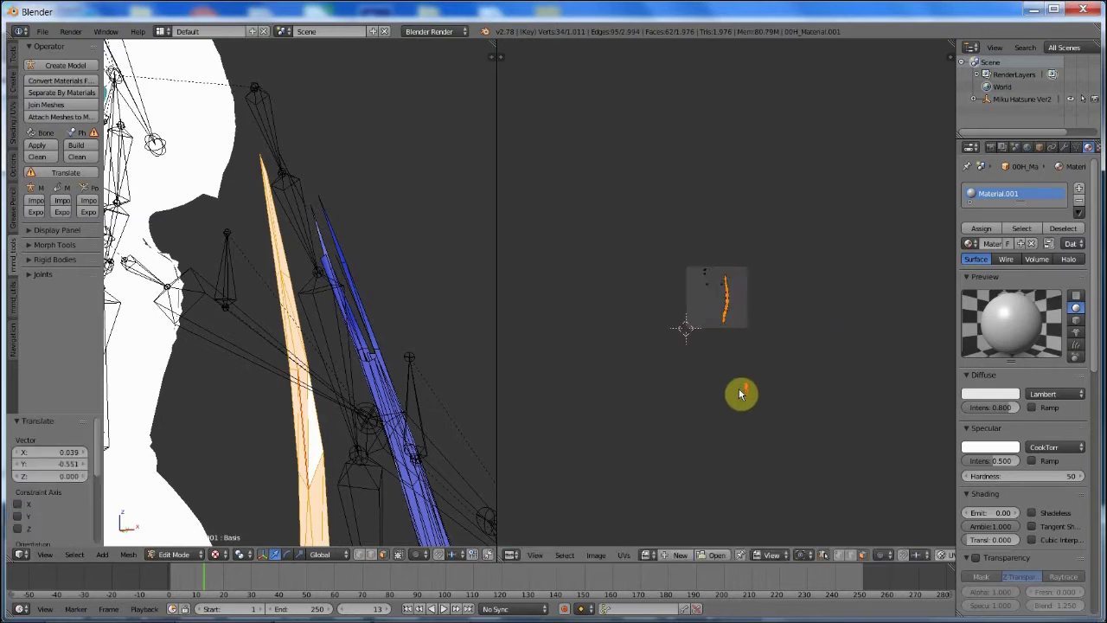
Step: Load blue.png from the hairtut folder as the image for the white strand's UVs
left_click(725, 555)
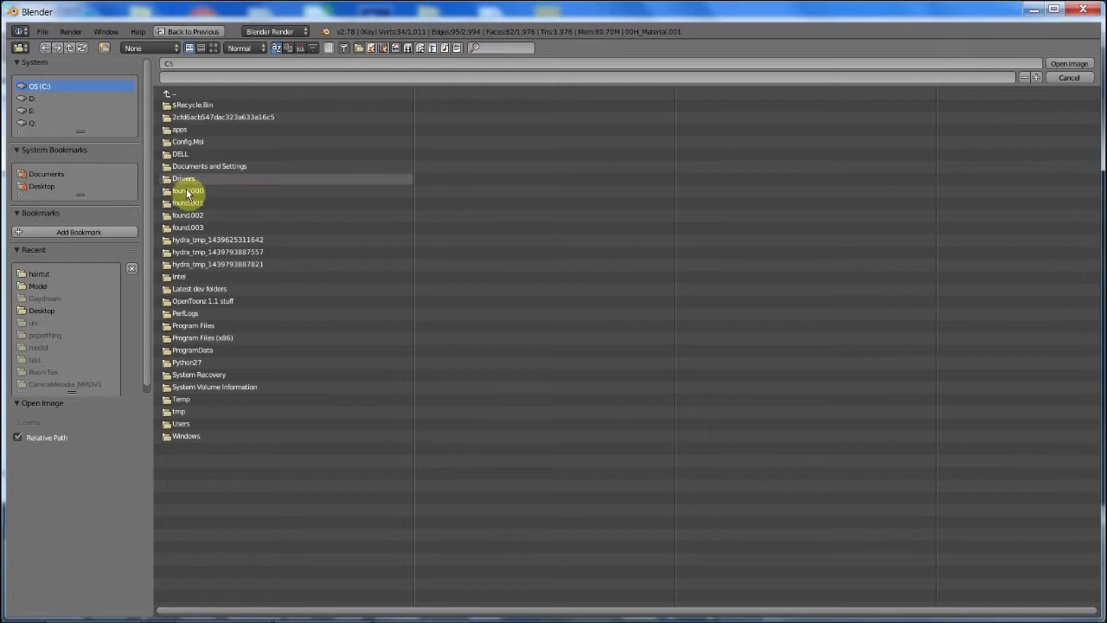
left_click(78, 273)
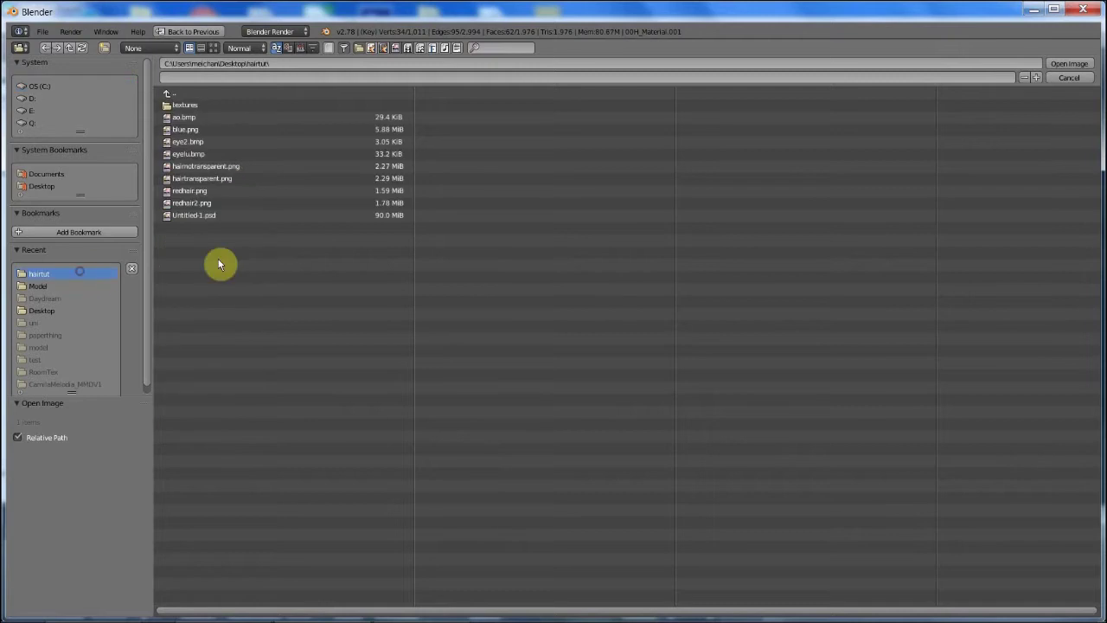
double_click(231, 128)
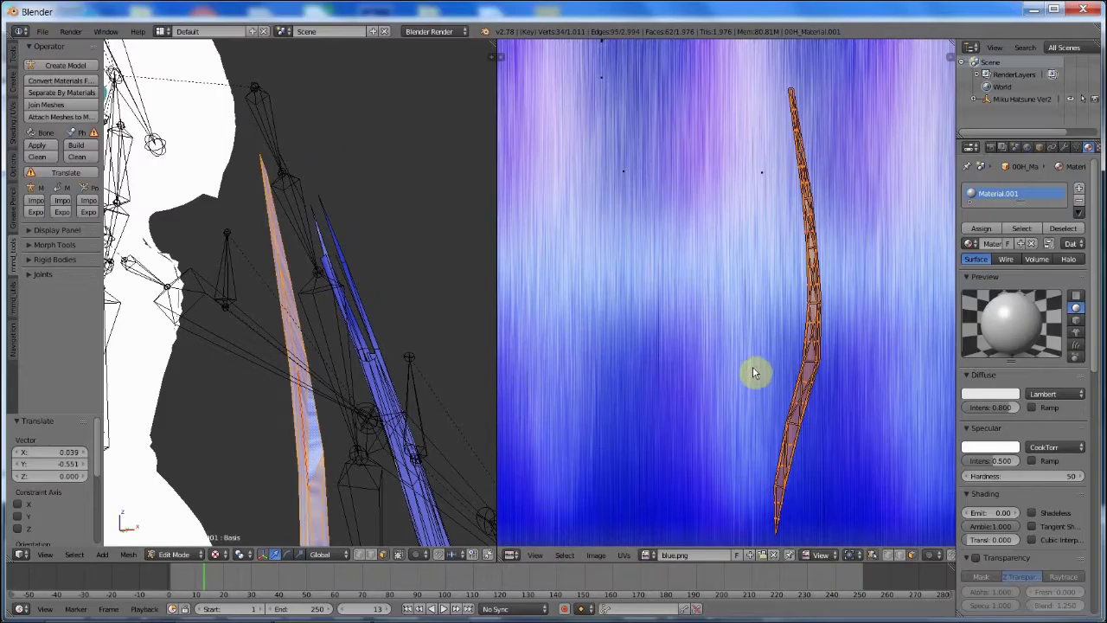
Step: Select the lower half of the newly textured strand's UV island and rotate it by -18.172° to make it more upright
scroll(378, 314, "down", 8)
scroll(395, 292, "up", 2)
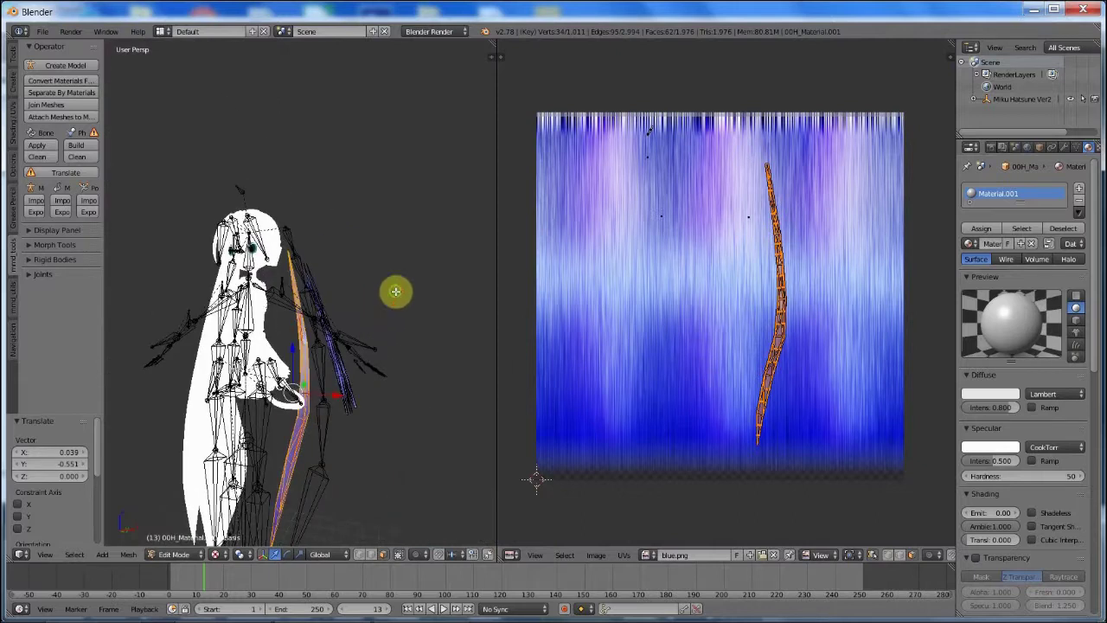
scroll(403, 323, "up", 6)
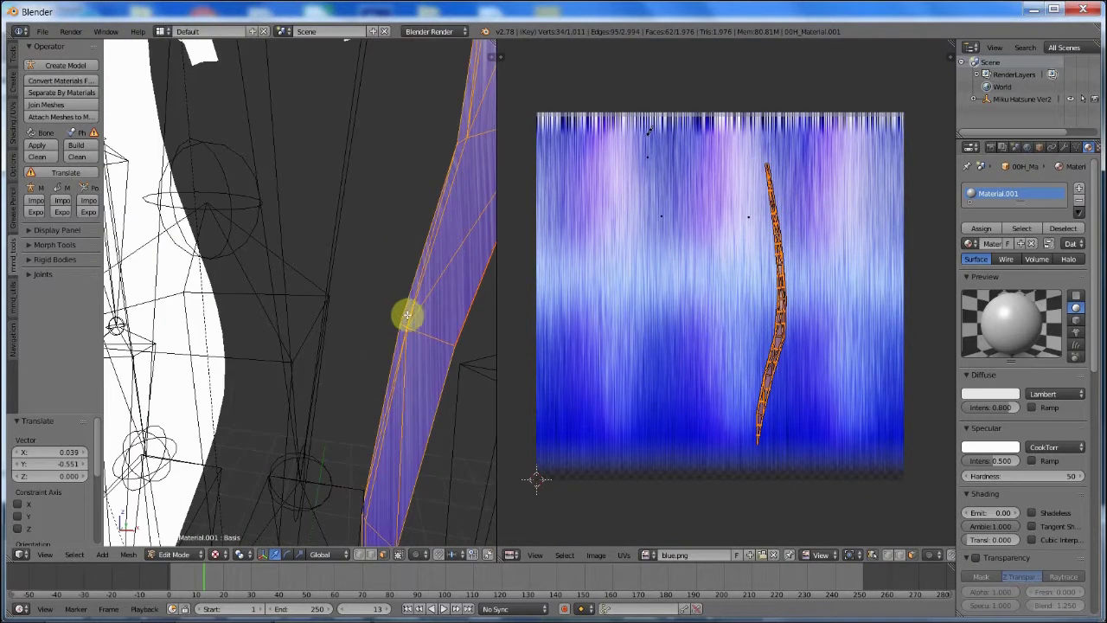
right_click(785, 308)
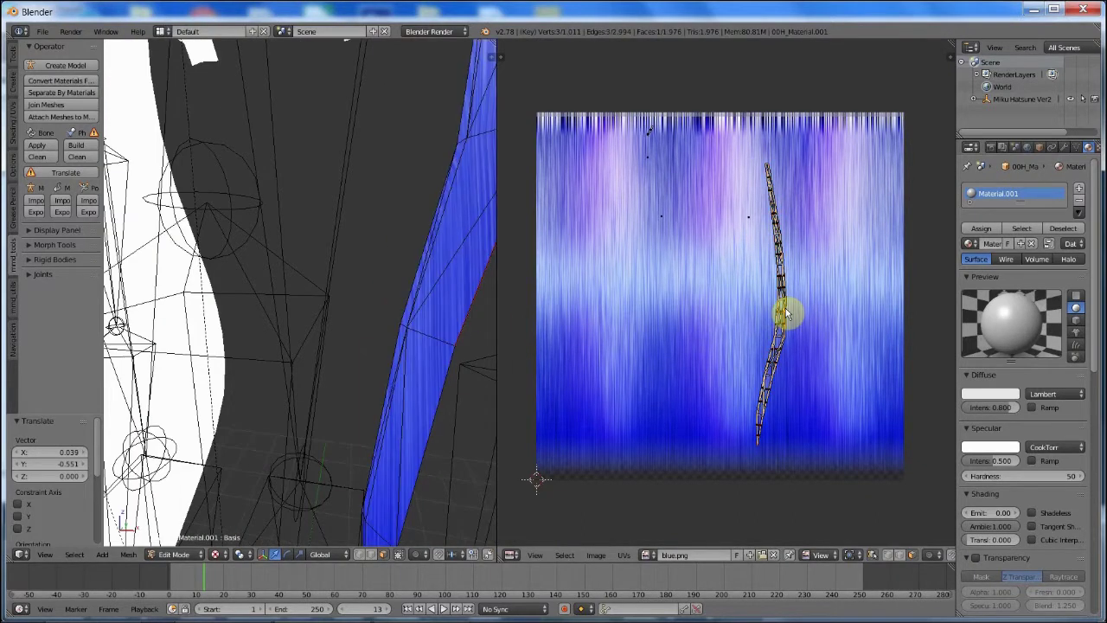
left_click(684, 307)
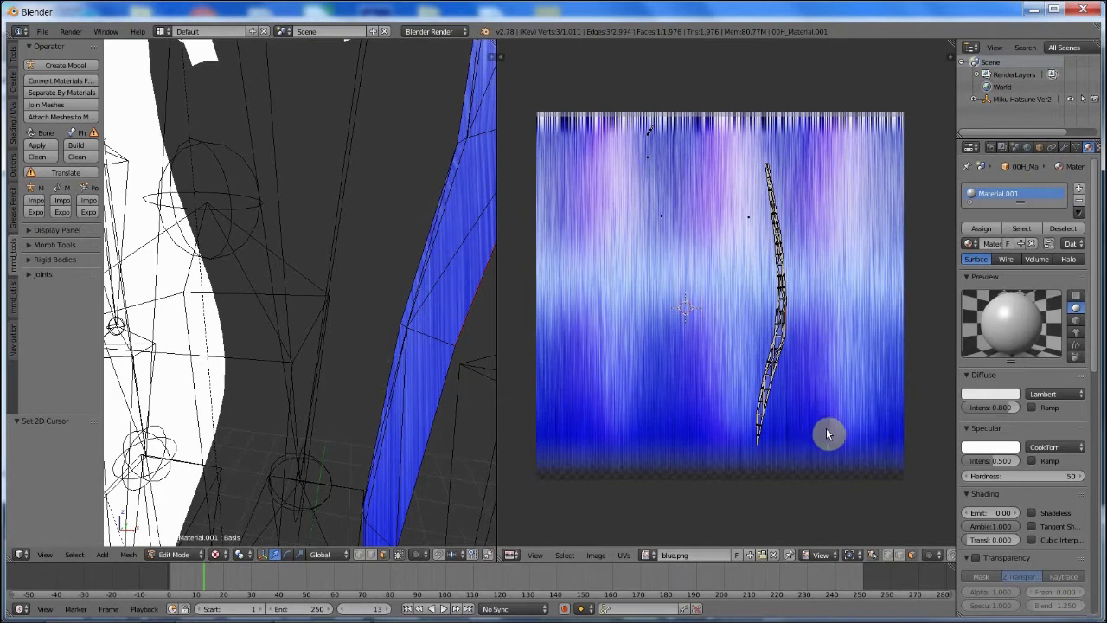
key("b")
left_click_drag(819, 450, 676, 302)
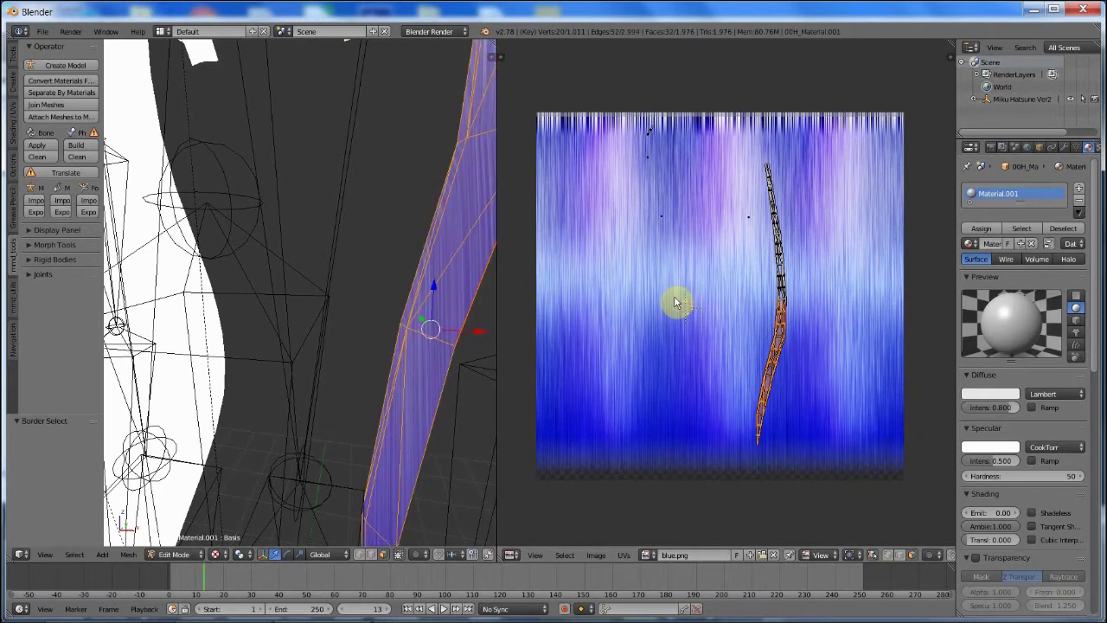
key("r")
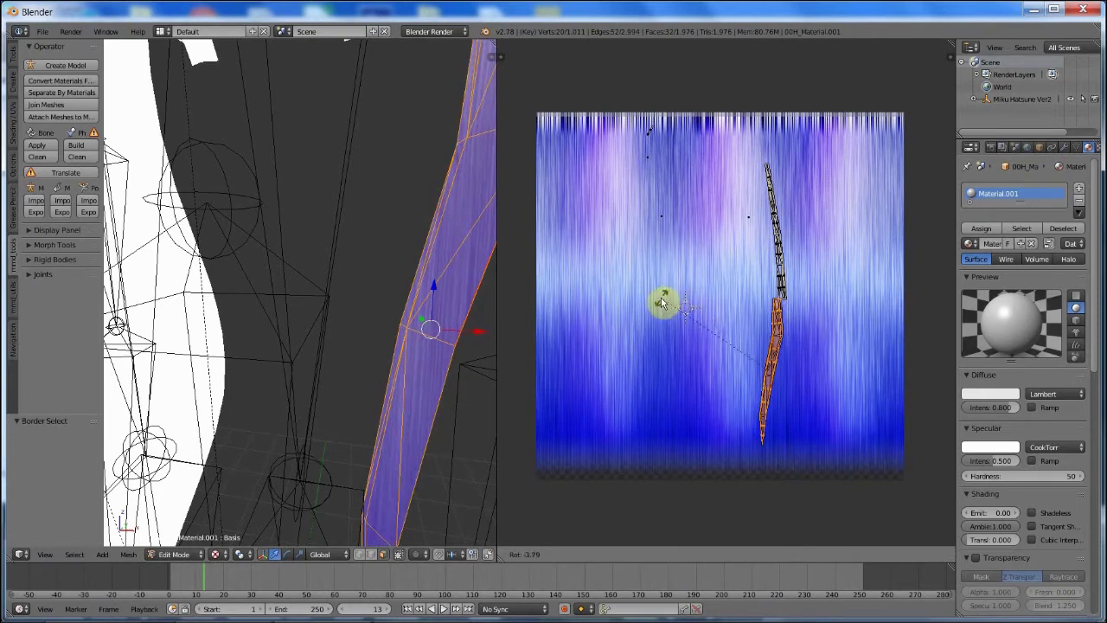
left_click(661, 301)
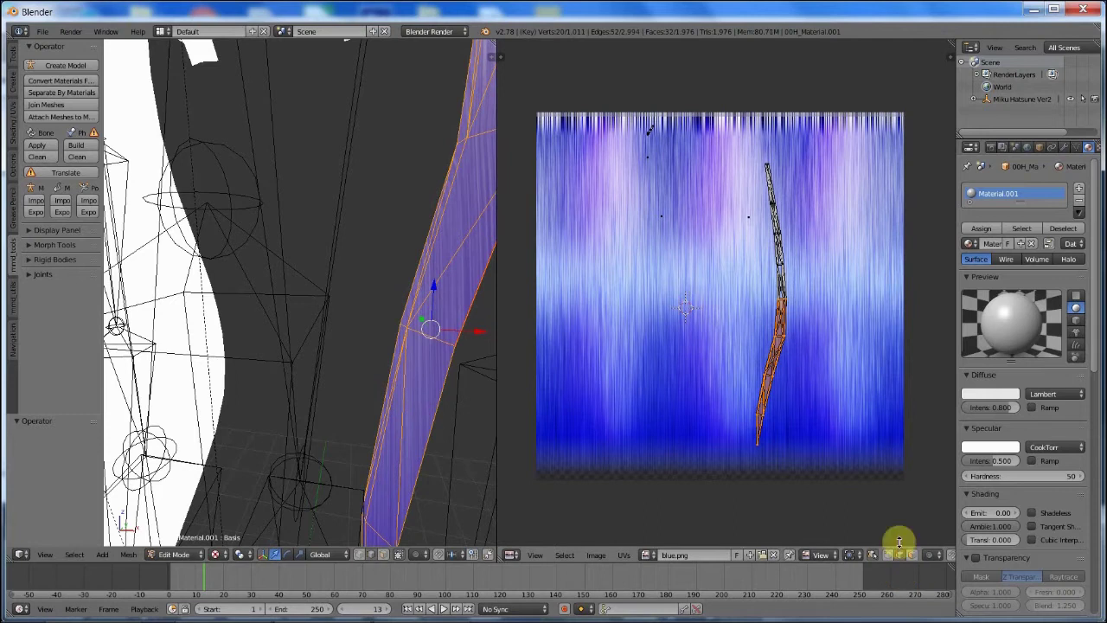
key("r")
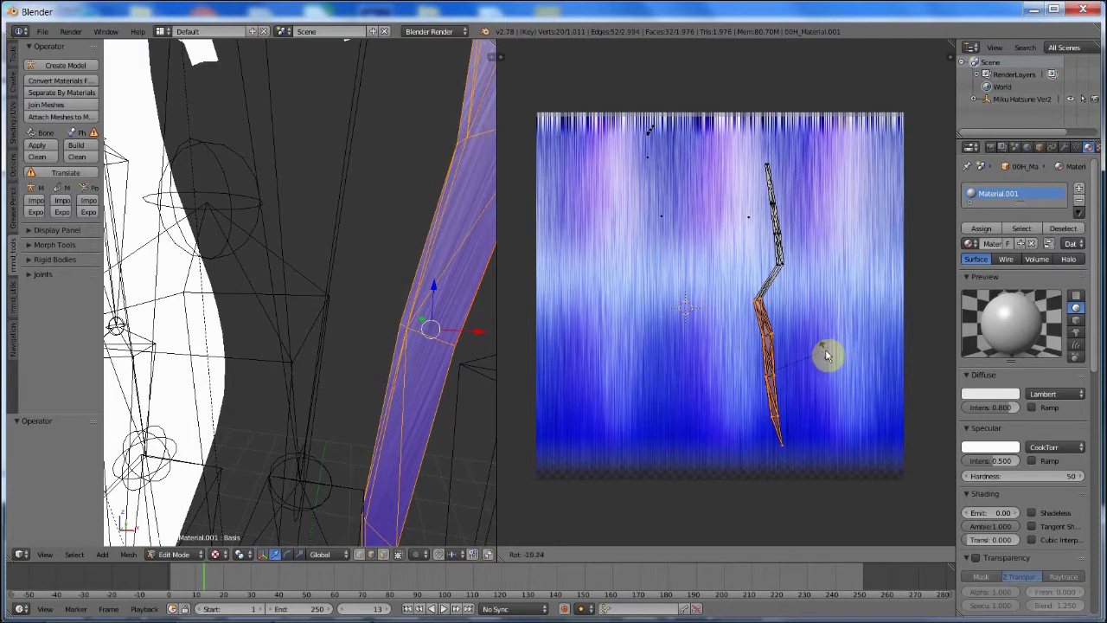
left_click(826, 352)
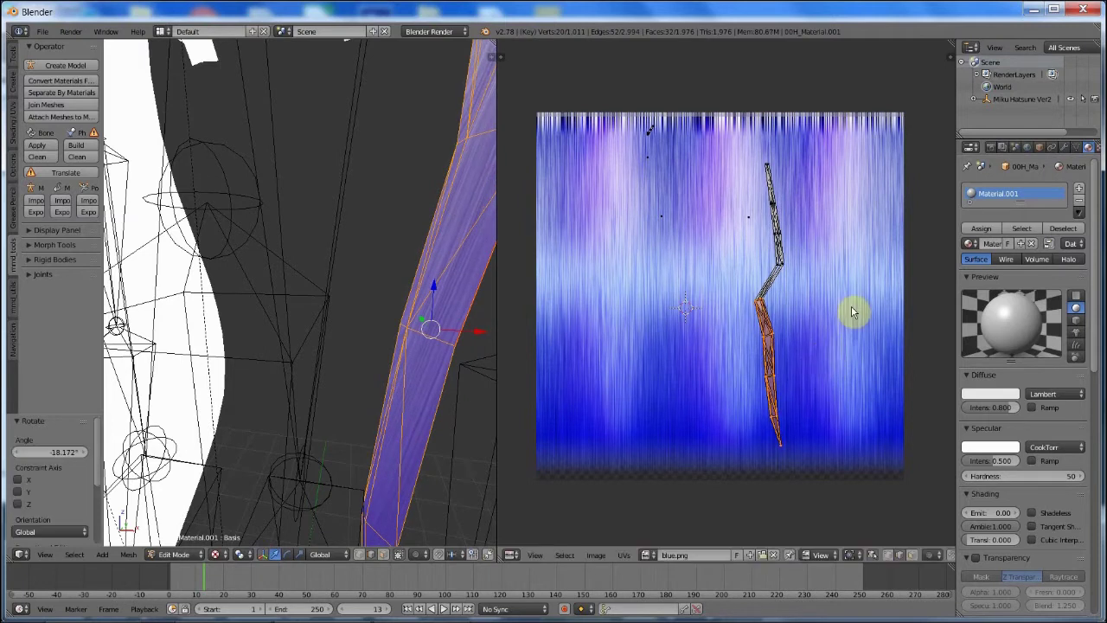
Step: Box-select only the upper section of the bent hair strand in the UV editor and rotate it about 13.28°
middle_click_drag(852, 312, 833, 348)
scroll(833, 349, "up", 3)
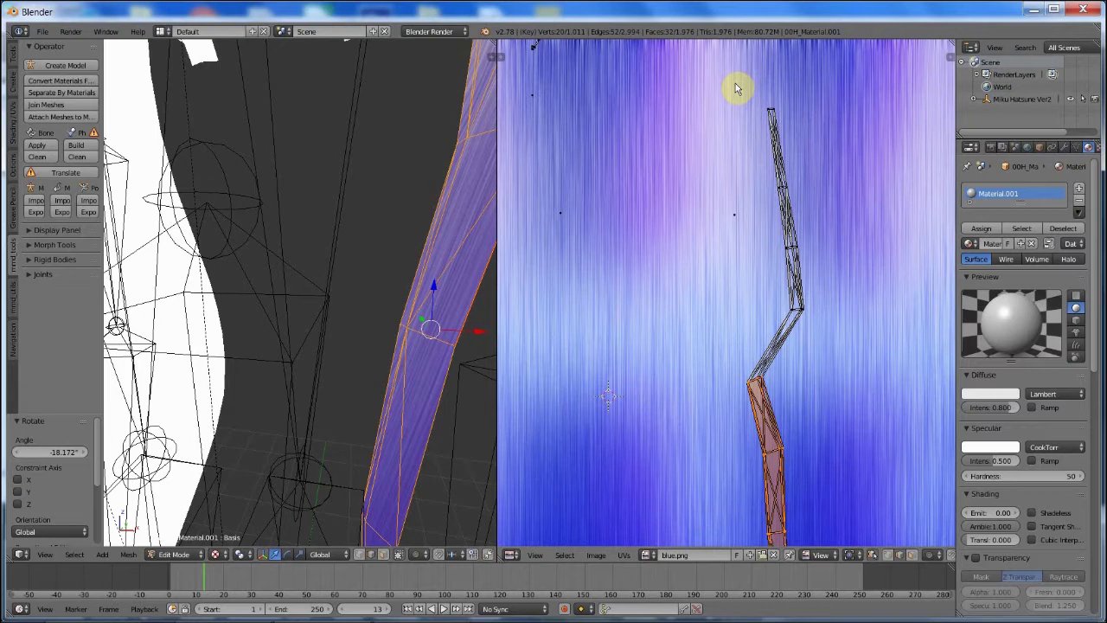
left_click_drag(734, 88, 867, 346)
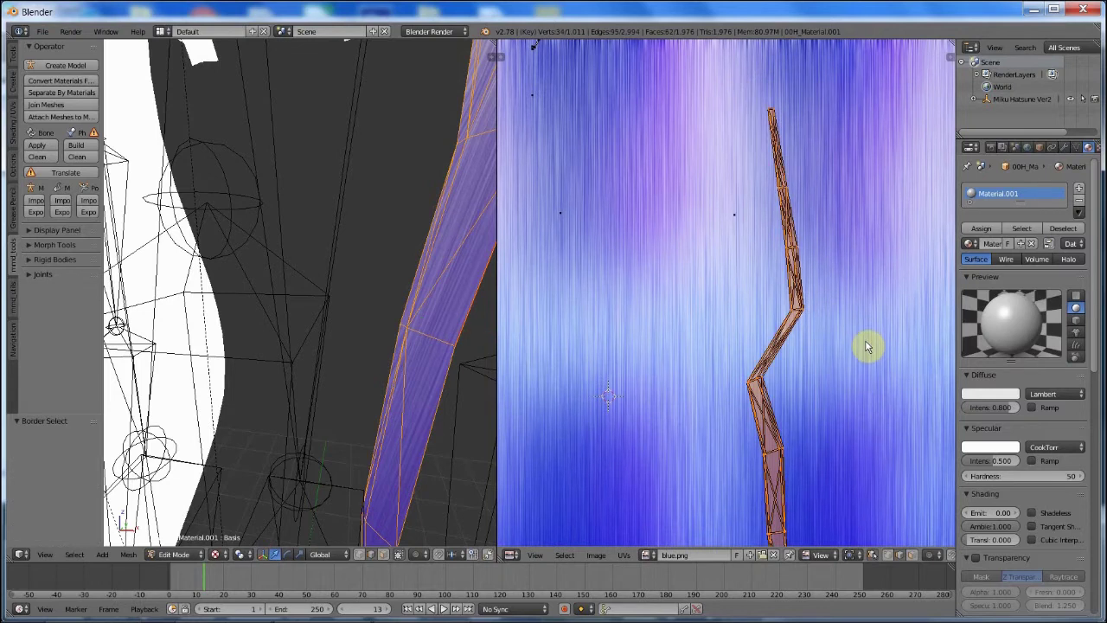
left_click(867, 346)
key("a")
key("b")
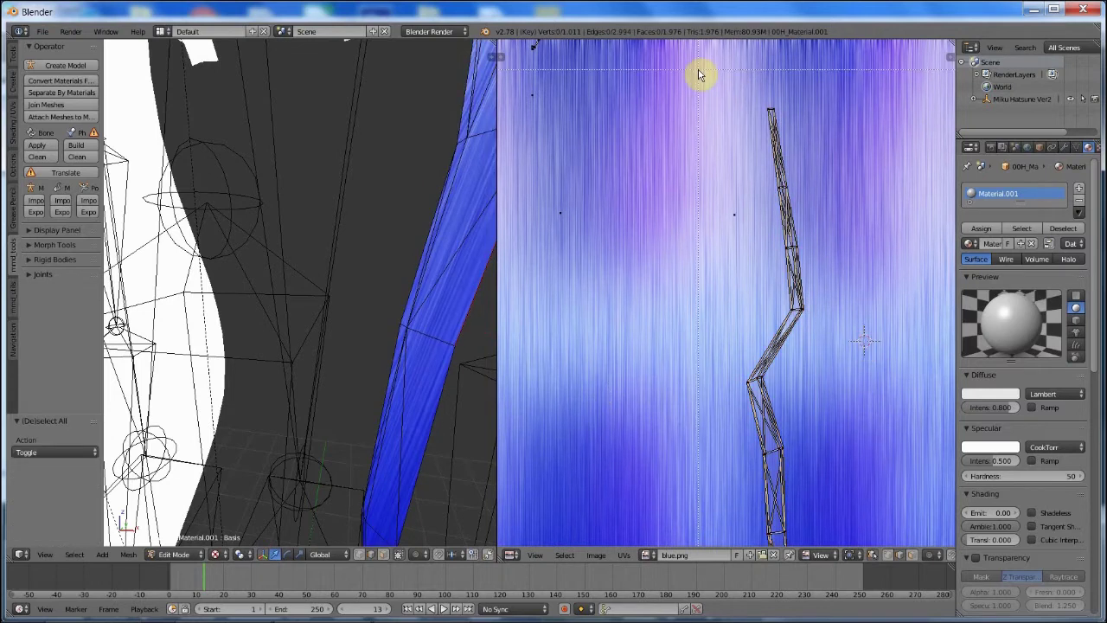
left_click_drag(699, 74, 825, 332)
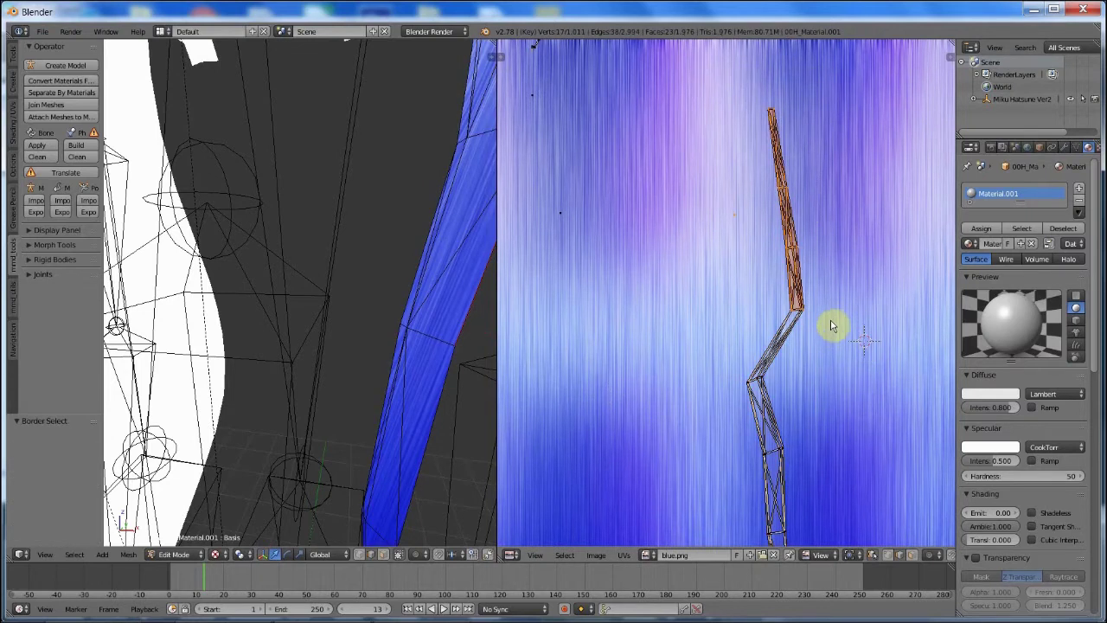
key("r")
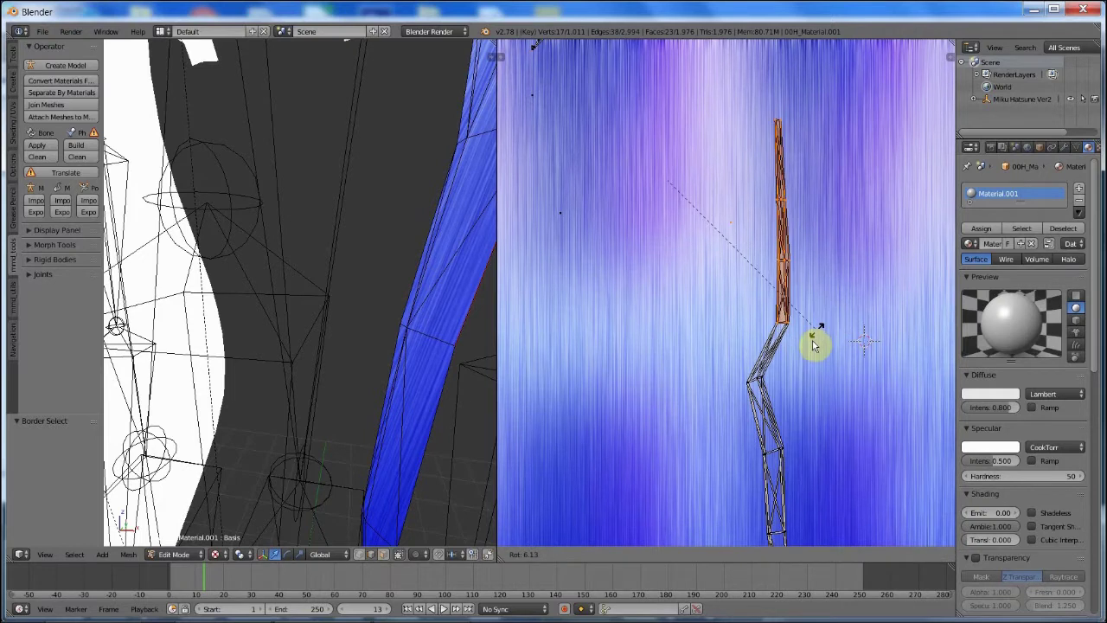
left_click(800, 353)
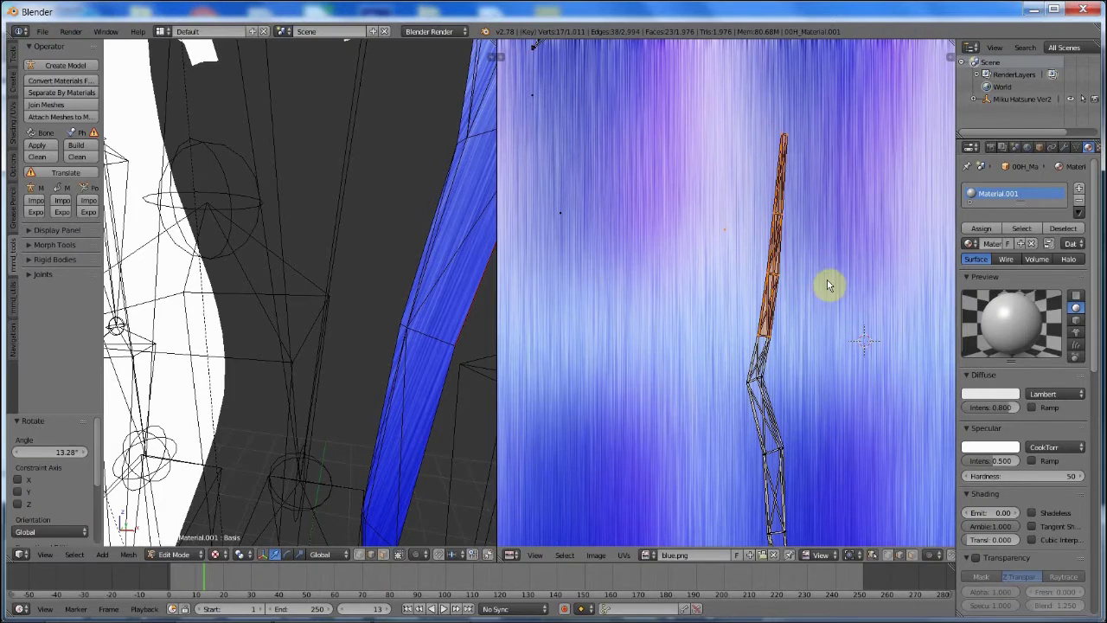
Step: Move the upper UV section by about -0.022 in X and 0.002 in Y, and rotate it about -3.1°
key("g")
left_click(807, 285)
key("r")
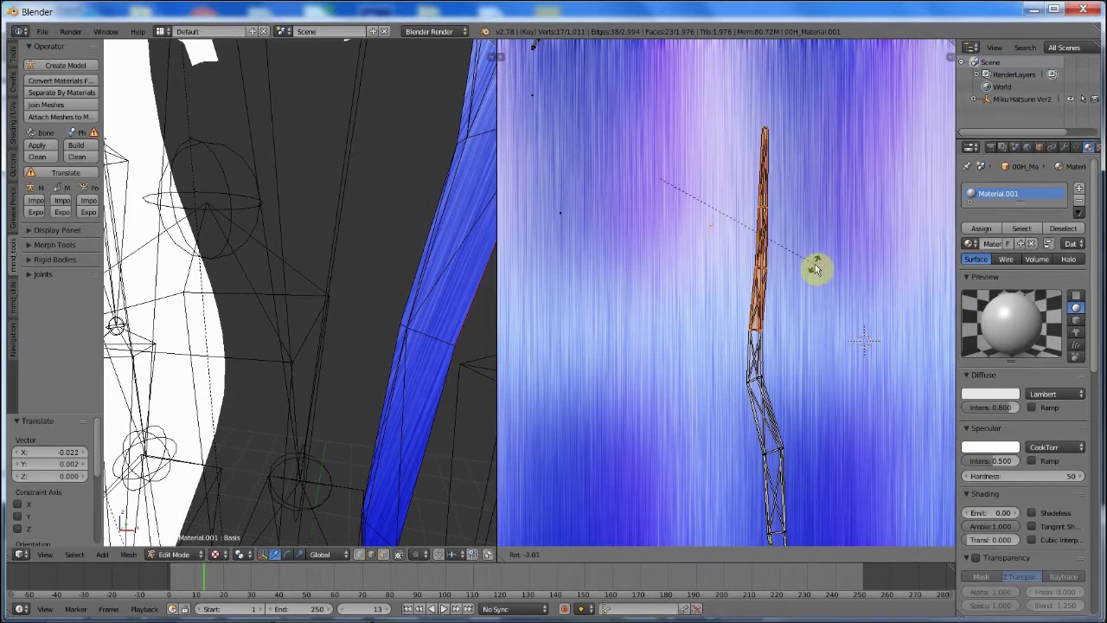
left_click(815, 268)
Step: Switch the UV editor to face selection, try selecting the linked strand faces, and clear the selection
key("l")
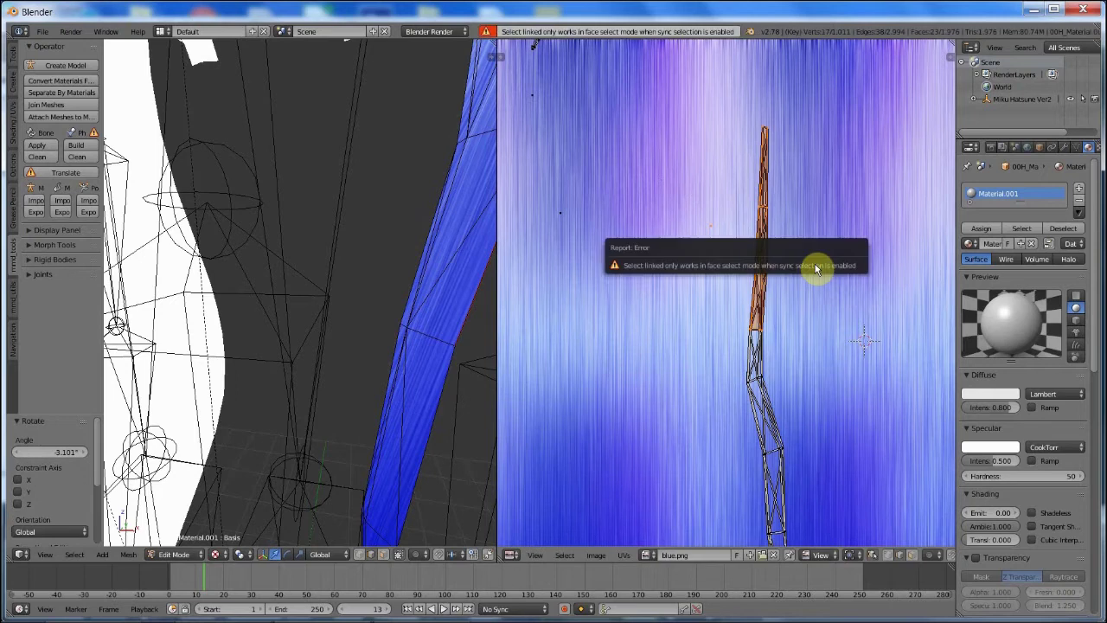
right_click(755, 326)
key("l")
left_click(914, 556)
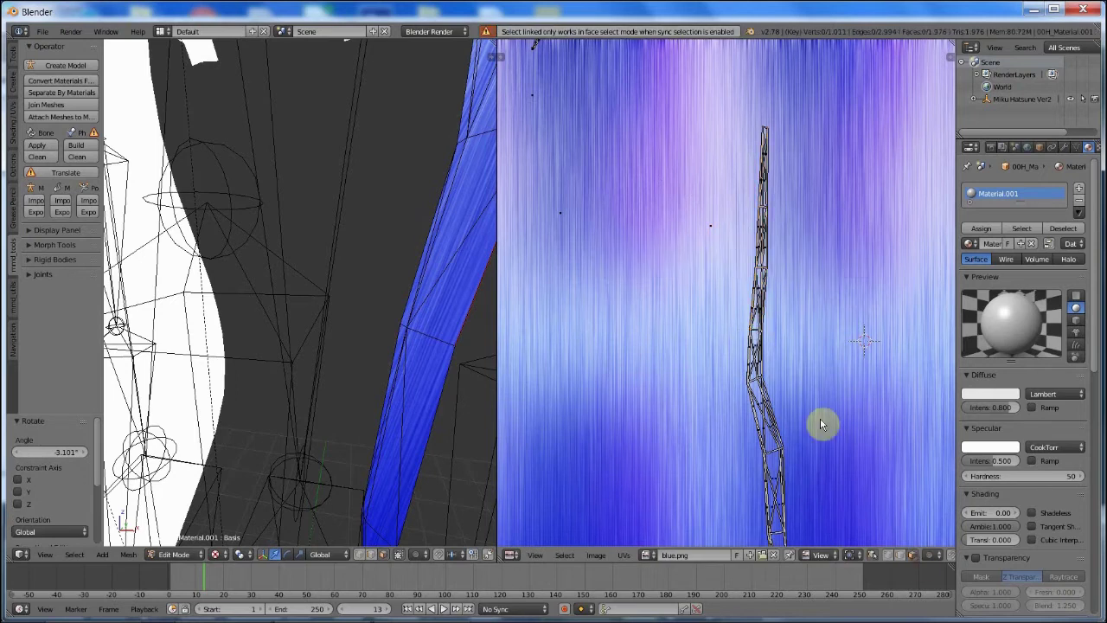
key("l")
scroll(774, 342, "down", 3)
scroll(775, 344, "up", 3)
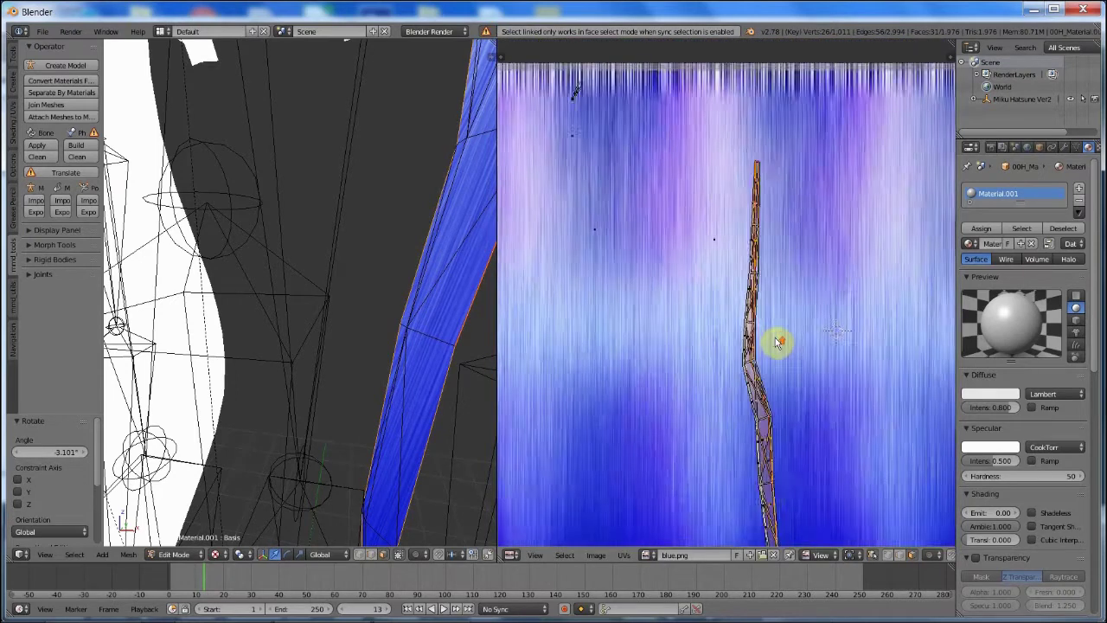
key("ctrl+a")
key("a")
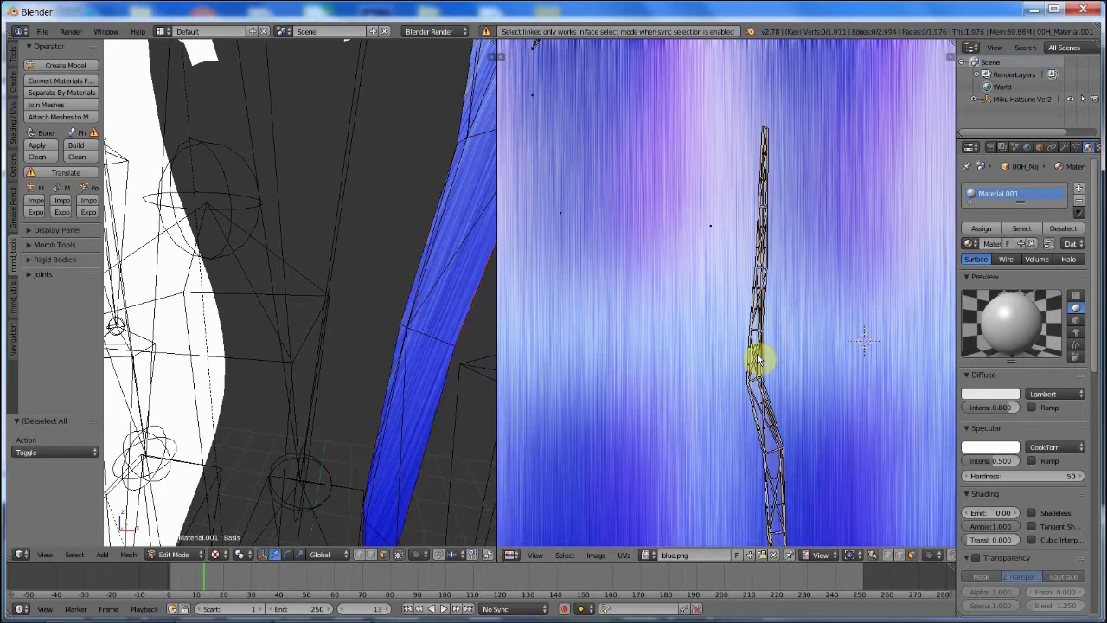
Step: Scale all displayed UVs by about 3.24 along X and move them by about -0.157 in X and -0.008 in Y
key("a")
scroll(756, 352, "down", 2)
key("s")
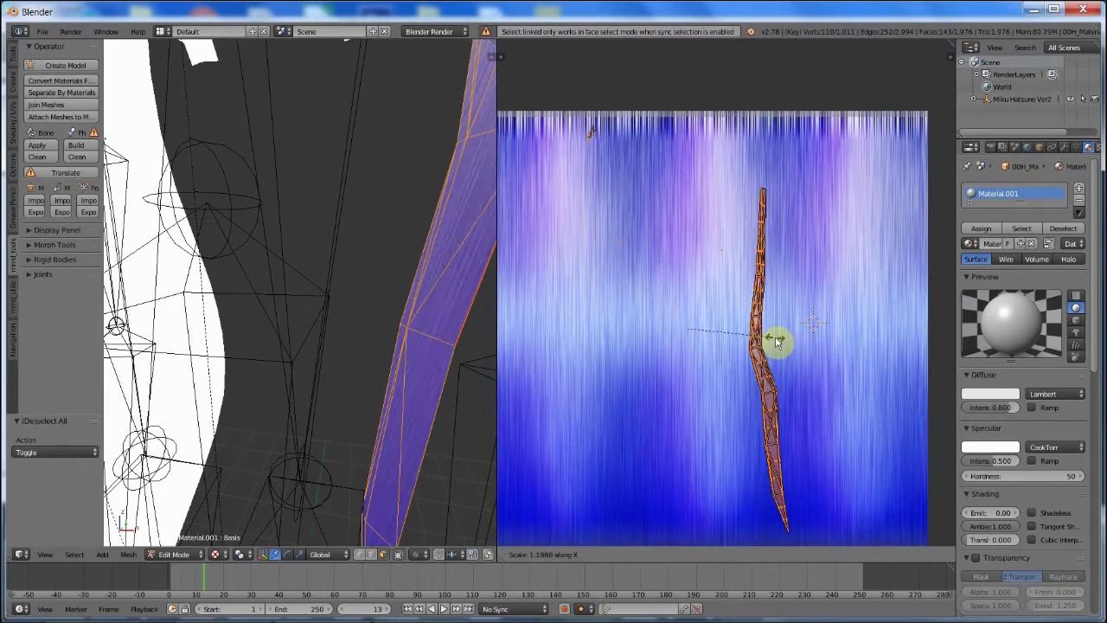
left_click(762, 343)
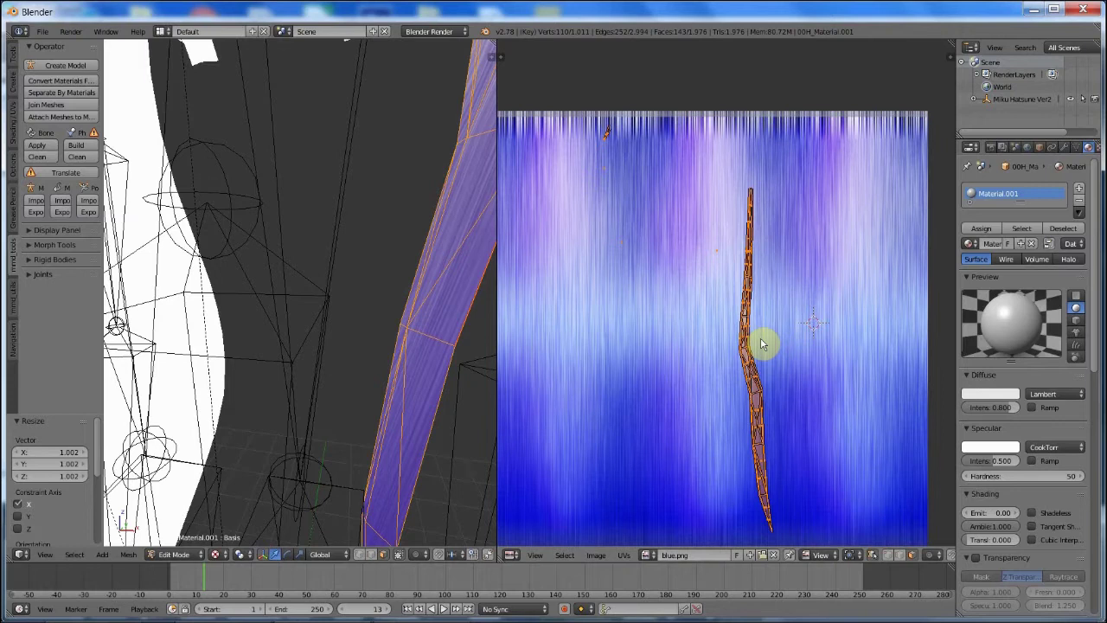
key("s")
key("x")
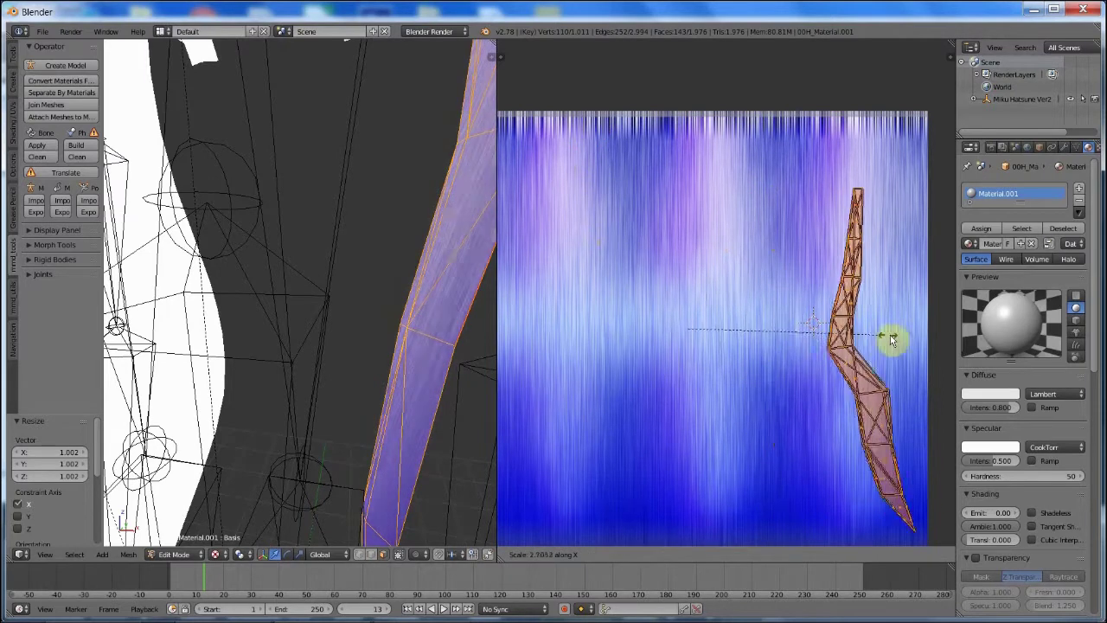
left_click(928, 339)
key("g")
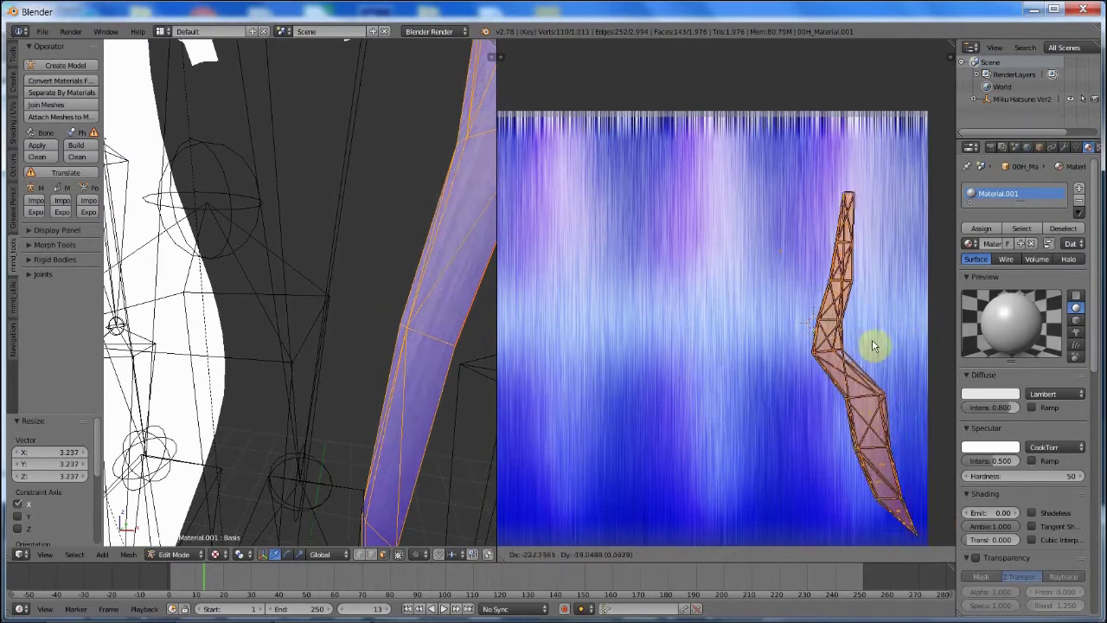
left_click(850, 345)
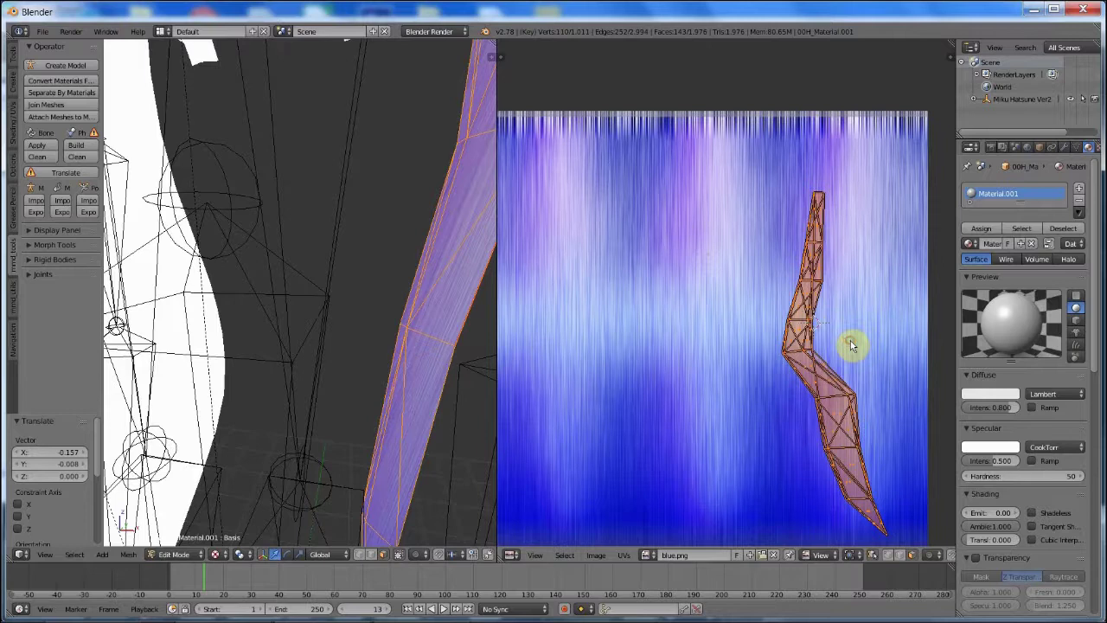
Step: Select the triangular face at the outer edge of the hair and box-select the UVs over the texture's left half
scroll(346, 264, "down", 5)
middle_click_drag(407, 286, 227, 313)
scroll(263, 293, "up", 5)
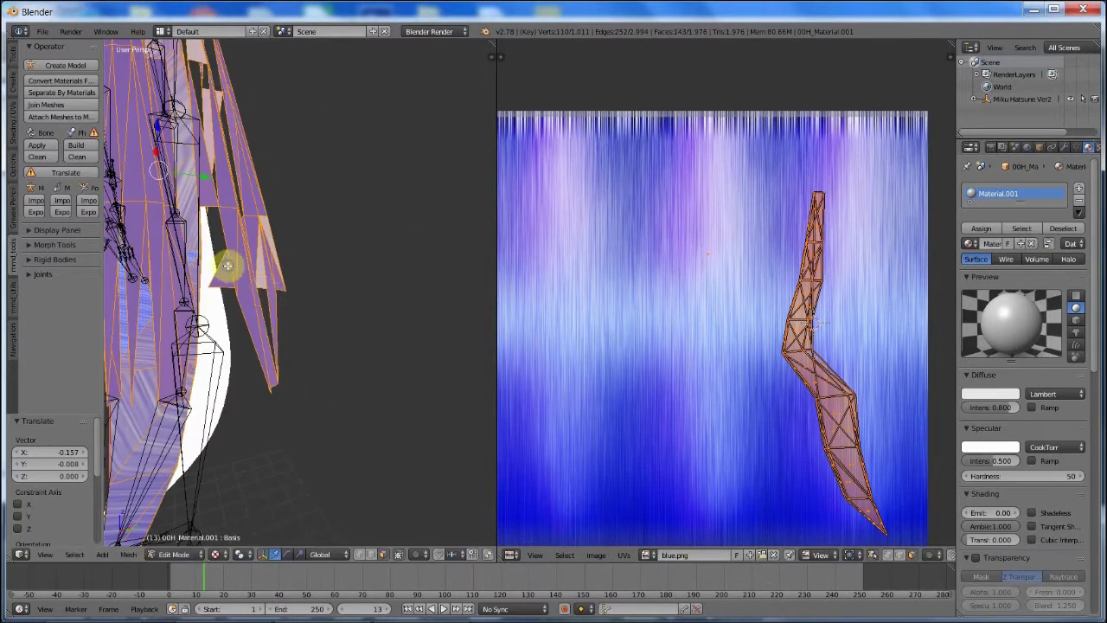
right_click(229, 266)
scroll(550, 274, "up", 3)
scroll(550, 274, "down", 4)
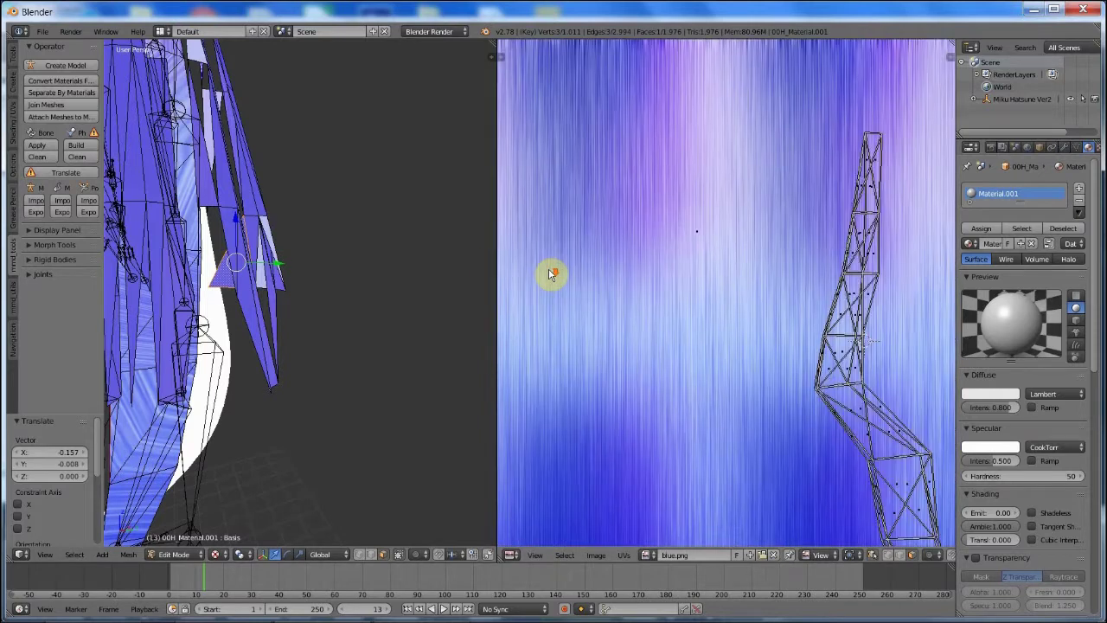
key("b")
left_click_drag(505, 130, 743, 524)
Step: Scale the selected UVs to 0.2 and move them by about 0.22 in X and -0.27 in Y onto the lighter texture area
key("s")
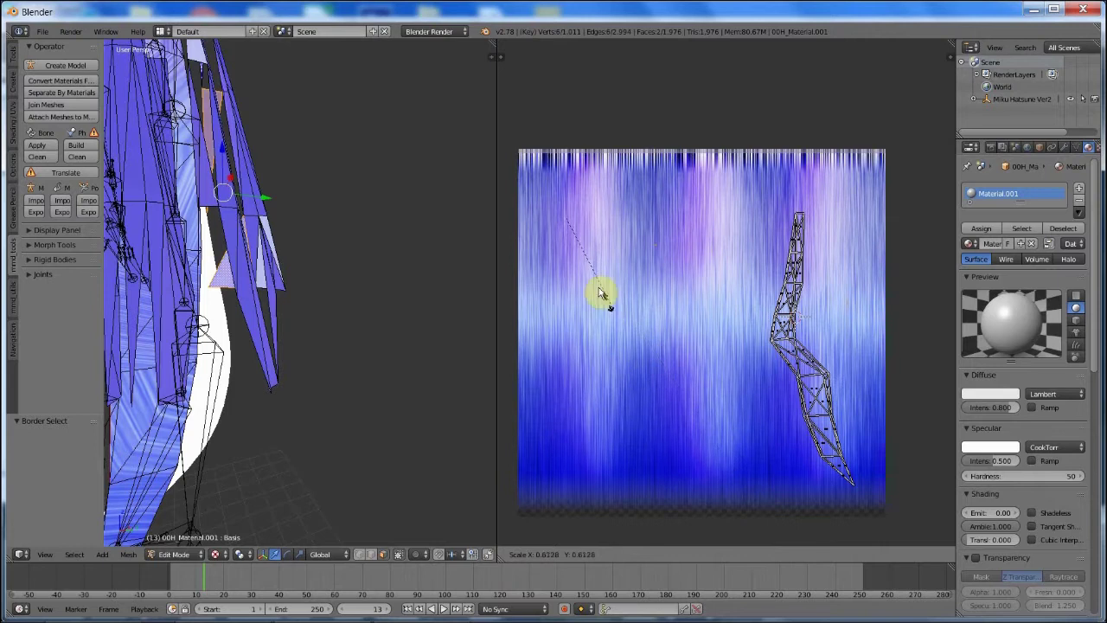
left_click(551, 248)
key("g")
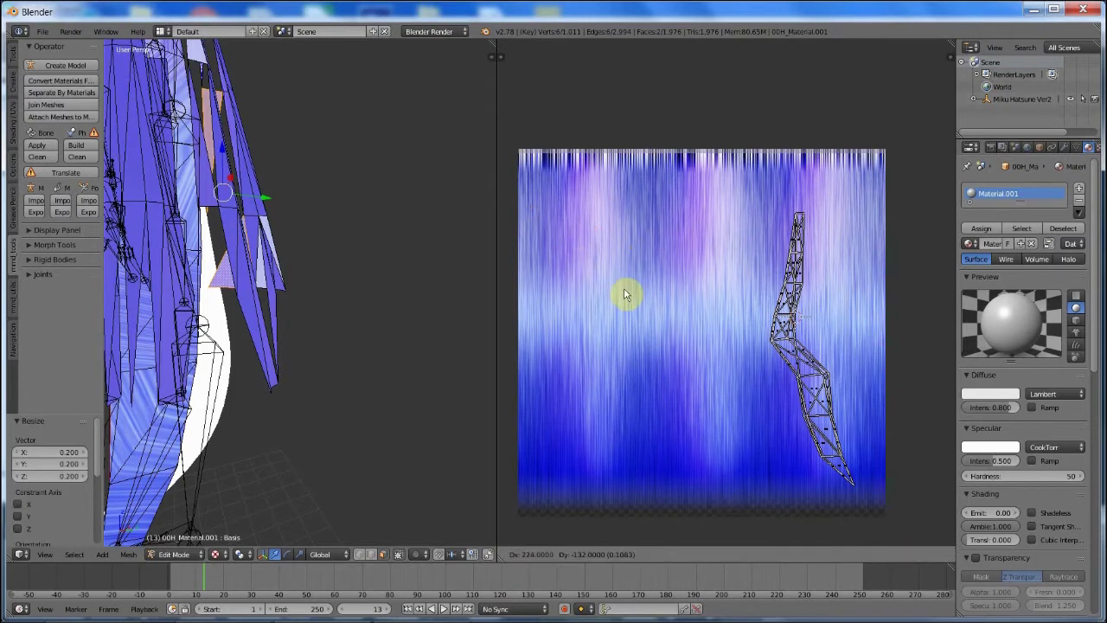
left_click(657, 363)
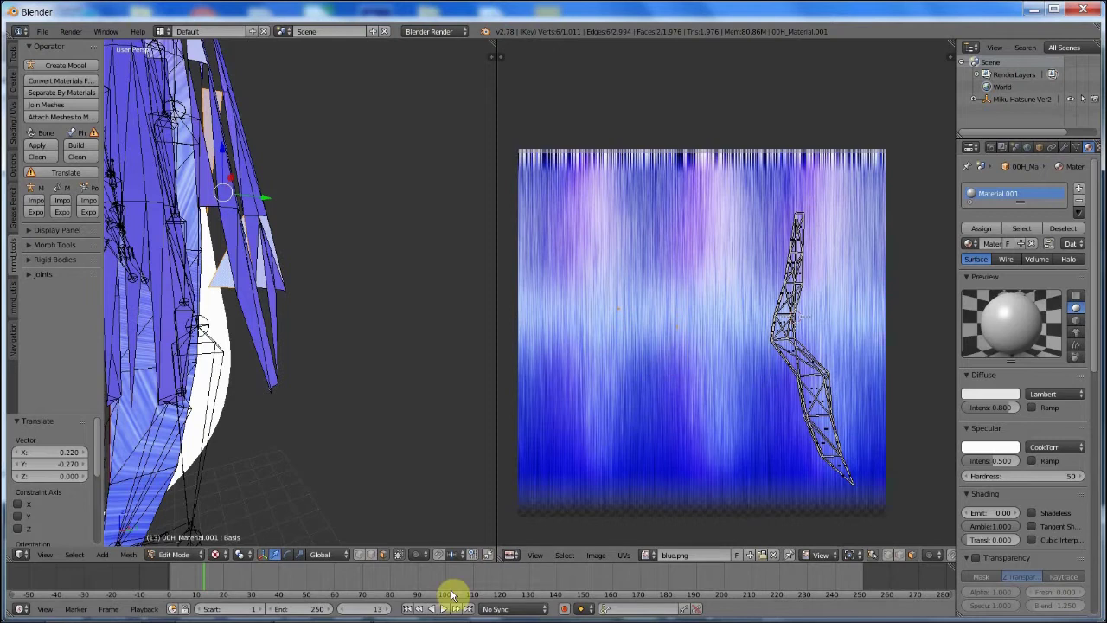
Step: Return the hair mesh to Object Mode and check the texture along the long hair strand
left_click(177, 554)
left_click(173, 537)
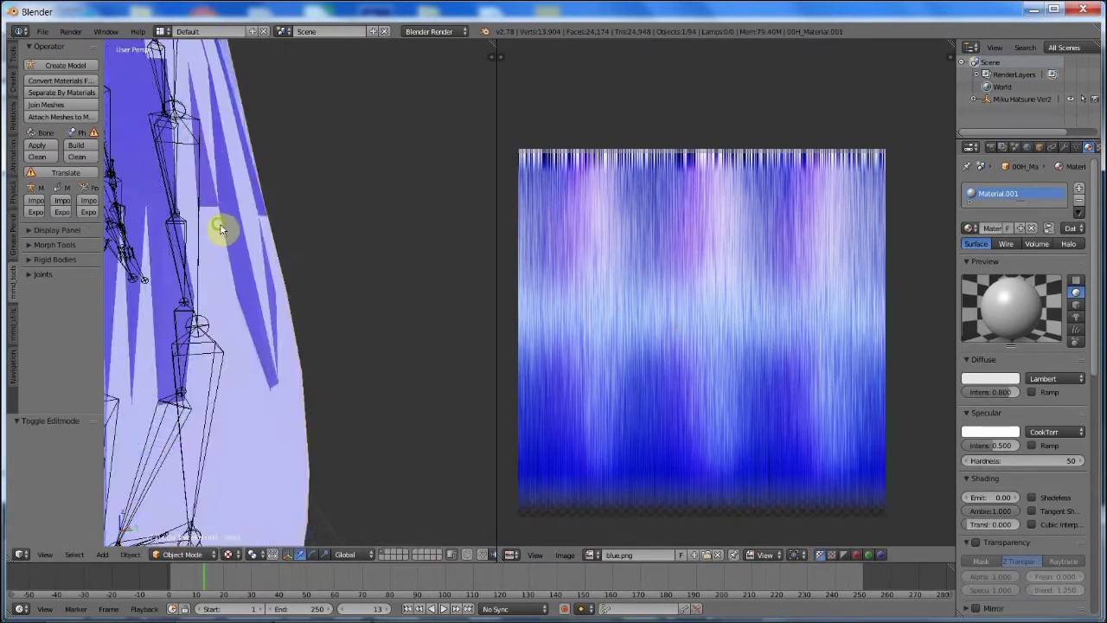
scroll(271, 222, "down", 8)
middle_click_drag(273, 297, 329, 299)
scroll(409, 290, "up", 5)
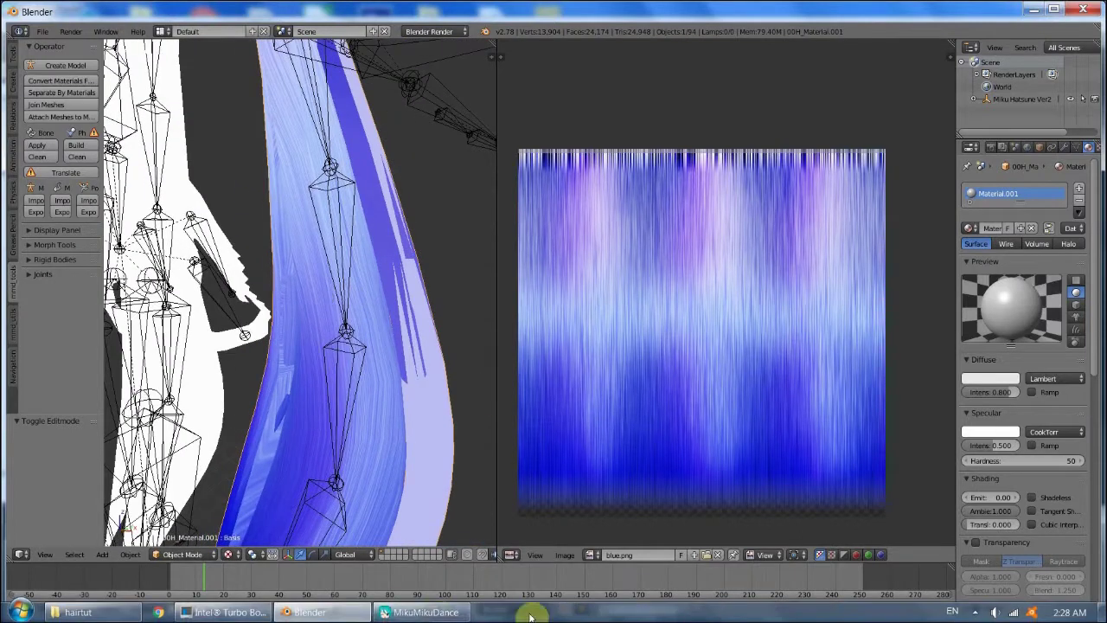
mouse_move(400, 614)
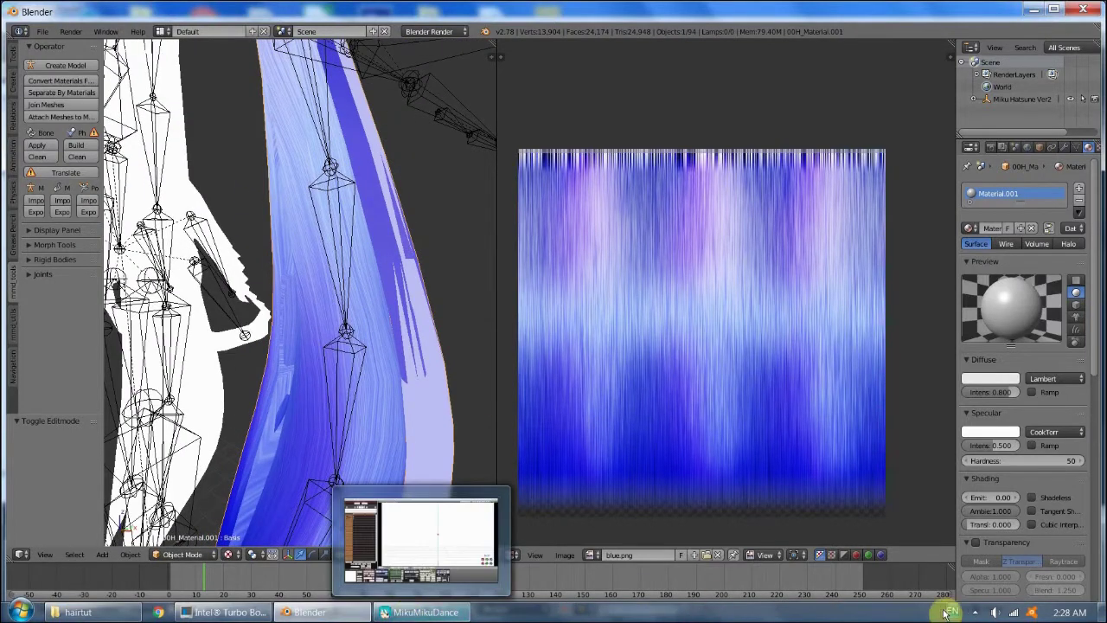
left_click(976, 612)
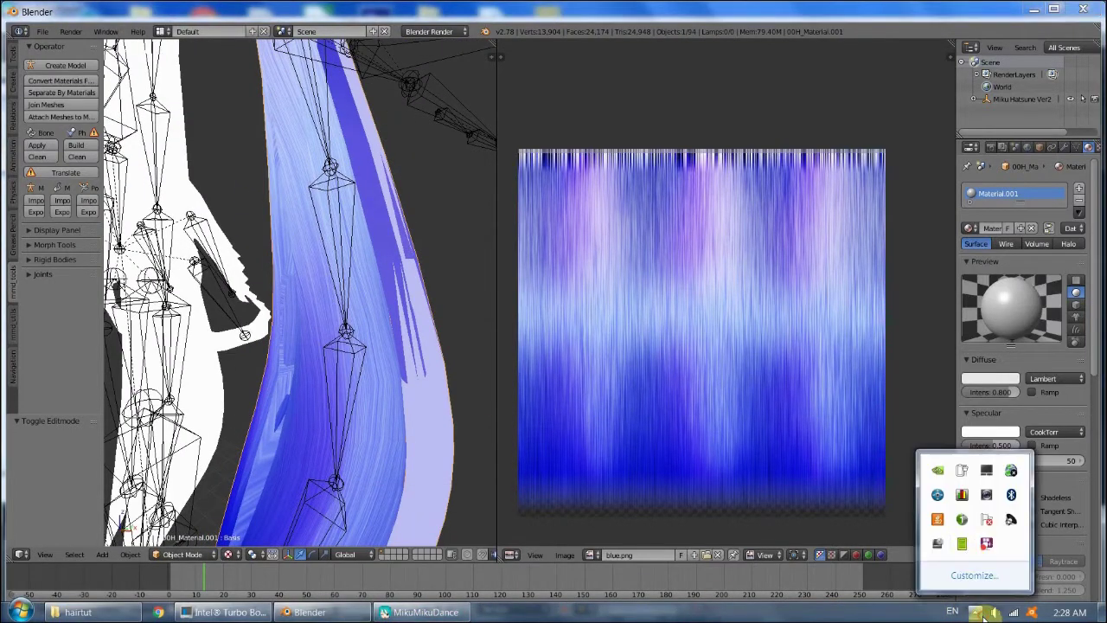
left_click(963, 549)
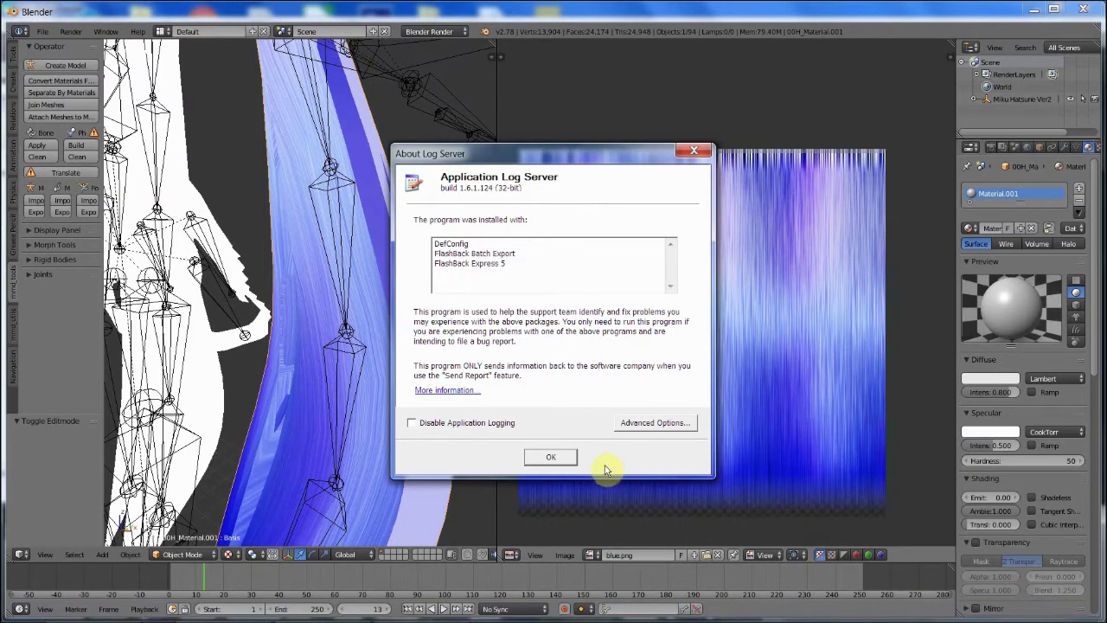
left_click(551, 459)
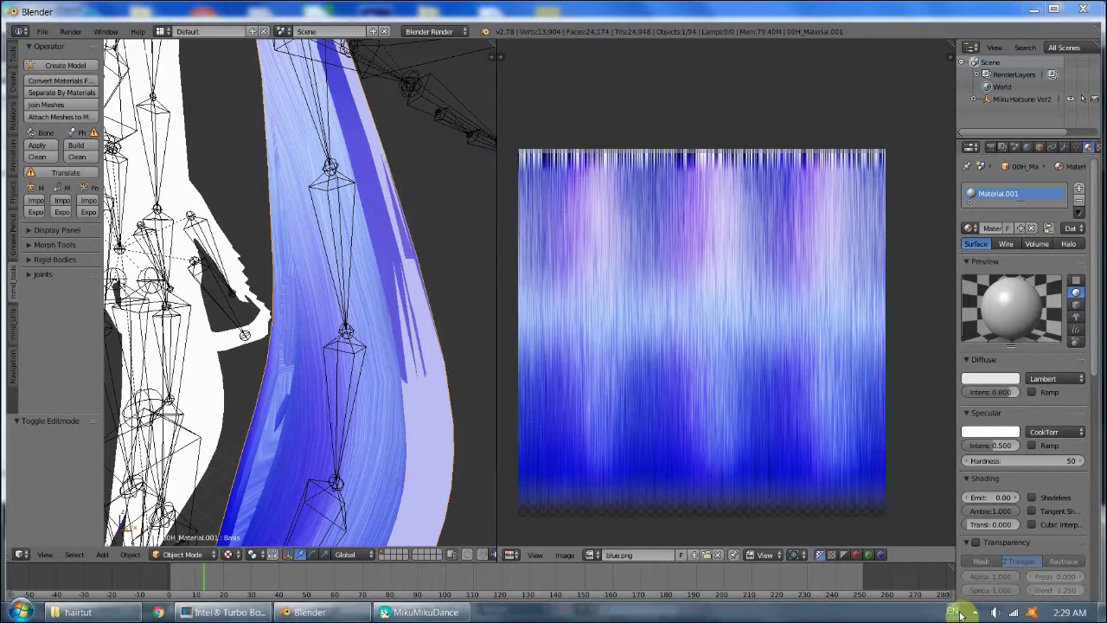
left_click(972, 612)
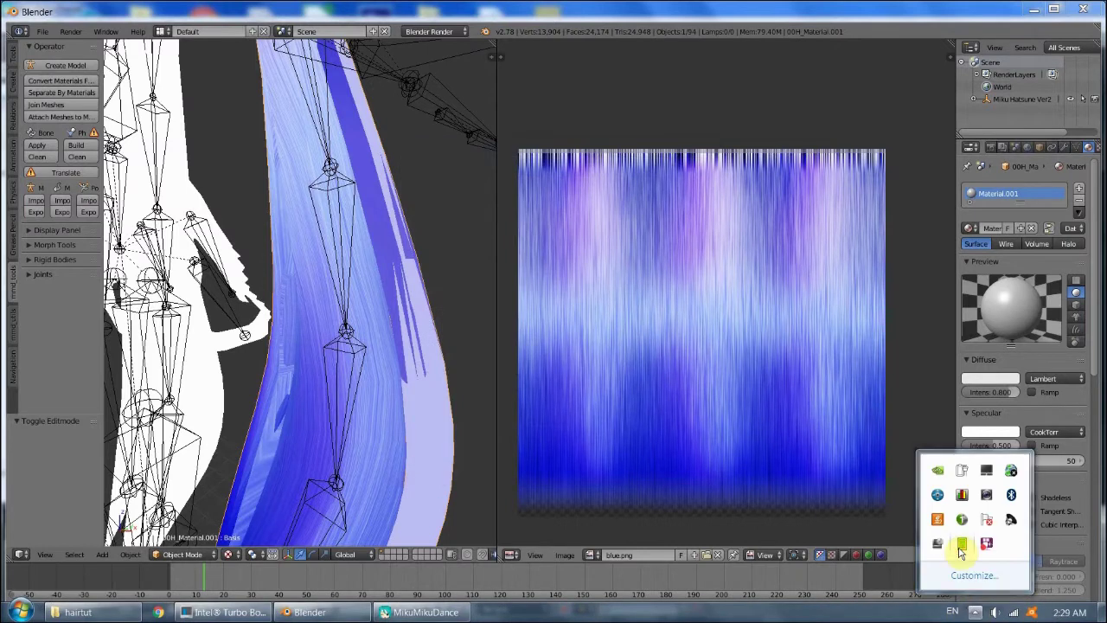
left_click(961, 545)
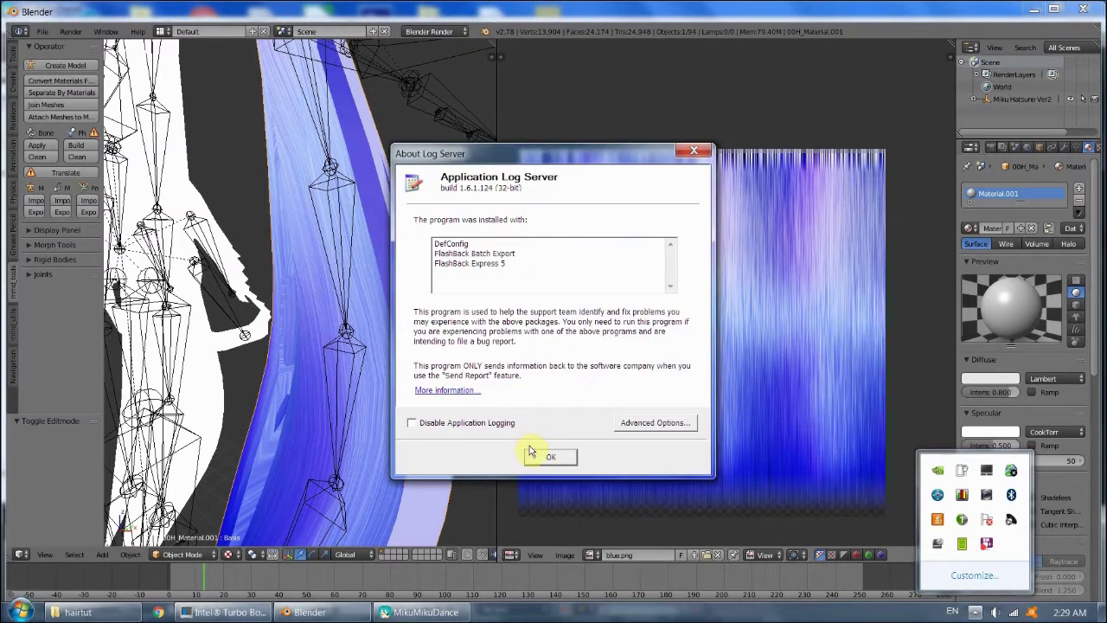
left_click(989, 544)
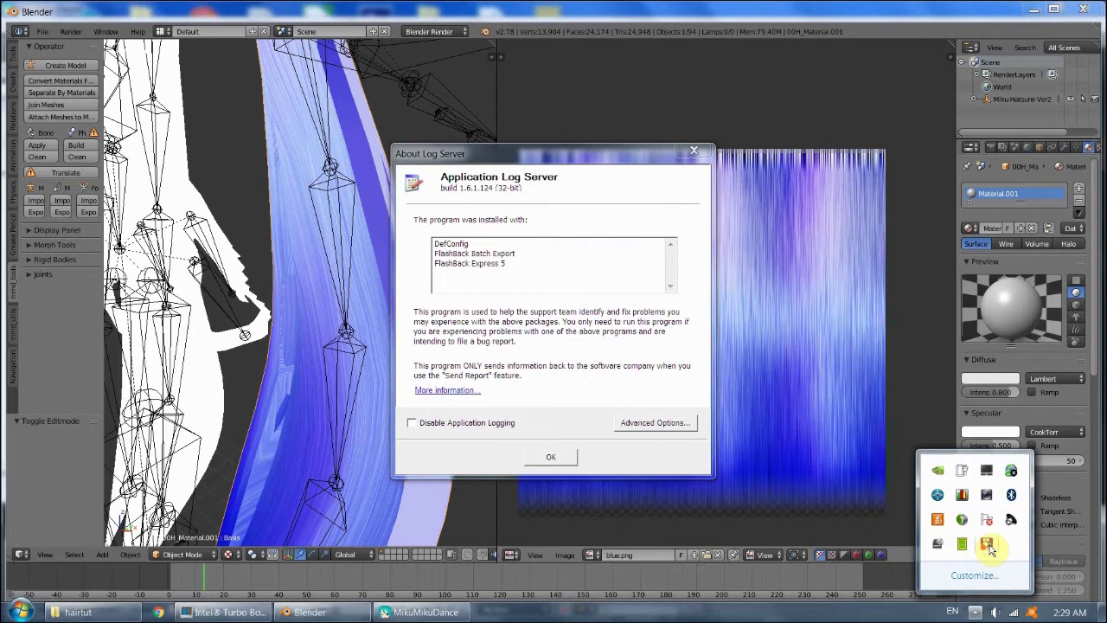
right_click(987, 544)
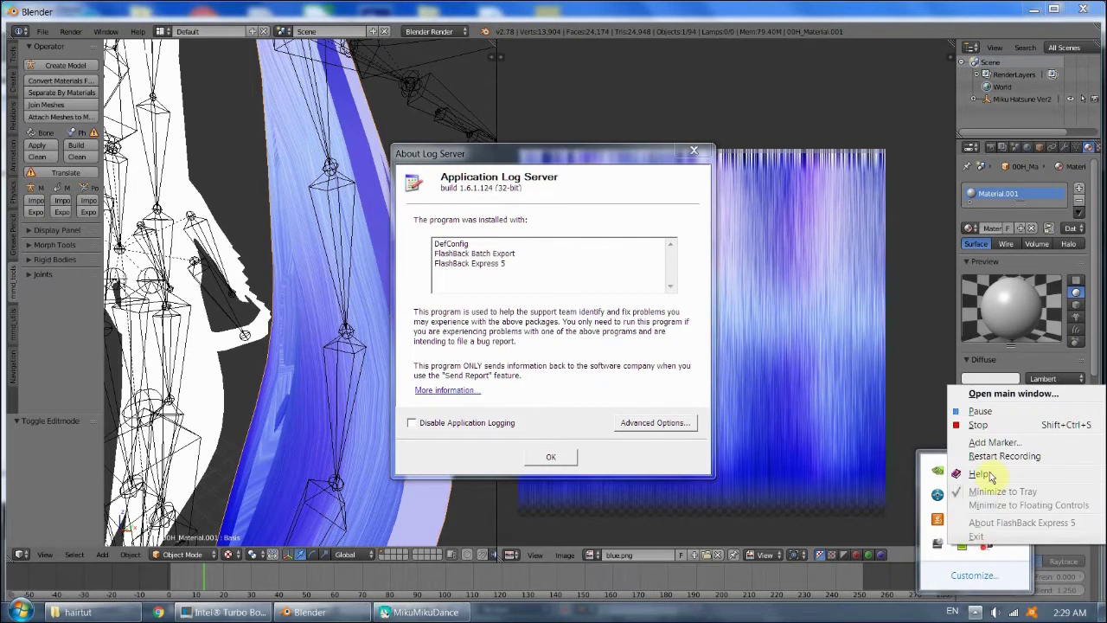
left_click(988, 427)
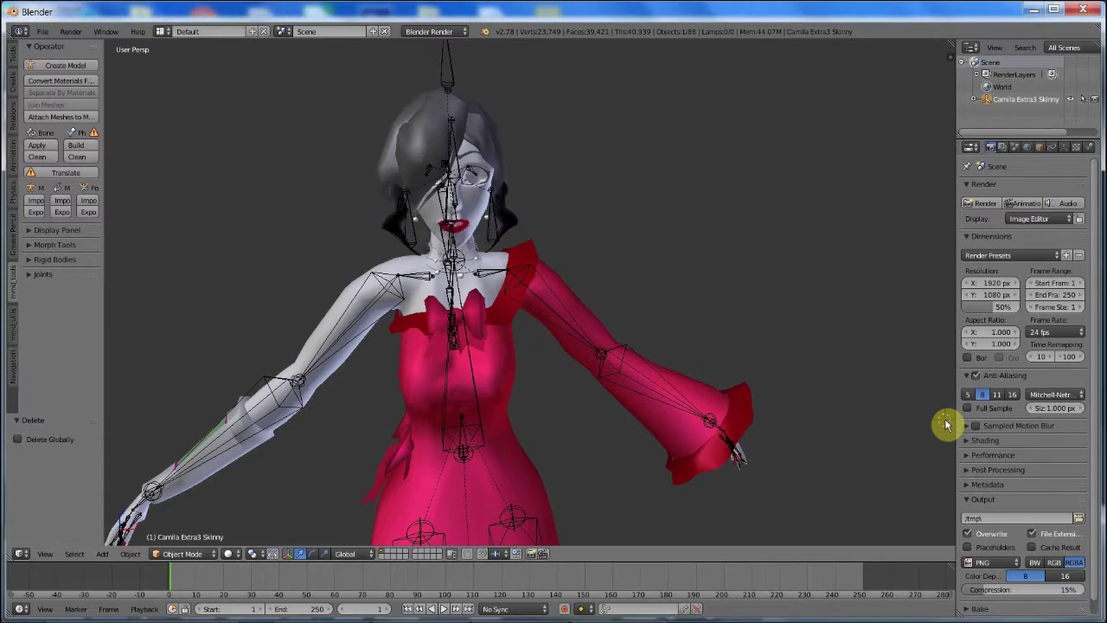
Step: Examine the Camila Extra3 Skinny model's braided hair from behind
mouse_move(605, 614)
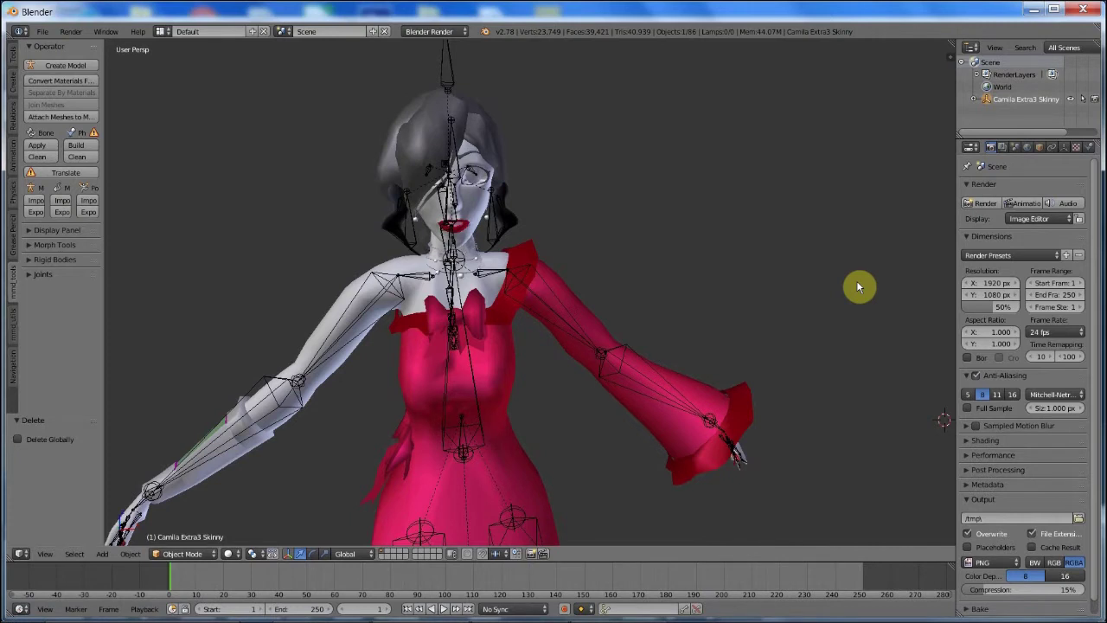
middle_click_drag(709, 225, 498, 213)
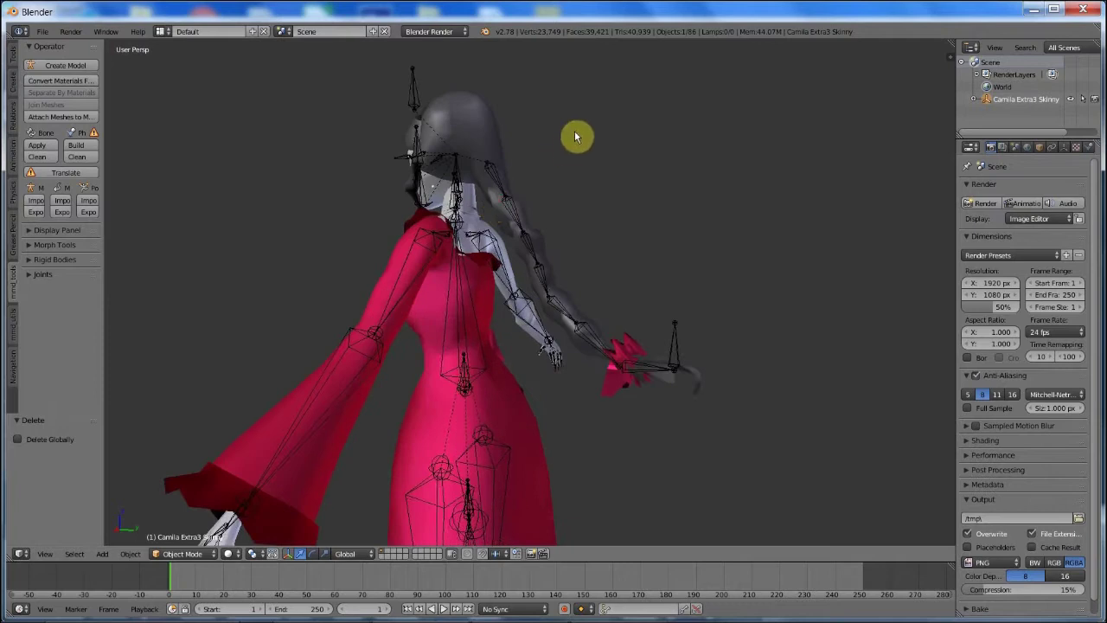
middle_click_drag(576, 136, 575, 224)
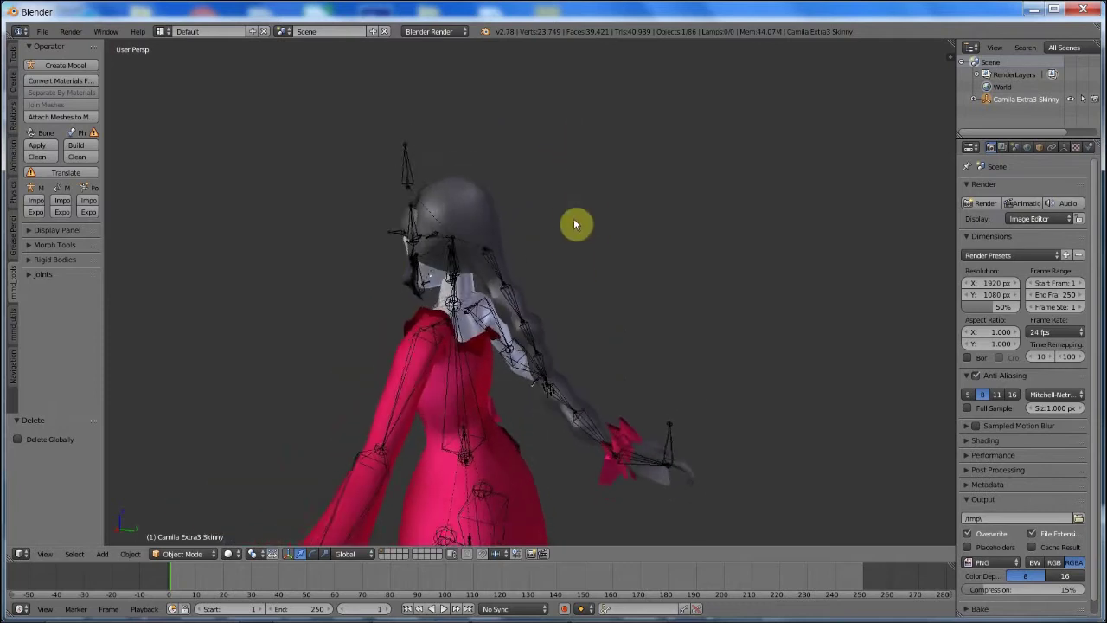
Step: Separate the Camila Extra3 Skinny mesh by materials and select the 00M_Braid hair object
right_click(482, 229)
left_click(58, 93)
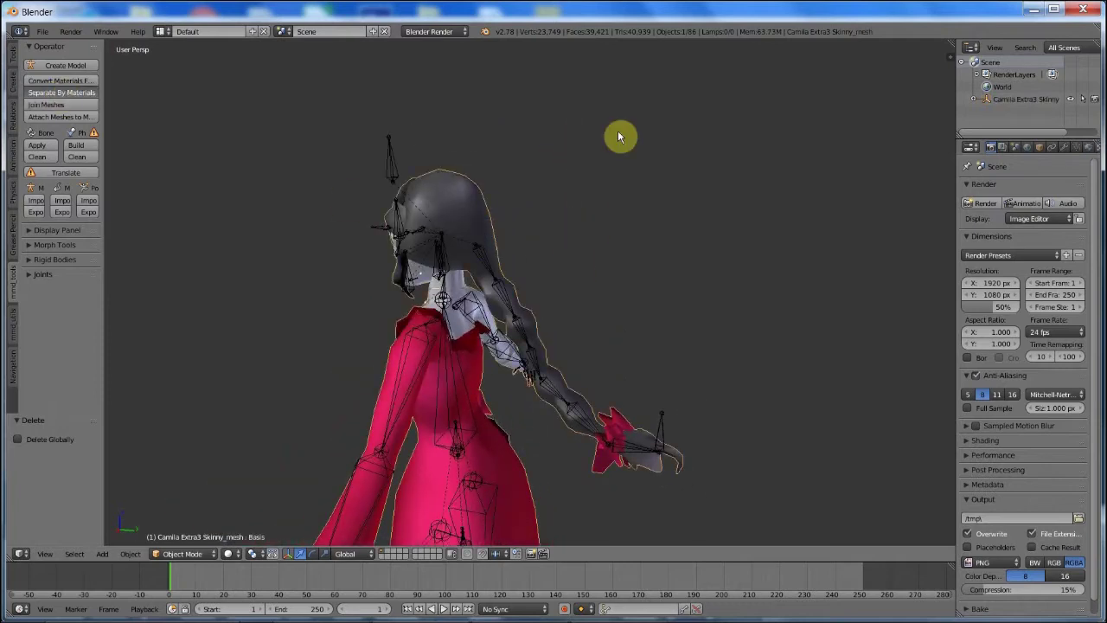
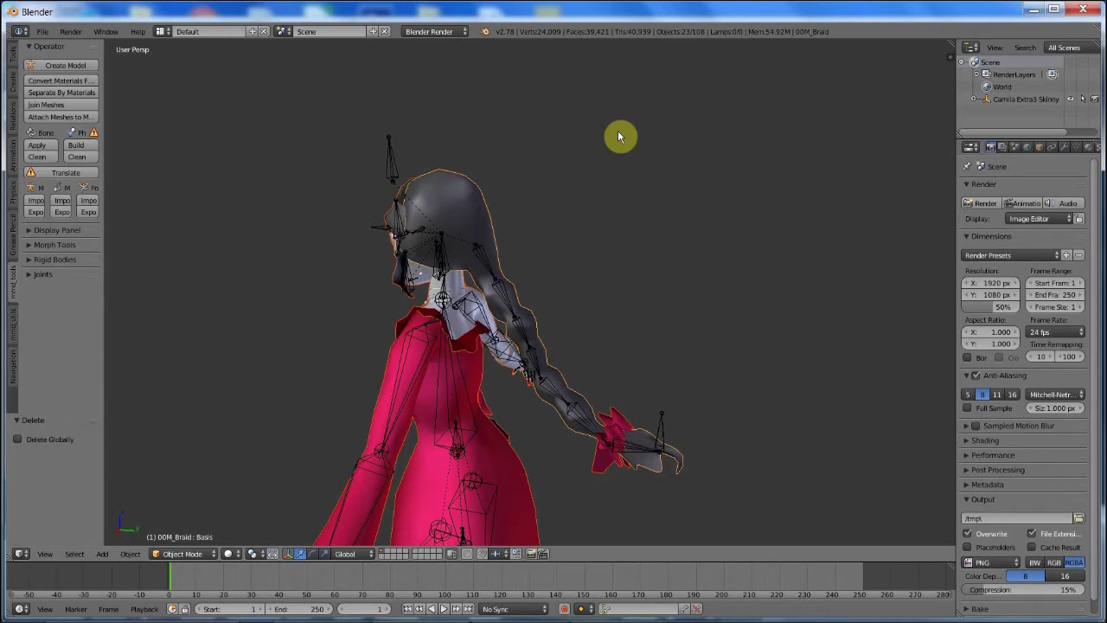
right_click(489, 290)
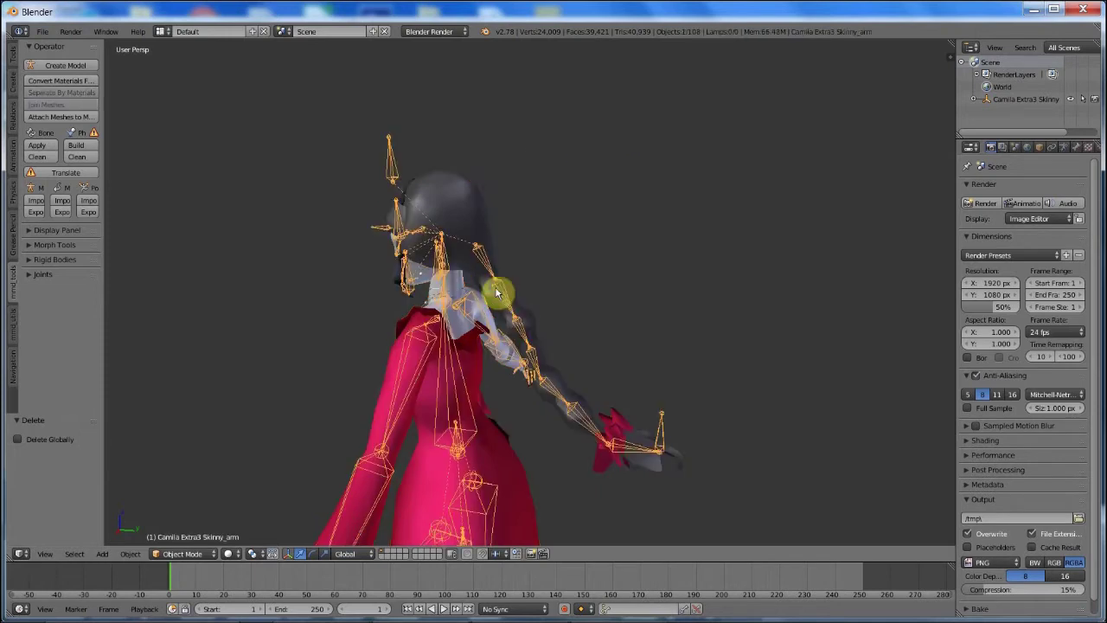
right_click(464, 199)
middle_click_drag(463, 199, 752, 275)
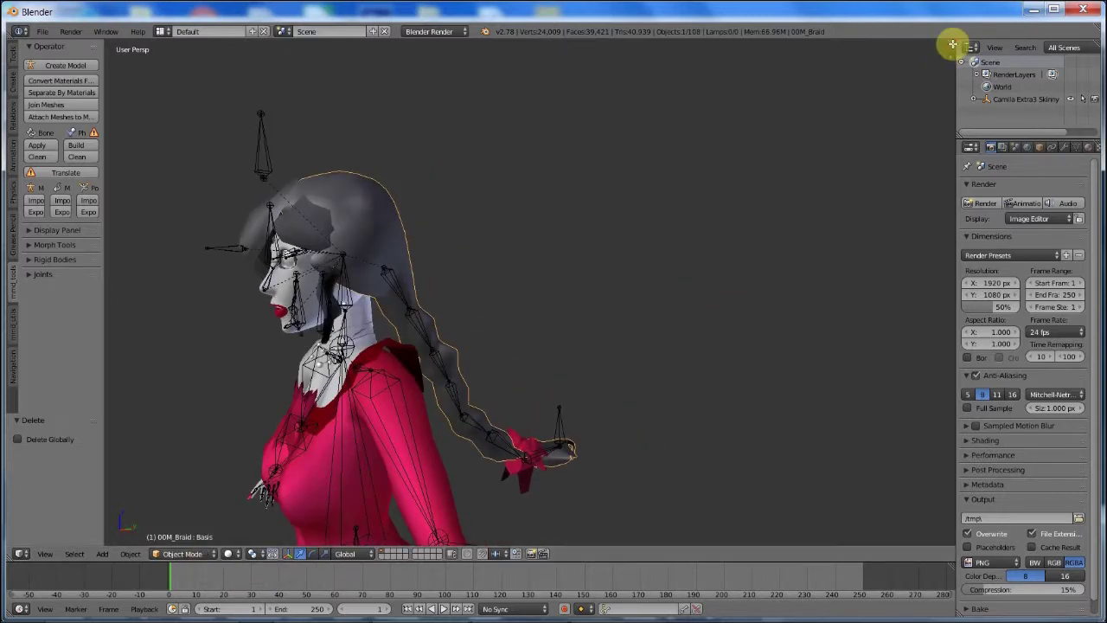
Step: Split the 3D view into two side-by-side areas and make the new one a UV/Image Editor
left_click_drag(949, 42, 510, 127)
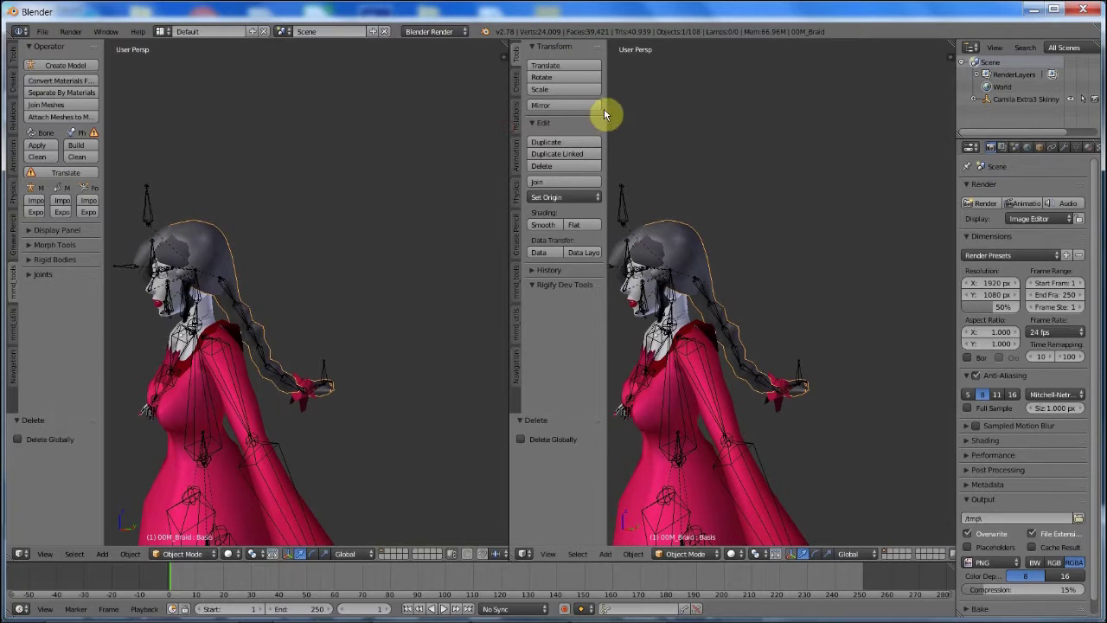
left_click_drag(599, 108, 397, 140)
left_click(524, 553)
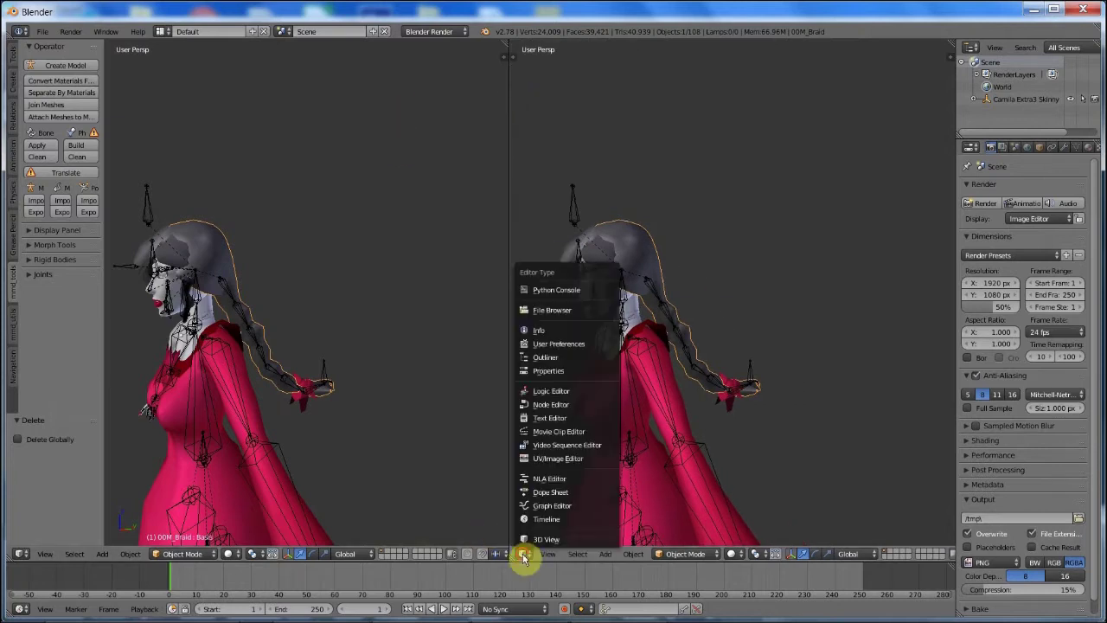
left_click(563, 459)
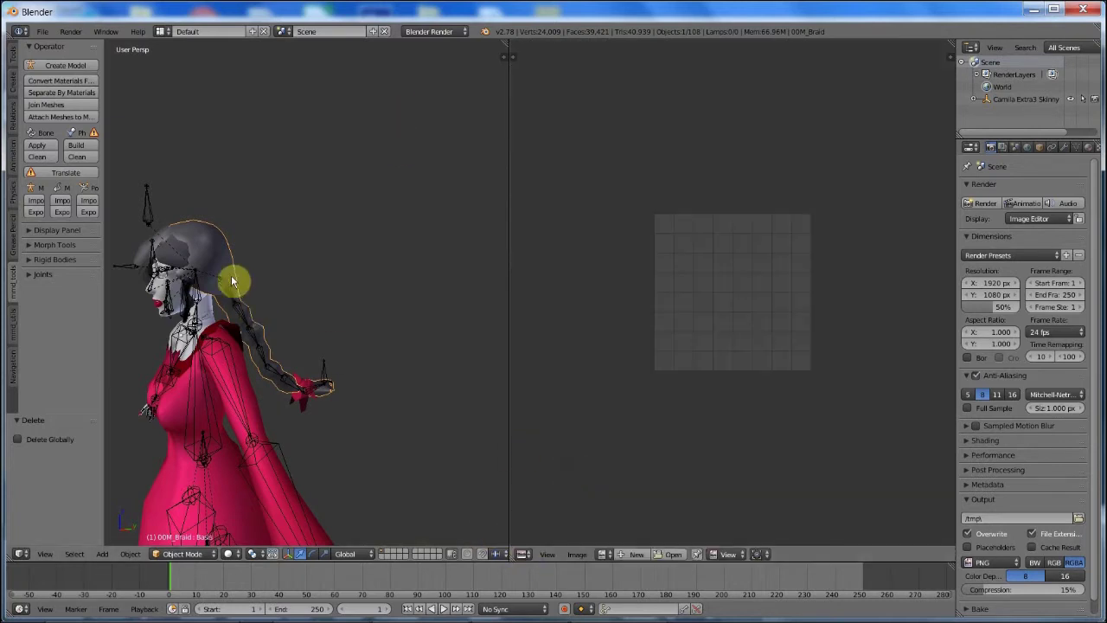
Step: Put the 00M_Braid object into Edit Mode and select the linked geometry of the hair cap to show its UVs
left_click(181, 554)
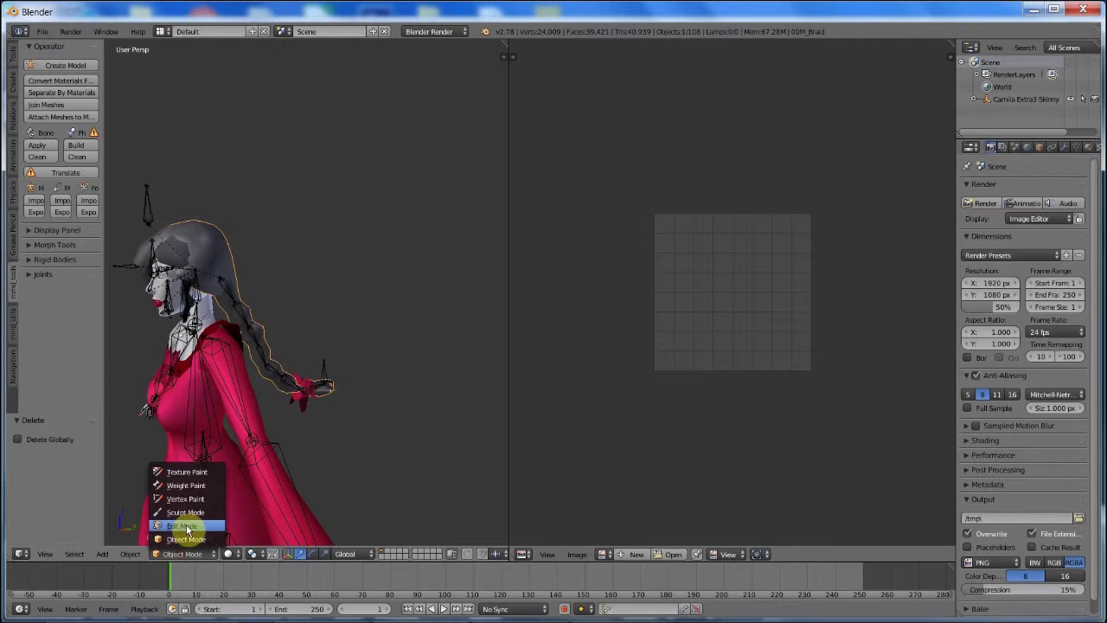
left_click(185, 526)
middle_click_drag(326, 301, 296, 310)
right_click(247, 258)
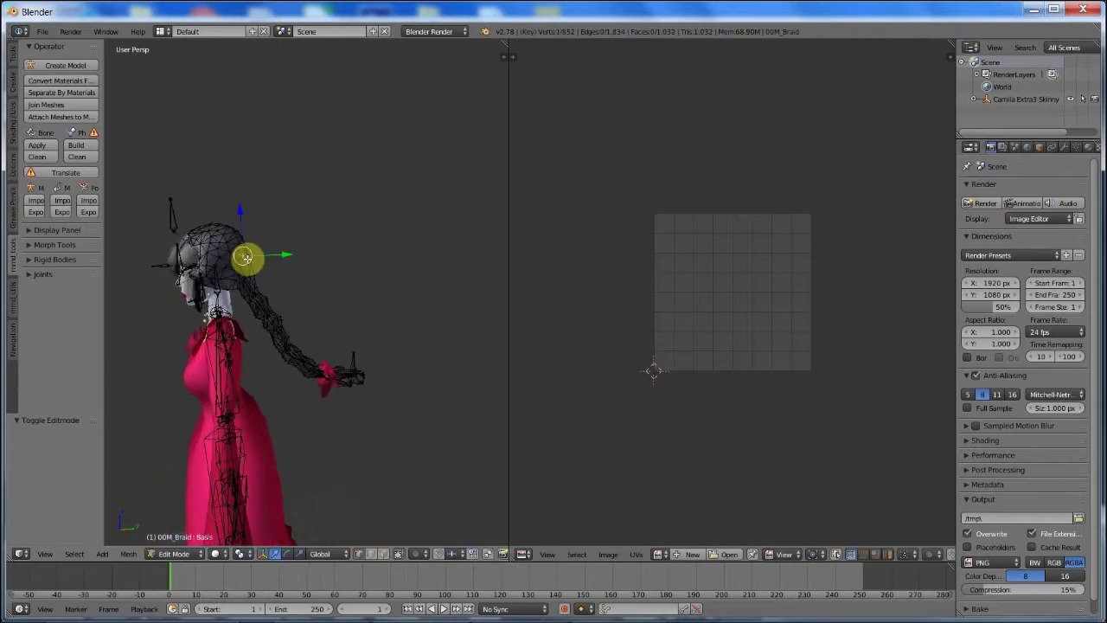
key("l")
scroll(248, 258, "up", 6)
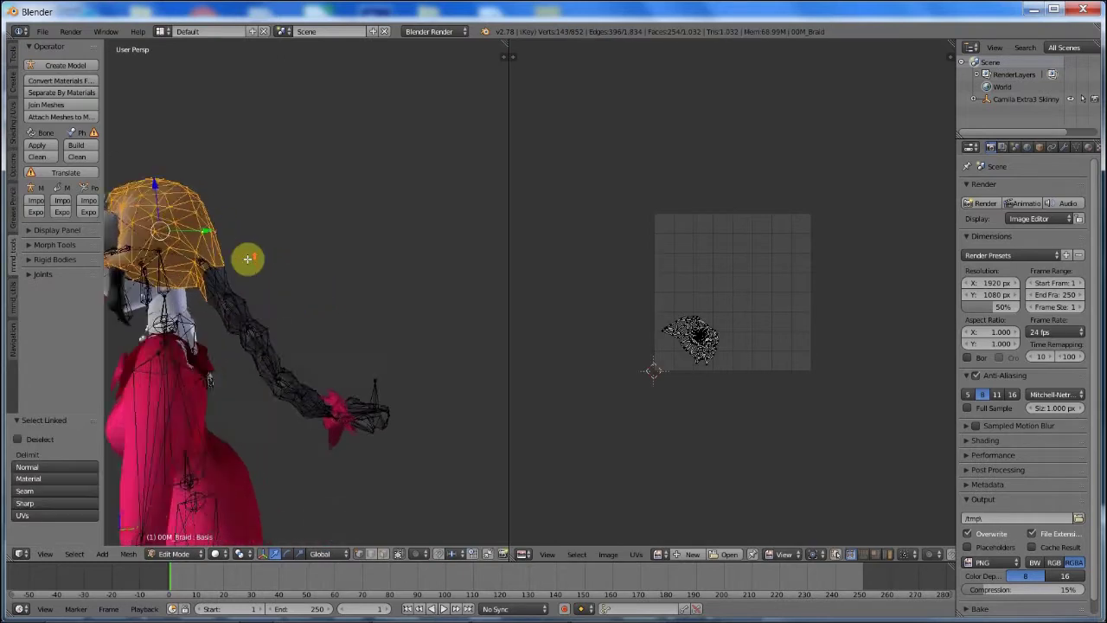
scroll(251, 260, "up", 5)
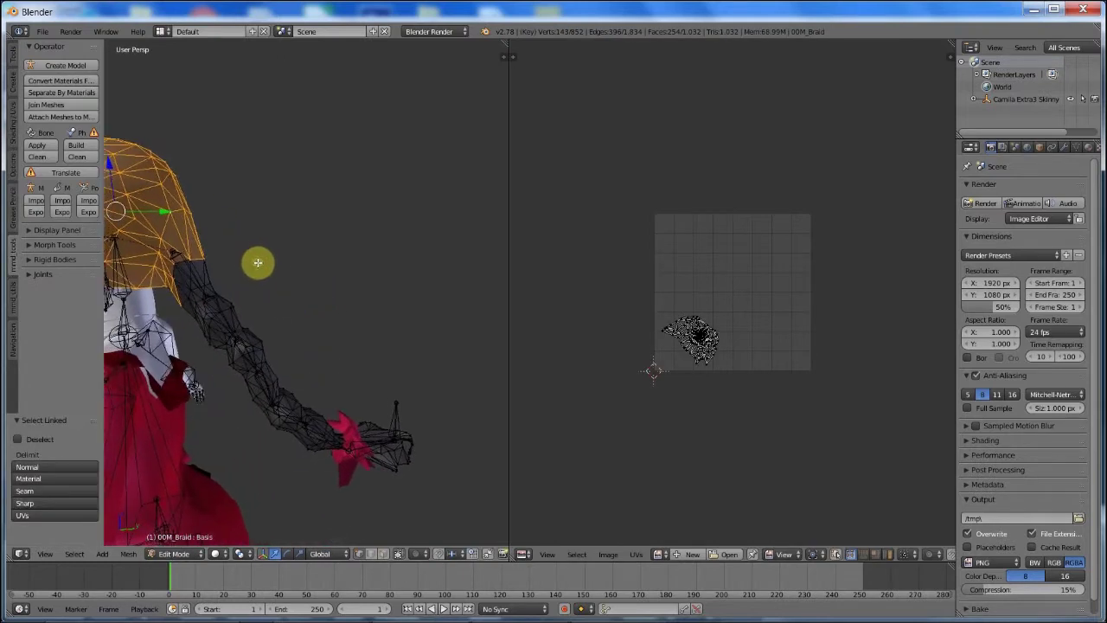
scroll(350, 252, "up", 4)
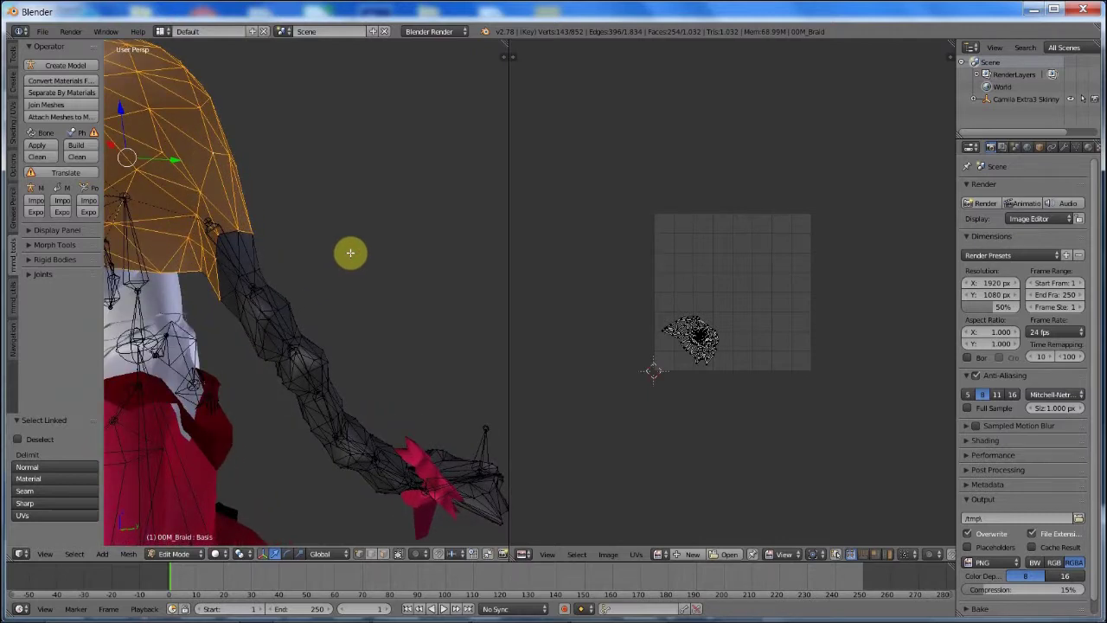
Step: Select one linked segment of the upper braid to inspect its separate UV island
right_click(270, 339)
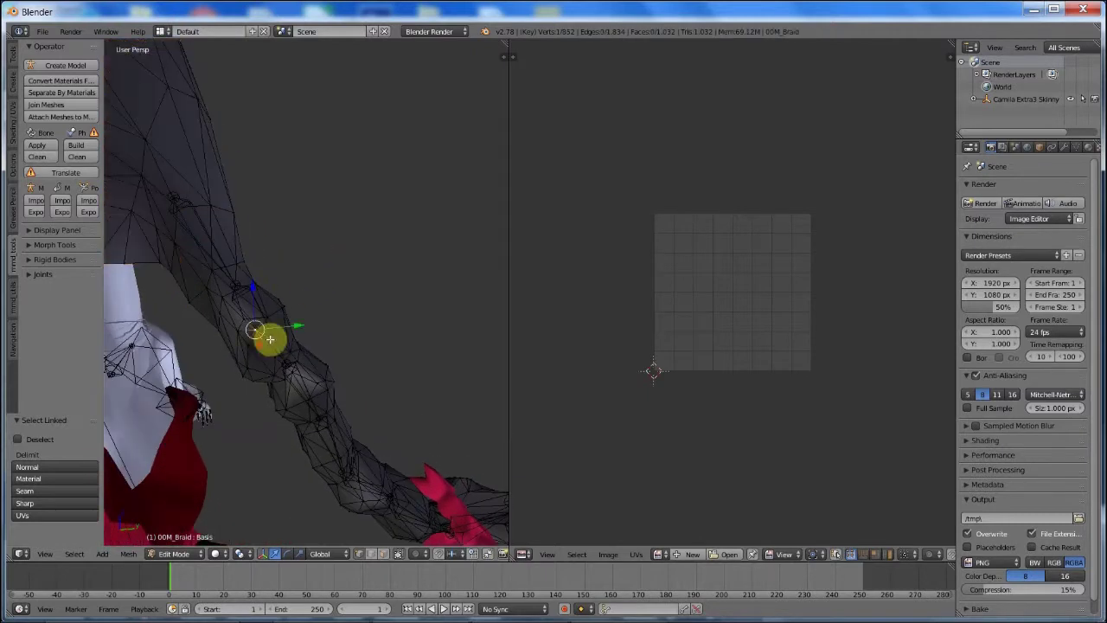
key("ctrl+l")
middle_click_drag(280, 334, 286, 323)
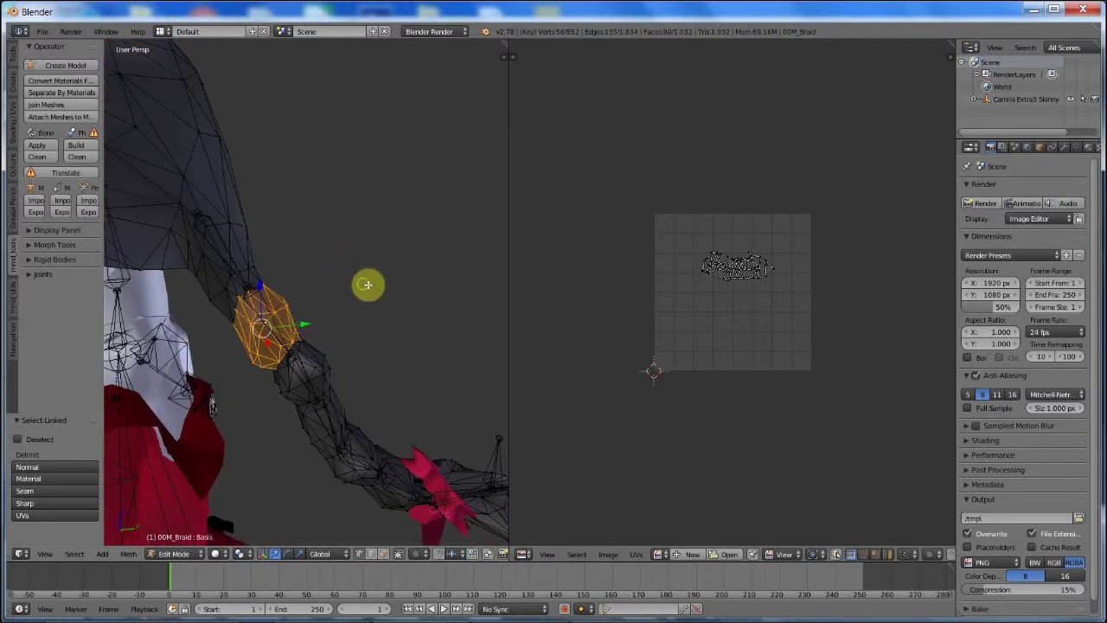
middle_click_drag(365, 284, 378, 284)
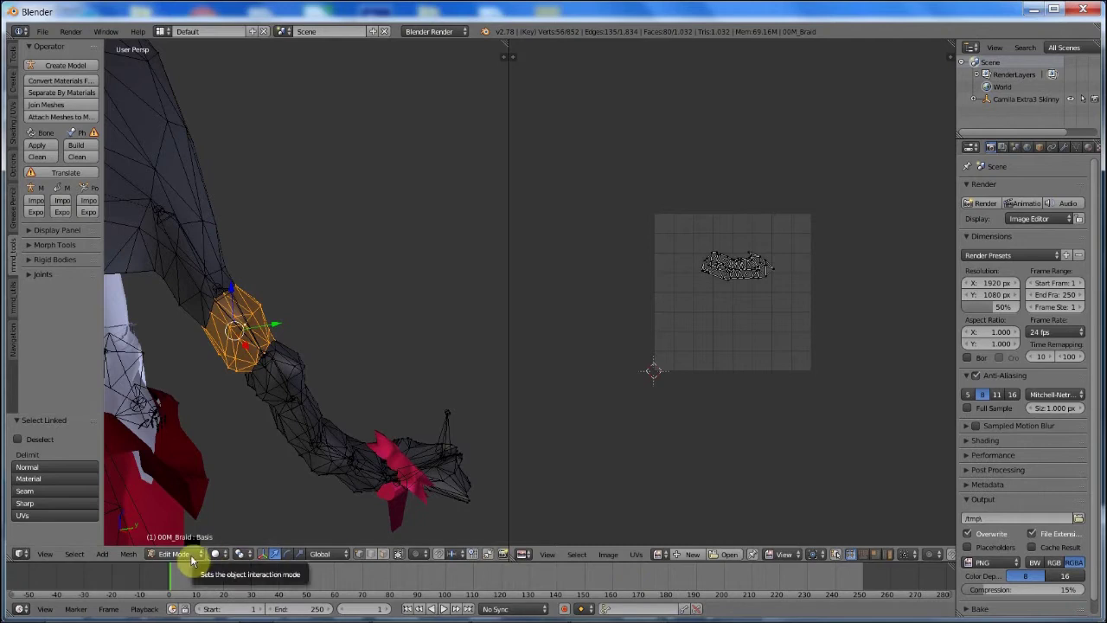
Step: Select the linked braid segments one after another down to the loose end past the bow, checking their UV islands
right_click(288, 389)
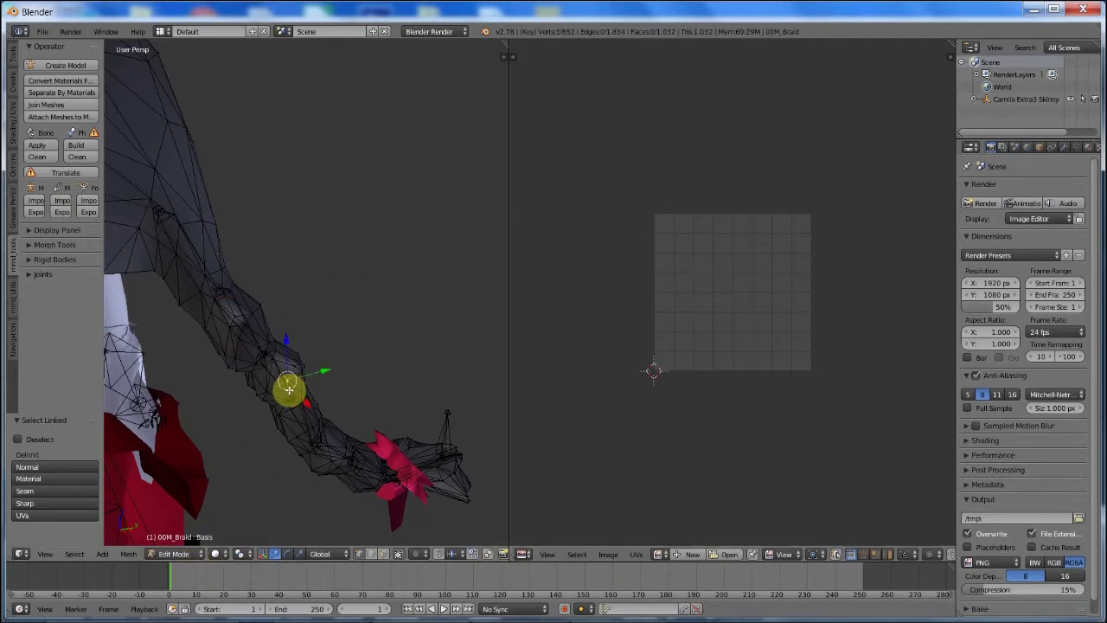
key("l")
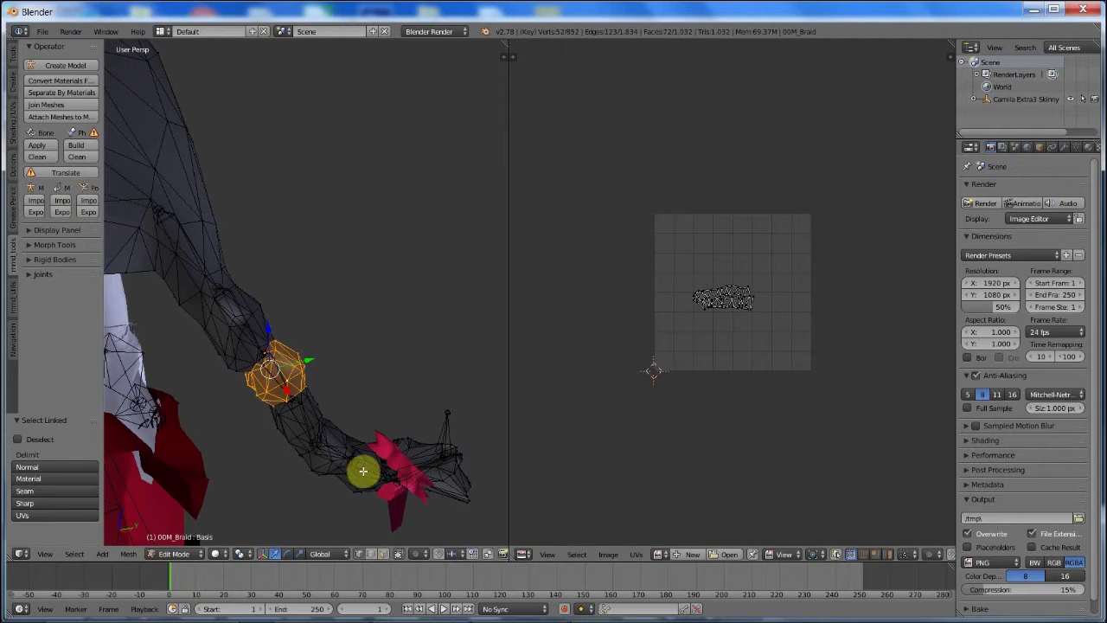
right_click(295, 434)
key("l")
right_click(323, 448)
key("l")
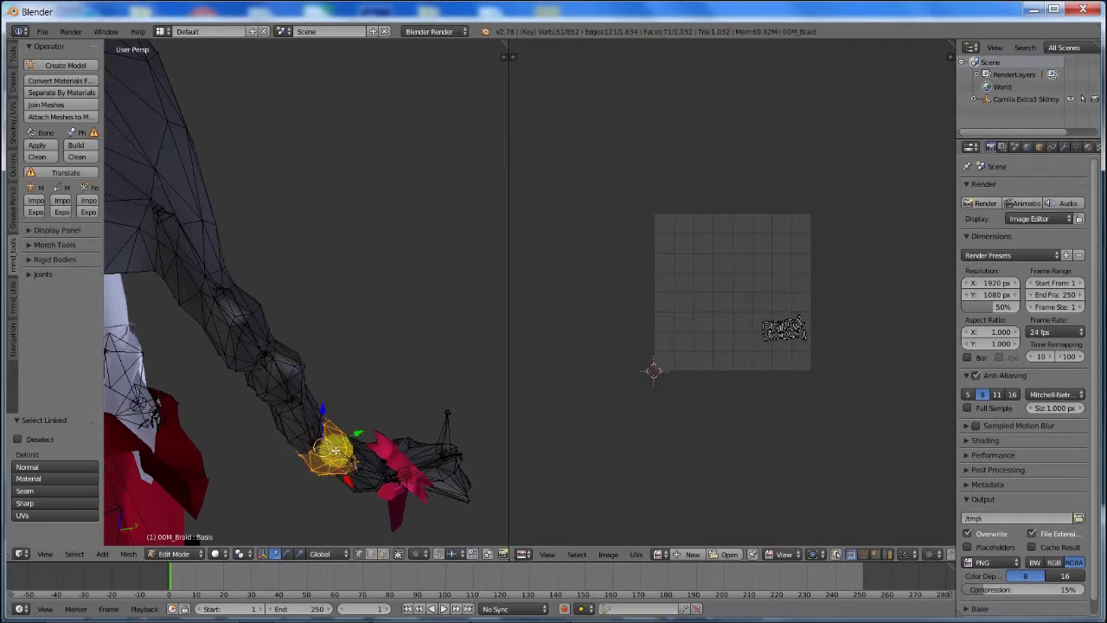
right_click(357, 461)
key("l")
right_click(403, 471, "shift")
key("l")
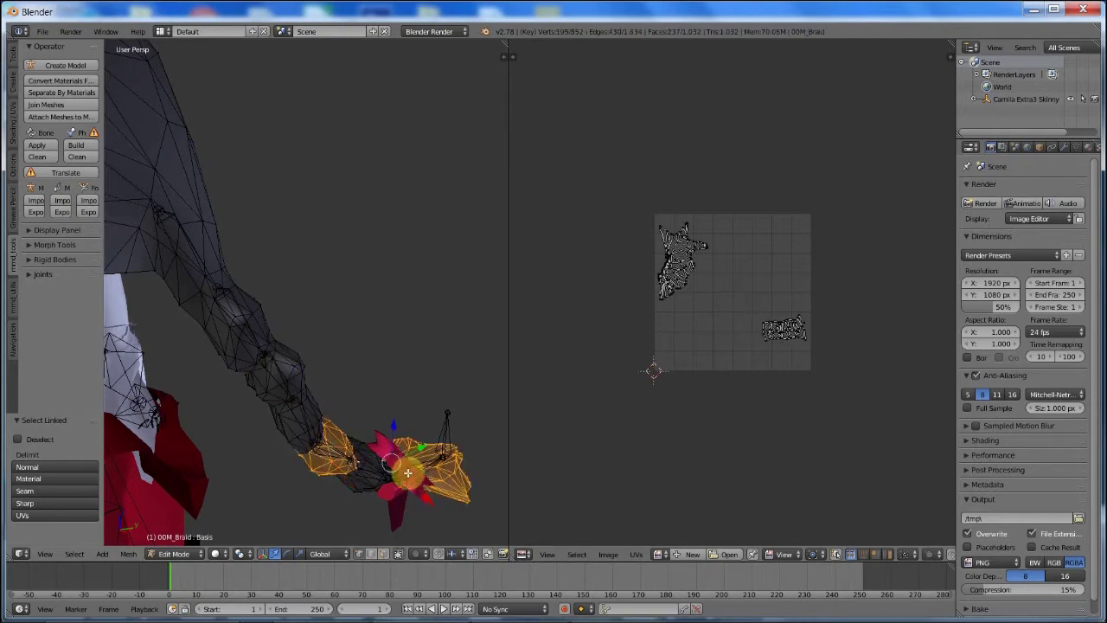
Step: Show the model in wireframe and box-select the entire braid from the hair cap to its tip
middle_click_drag(402, 466, 373, 339)
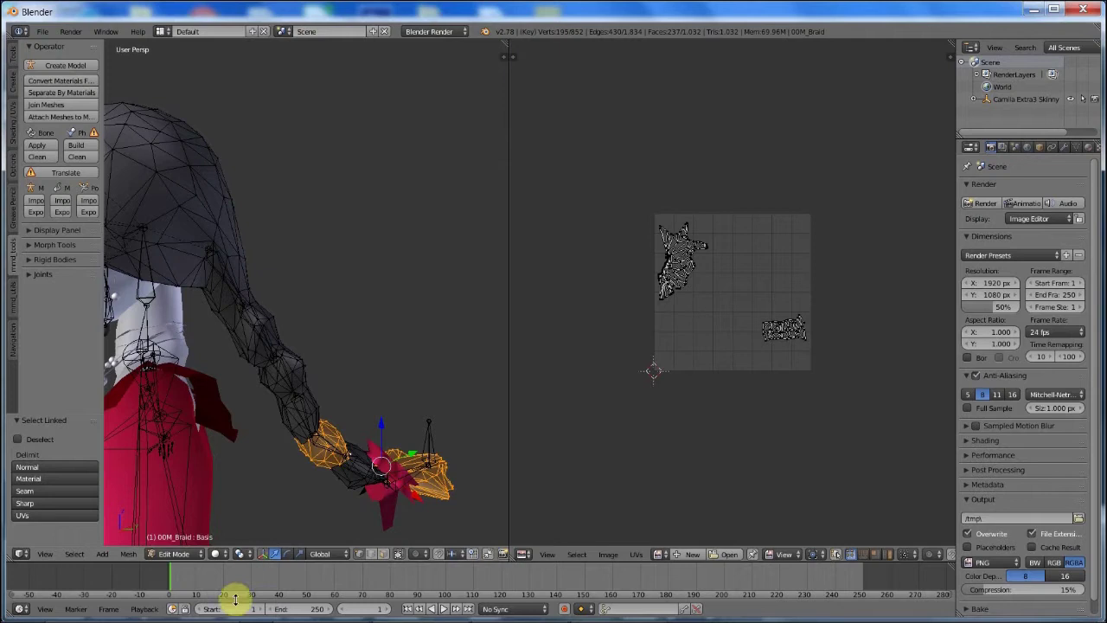
left_click(225, 560)
left_click(226, 528)
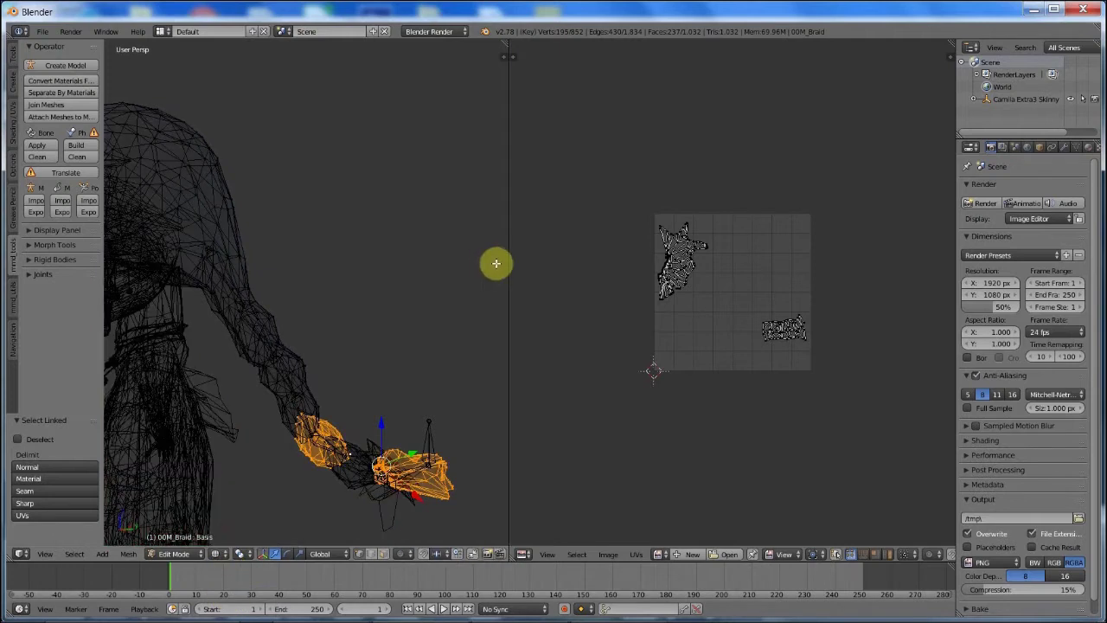
key("b")
left_click_drag(520, 271, 263, 509)
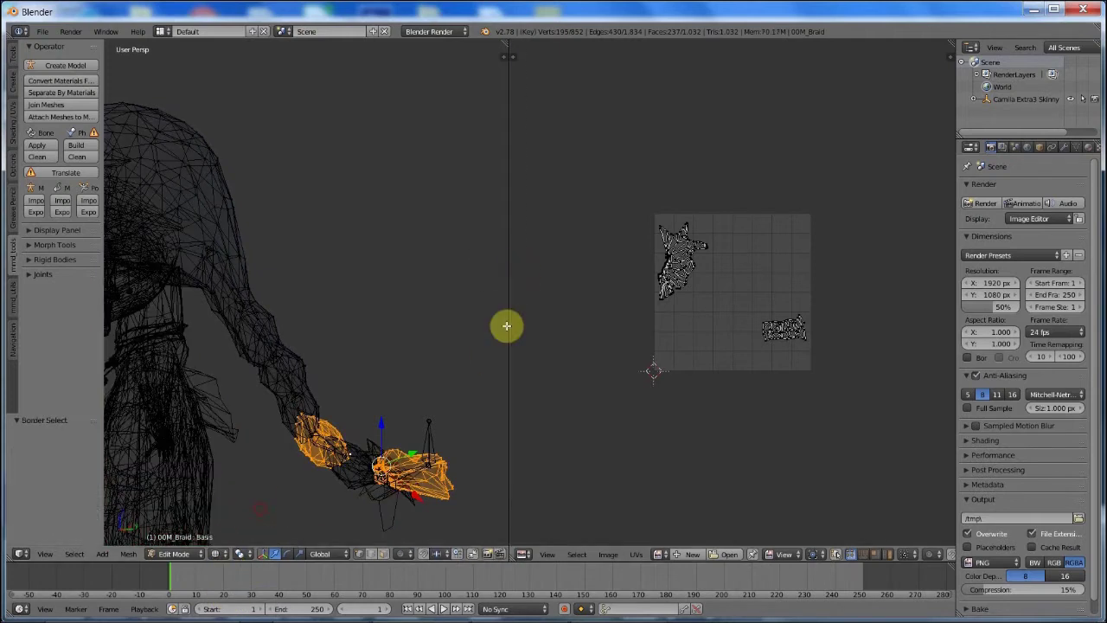
left_click(483, 280)
key("b")
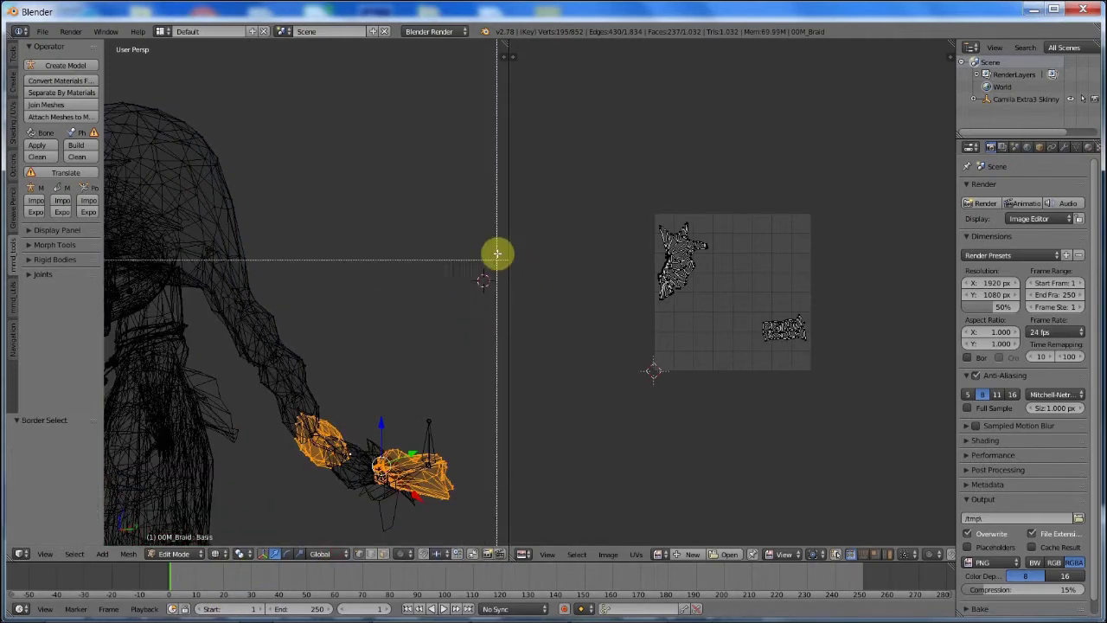
left_click_drag(492, 250, 192, 529)
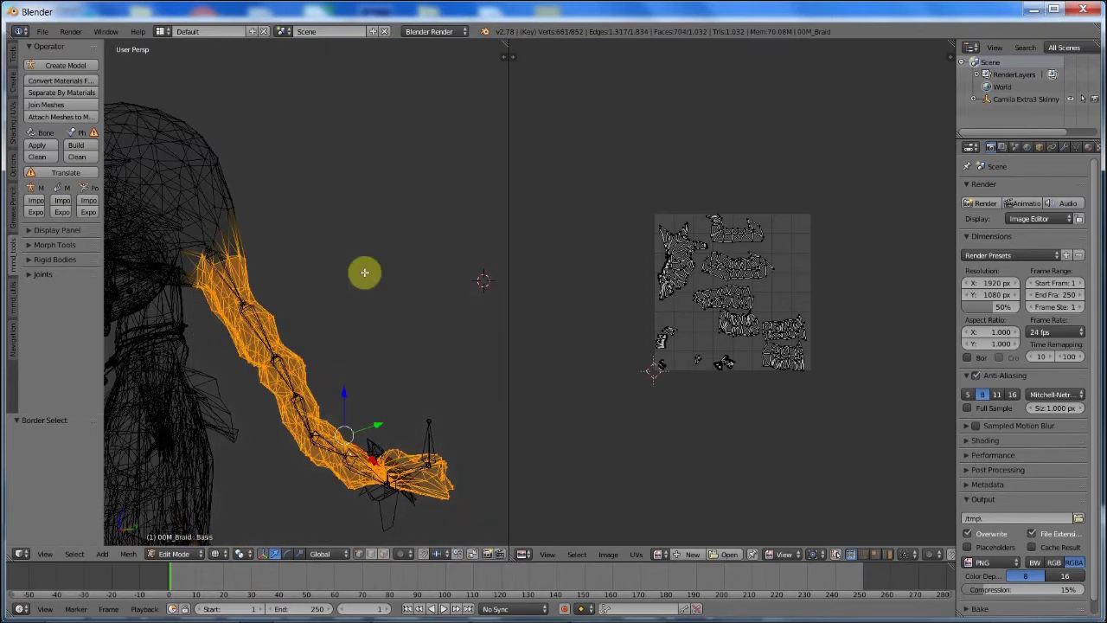
Step: Clear the seams on the selected braid edges
key("ctrl+e")
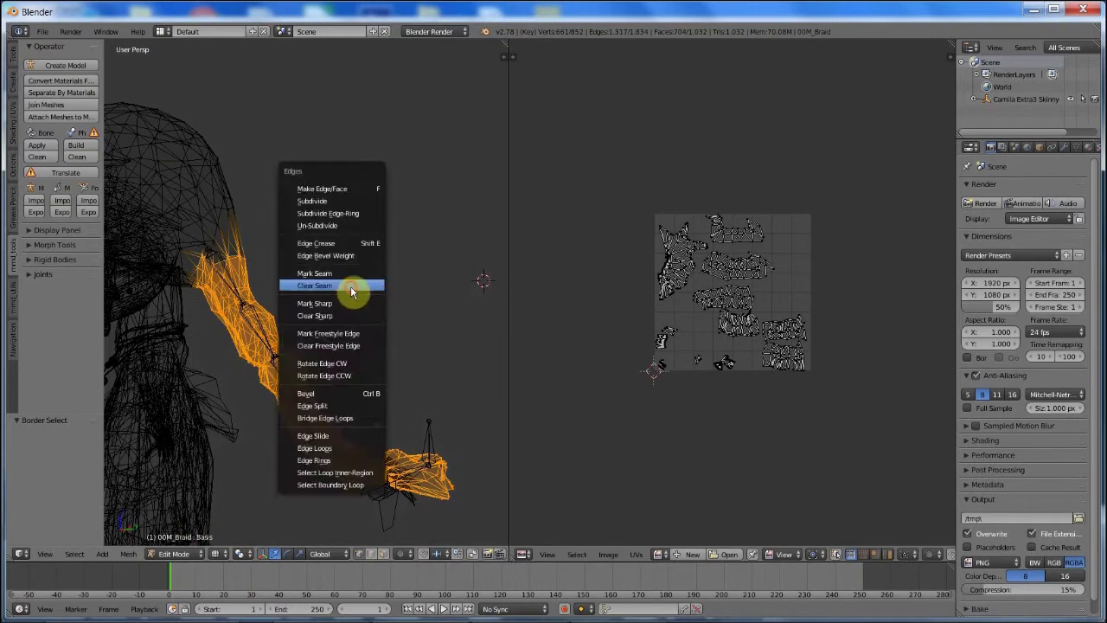
left_click(351, 287)
key("1")
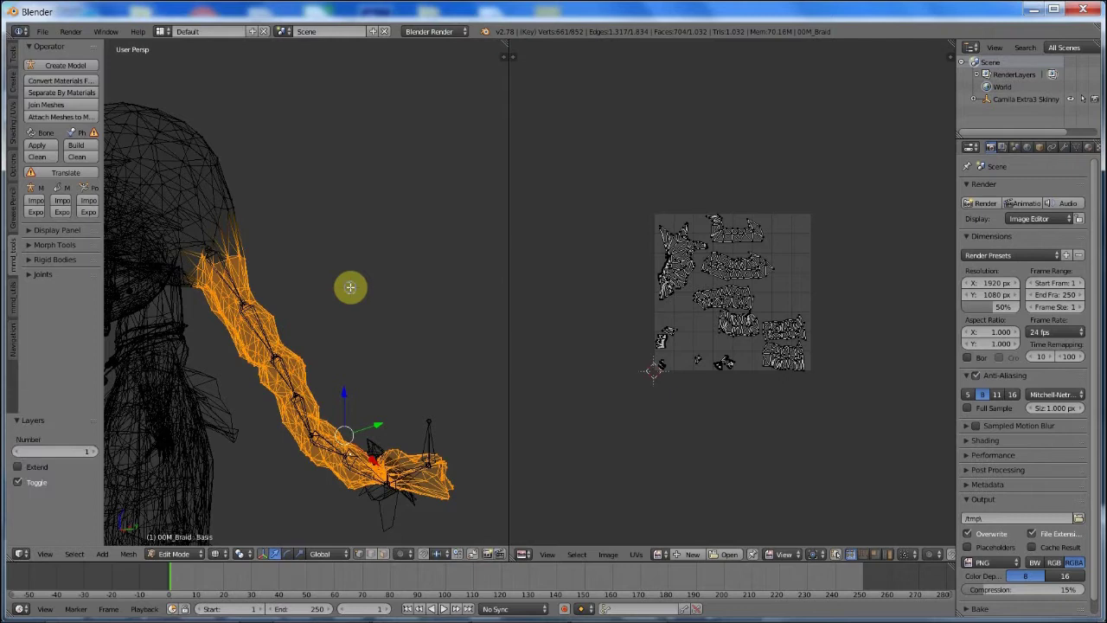
Step: Select the whole hair mesh and unwrap its UVs
key("a")
key("a")
key("u")
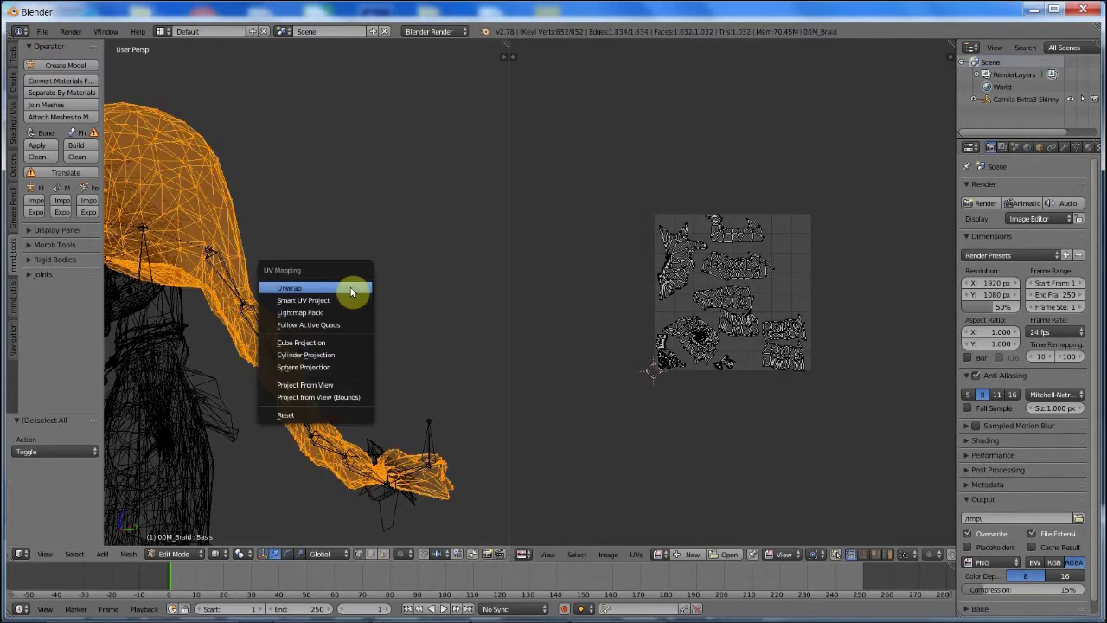
left_click(350, 287)
scroll(785, 381, "up", 2)
scroll(785, 381, "up", 1)
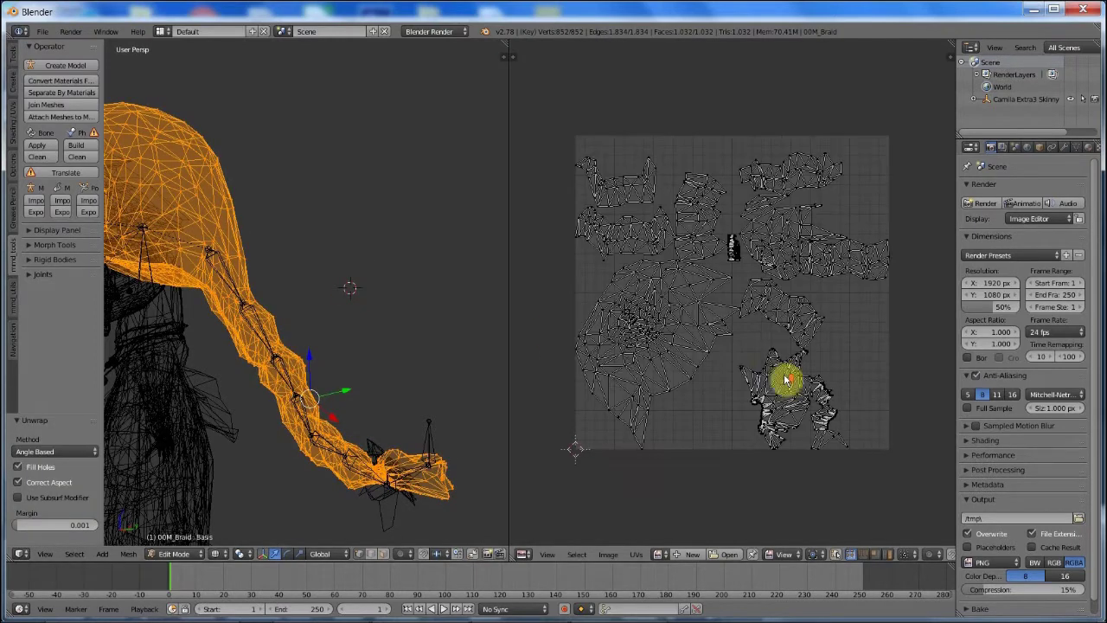
Step: Clear the seams on the entire hair mesh and unwrap it again
middle_click_drag(393, 288, 349, 383)
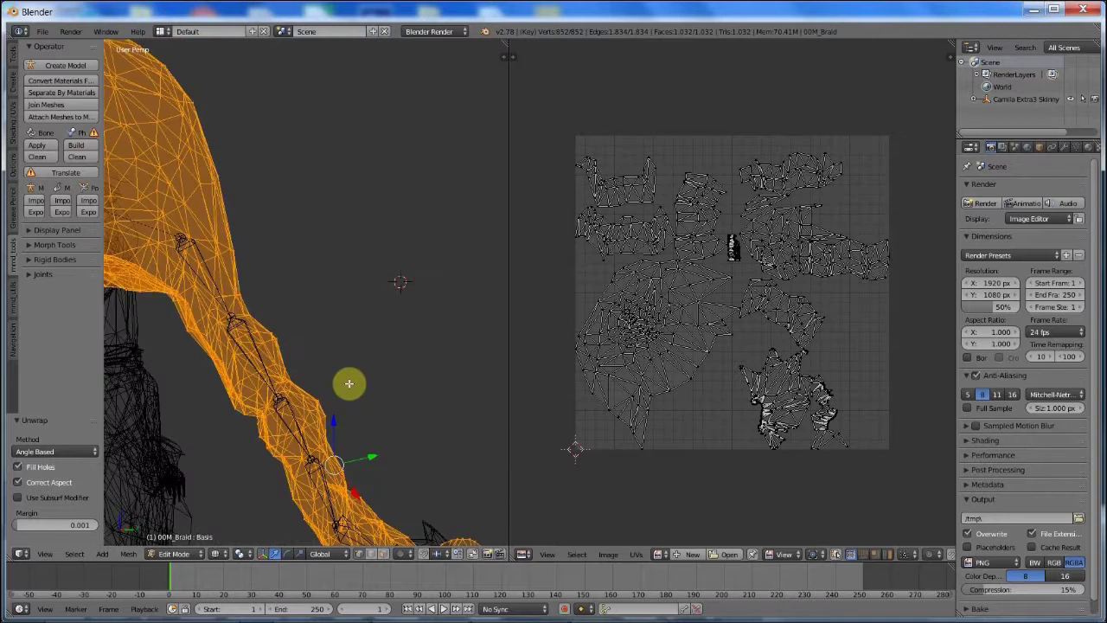
key("ctrl+e")
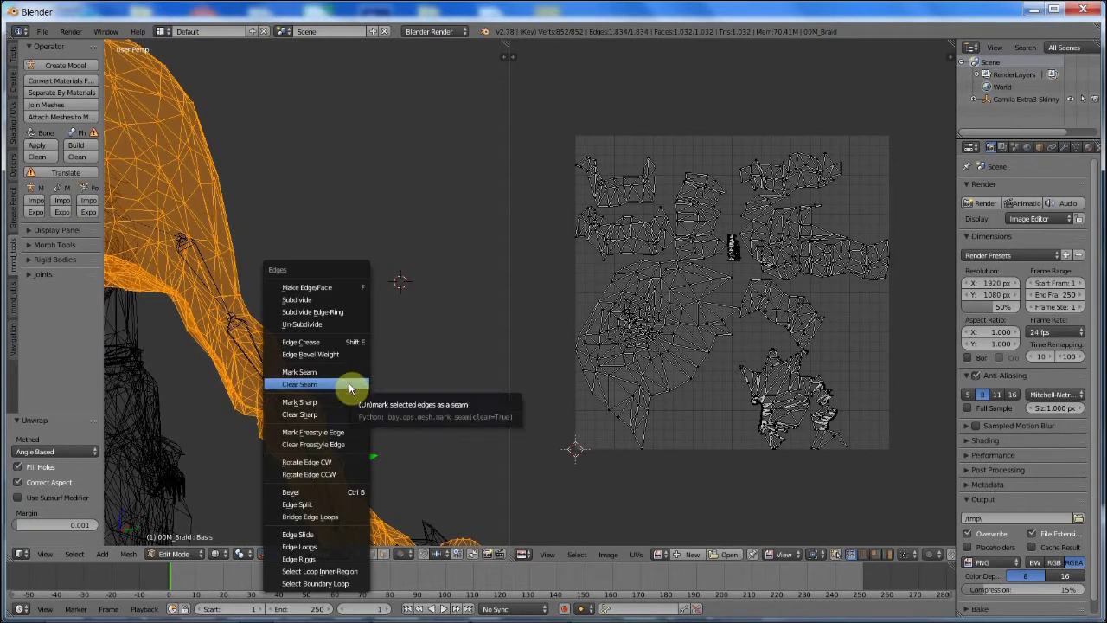
left_click(345, 384)
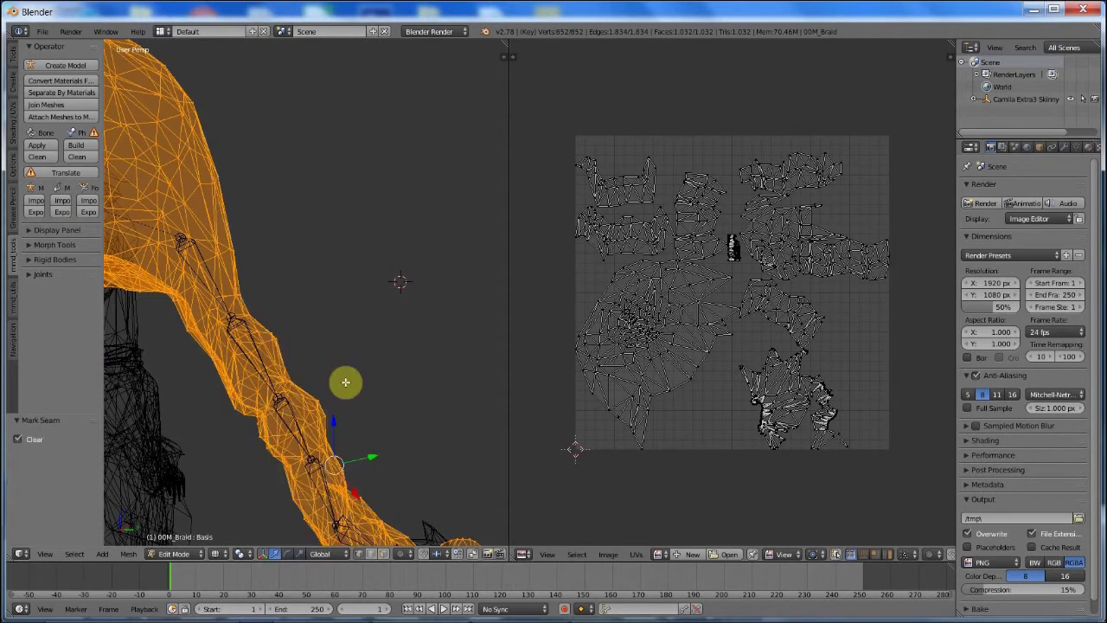
key("u")
left_click(345, 381)
middle_click_drag(345, 381, 387, 377)
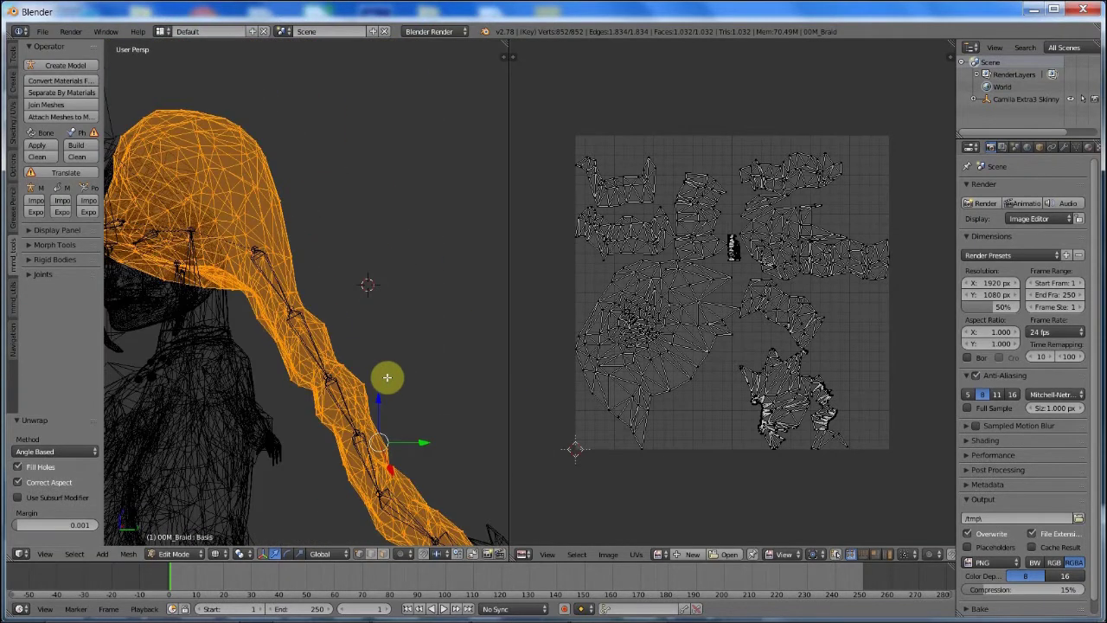
Step: Select a single vertex at the back edge of the hair cap, where the braid begins
scroll(386, 377, "up", 5)
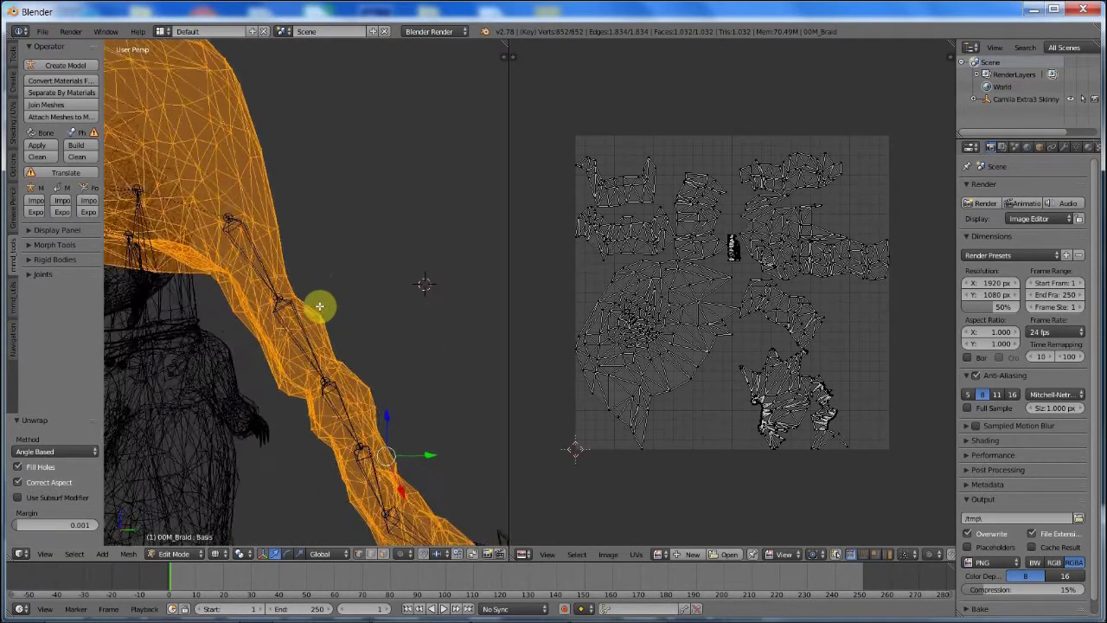
right_click(295, 258)
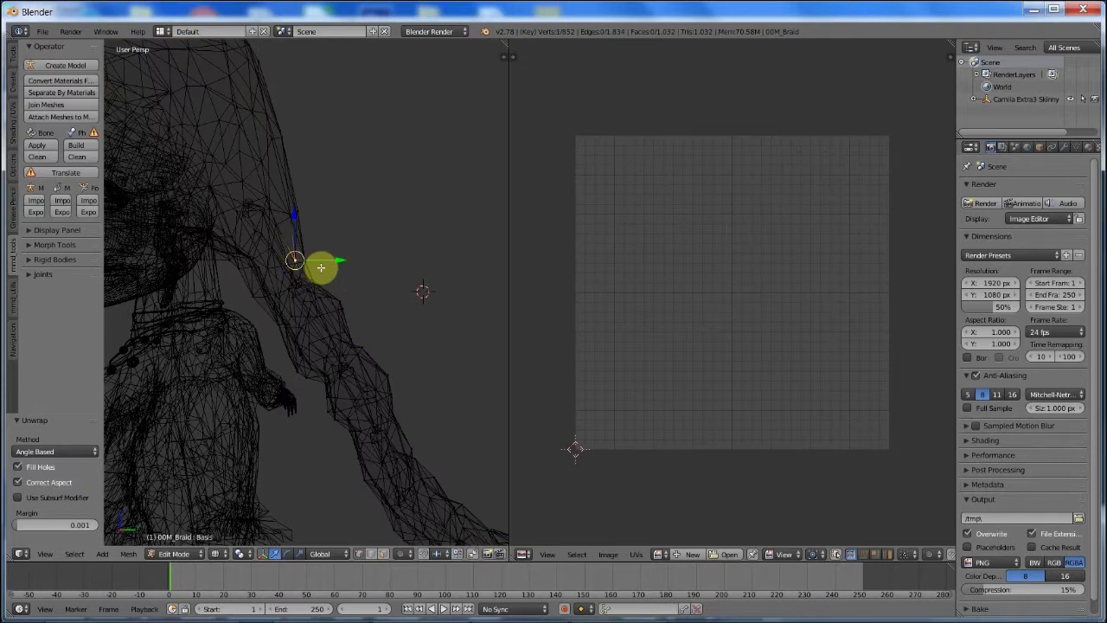
left_click(631, 612)
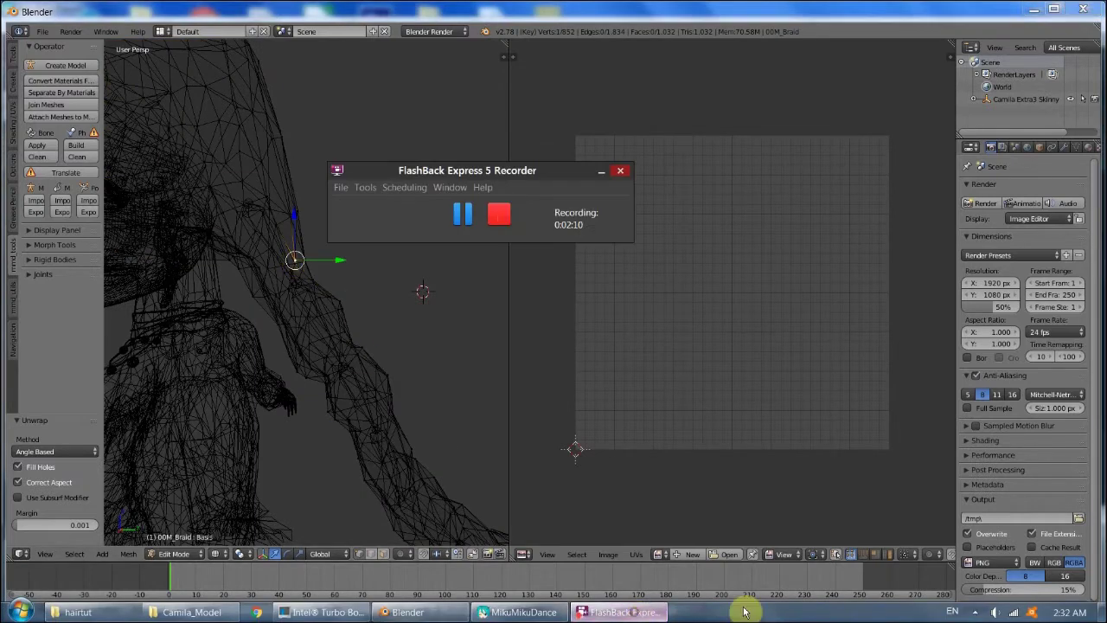
left_click(499, 214)
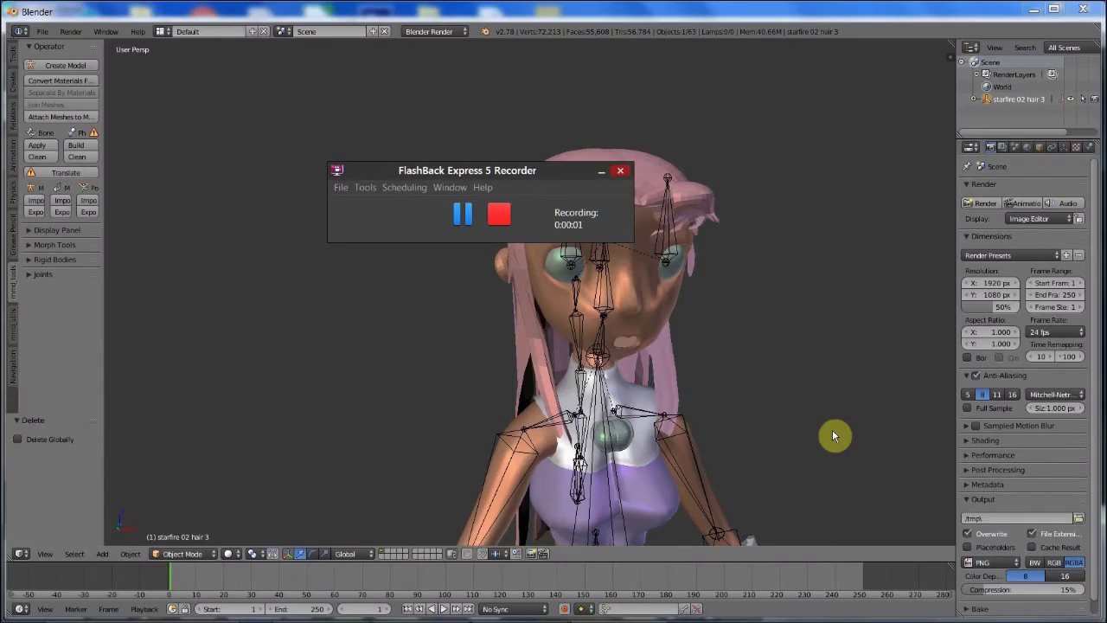
Step: Select the mesh of the starfire hair model and separate it by materials
middle_click_drag(831, 429, 633, 430)
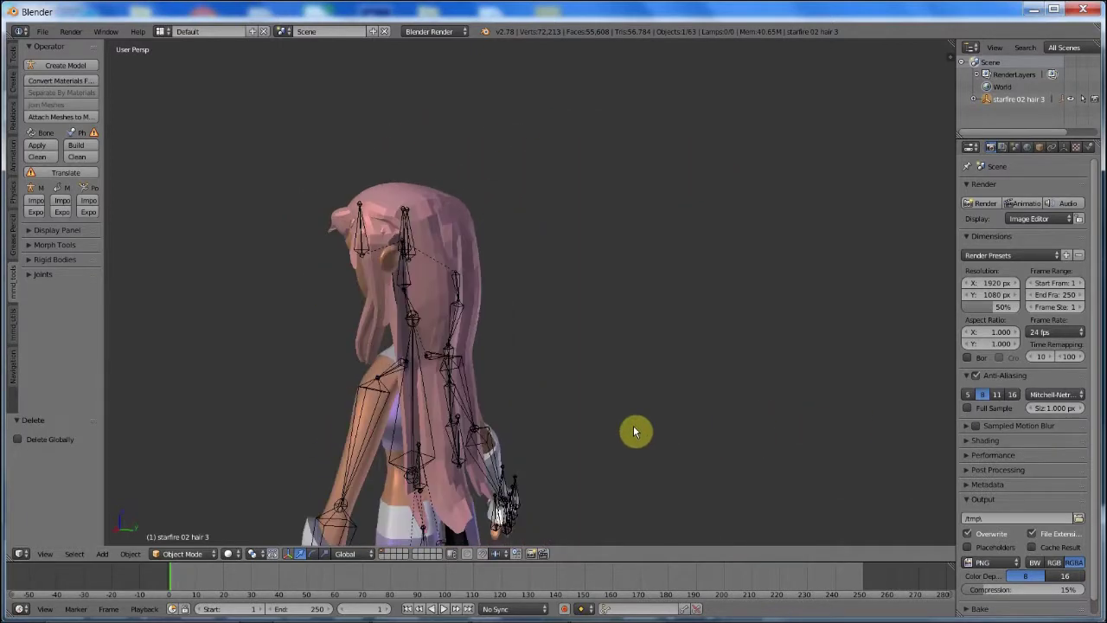
scroll(585, 317, "up", 2)
right_click(456, 287)
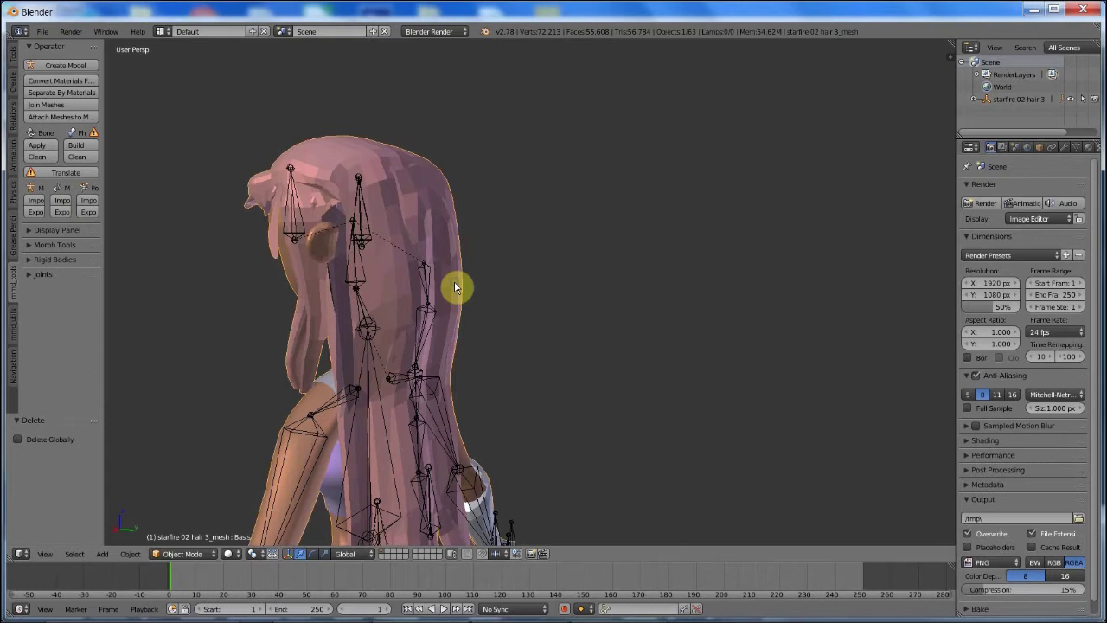
left_click(61, 93)
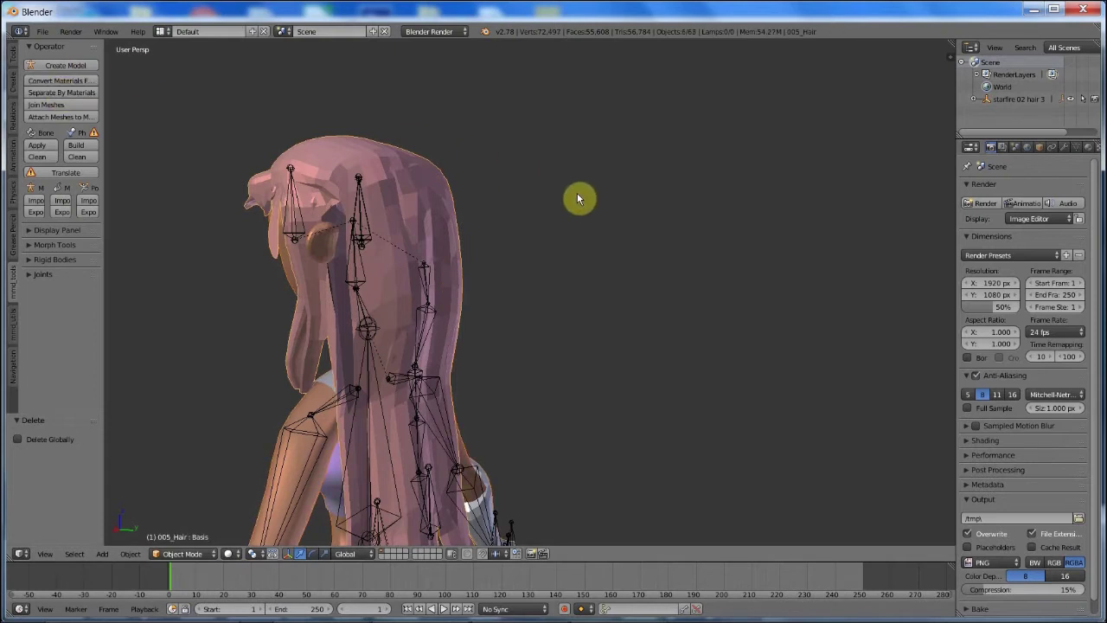
Step: Put the separated pink hair mesh into Edit Mode and select linked pieces at the back of the hair
left_click(183, 553)
left_click(188, 525)
left_click(383, 276)
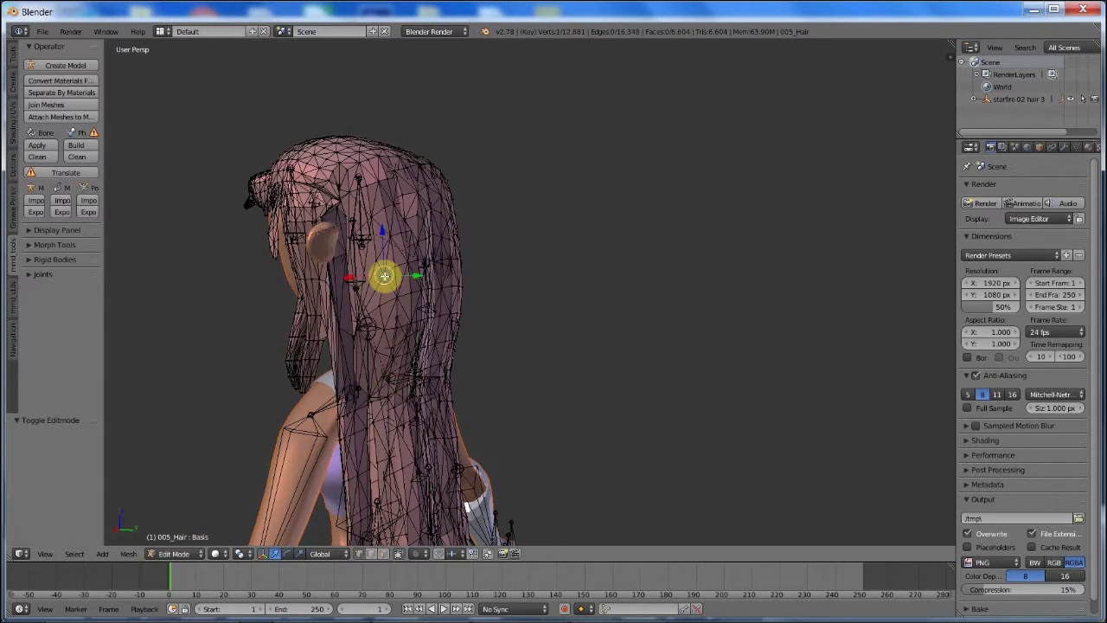
middle_click_drag(383, 277, 317, 311)
key("l")
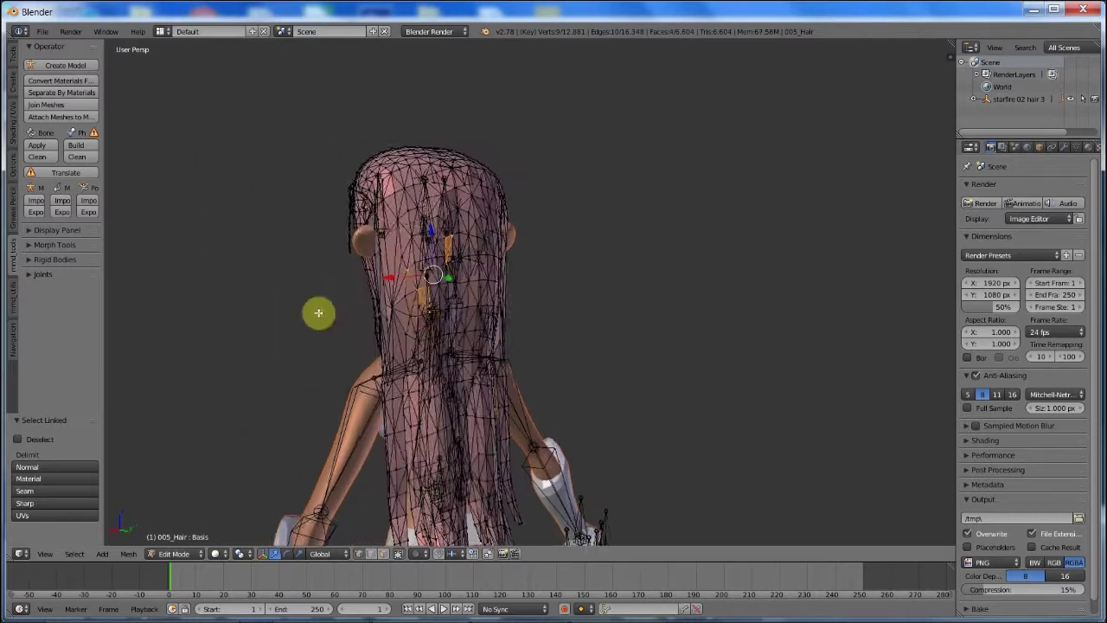
right_click(479, 395)
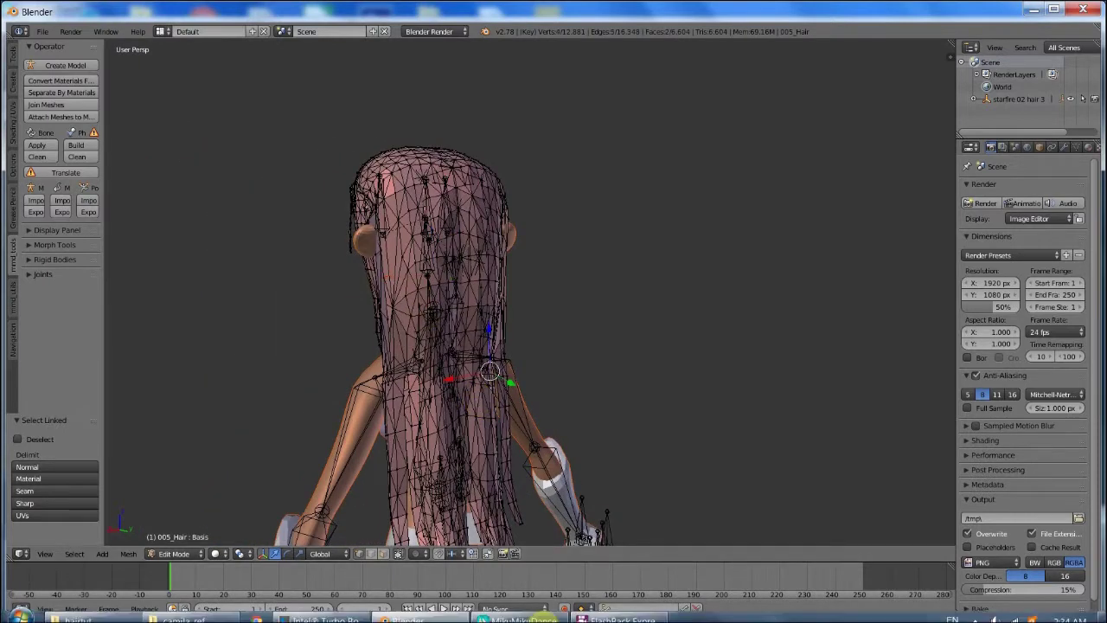
left_click(608, 611)
left_click(500, 220)
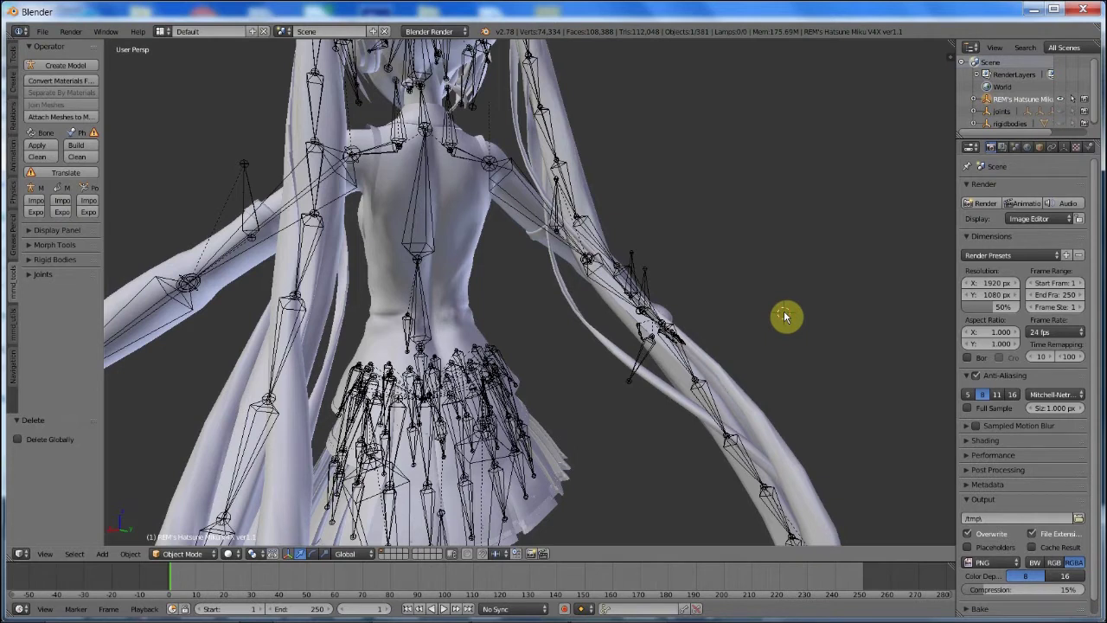
Step: Display the Hatsune Miku model with textured viewport shading
scroll(608, 388, "up", 5)
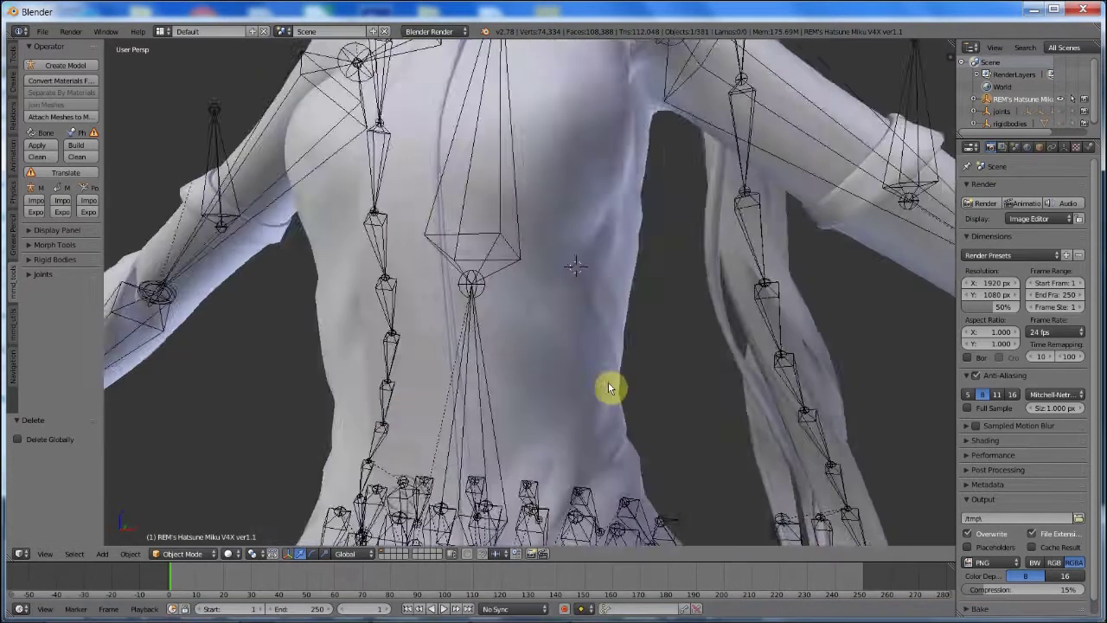
scroll(607, 386, "down", 6)
scroll(598, 347, "up", 4)
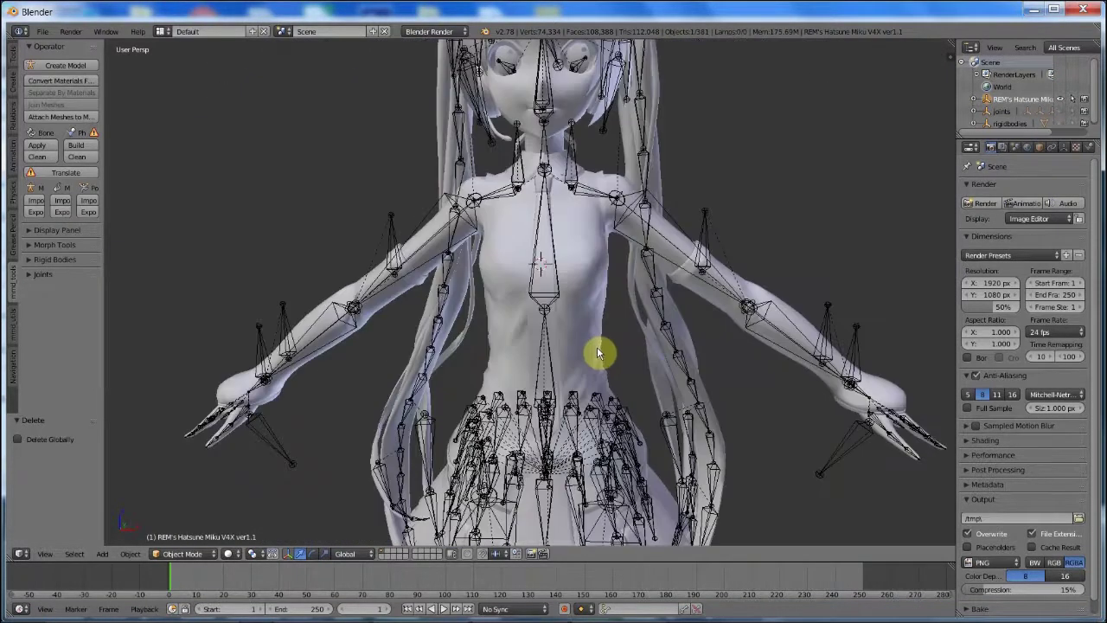
left_click(231, 554)
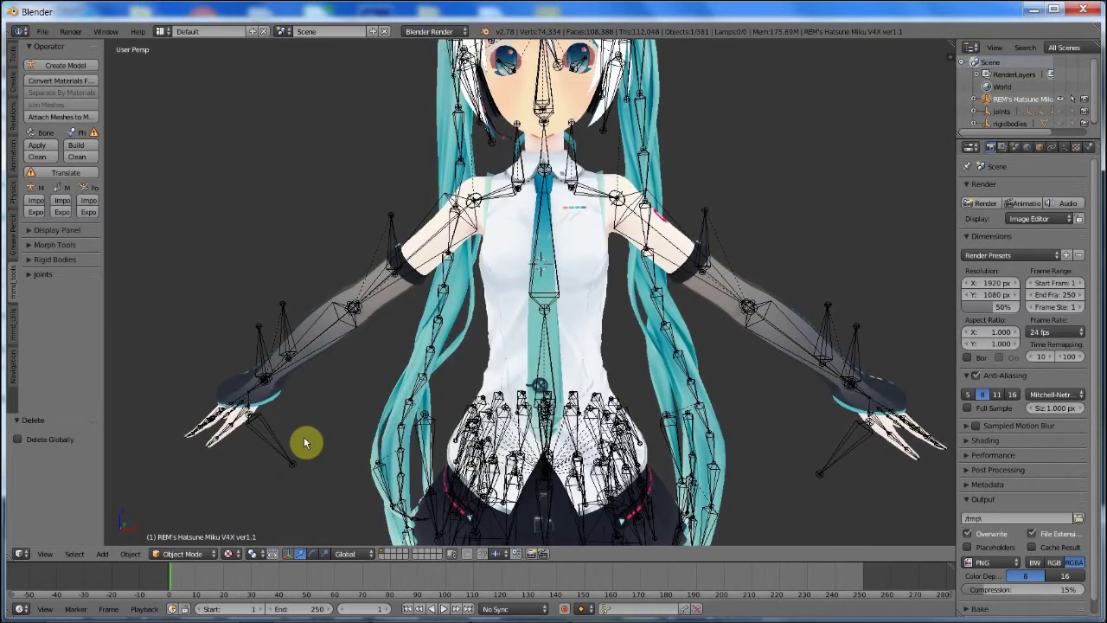
Step: Select the mesh of the Hatsune Miku model and separate it by materials
scroll(240, 338, "up", 6)
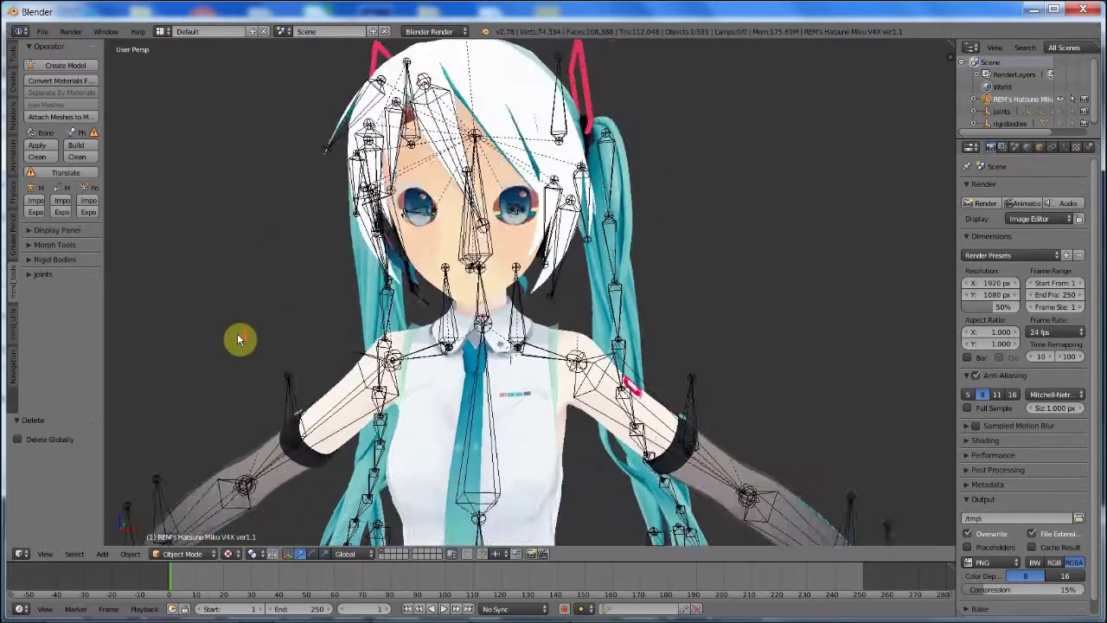
middle_click_drag(238, 335, 196, 340)
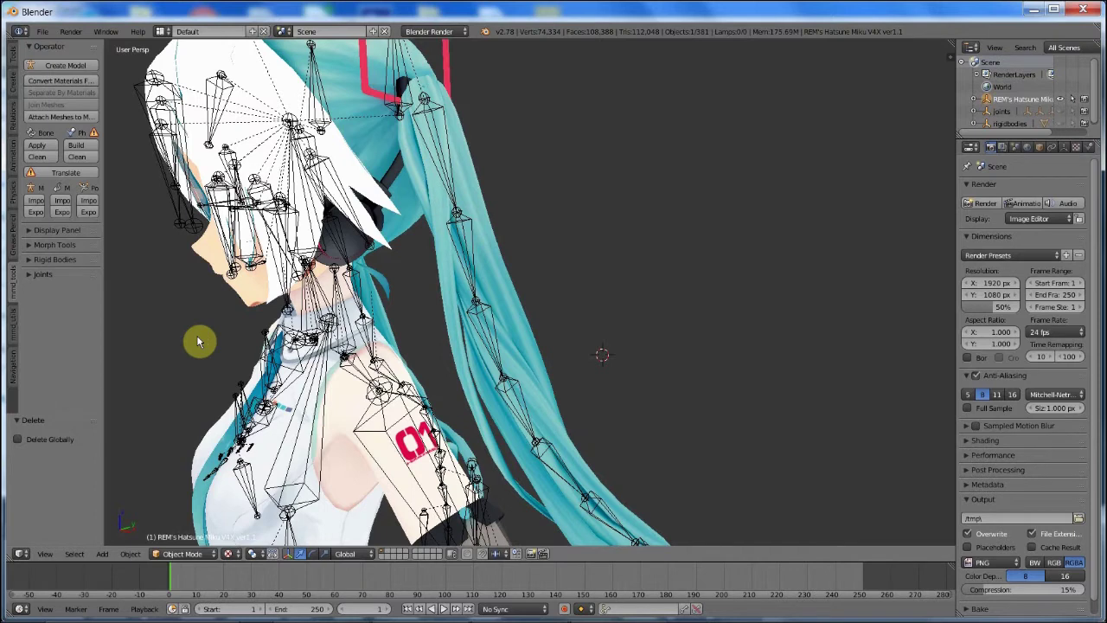
middle_click_drag(199, 342, 536, 268)
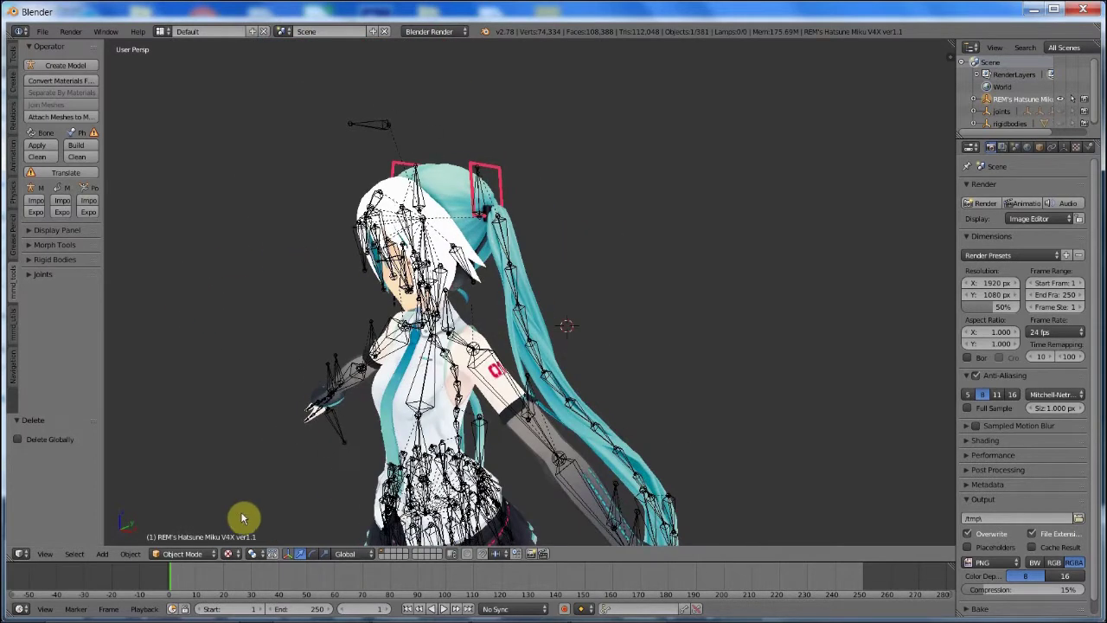
right_click(478, 389)
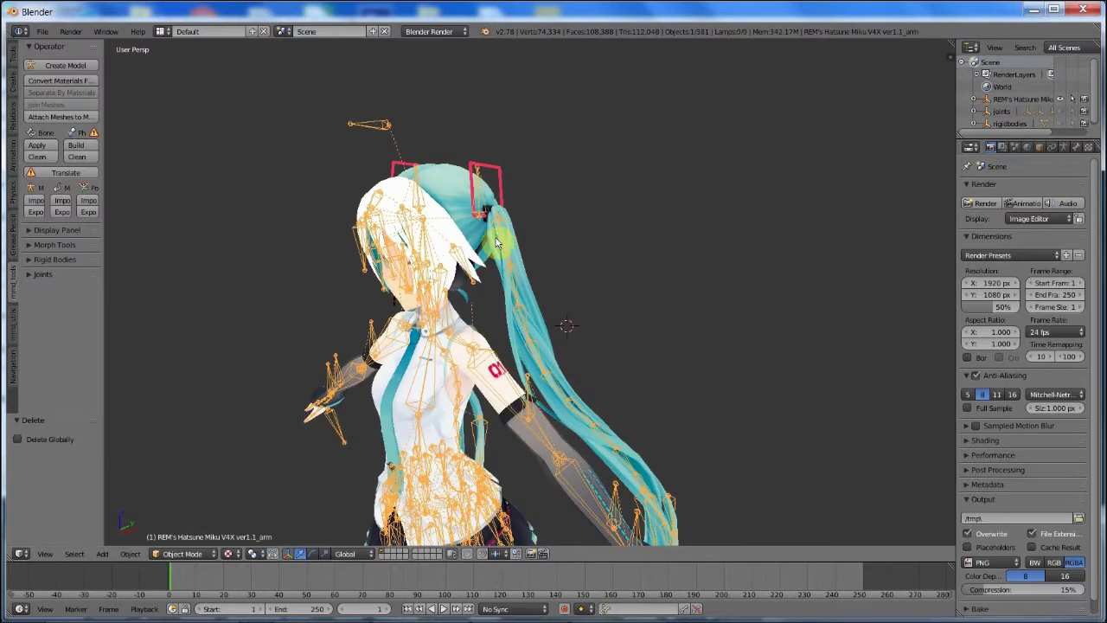
right_click(452, 203)
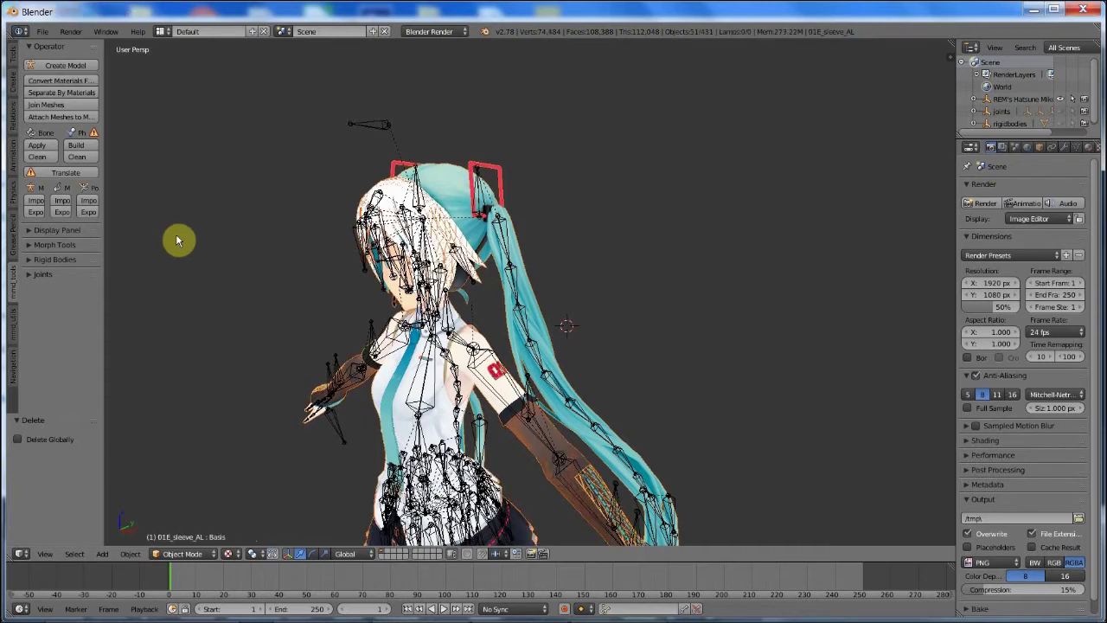
right_click(449, 180)
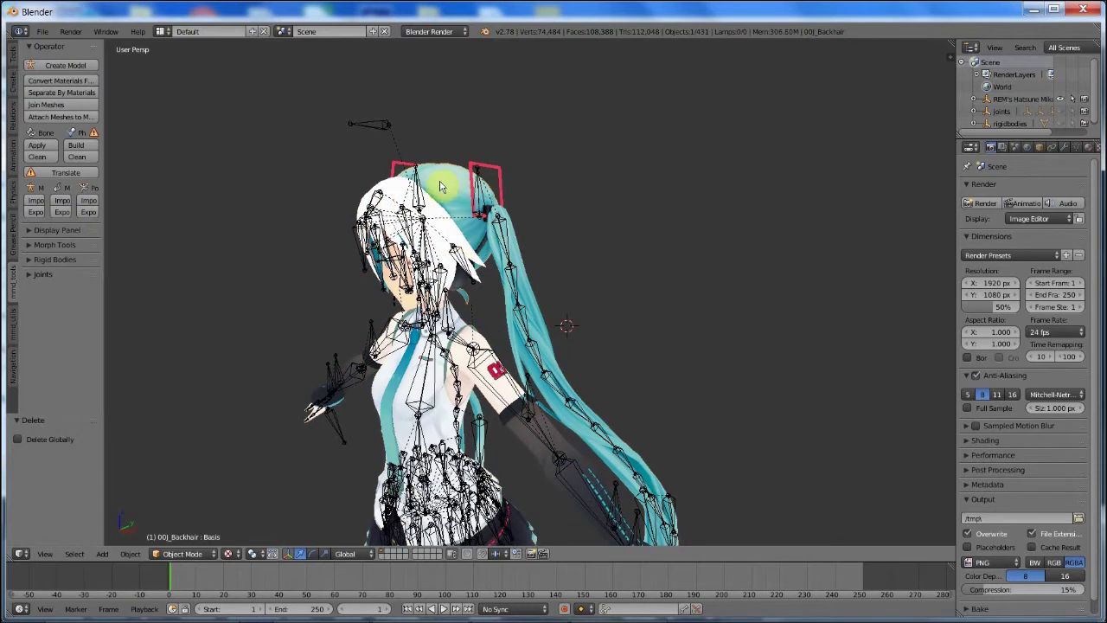
left_click(206, 553)
left_click(209, 524)
scroll(469, 292, "up", 3)
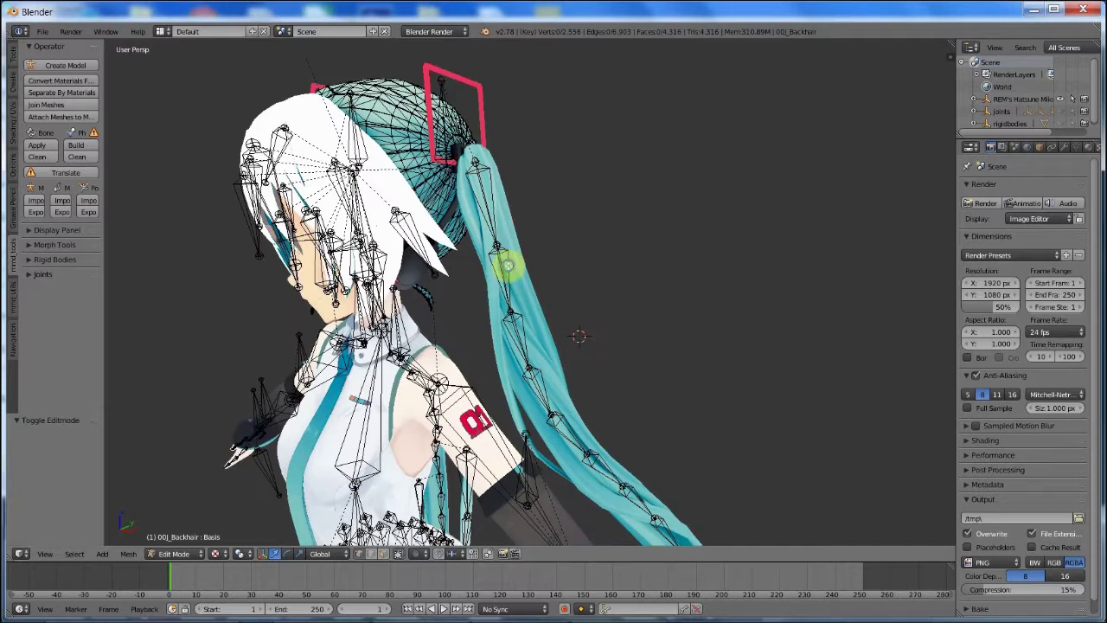
left_click(168, 555)
left_click(178, 538)
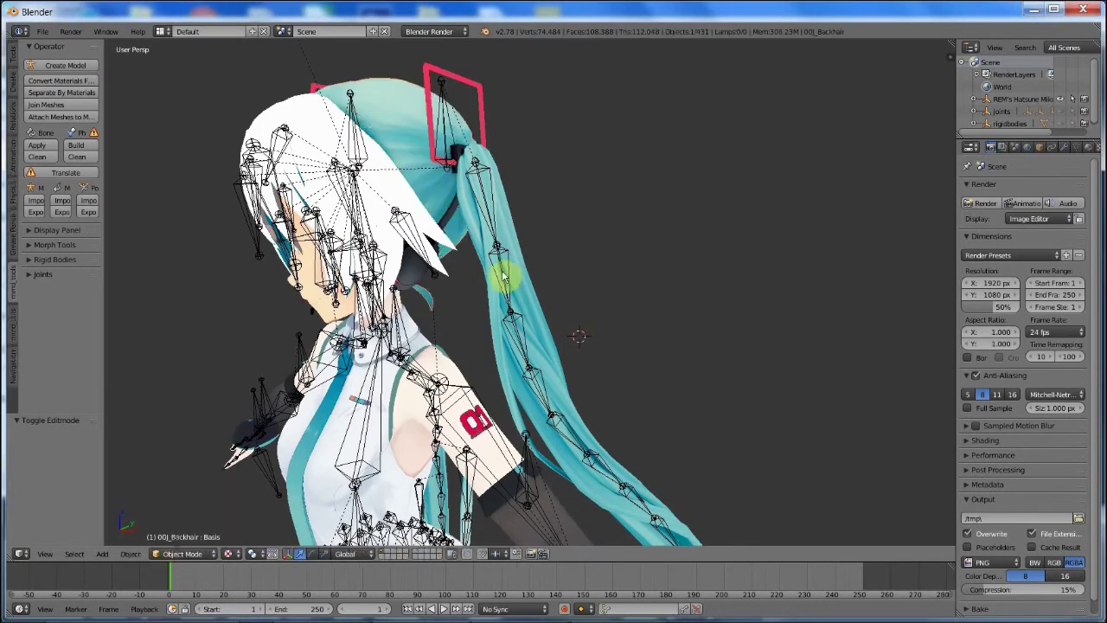
Step: Select the twin-tail hair object and put it into Edit Mode
right_click(507, 242)
left_click(196, 554)
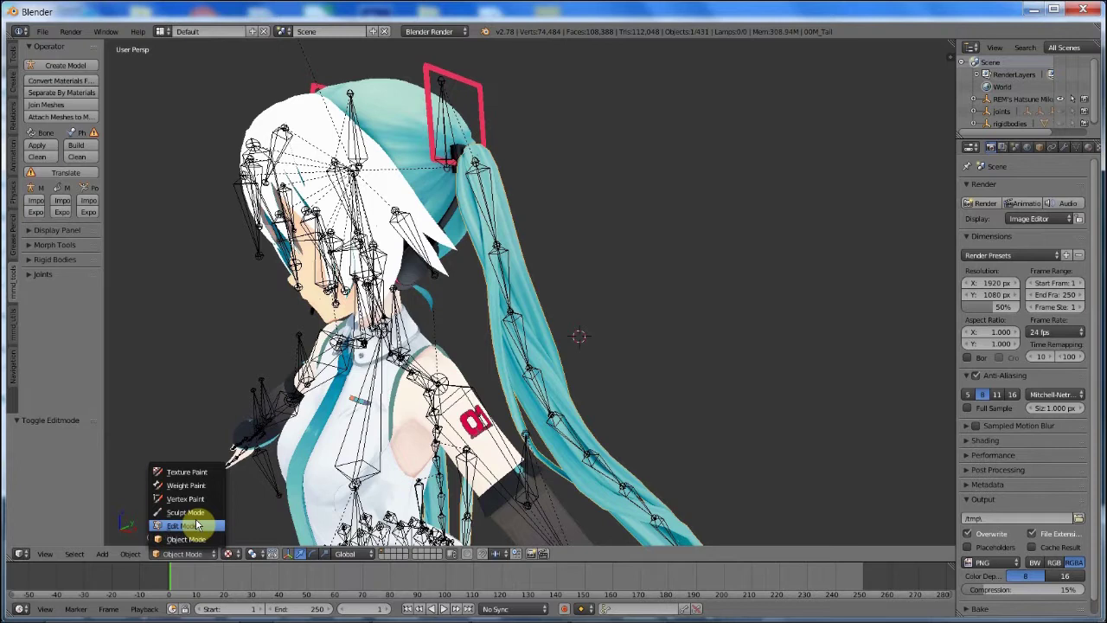
left_click(197, 524)
Step: Split the 3D viewport vertically and turn the new area into a UV/Image Editor
left_click_drag(947, 42, 582, 103)
left_click_drag(678, 95, 429, 280)
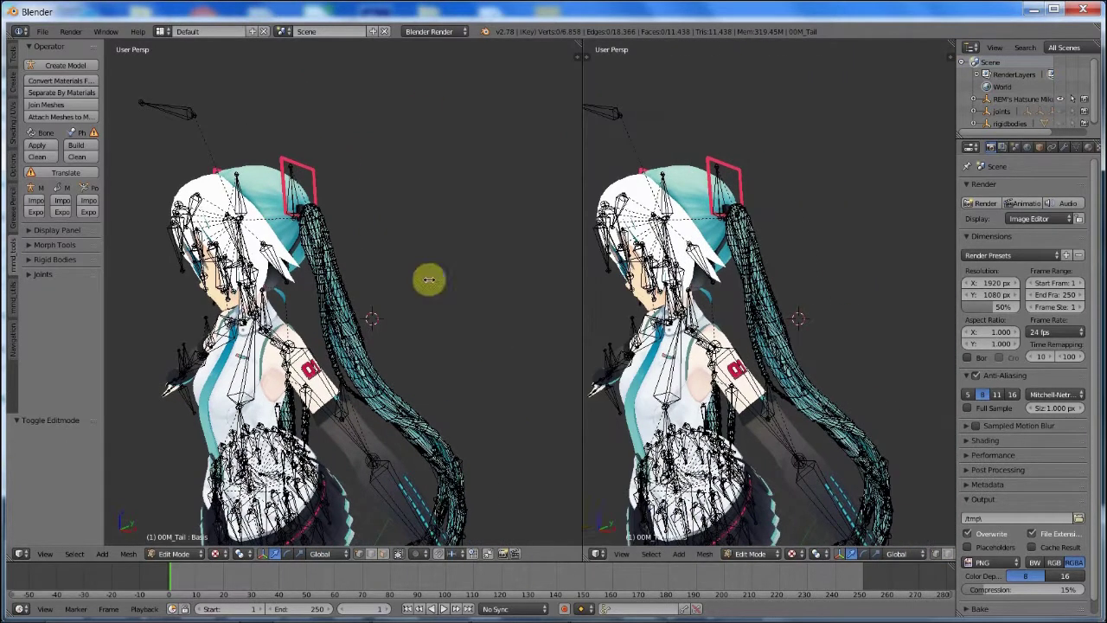
left_click(598, 554)
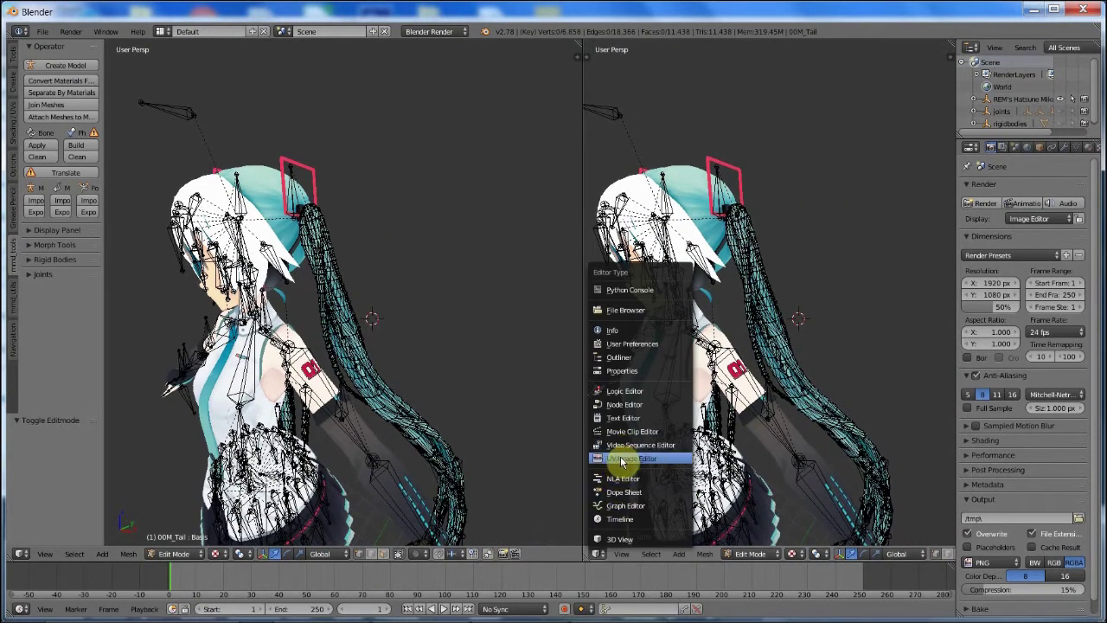
left_click(620, 459)
Step: Select one linked strand of the twin tail and show its whole UV island over the hair texture
scroll(296, 248, "up", 6)
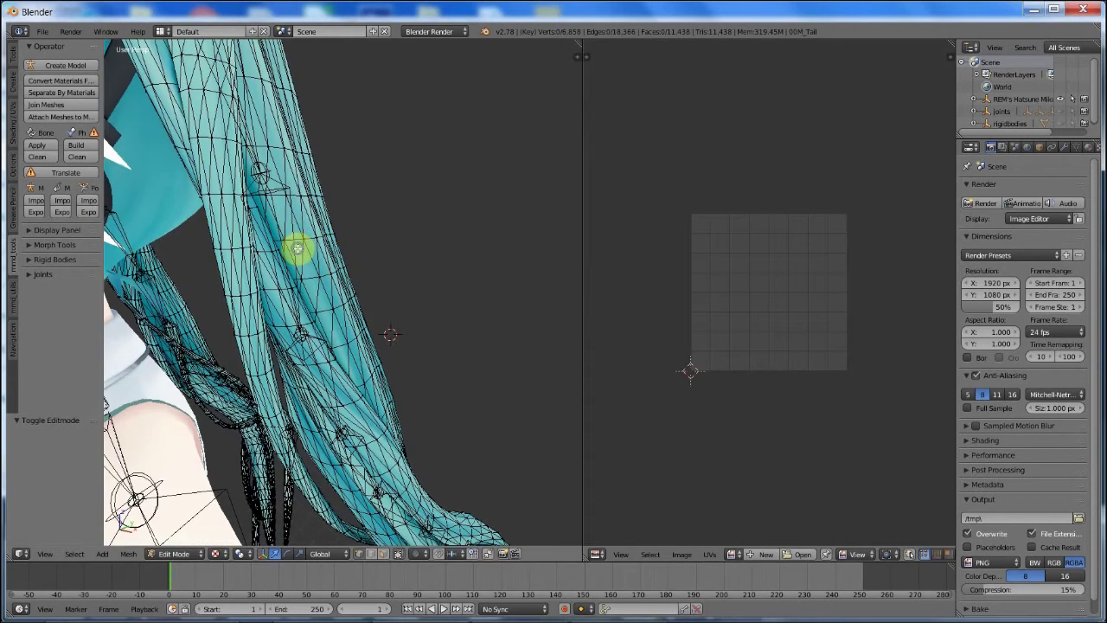
right_click(297, 249)
key("ctrl+l")
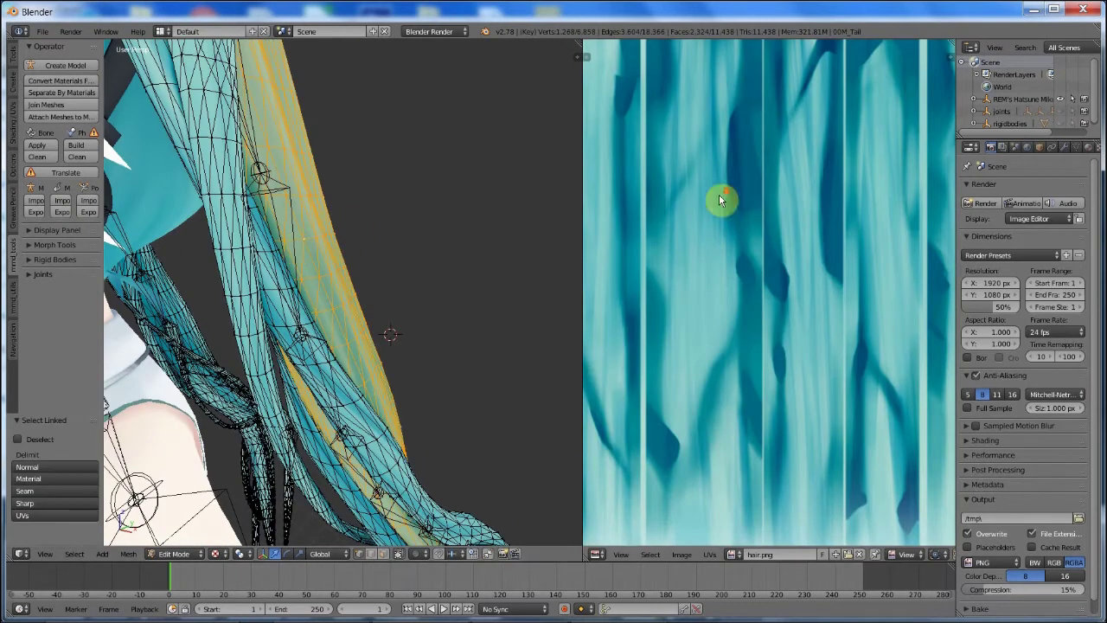
scroll(700, 202, "down", 3)
scroll(512, 207, "down", 5)
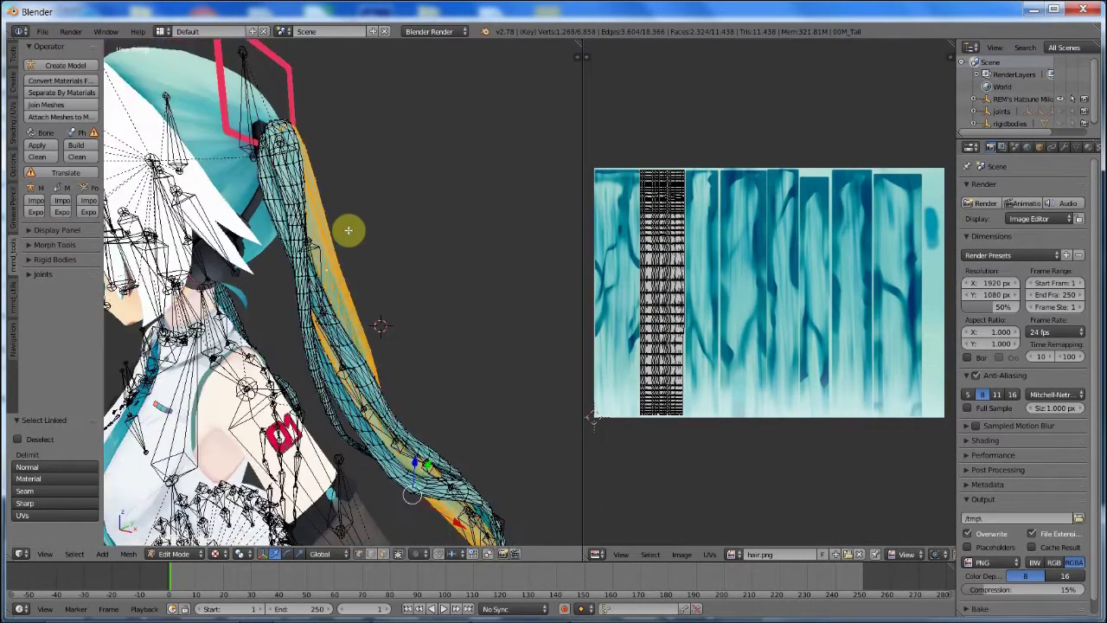
Step: Try unwrapping the selected tail strand's UVs, and undo the unwrap
key("u")
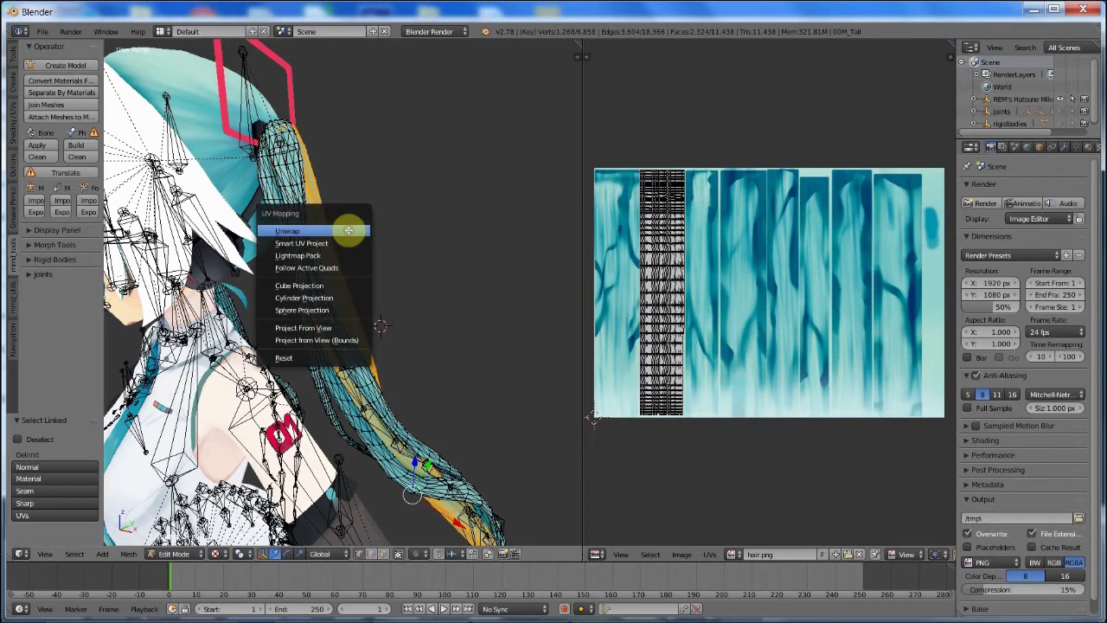
left_click(348, 230)
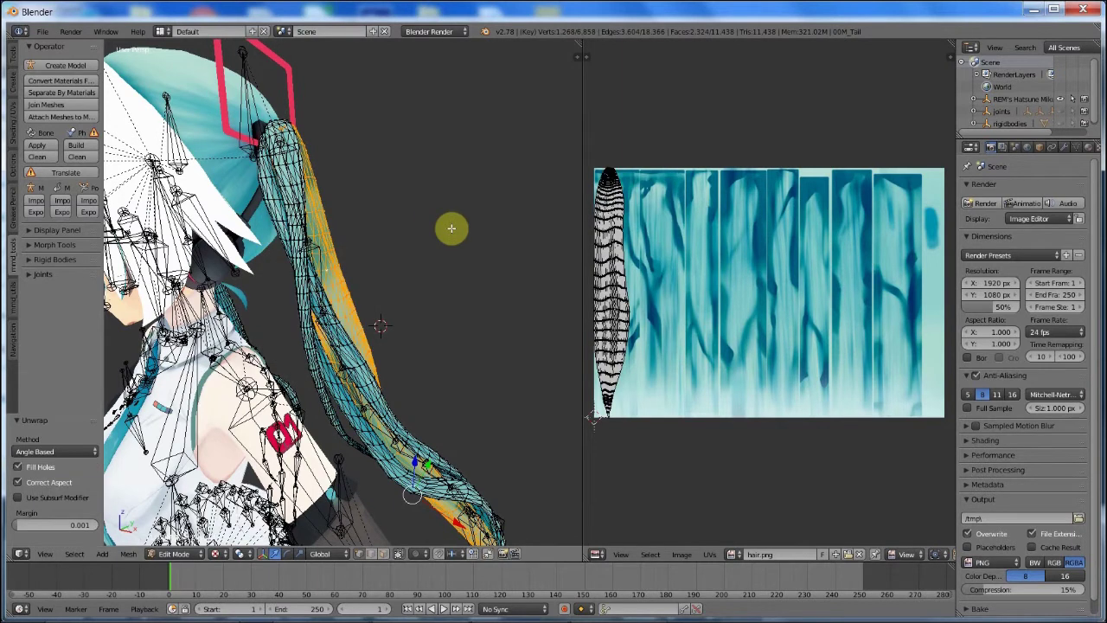
key("ctrl+z")
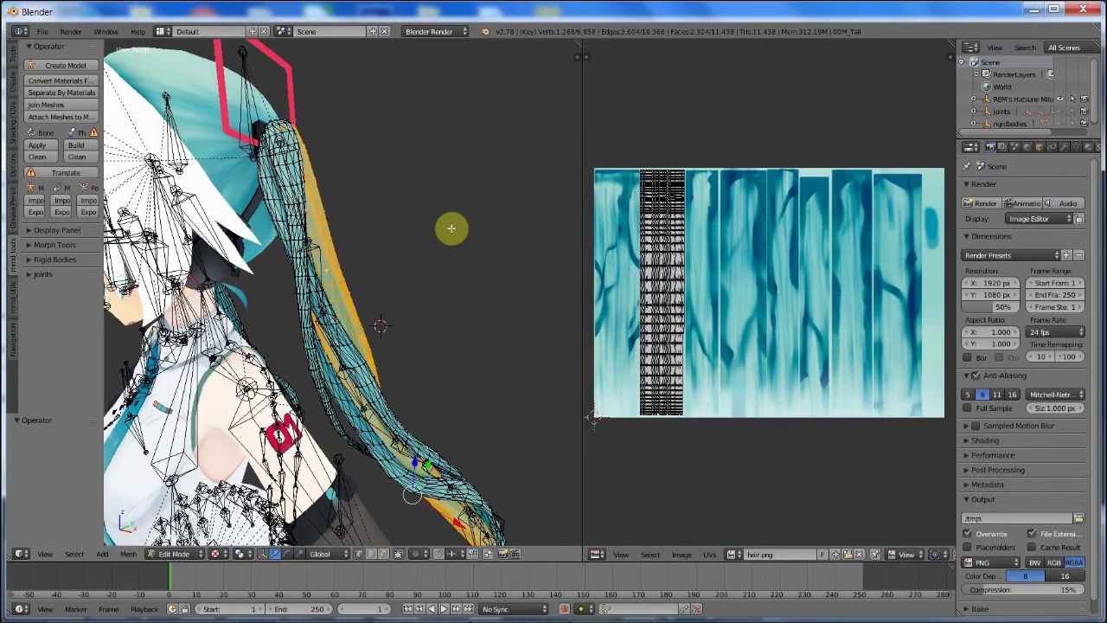
Step: Select the whole twin-tail mesh and examine how its UV strips line up with the strands in hair.png
key("a")
key("a")
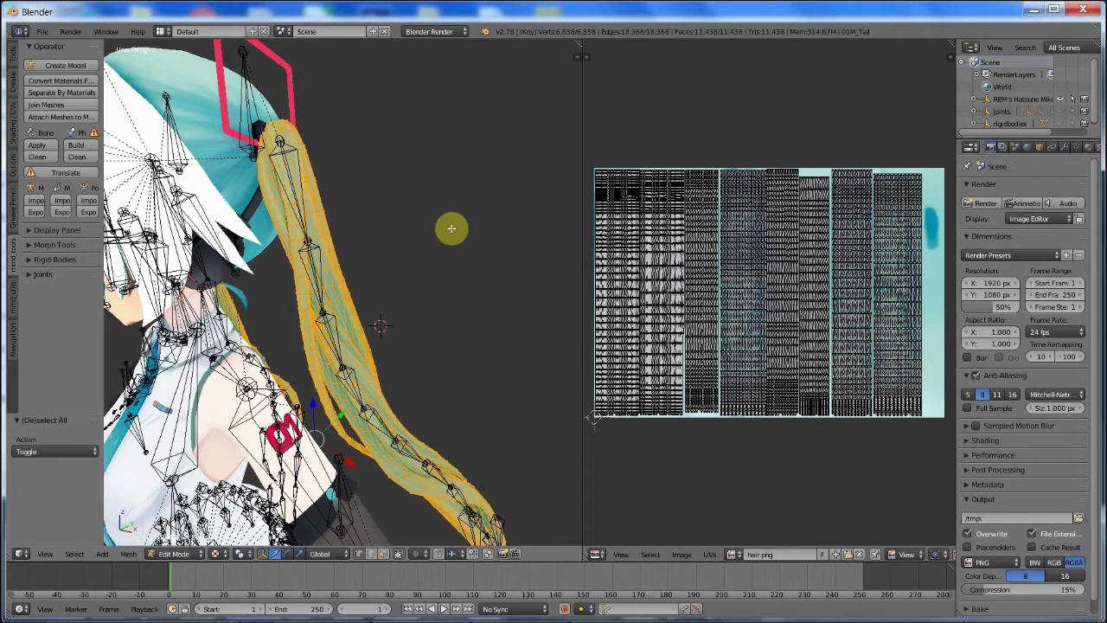
scroll(452, 228, "up", 4)
scroll(452, 228, "down", 4)
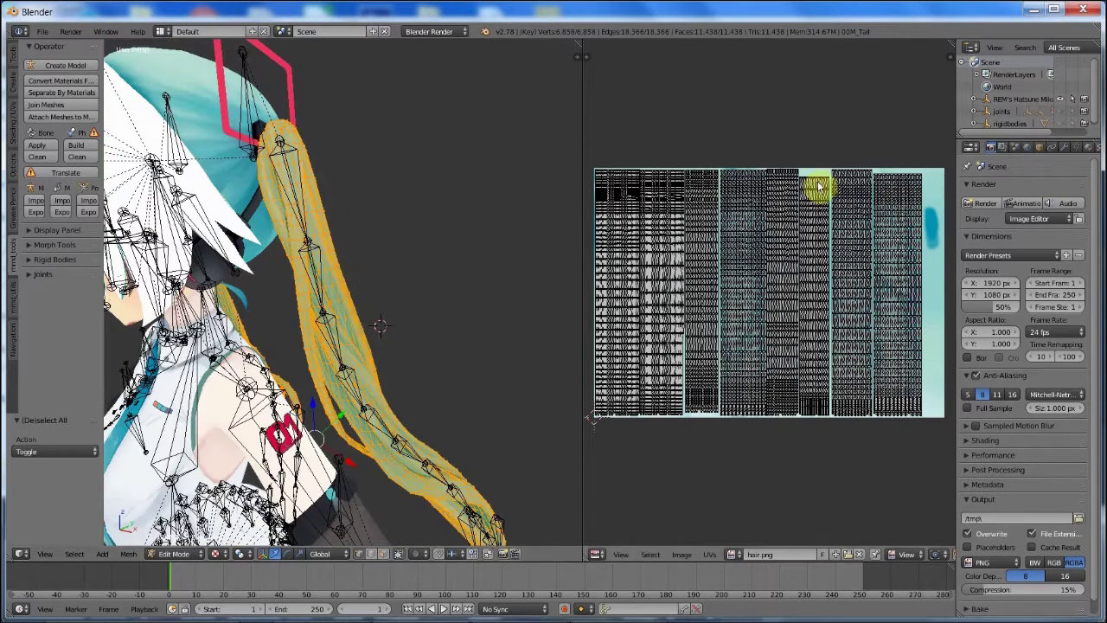
scroll(699, 256, "up", 8)
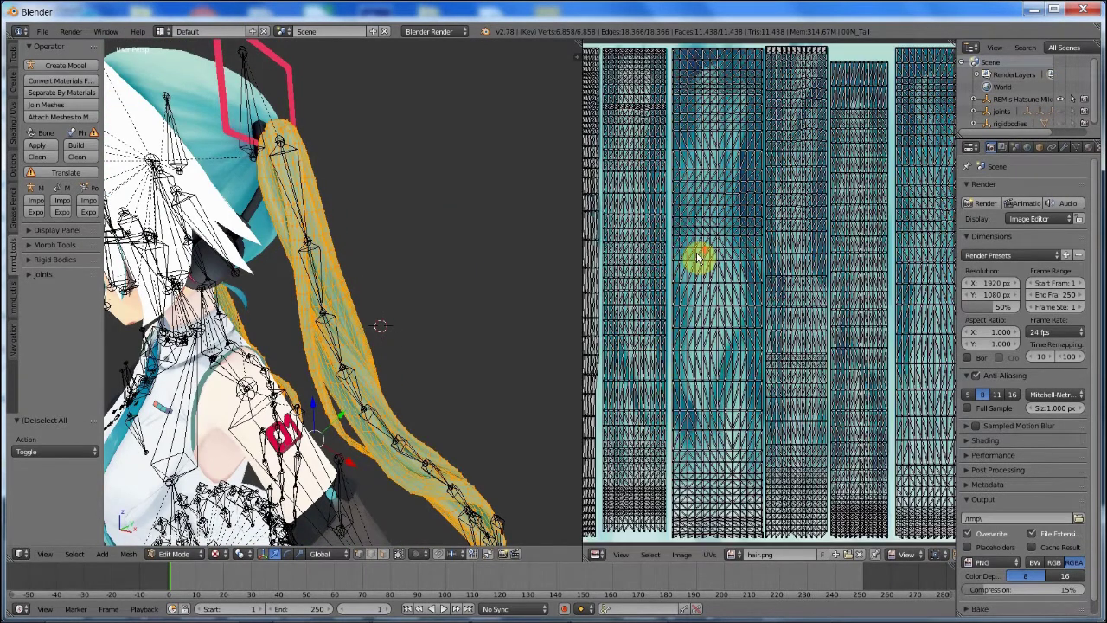
scroll(646, 251, "down", 8)
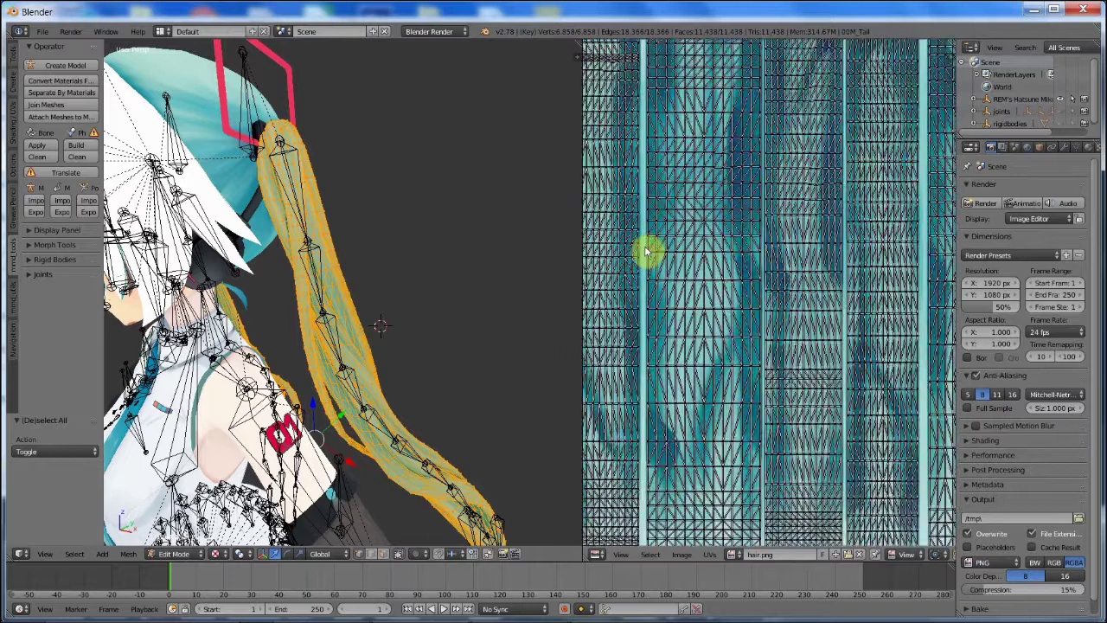
scroll(647, 251, "up", 3)
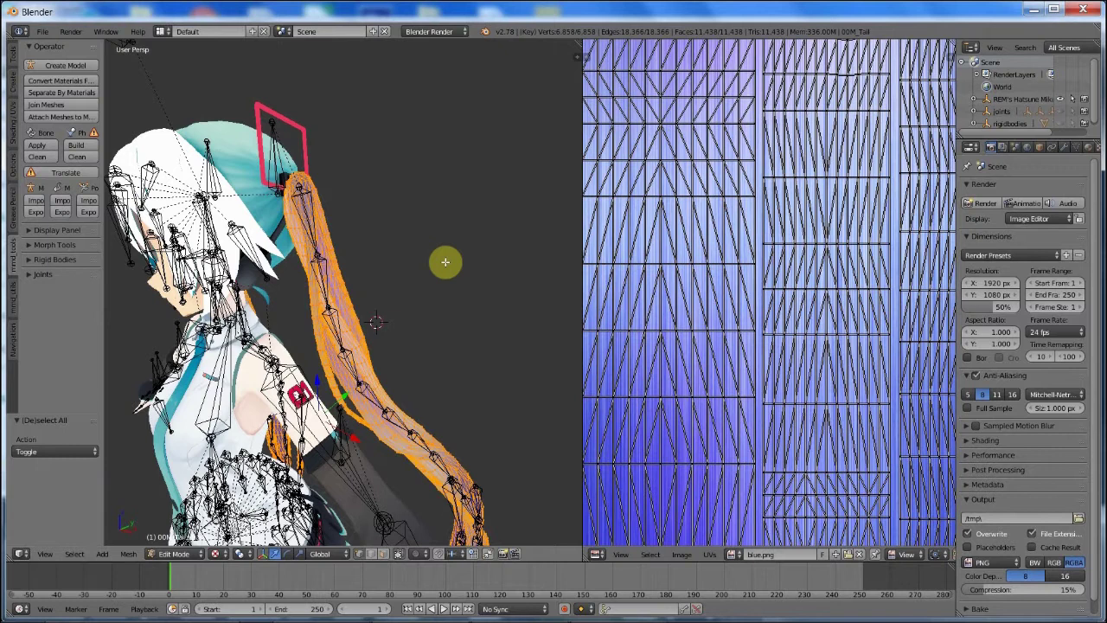
Step: Examine the blue.png texture on the twin tails and compare it with the tail mesh's UV strips
key("a")
middle_click_drag(445, 259, 502, 265)
key("a")
scroll(502, 265, "up", 3)
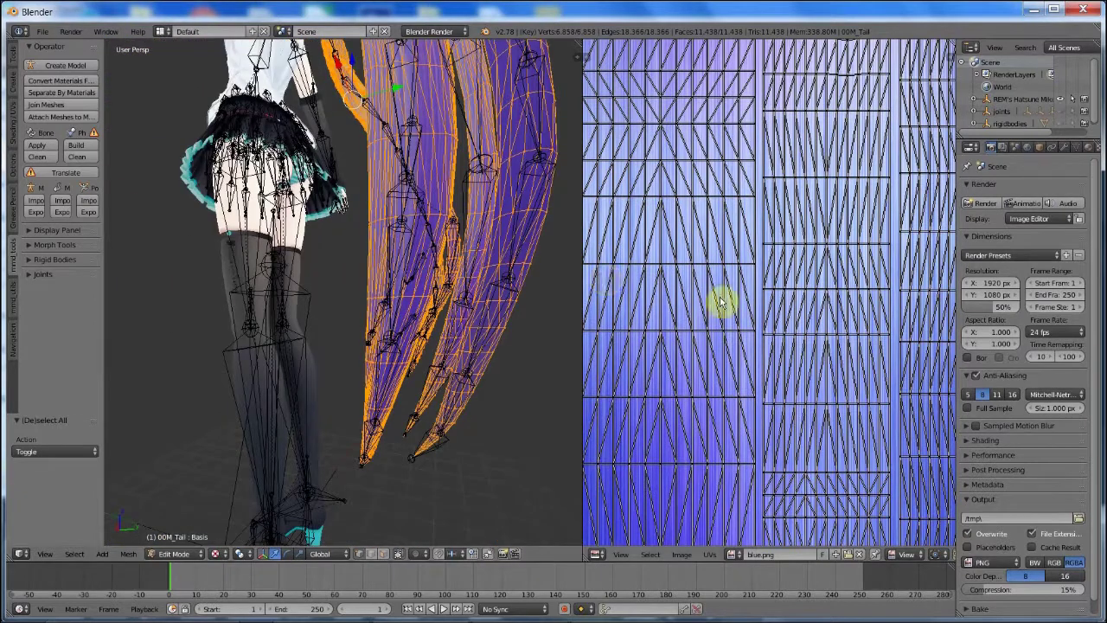
scroll(758, 312, "down", 5)
scroll(674, 425, "up", 3)
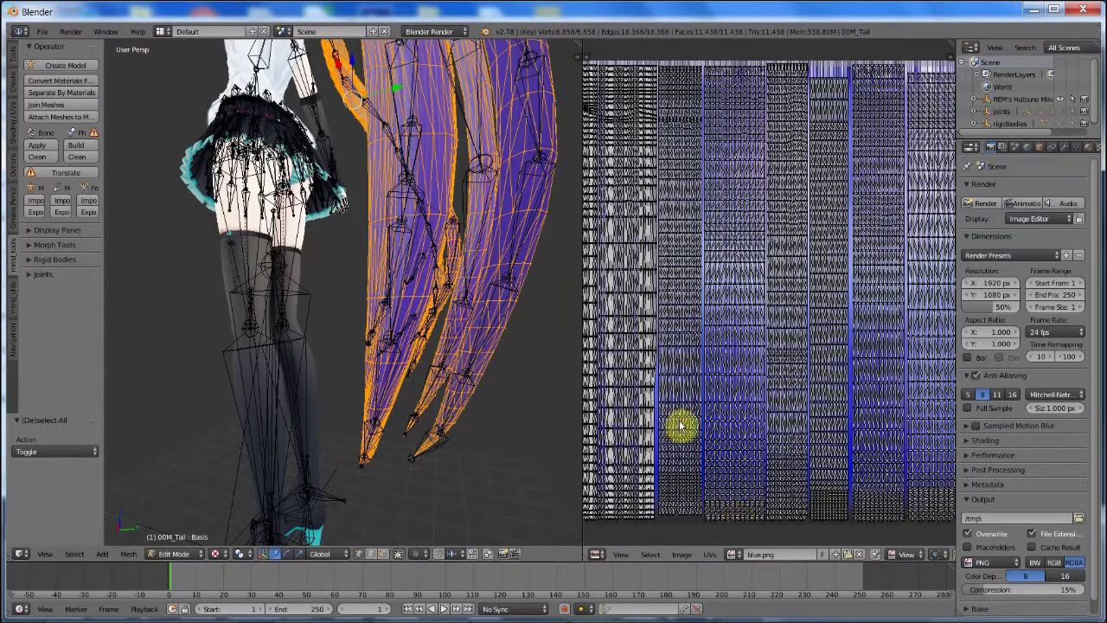
Step: Try to box-select the lower ends of the tail's UV strips over blue.png
scroll(736, 521, "down", 3)
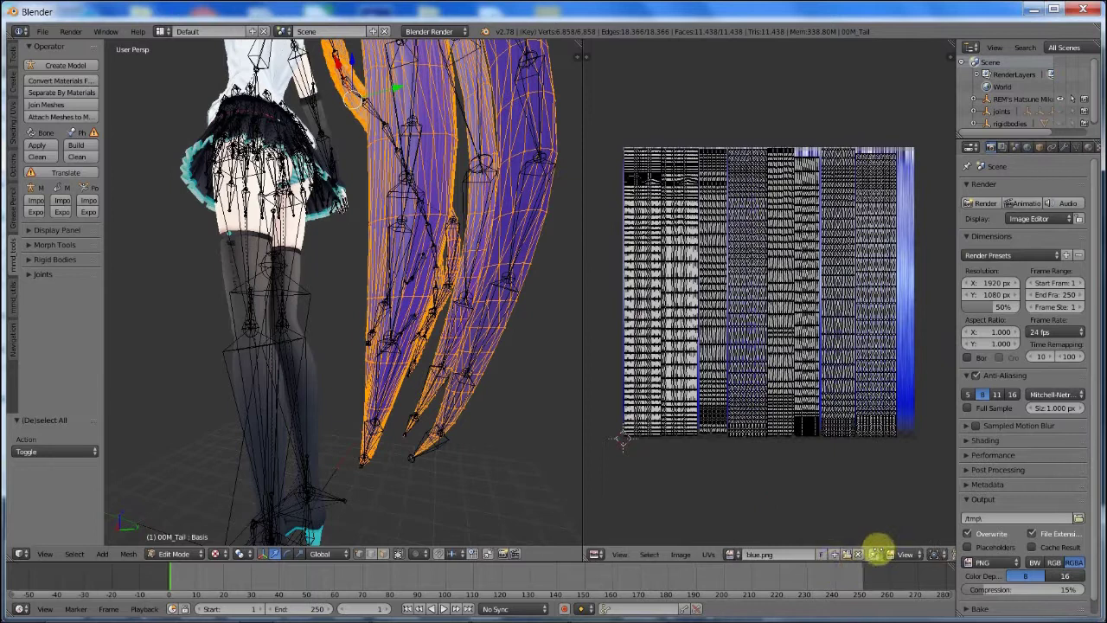
scroll(876, 553, "down", 3)
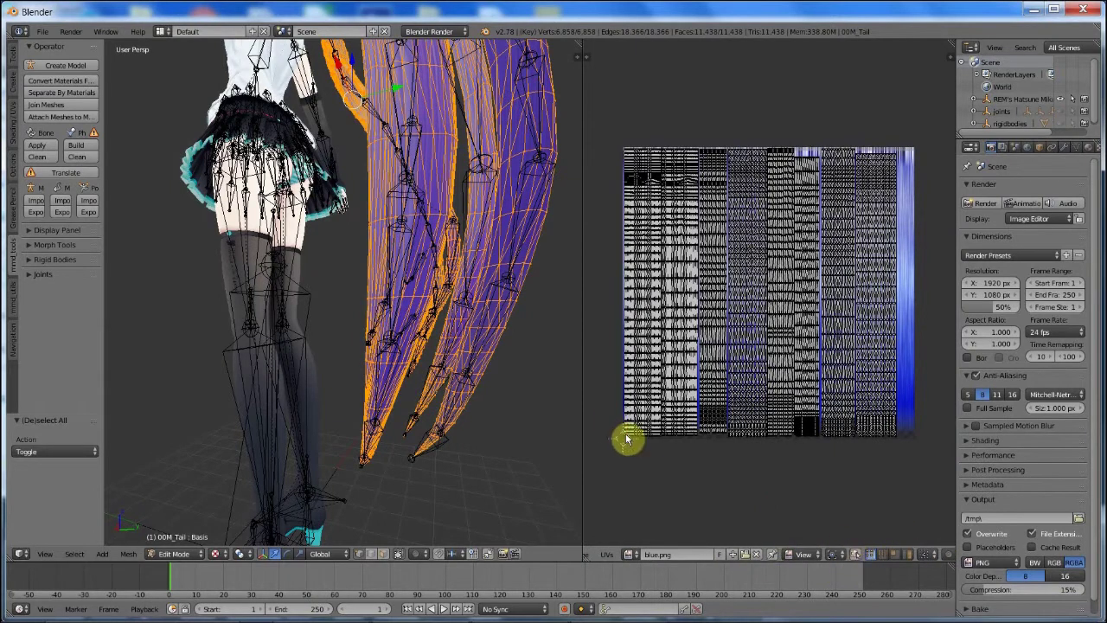
key("a")
key("a")
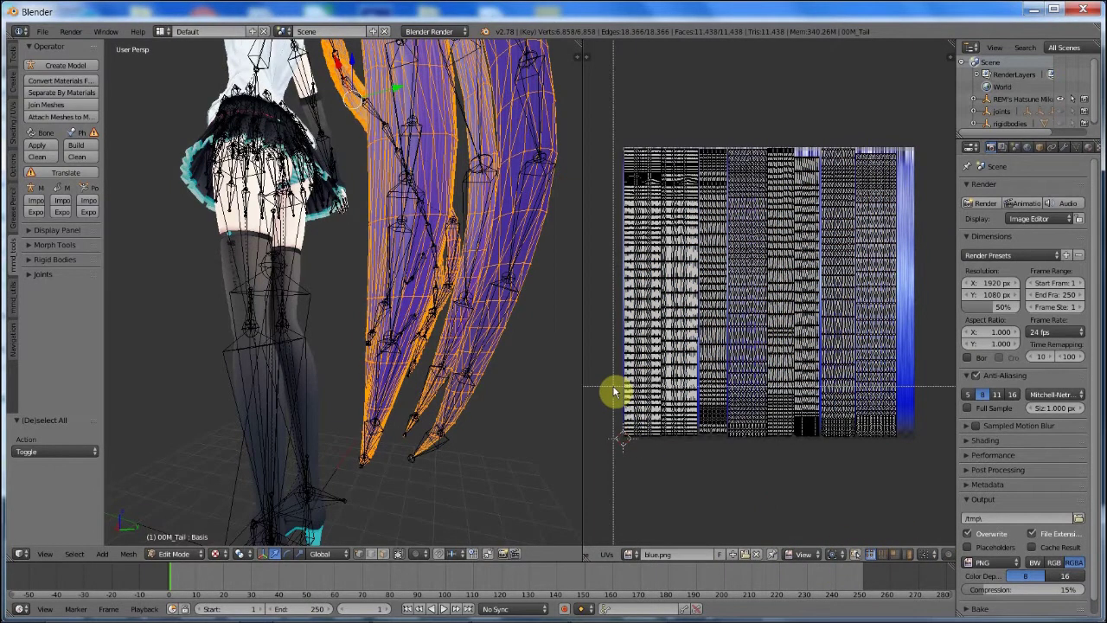
left_click_drag(614, 392, 940, 467)
scroll(545, 355, "down", 2)
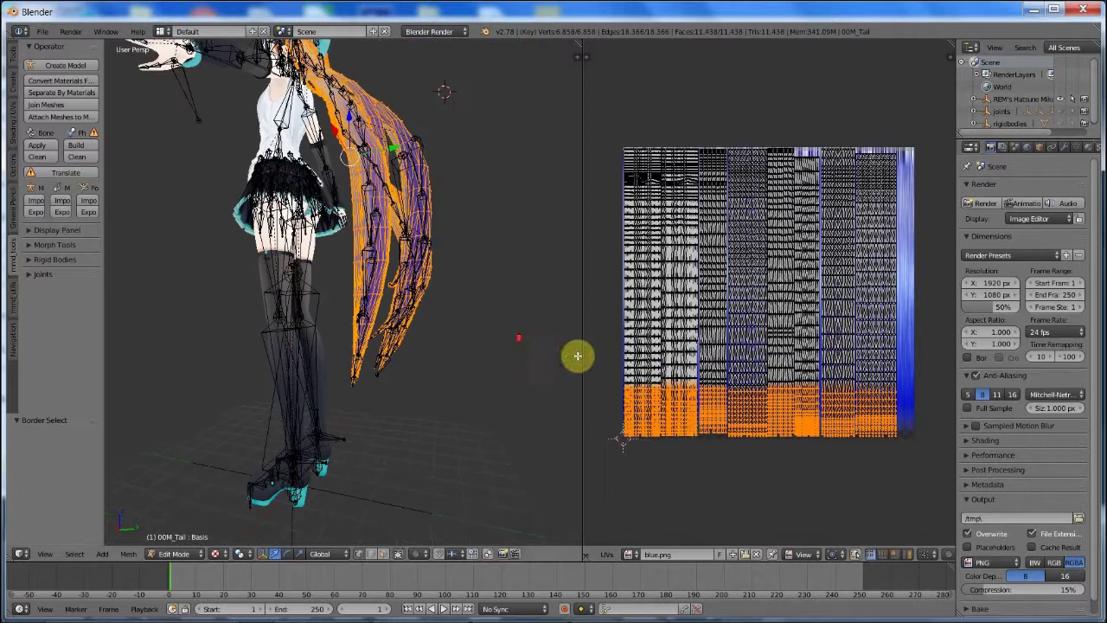
Step: Sync the UV and mesh selections and box-select the lower ends of all UV strips to highlight the tail tips
scroll(811, 501, "up", 1)
left_click(857, 554)
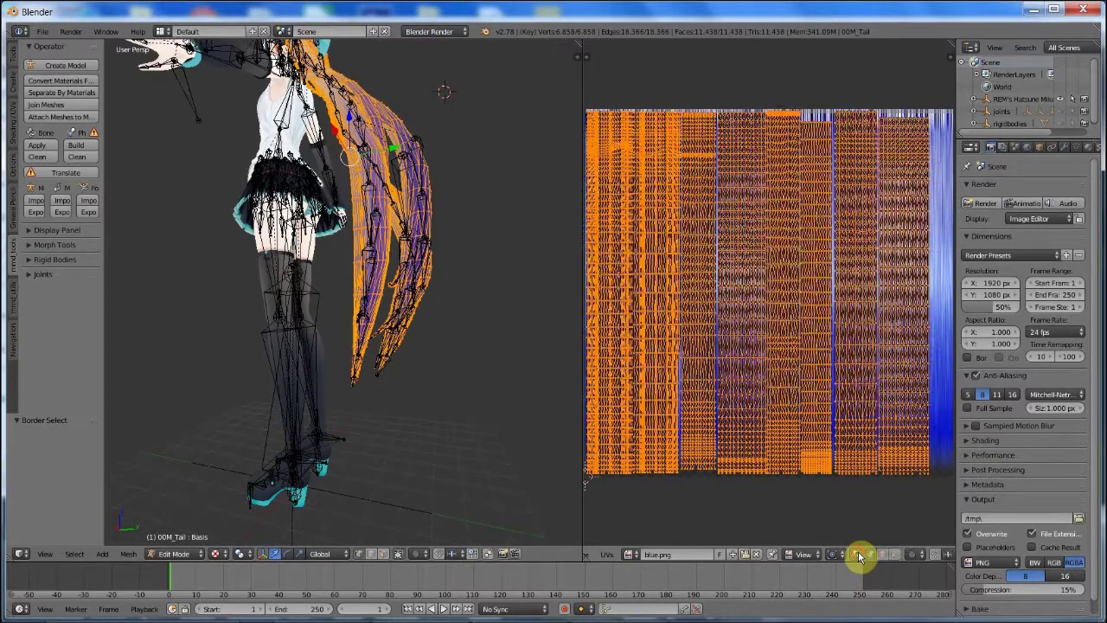
left_click(856, 554)
left_click(857, 554)
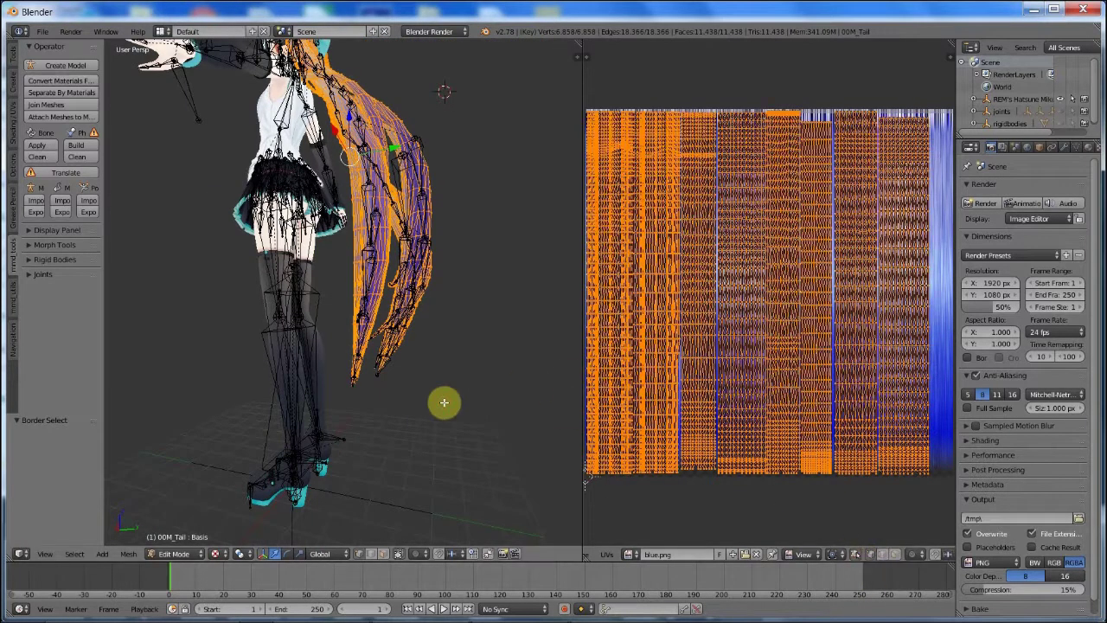
key("a")
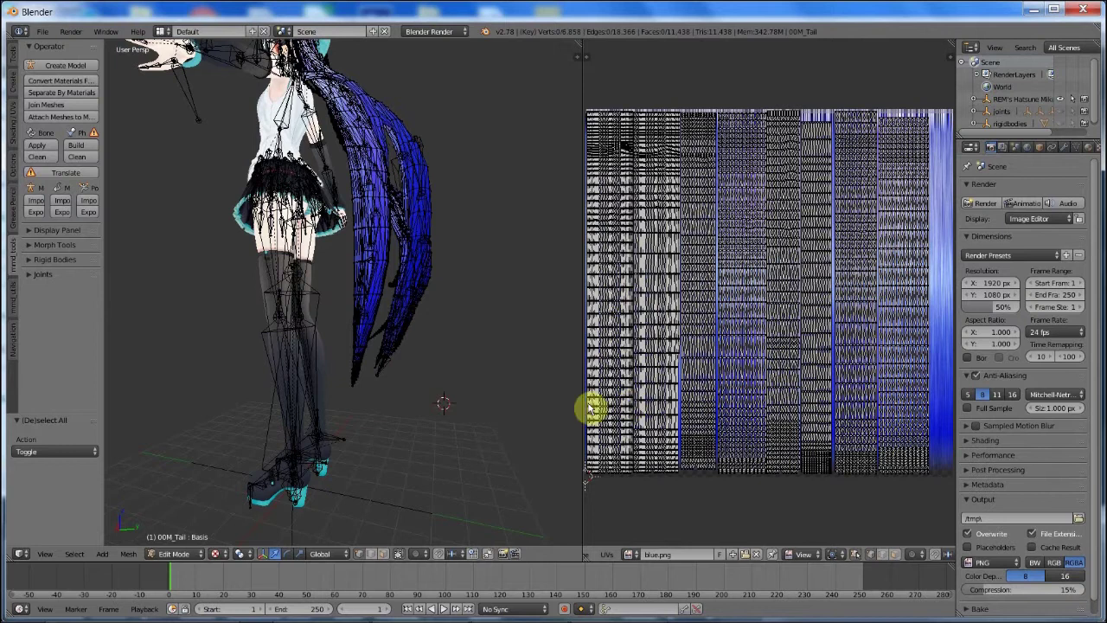
key("b")
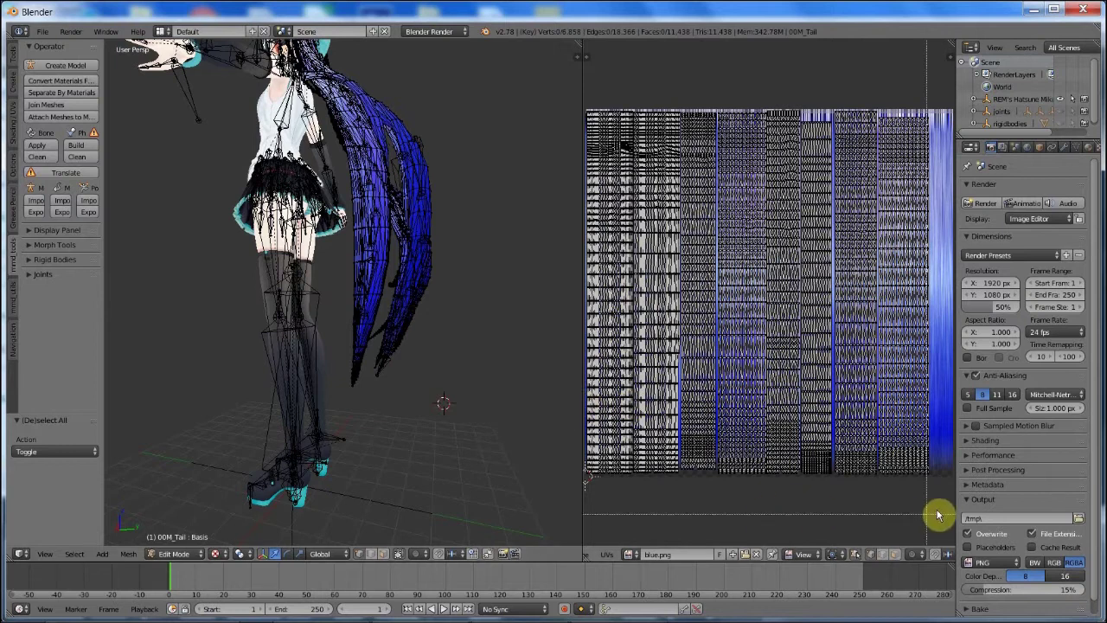
left_click_drag(946, 502, 499, 416)
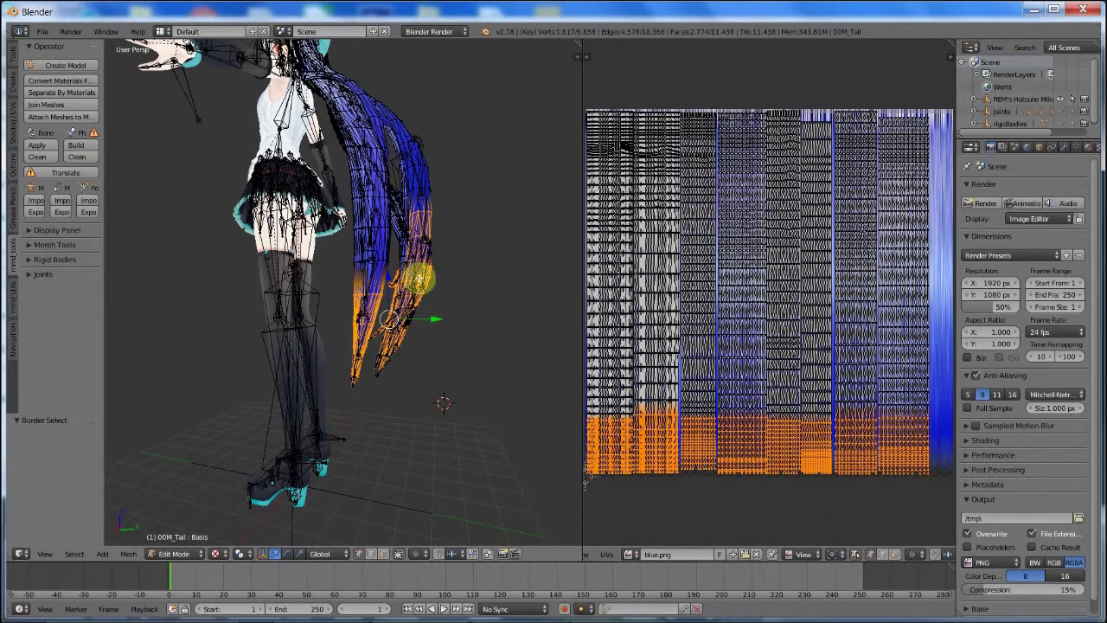
mouse_move(421, 286)
middle_mouse_down()
mouse_move(411, 306)
mouse_move(345, 316)
mouse_move(371, 136)
mouse_move(383, 289)
mouse_move(402, 356)
mouse_move(425, 280)
middle_mouse_up()
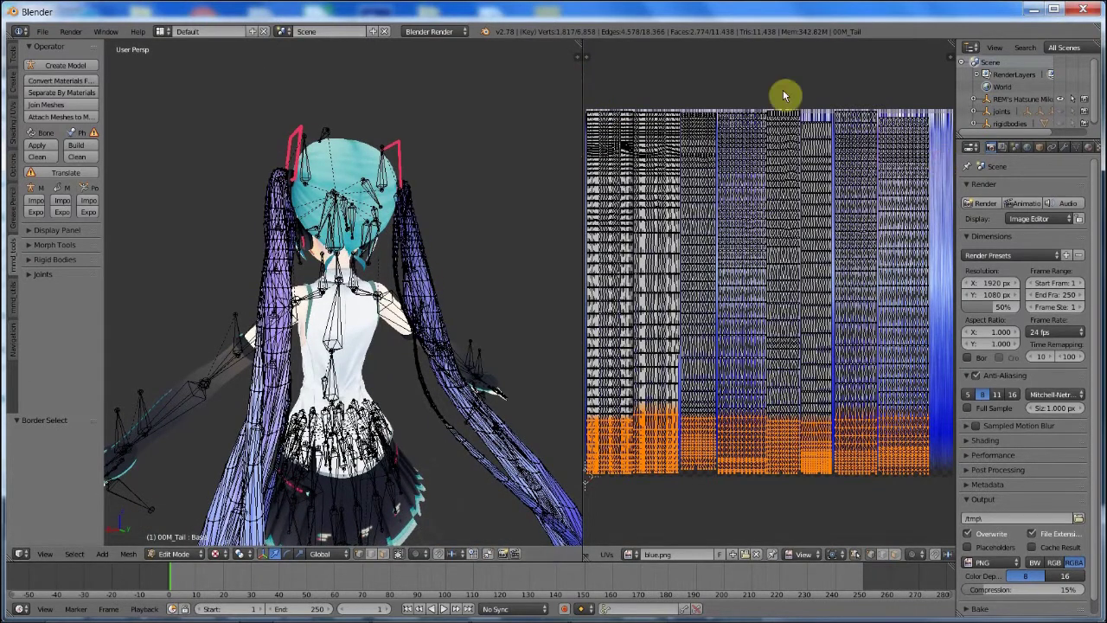
Step: Add the upper ends of the UV strips to the selection and inspect the matching tail roots on the model
key("b")
left_click_drag(945, 99, 556, 191)
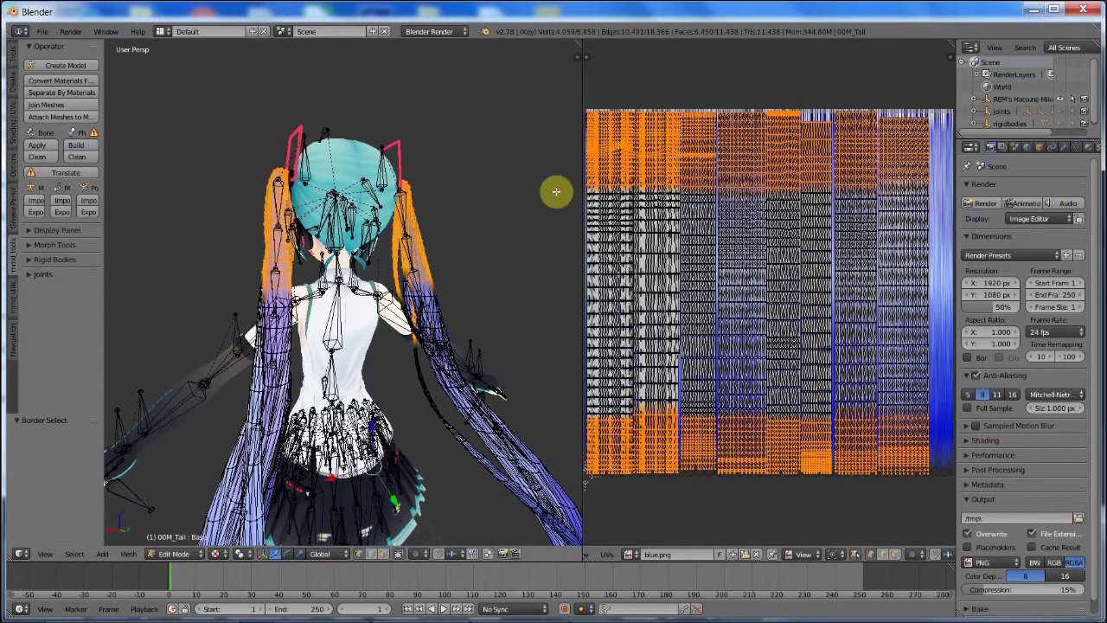
scroll(274, 202, "down", 4)
middle_click_drag(274, 202, 391, 233)
scroll(502, 175, "up", 3)
scroll(502, 176, "up", 2)
scroll(362, 222, "up", 3)
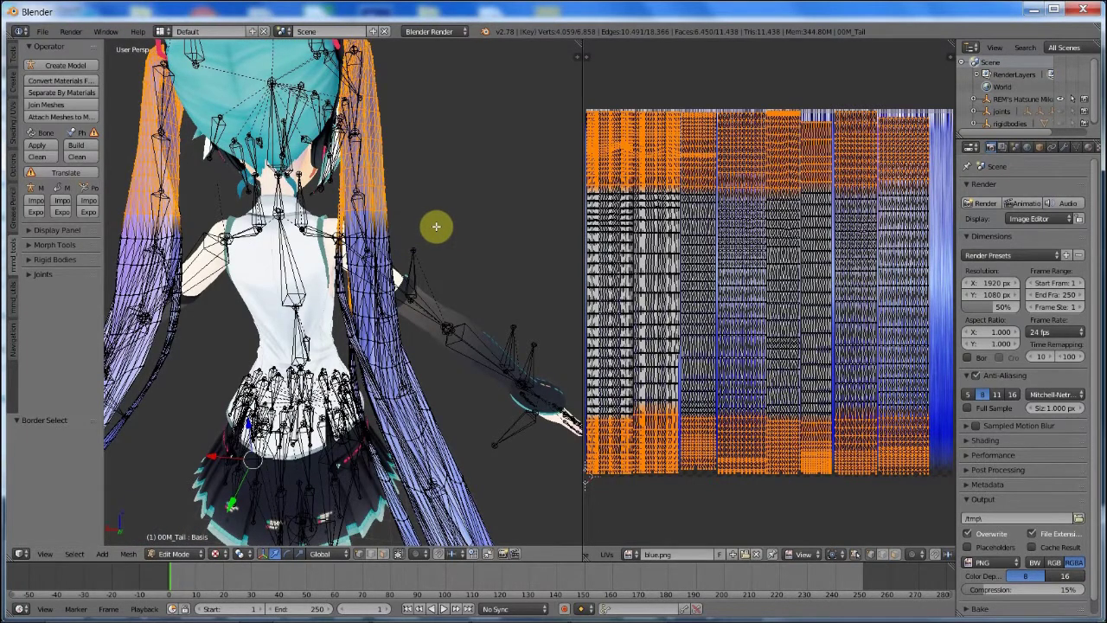
middle_click_drag(436, 226, 377, 290)
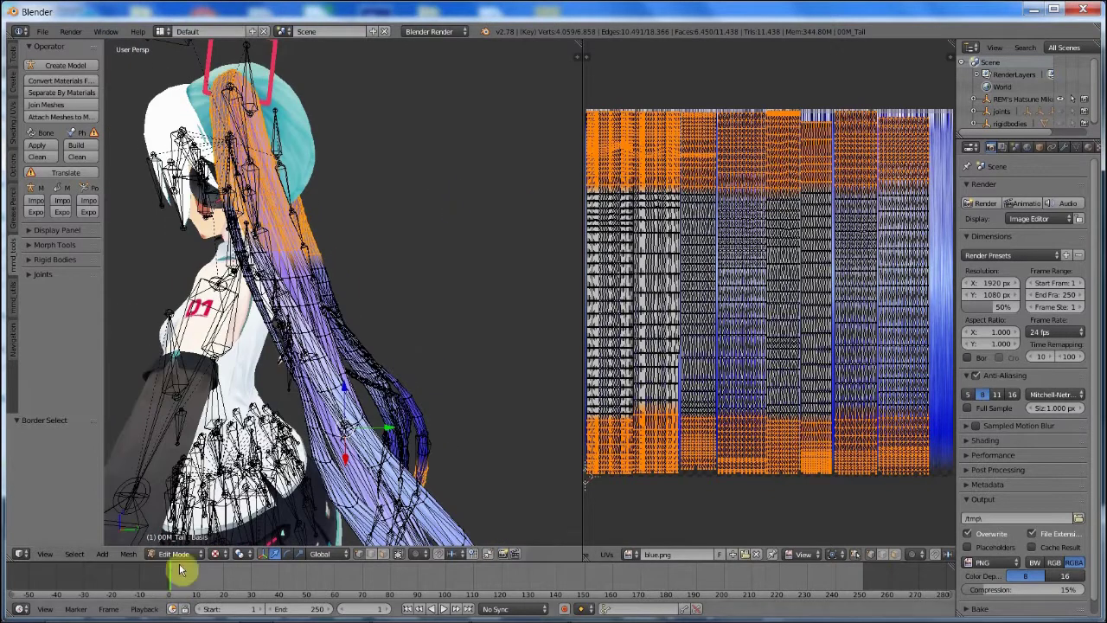
Step: Switch to Object Mode to compare the blue.png gradient with the textured twin tails, and return to Edit Mode
left_click(177, 554)
left_click(178, 539)
middle_click_drag(406, 326, 578, 311)
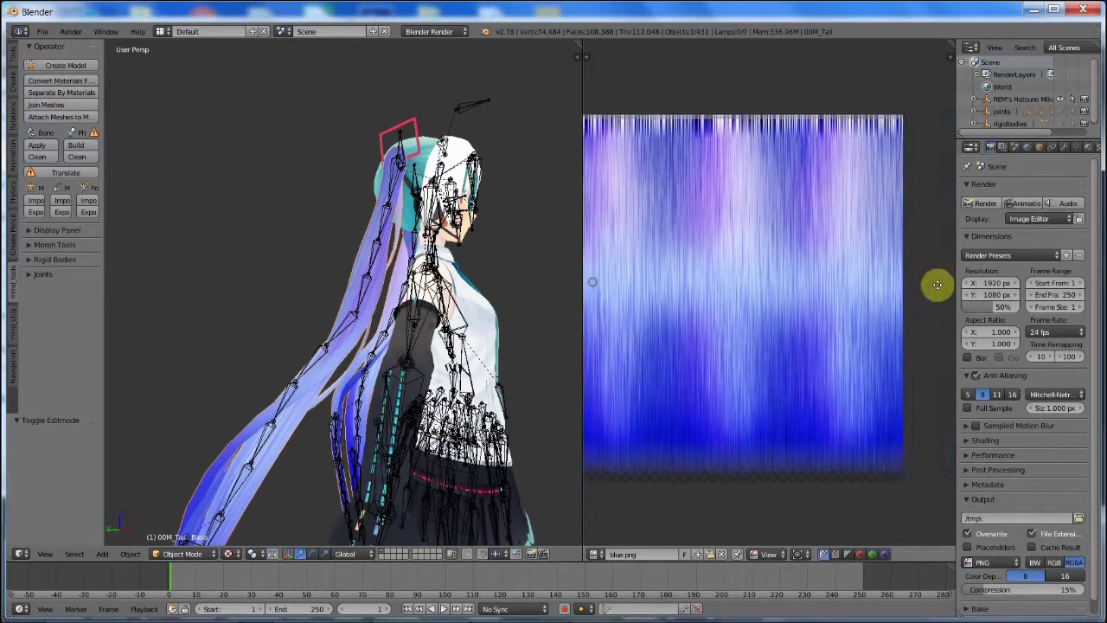
middle_click_drag(527, 279, 536, 313)
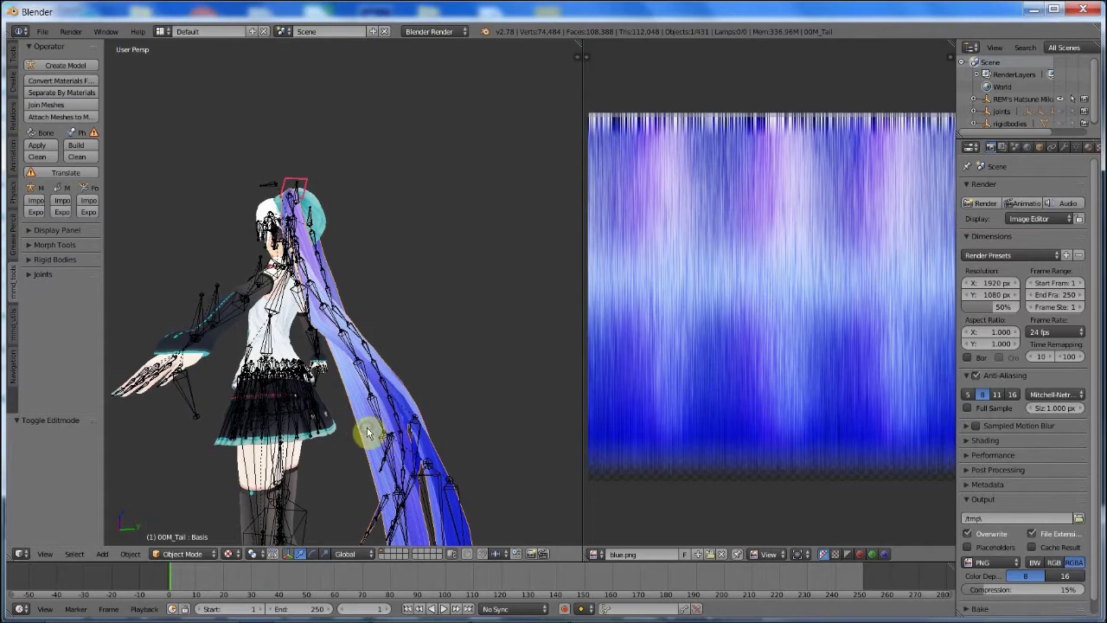
left_click(180, 554)
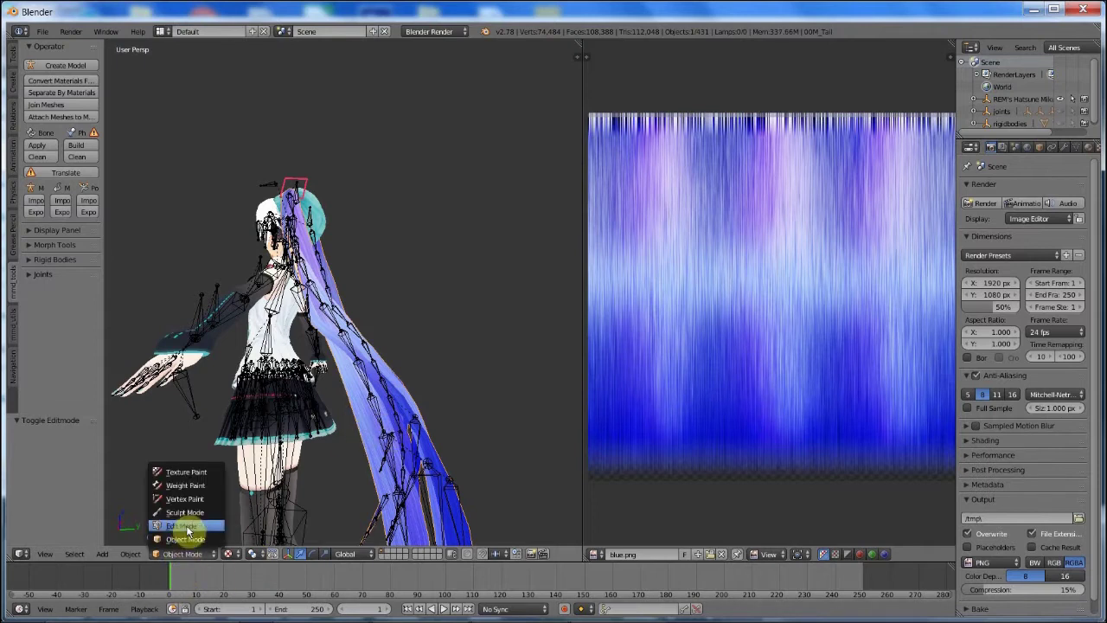
left_click(181, 526)
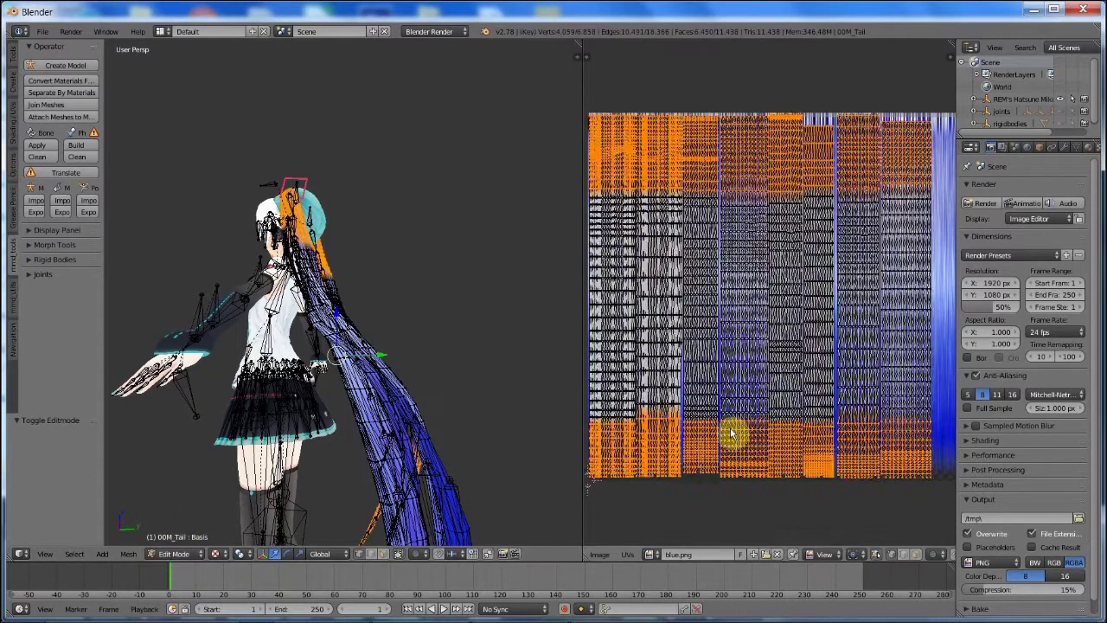
Step: Try to select a single linked UV strip from one of its vertices
scroll(770, 368, "up", 2)
scroll(664, 301, "down", 4)
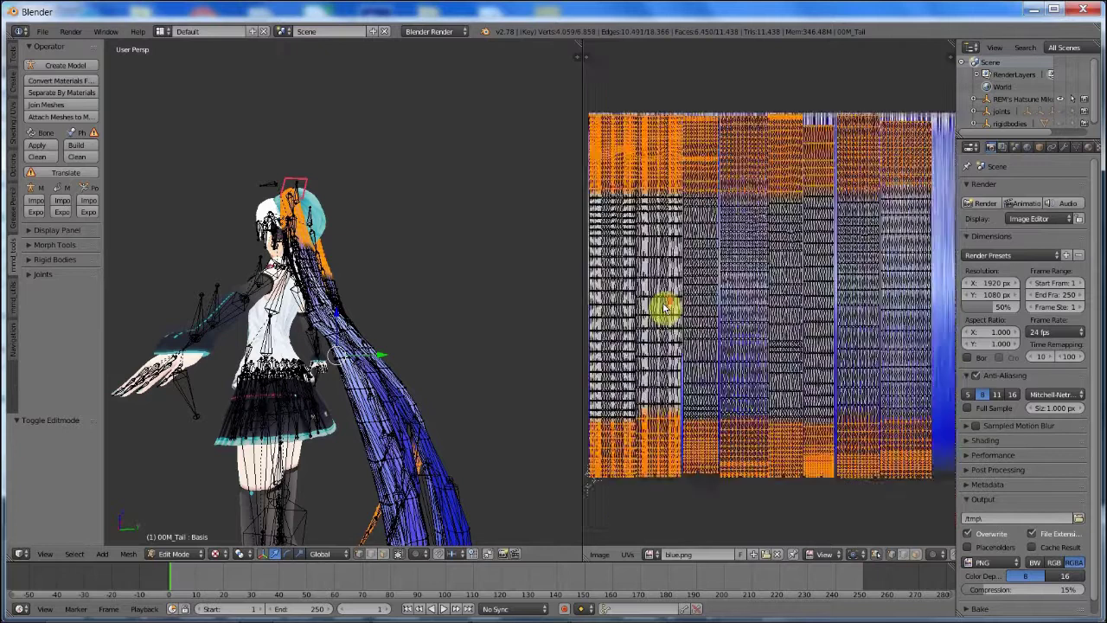
right_click(665, 301)
scroll(665, 301, "up", 1)
scroll(666, 301, "up", 1)
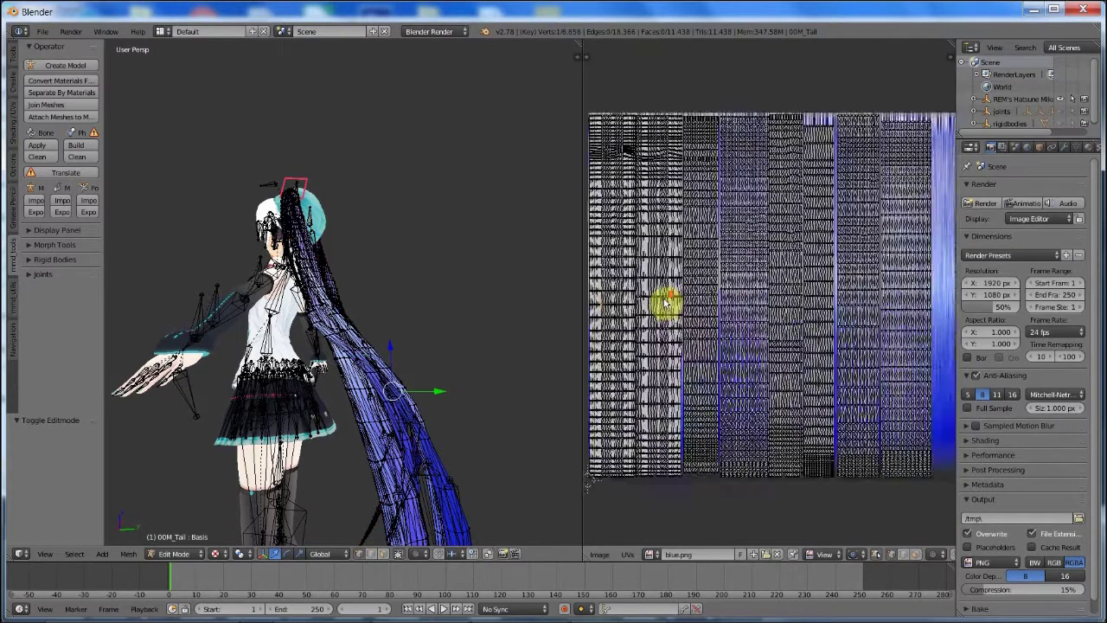
scroll(666, 303, "down", 1)
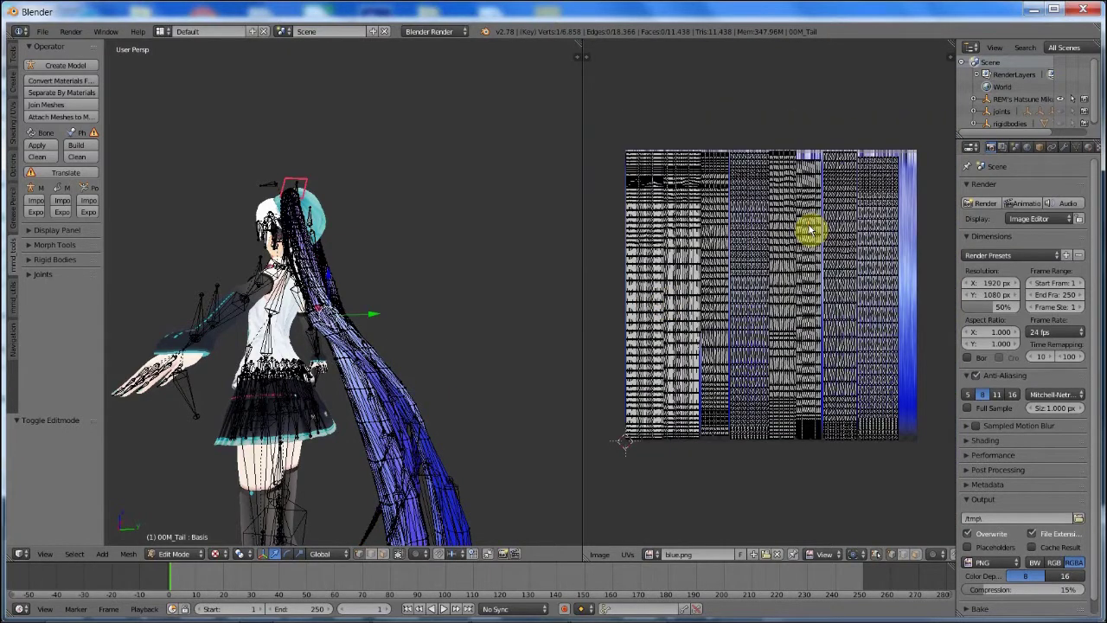
key("a")
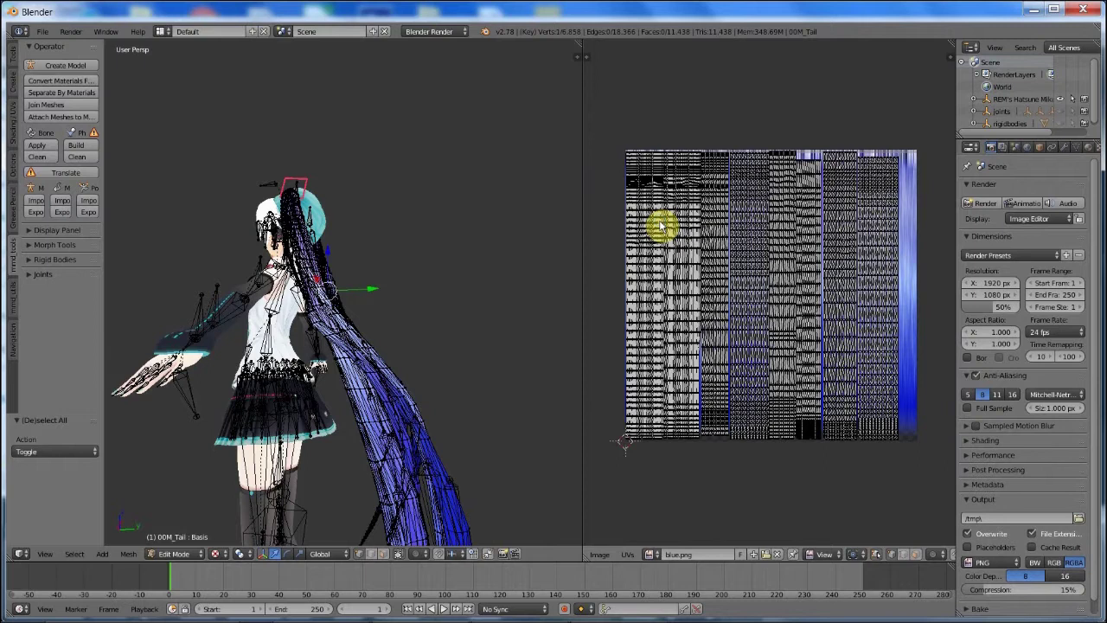
key("l")
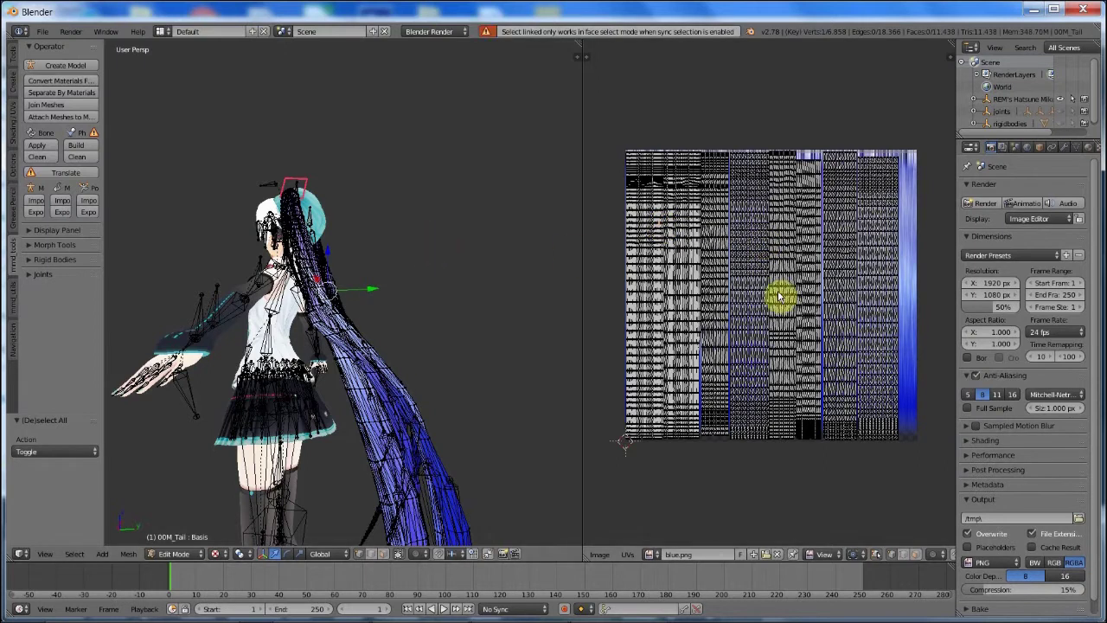
Step: Try shrinking all of the tail's UVs along the Y axis
key("a")
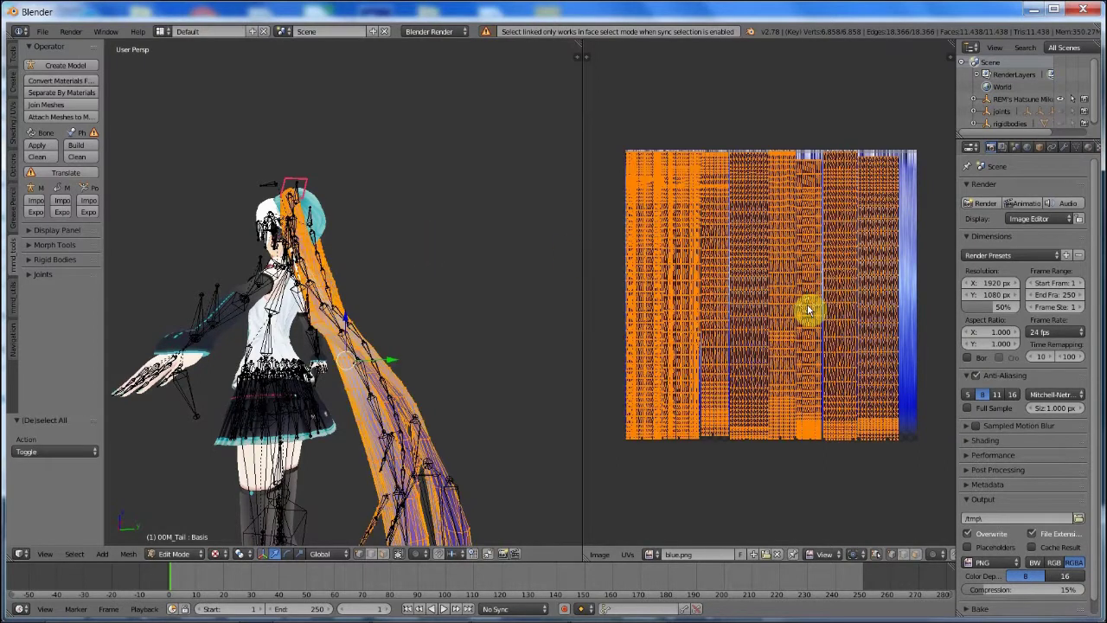
key("s")
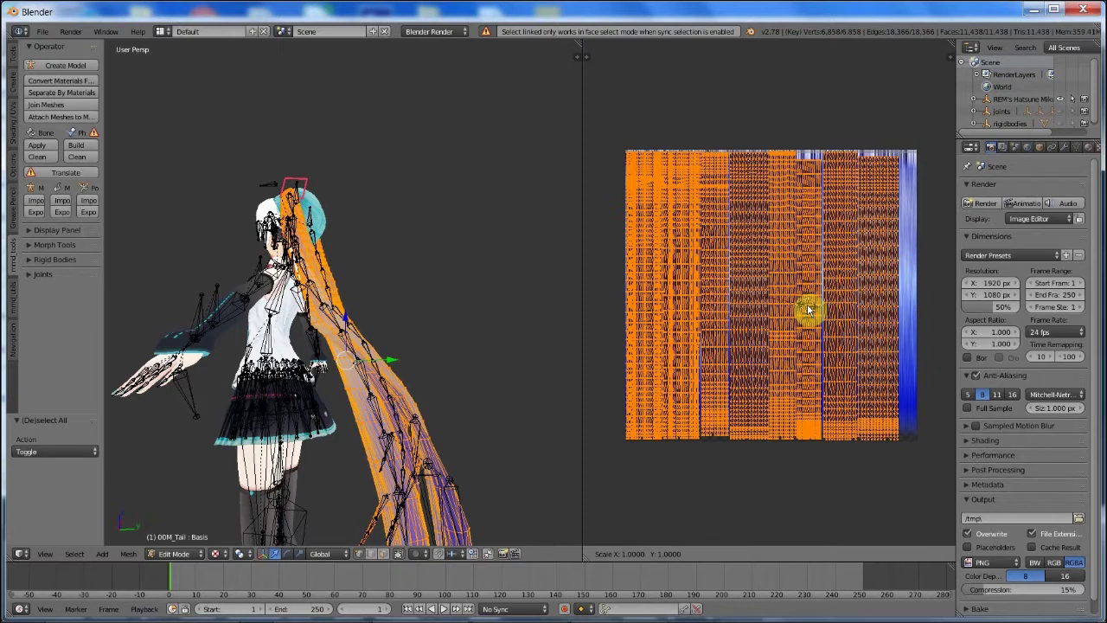
key("y")
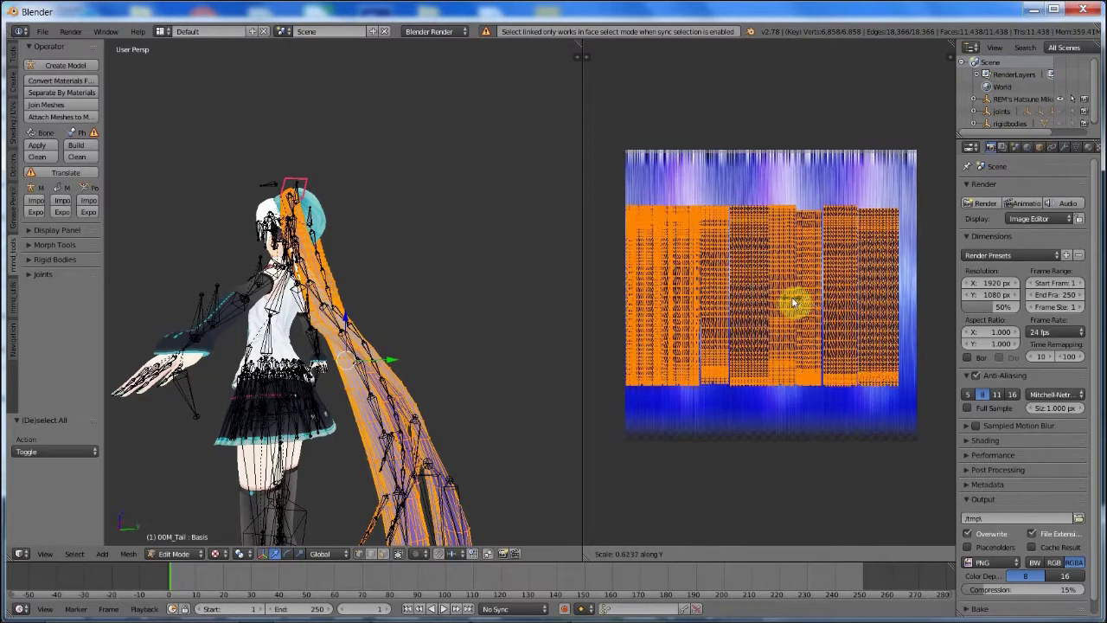
left_click(802, 303)
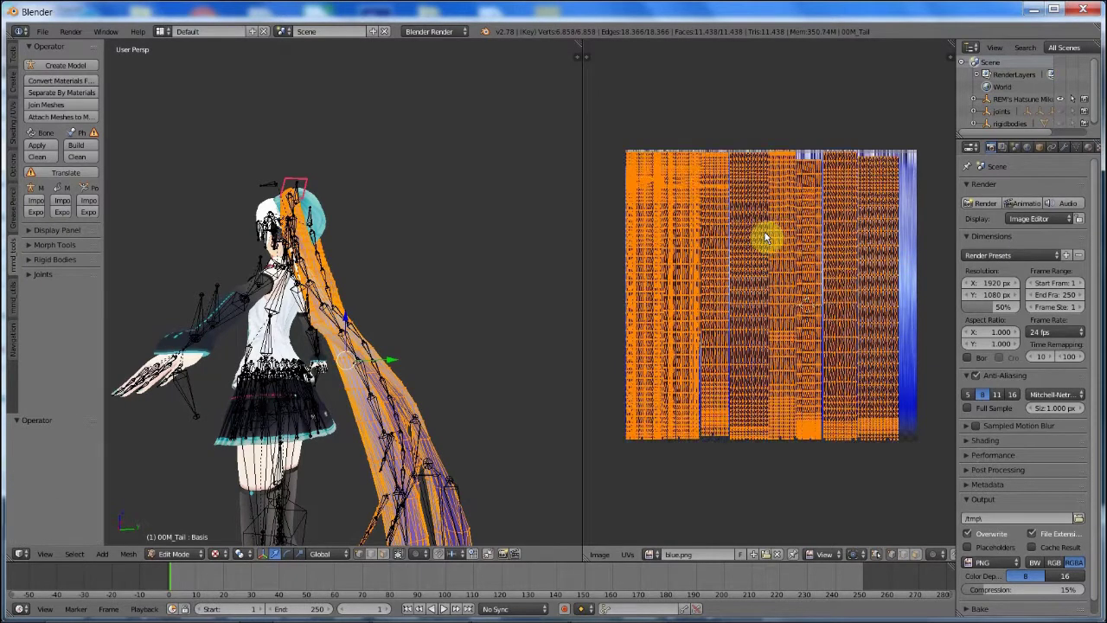
Step: Switch to face selection and select the entire leftmost linked UV strip
scroll(766, 238, "up", 2)
scroll(766, 238, "down", 2)
scroll(766, 238, "up", 1)
right_click(626, 223)
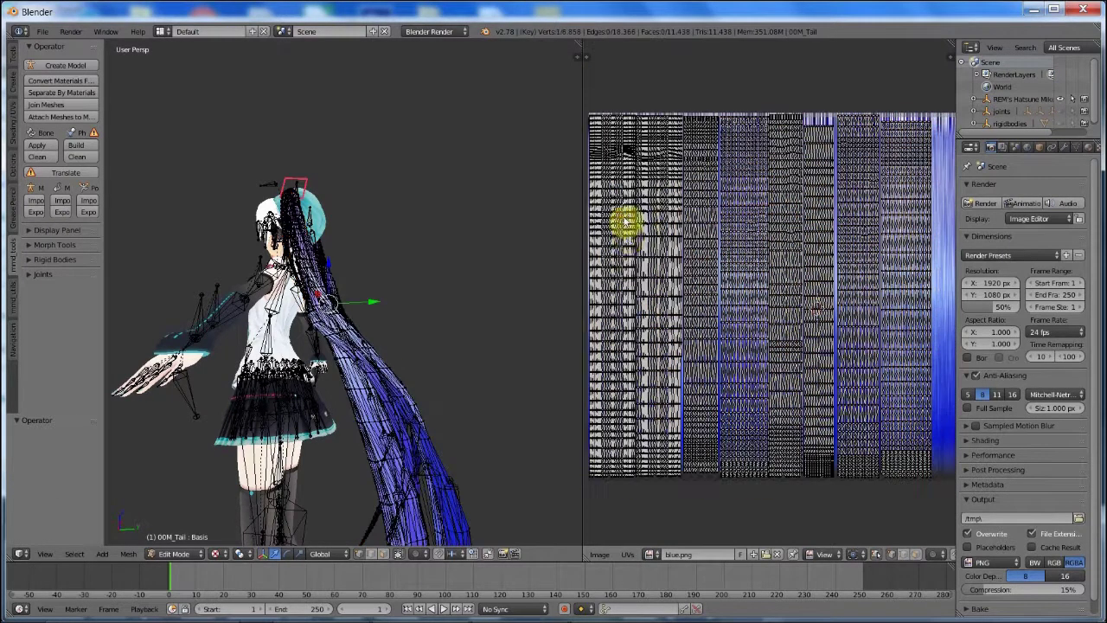
key("l")
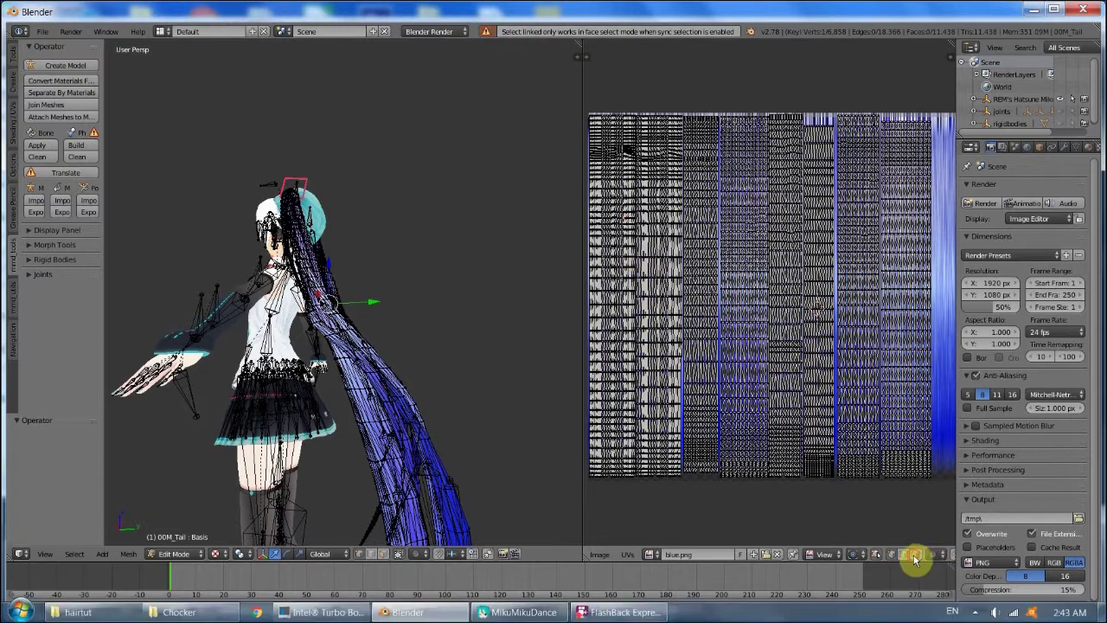
right_click(605, 263)
key("l")
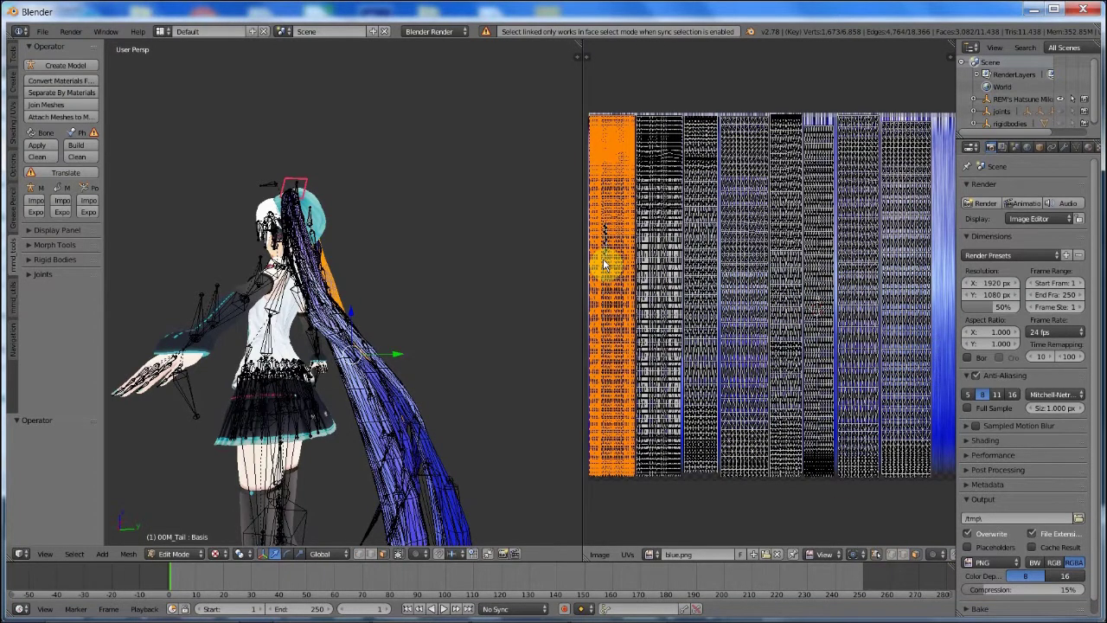
Step: Scale the selected UV strip by 0.822 along the Y axis
key("s")
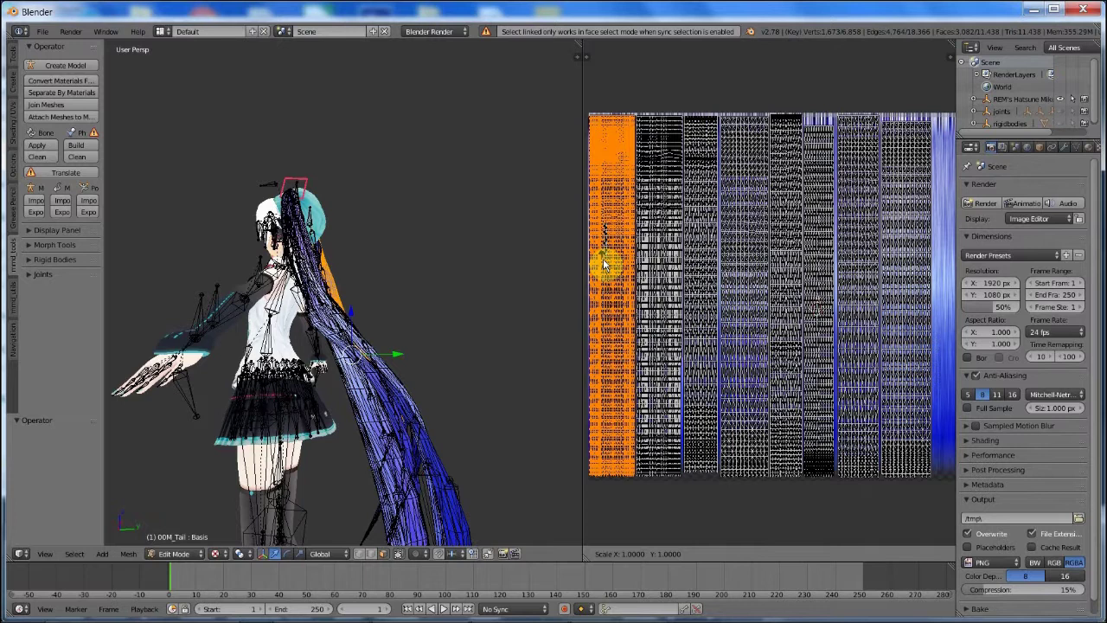
key("y")
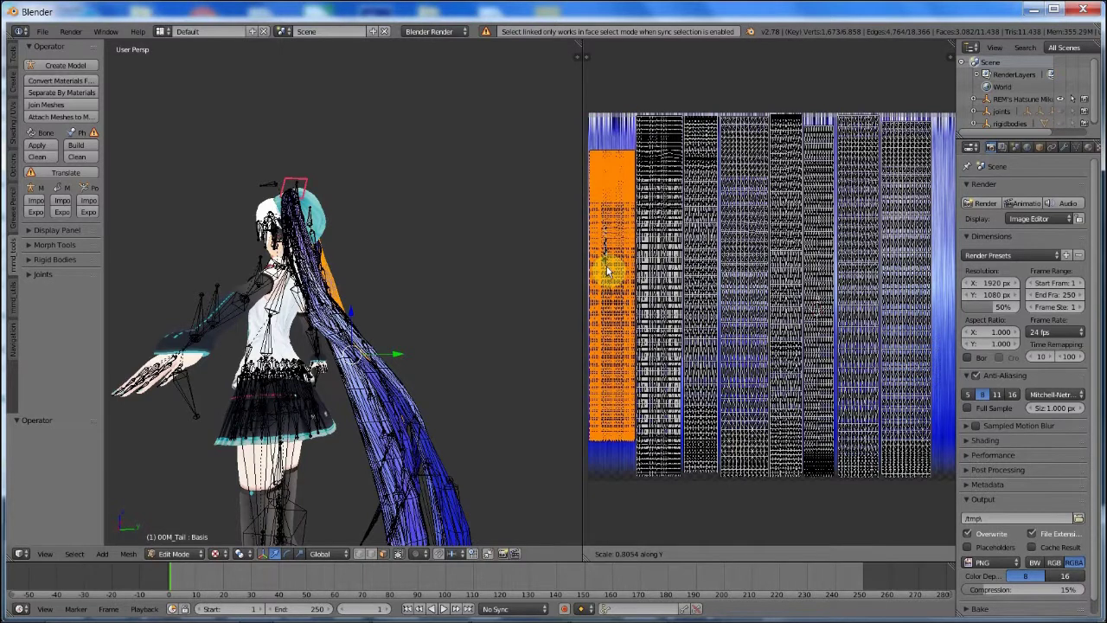
left_click(606, 269)
Step: Move the strip down by 0.093 to the texture's lower edge and stretch it by 5.886 along the X axis
key("g")
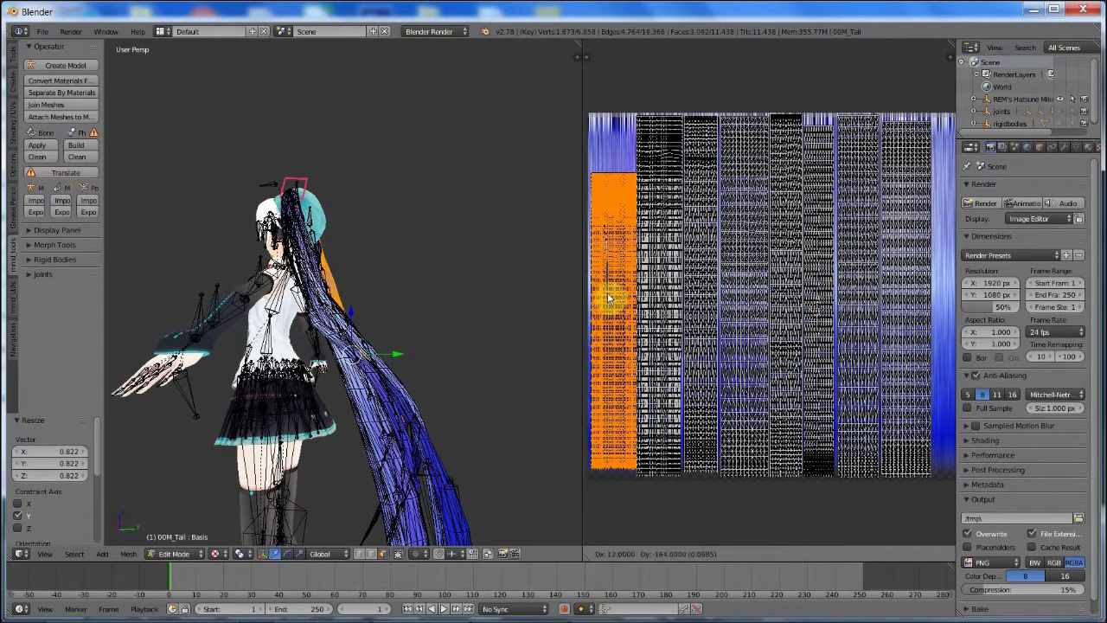
left_click(605, 298)
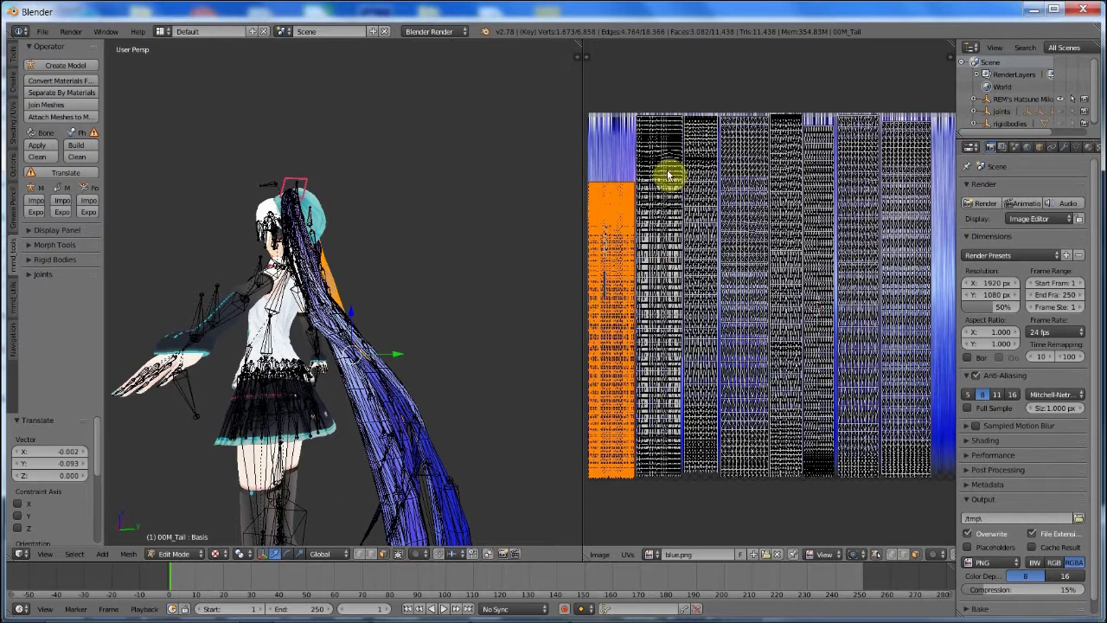
key("s")
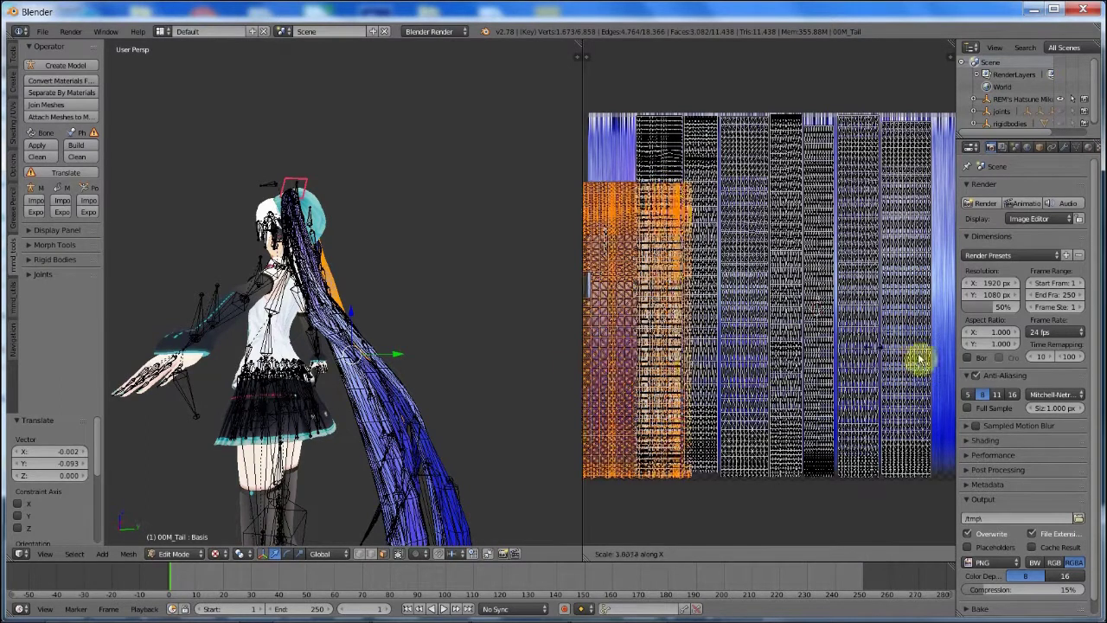
left_click(794, 367)
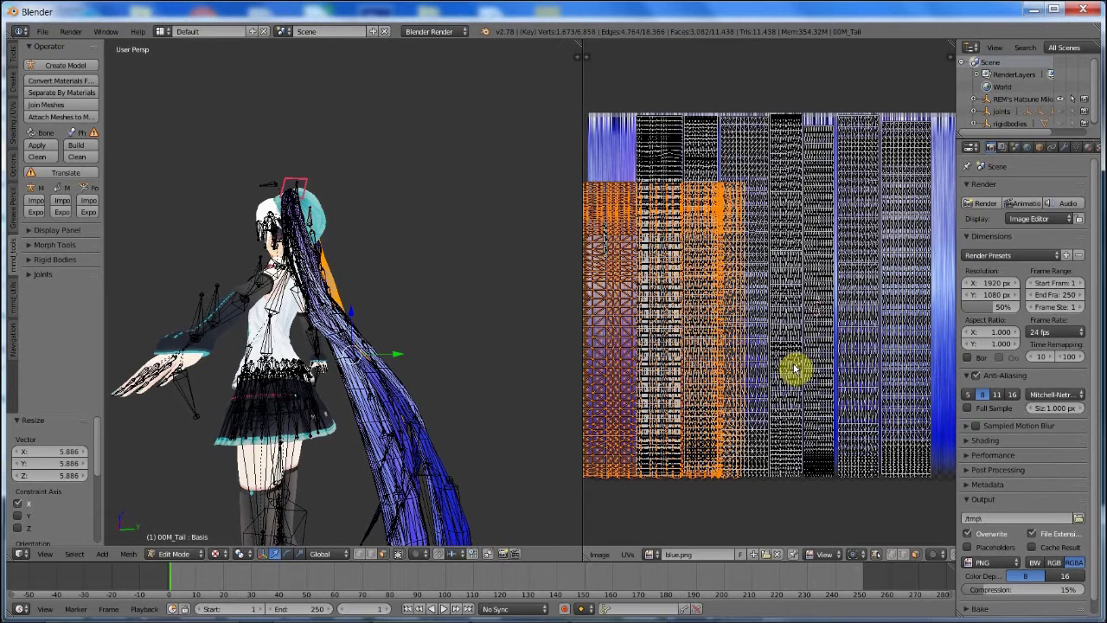
Step: Move the stretched UV strip by 0.302 along X and 0.002 along Y so it lies over the texture
key("g")
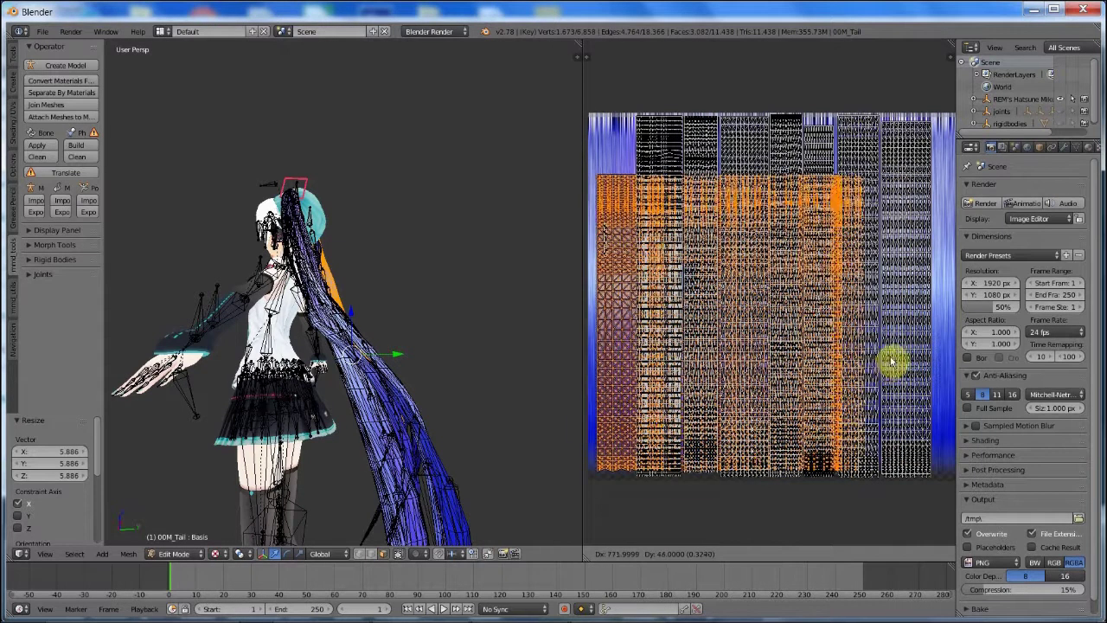
left_click(885, 369)
Step: Select the entire linked second UV strip, scale it by 0.929 along Y, and lower it by 0.043 to the texture's bottom edge
right_click(664, 154)
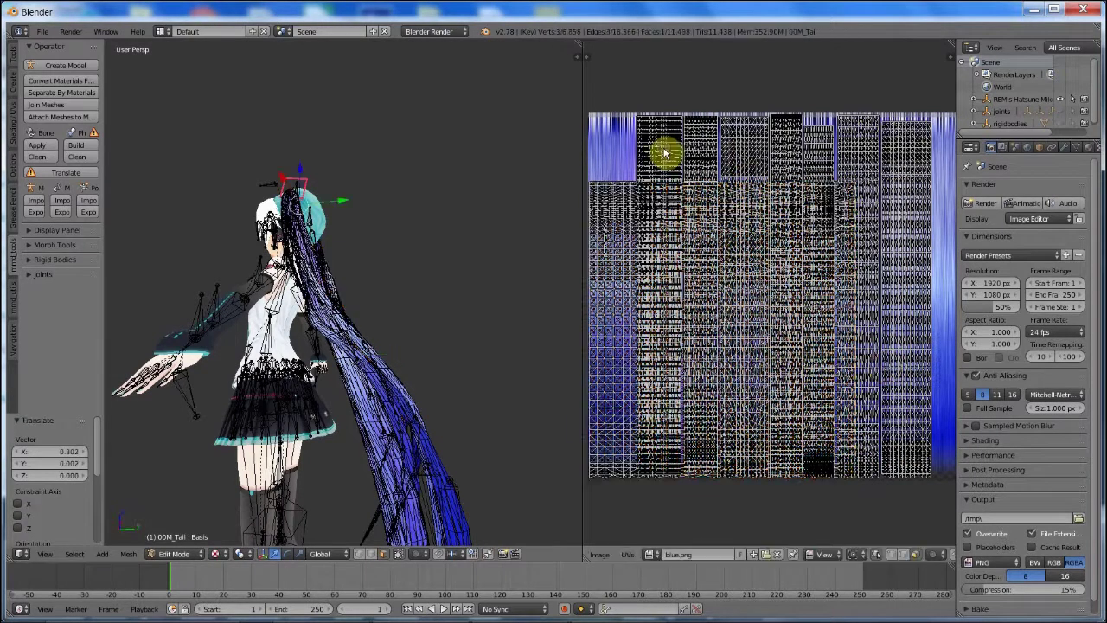
key("l")
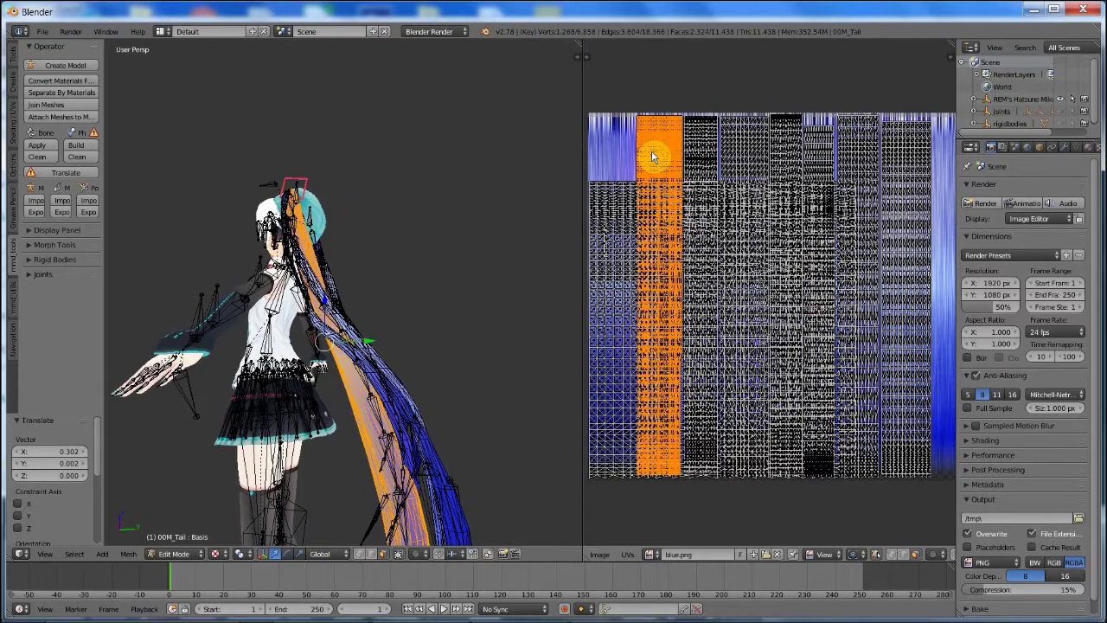
key("s")
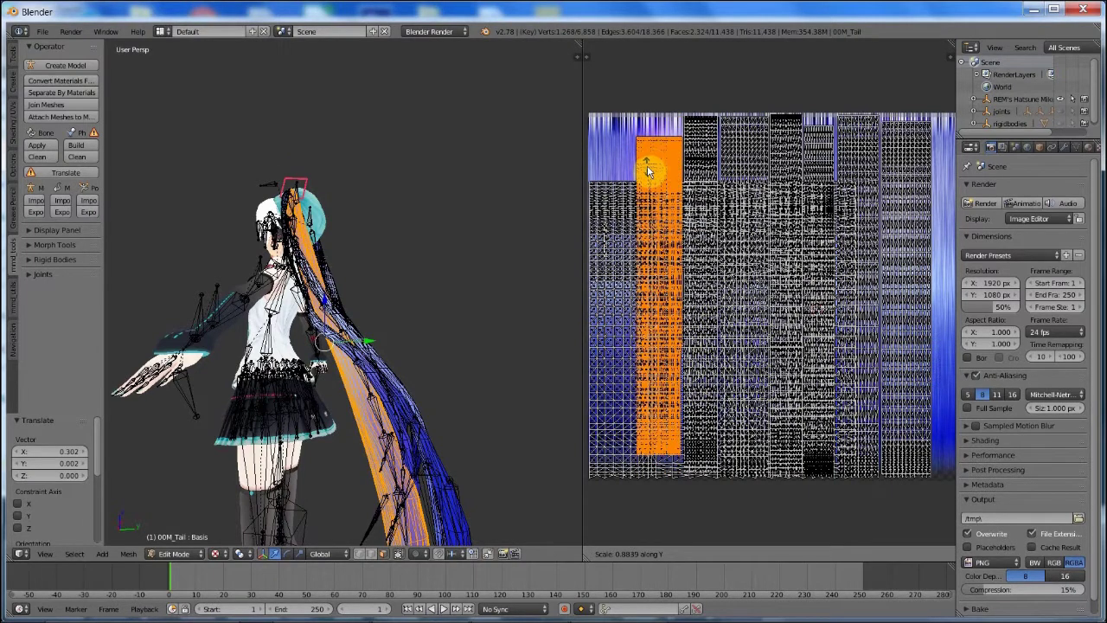
left_click(648, 158)
key("g")
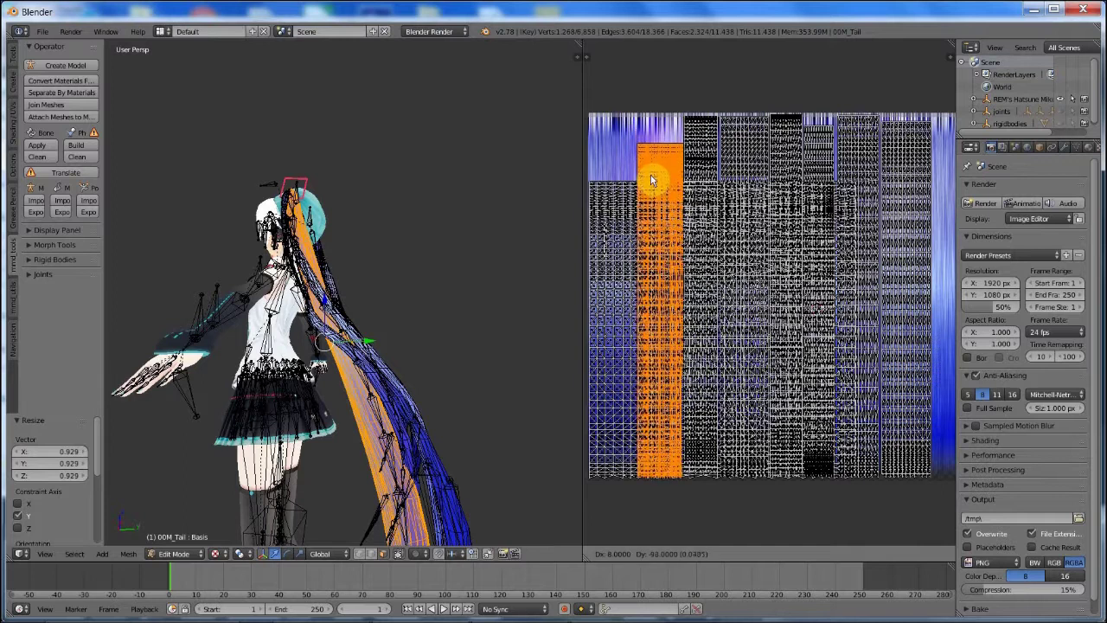
left_click(647, 174)
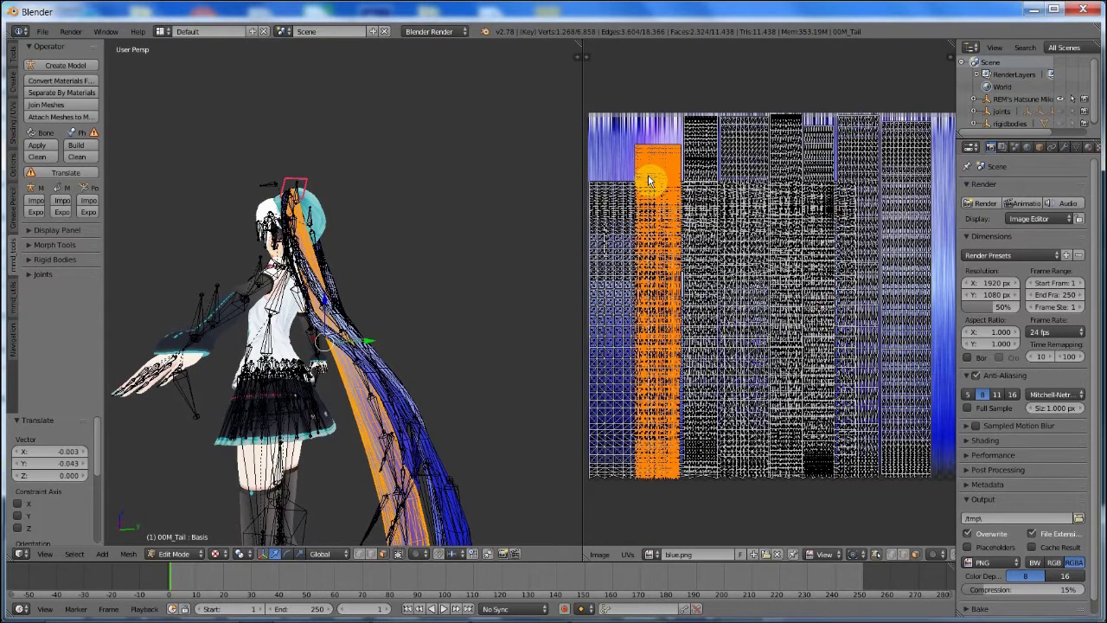
Step: Stretch the second strip by 4.298 along the X axis and shift it 0.135 in X and 0.003 in Y
key("s")
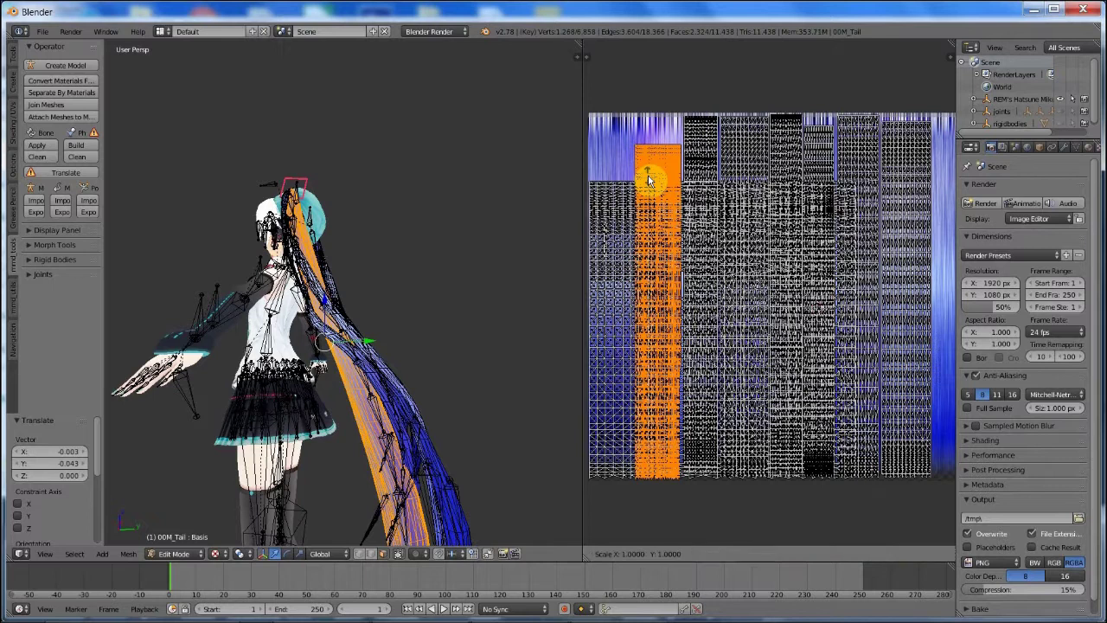
key("x")
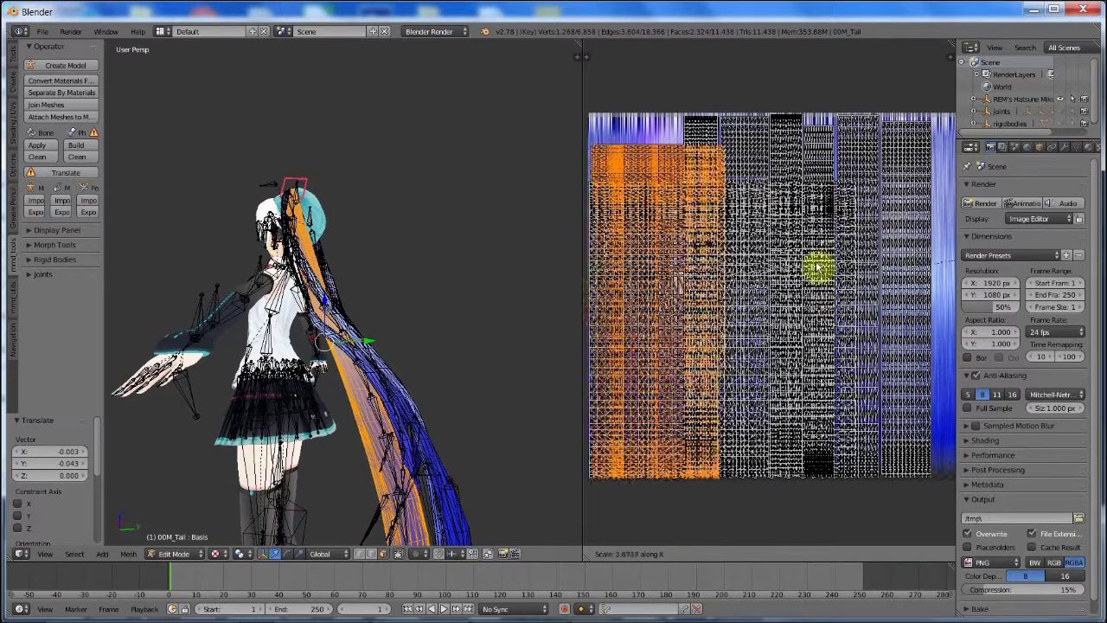
left_click(871, 272)
key("g")
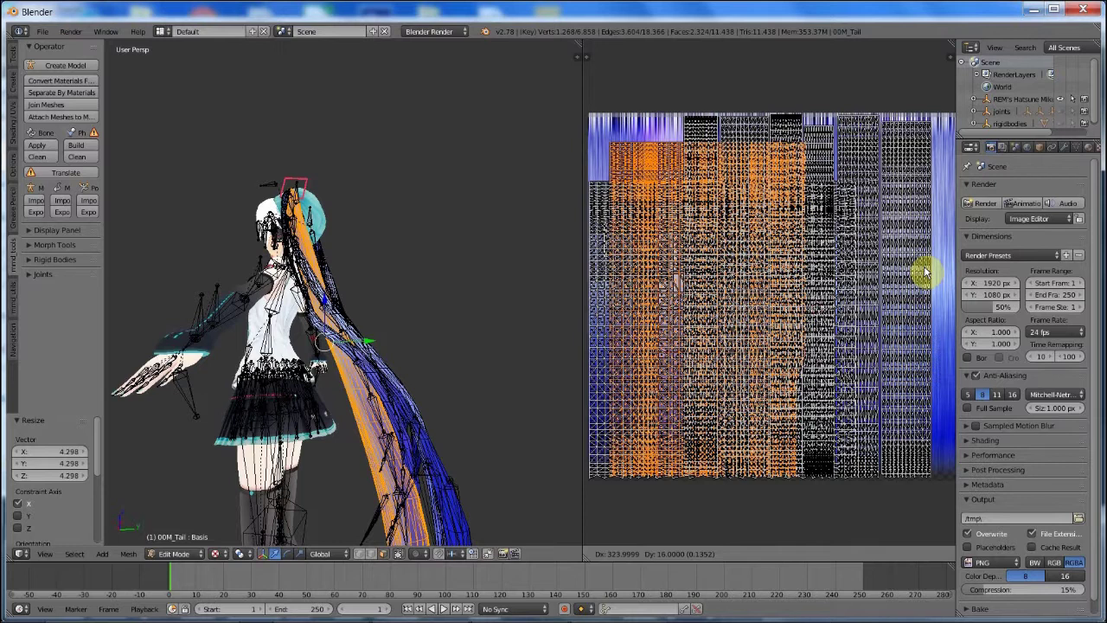
left_click(920, 272)
Step: Select the entire linked third UV strip, scale it by 0.917 along Y, and lower it by 0.045
right_click(696, 130)
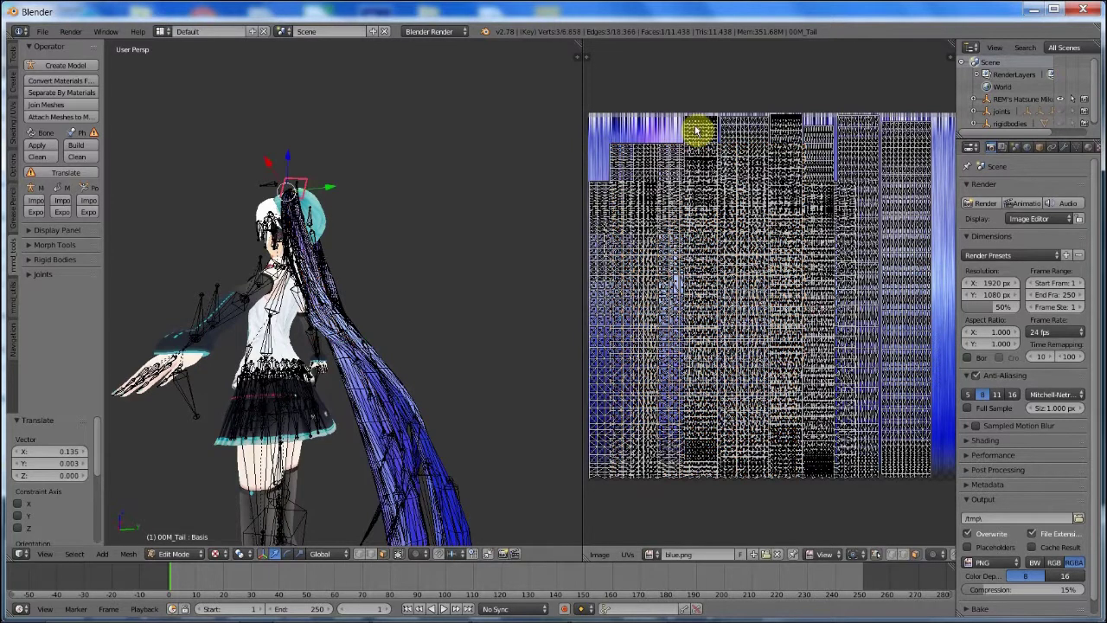
right_click(701, 131)
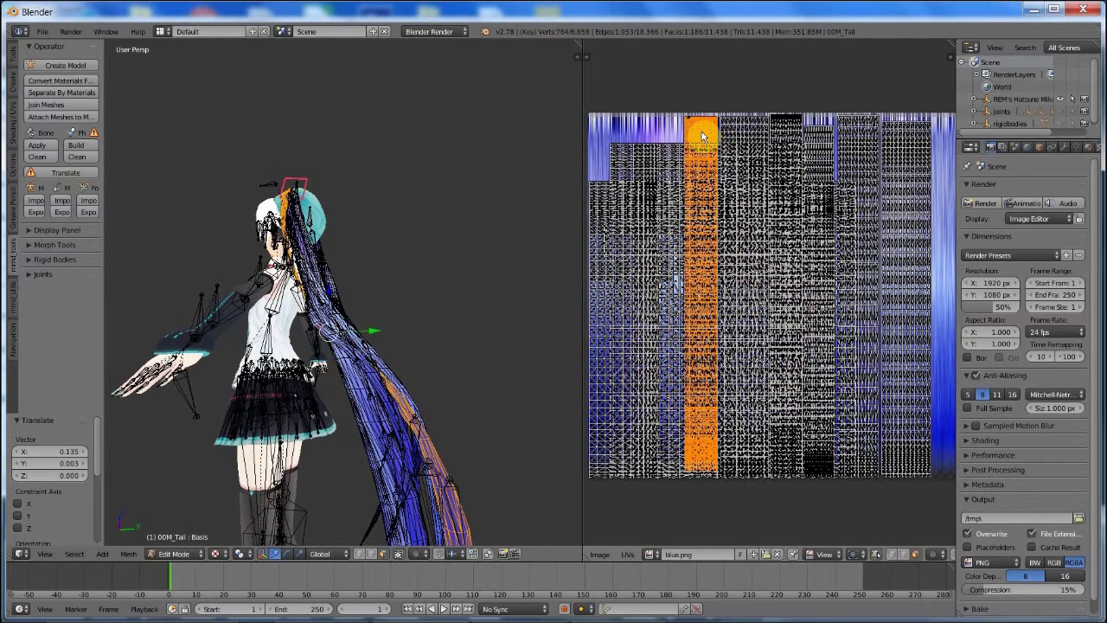
key("s")
key("y")
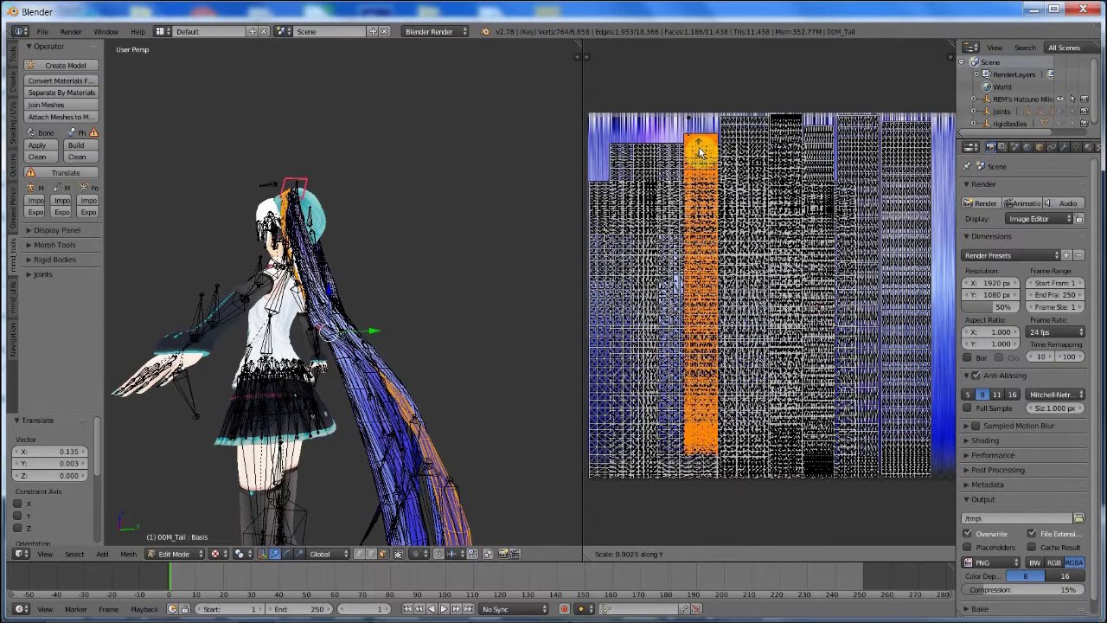
left_click(700, 152)
key("g")
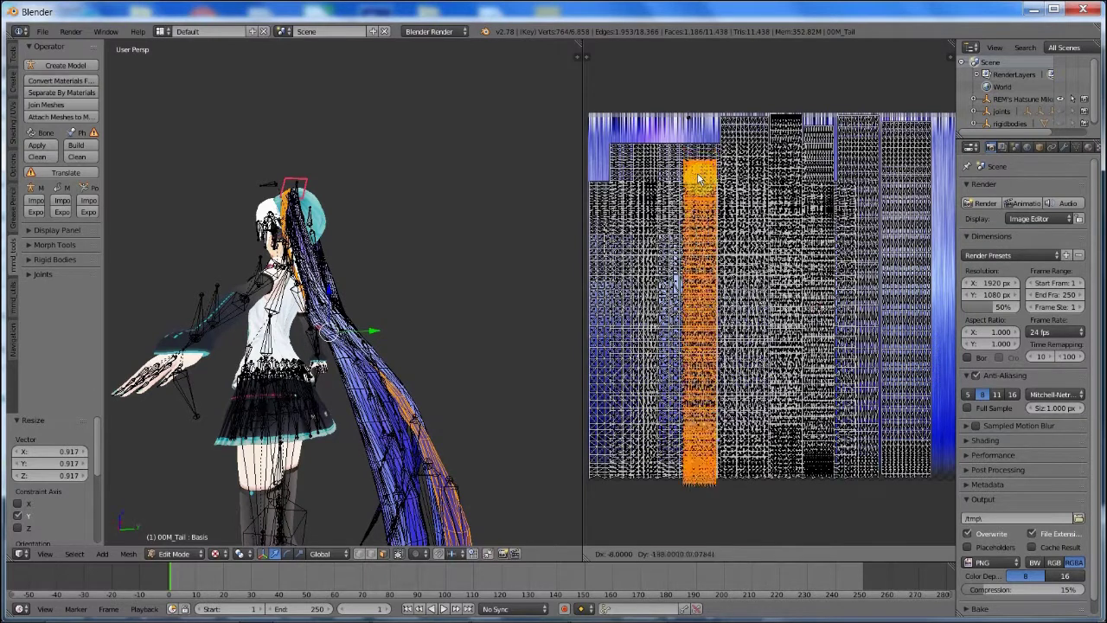
left_click(699, 166)
Step: Stretch the third UV strip by 5.061 along the X axis
key("s")
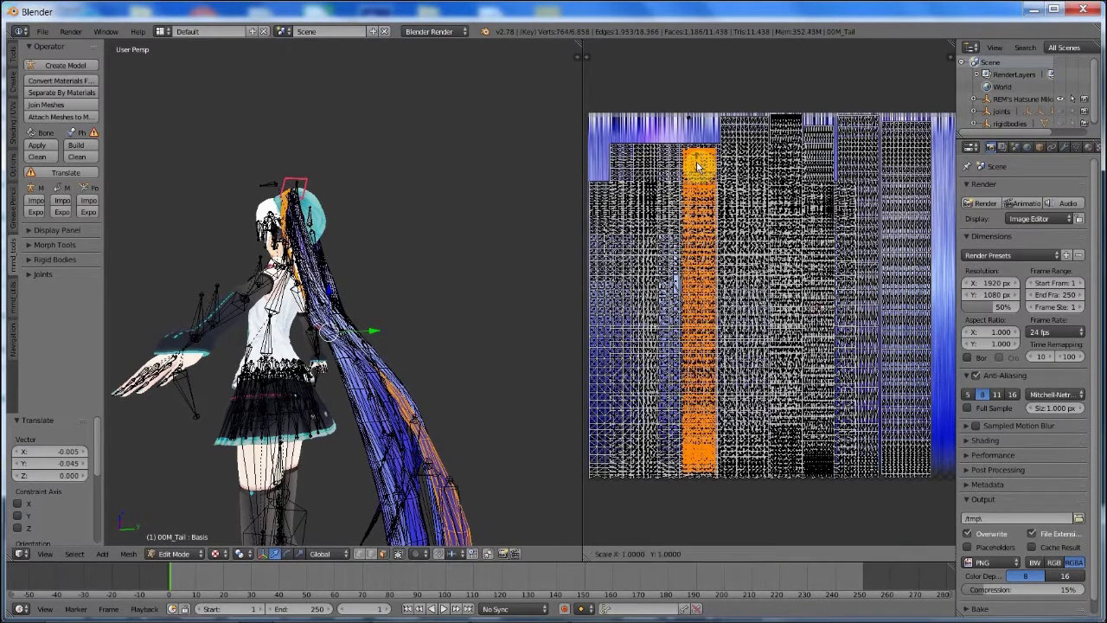
key("x")
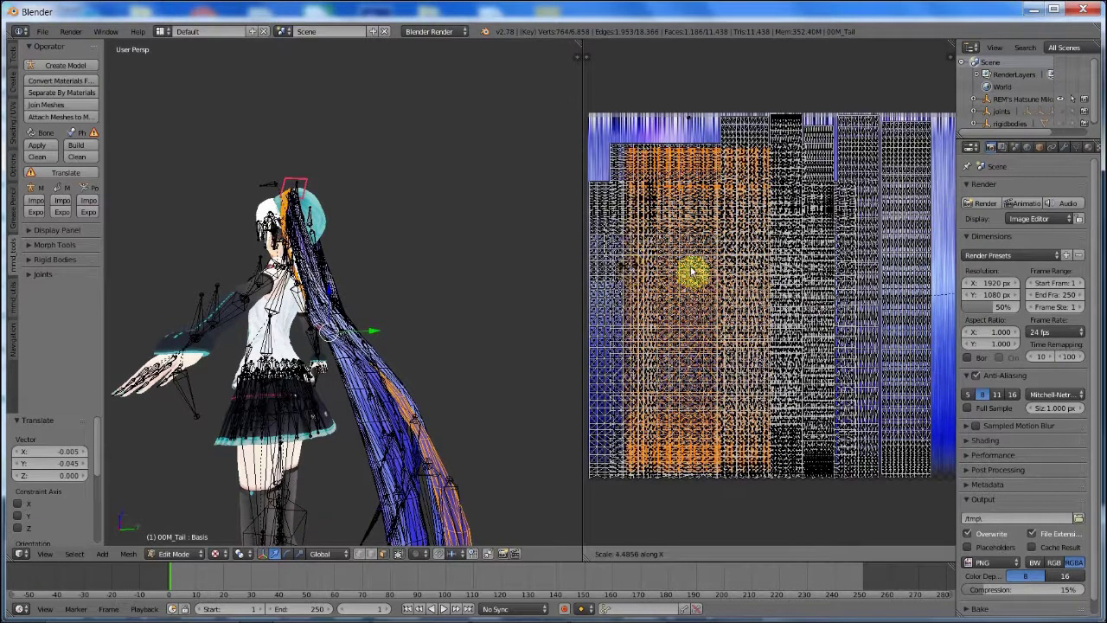
left_click(744, 104)
Step: Select the entire linked fourth UV strip, scale it by 0.941 along Y, and lower it by 0.037
right_click(751, 139)
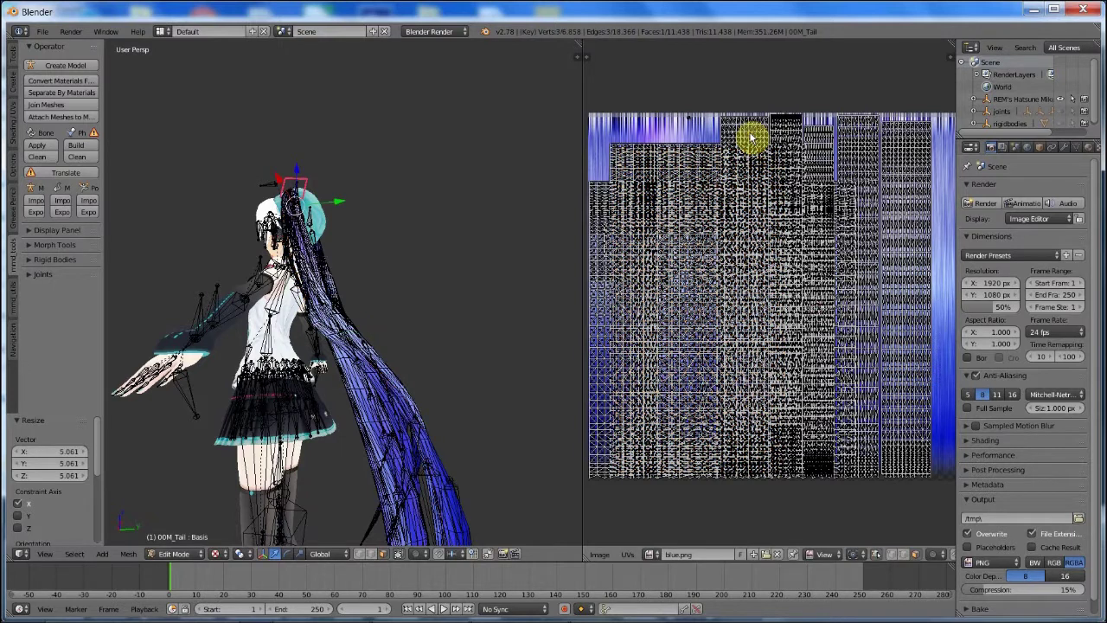
key("l")
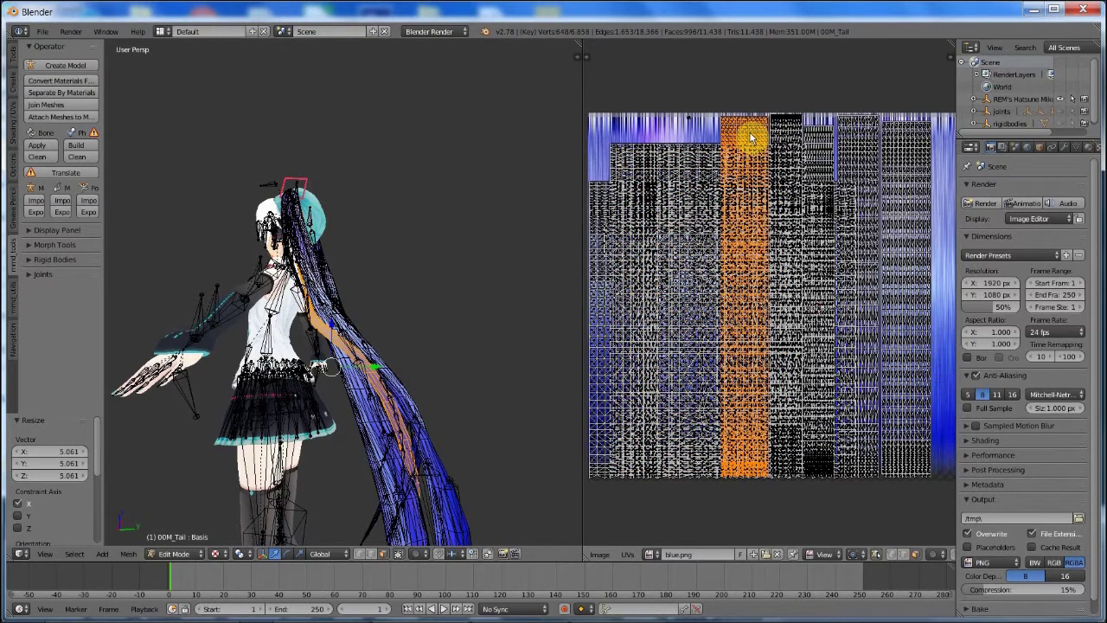
key("s")
key("y")
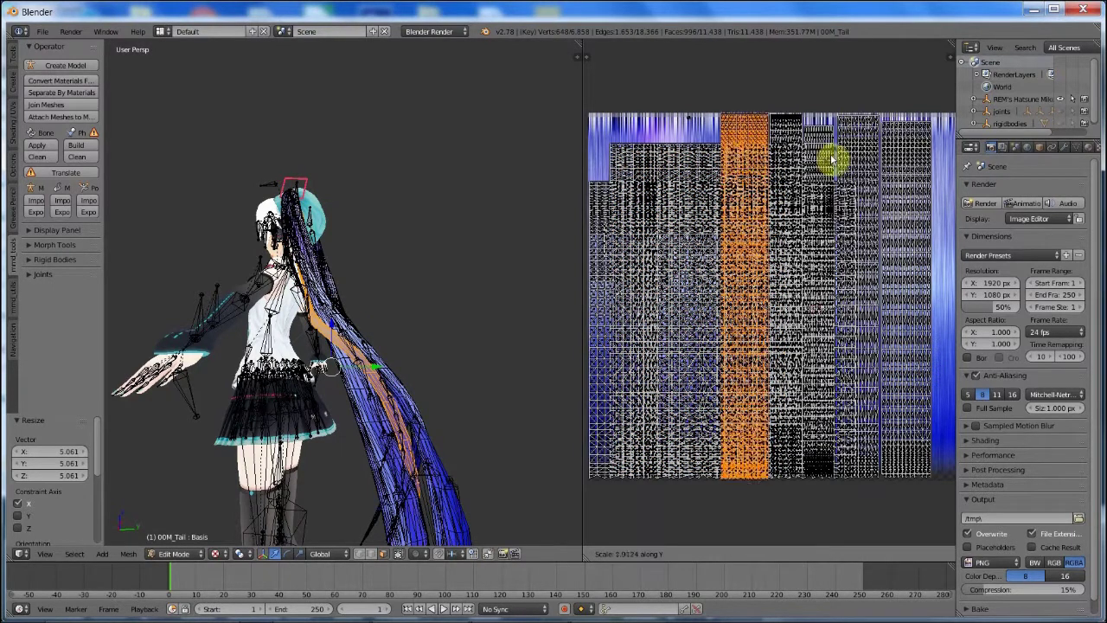
left_click(810, 161)
key("g")
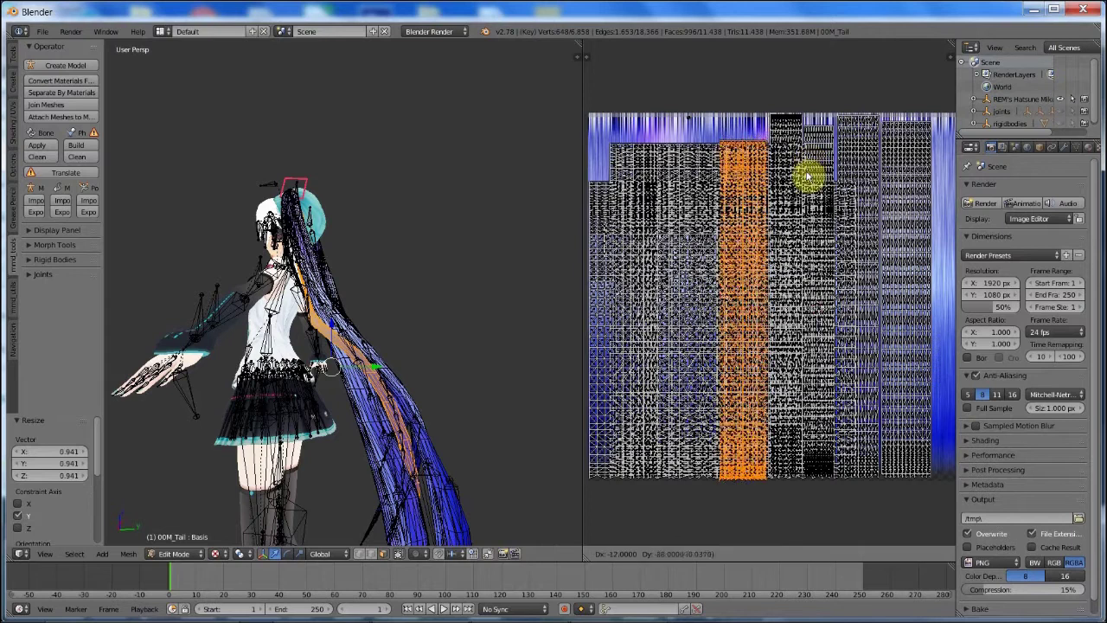
left_click(807, 175)
Step: Stretch the fourth UV strip by 4.957 along the X axis
key("s")
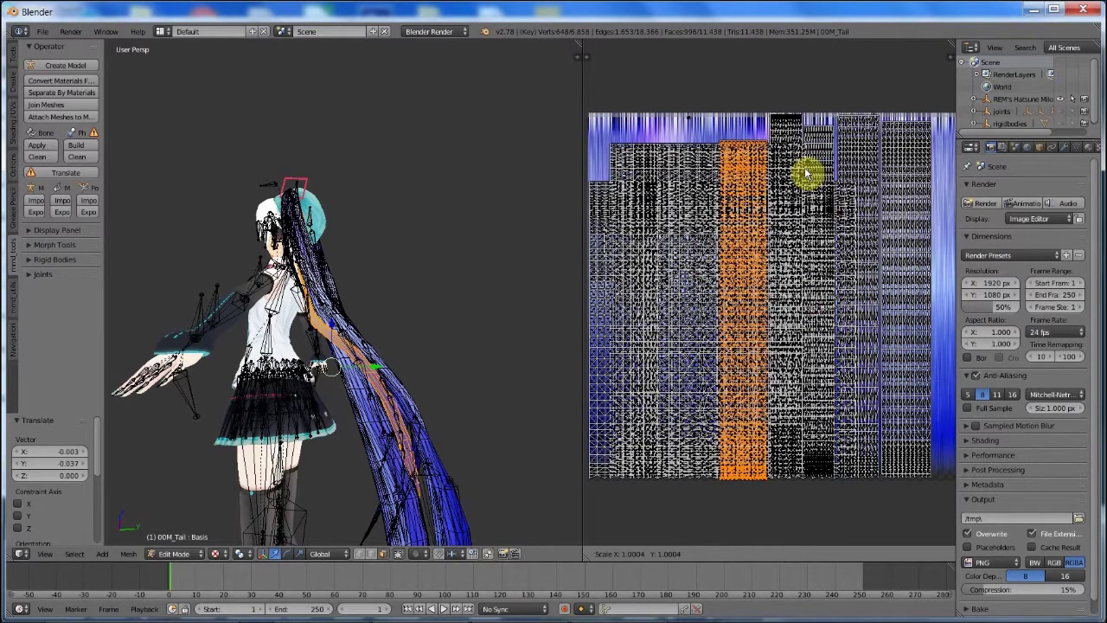
key("x")
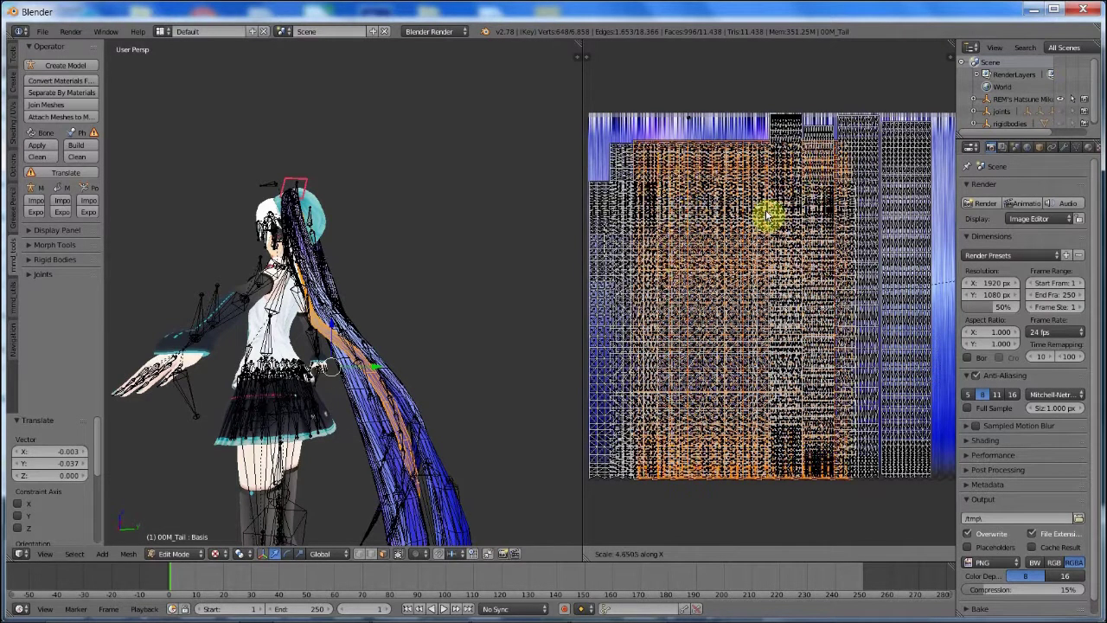
left_click(778, 165)
Step: Select the entire linked fifth UV strip, scale it by 0.940 along Y, and lower it by 0.033
right_click(788, 125)
key("l")
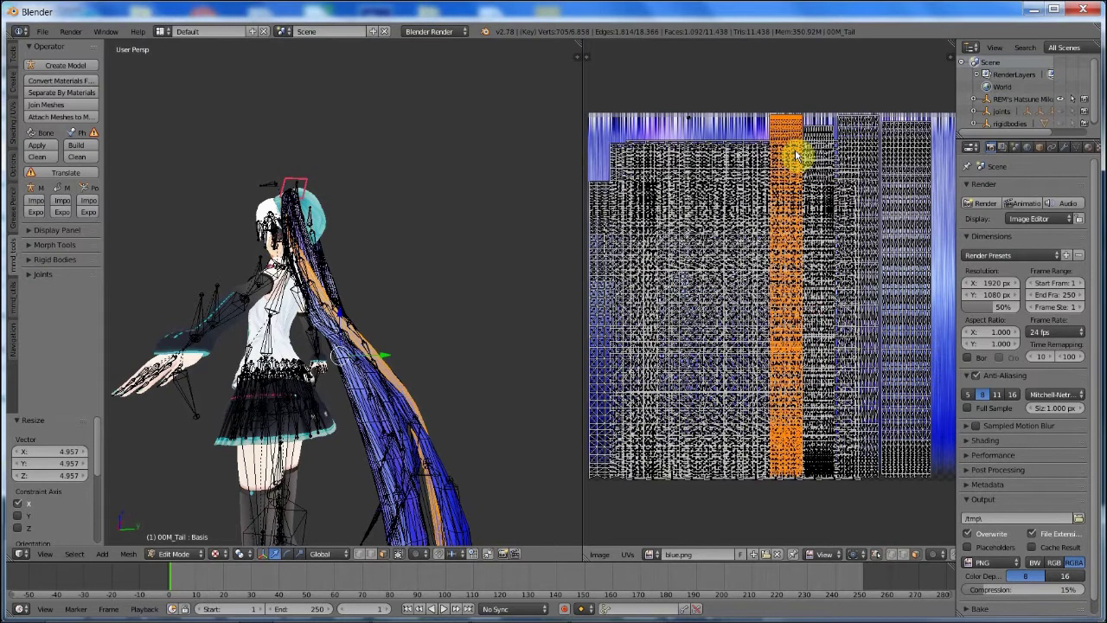
key("s")
key("y")
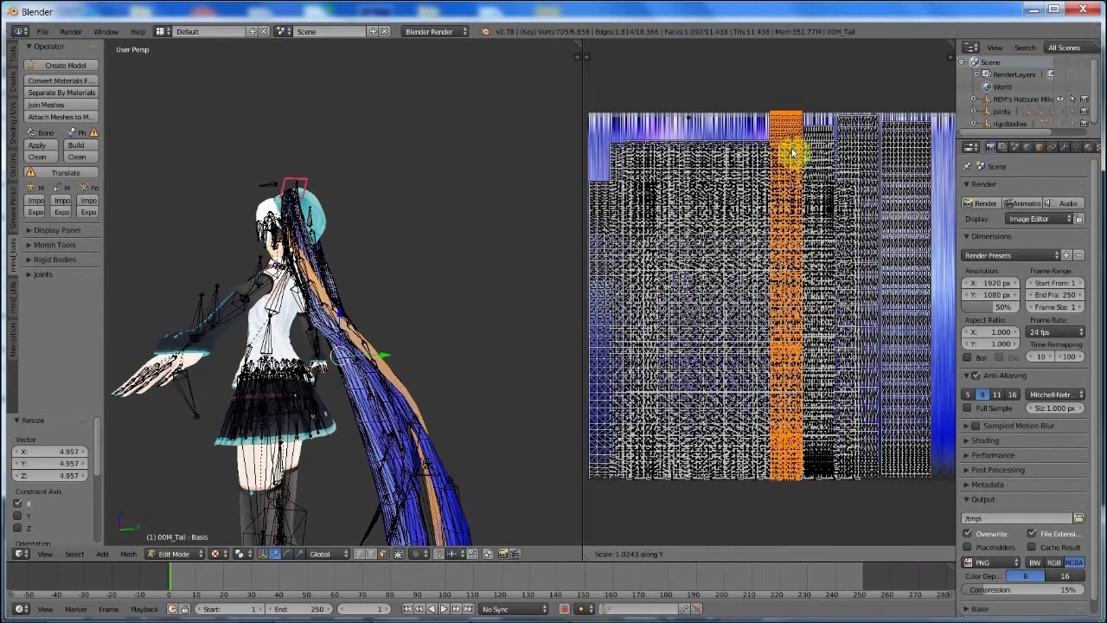
left_click(792, 165)
key("g")
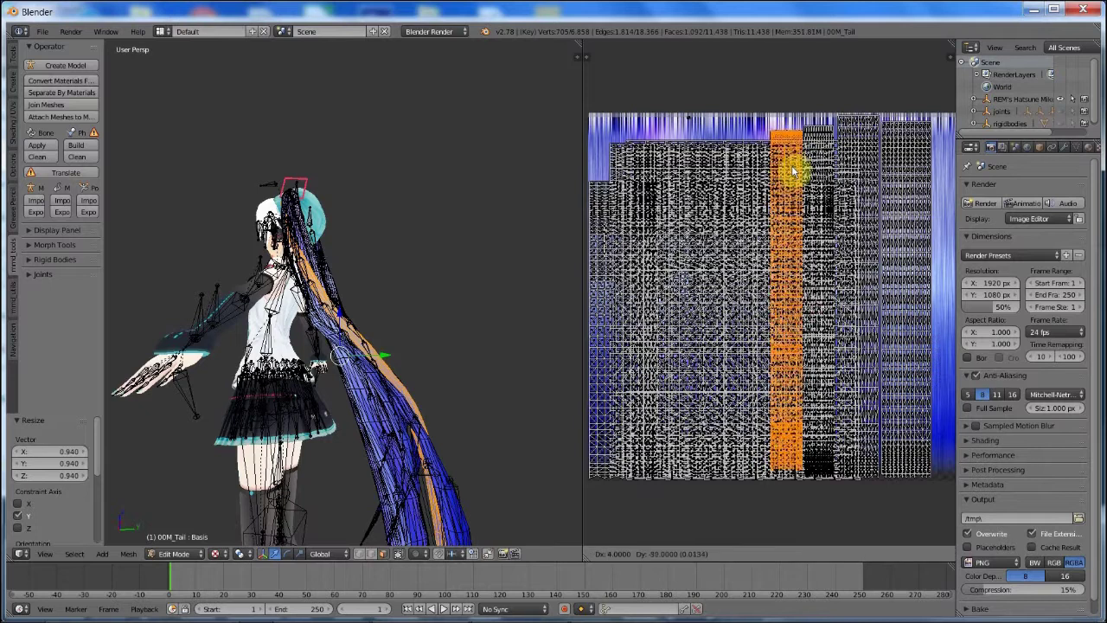
left_click(792, 175)
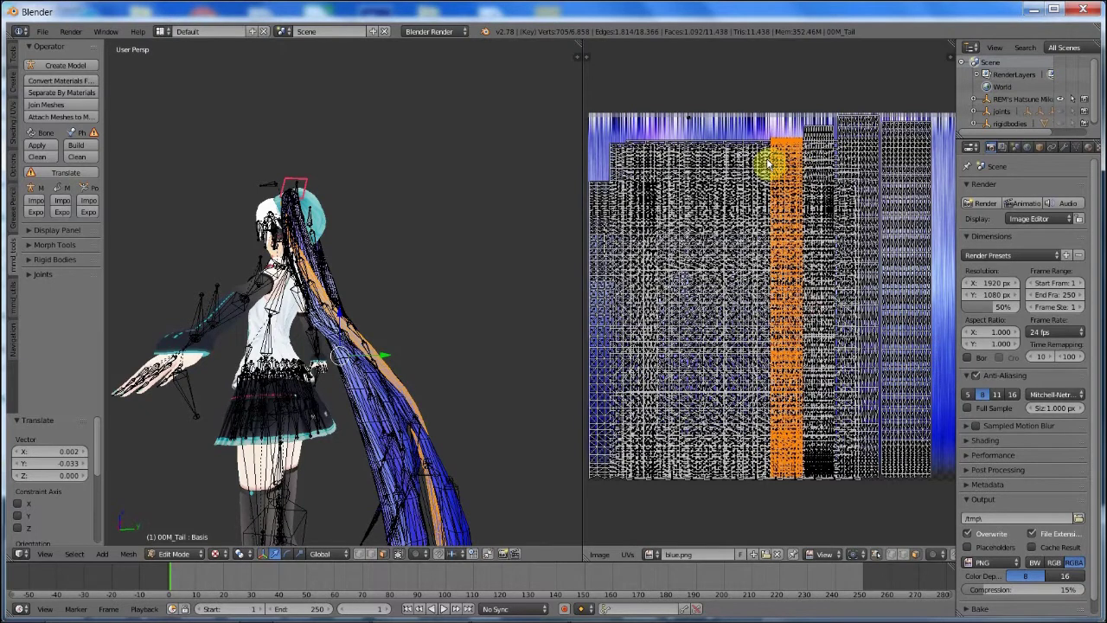
Step: Scale the fifth UV strip by -4.611 along the X axis, widening and mirroring it
key("s")
key("x")
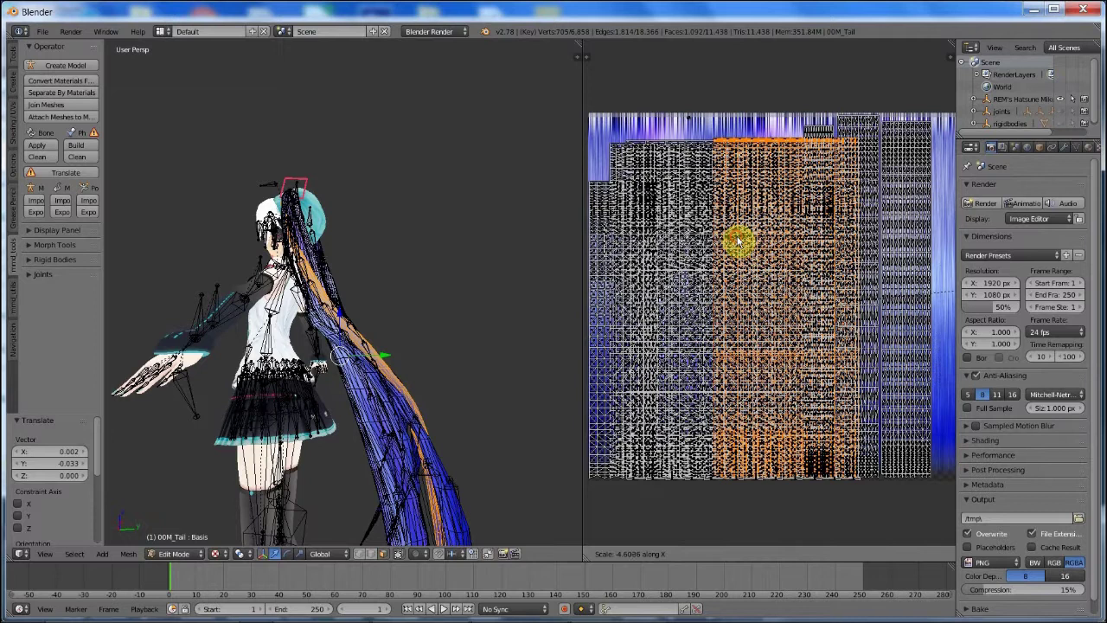
left_click(734, 239)
Step: Select the entire linked sixth UV strip, scale it by 0.876 along Y, and lower it by 0.065
right_click(823, 133)
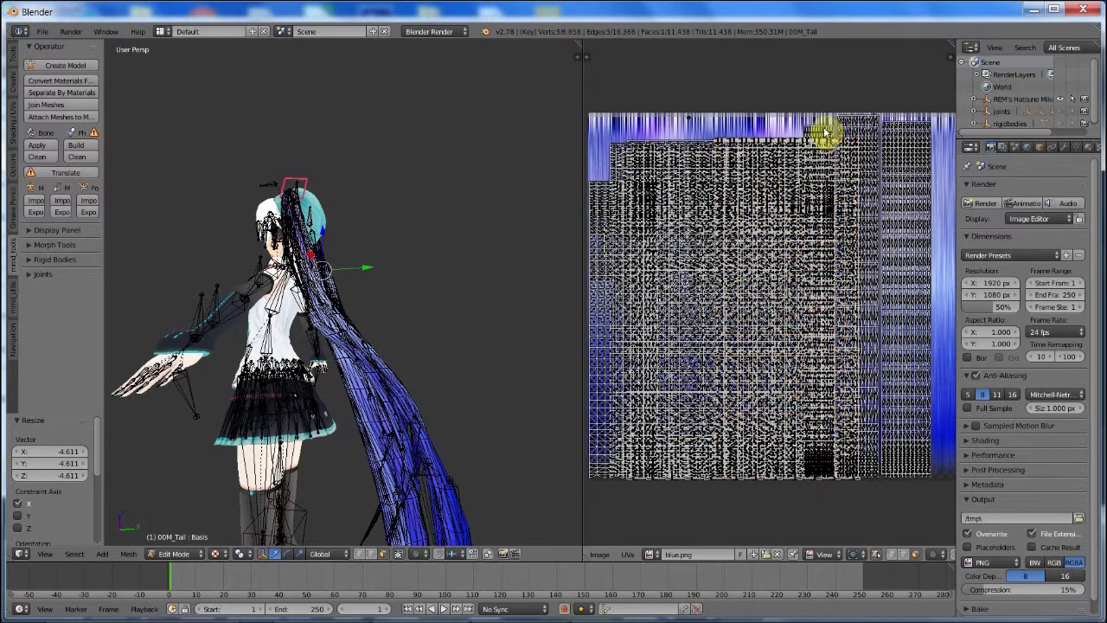
key("l")
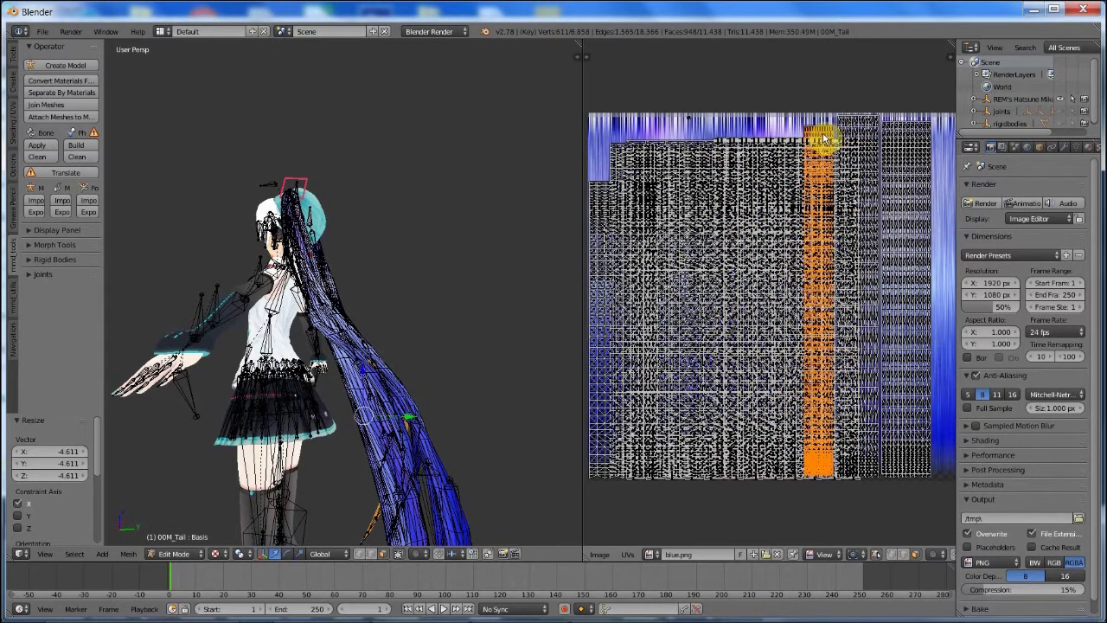
key("s")
key("y")
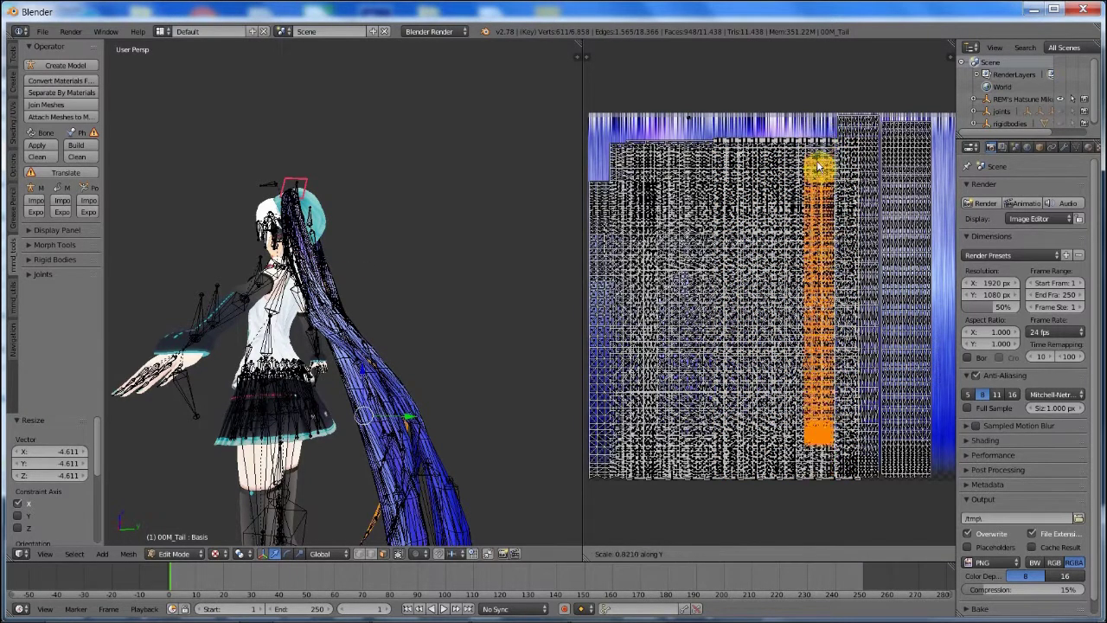
left_click(820, 158)
key("g")
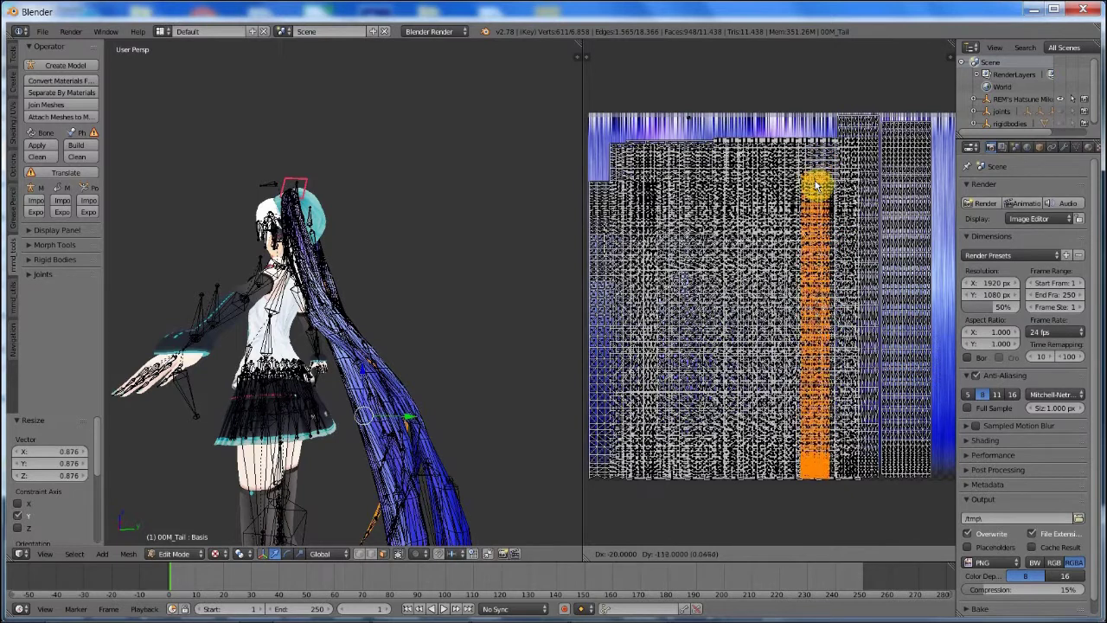
left_click(816, 184)
Step: Stretch the sixth UV strip by 7.766 along the X axis
key("s")
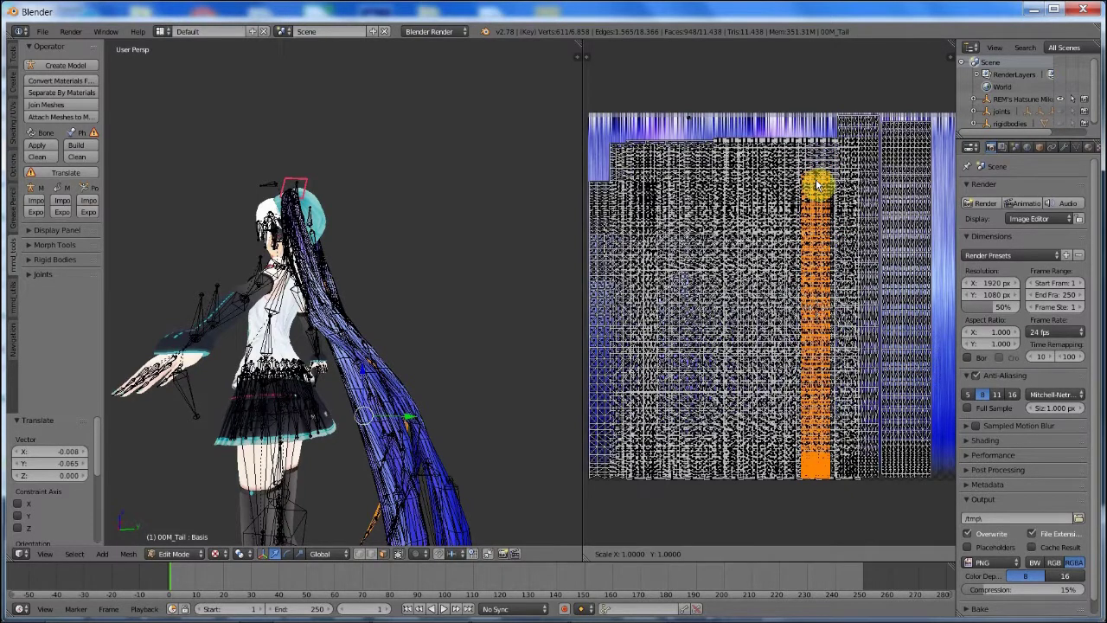
key("x")
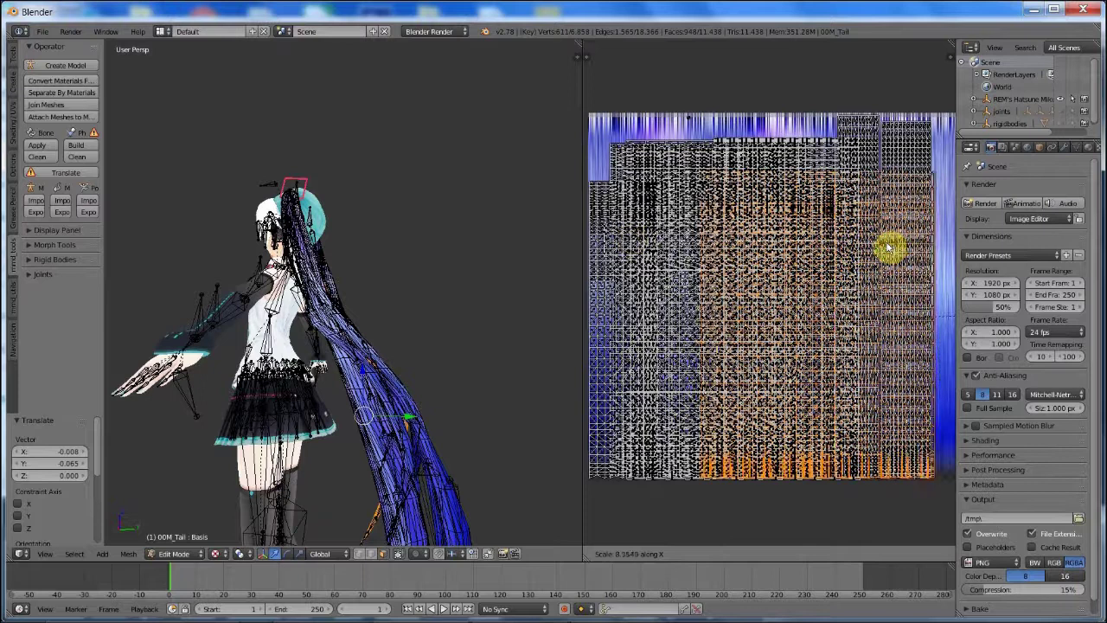
left_click(857, 136)
Step: Select the entire linked seventh UV strip, scale it by 0.815 along Y, and lower it by 0.073
right_click(859, 127)
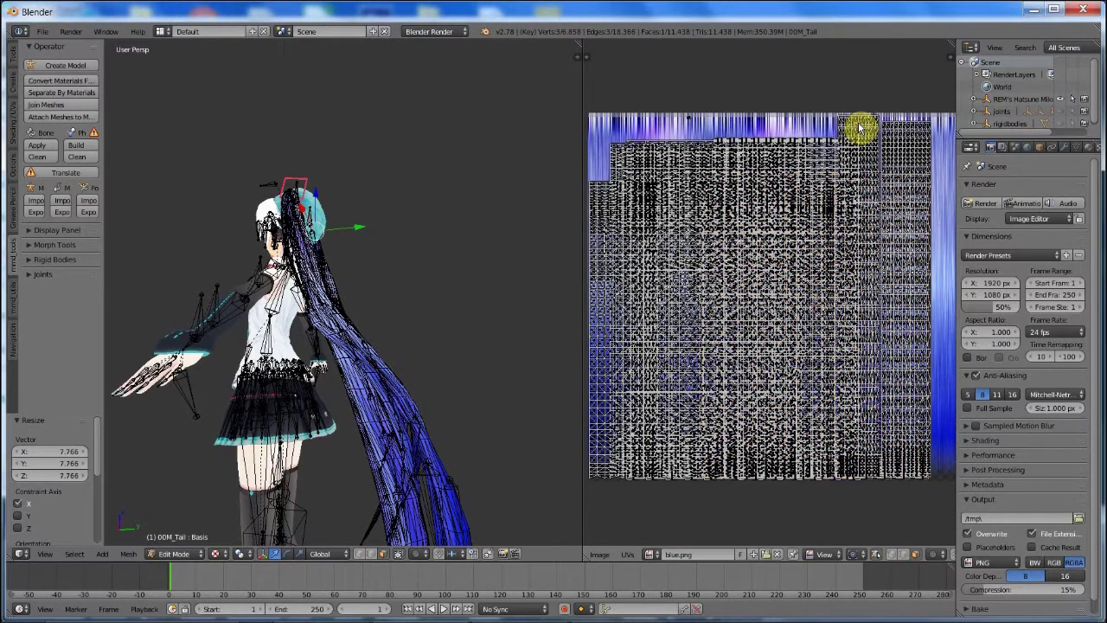
key("l")
key("y")
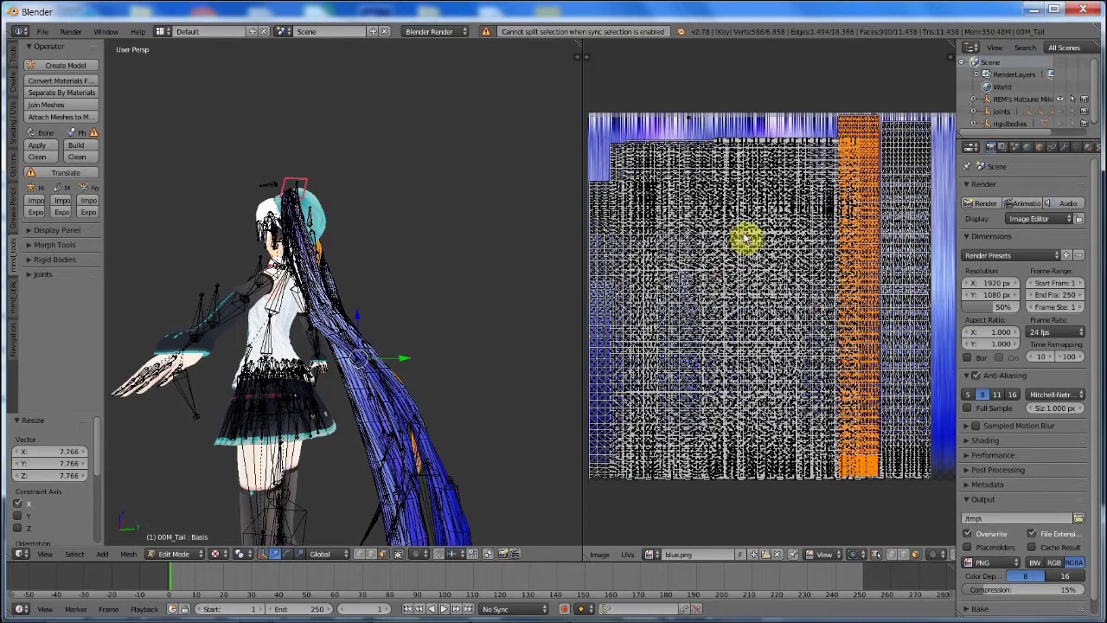
key("s")
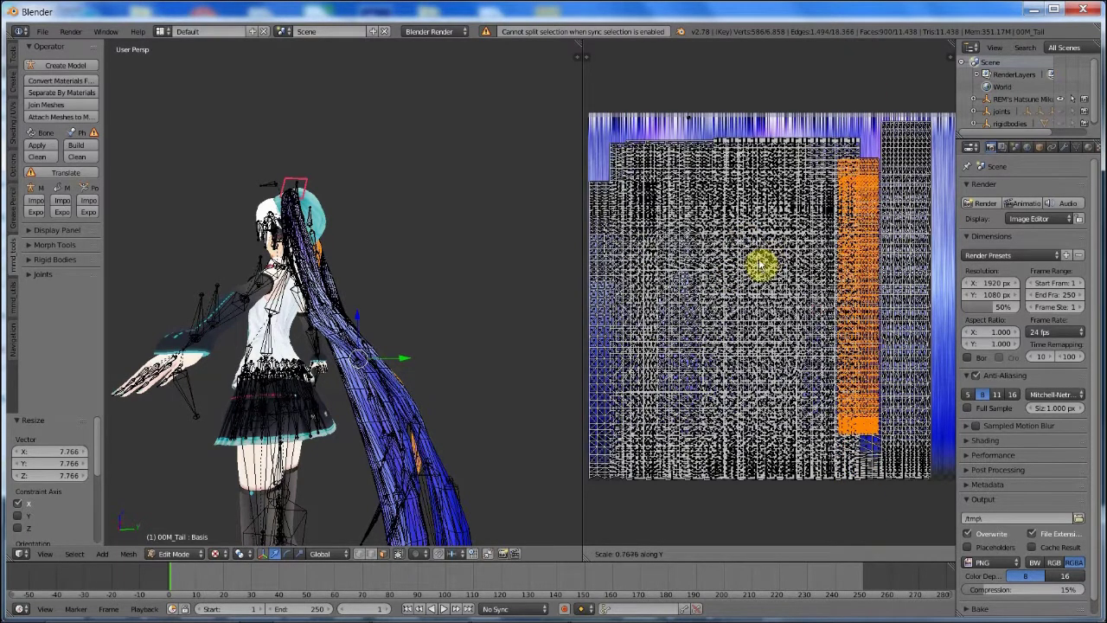
left_click(759, 266)
key("g")
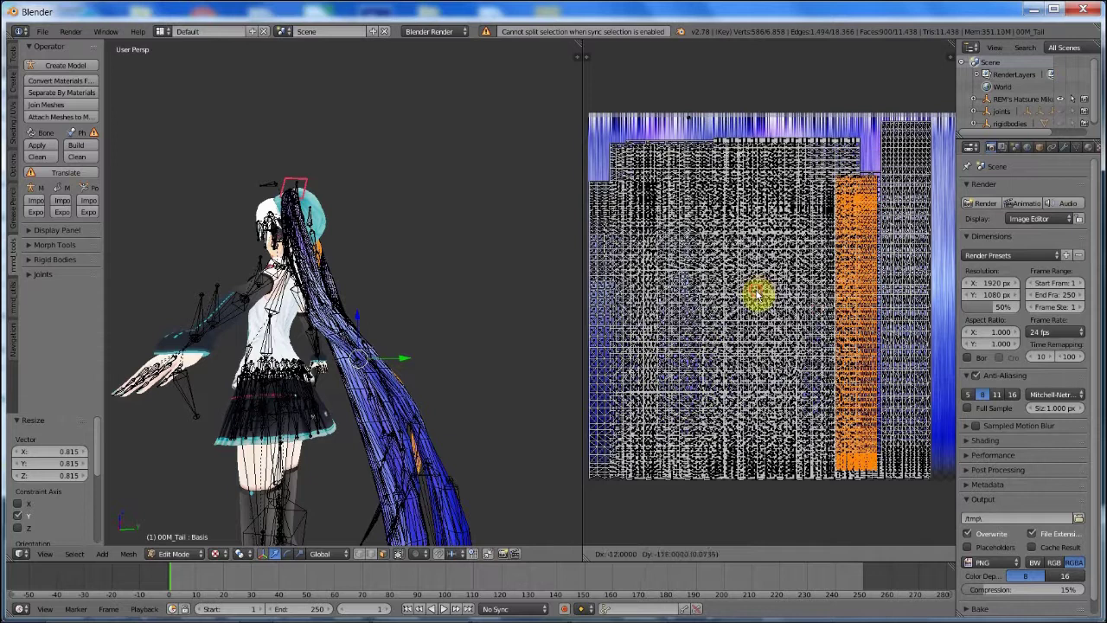
left_click(758, 294)
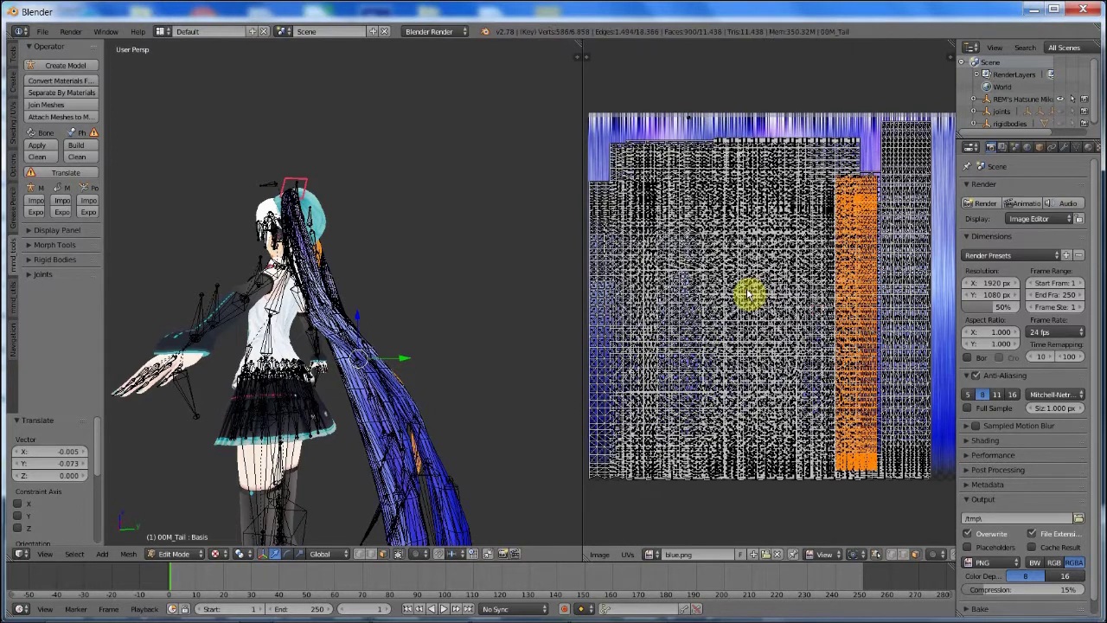
Step: Scale the seventh UV strip by -5.707 along X, and move it by -0.107 in X and -0.017 in Y
key("s")
key("x")
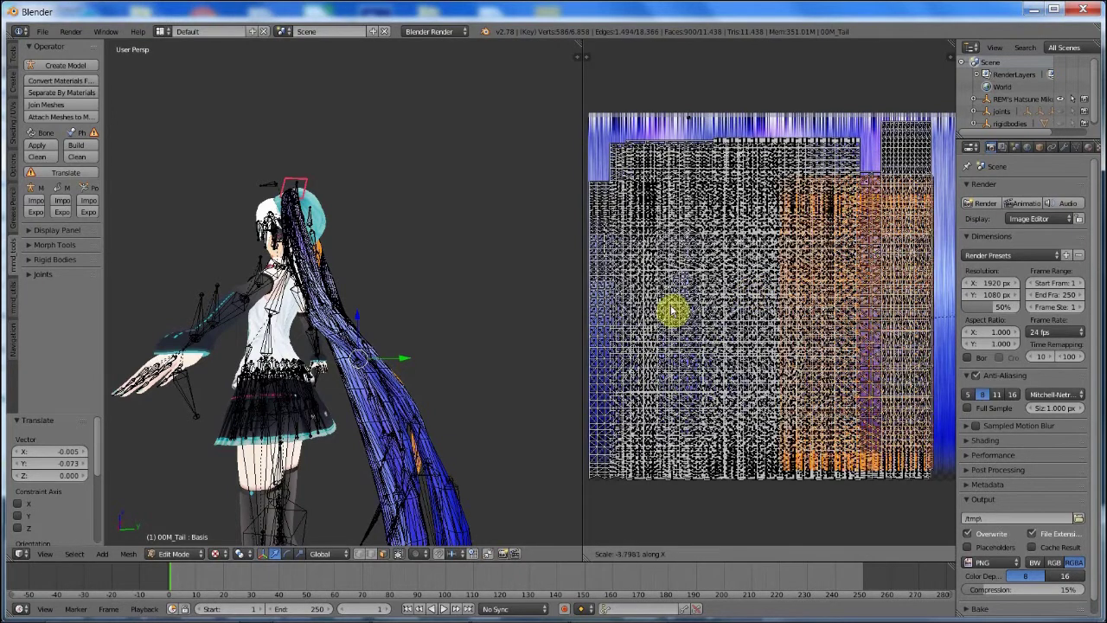
left_click(774, 311)
key("g")
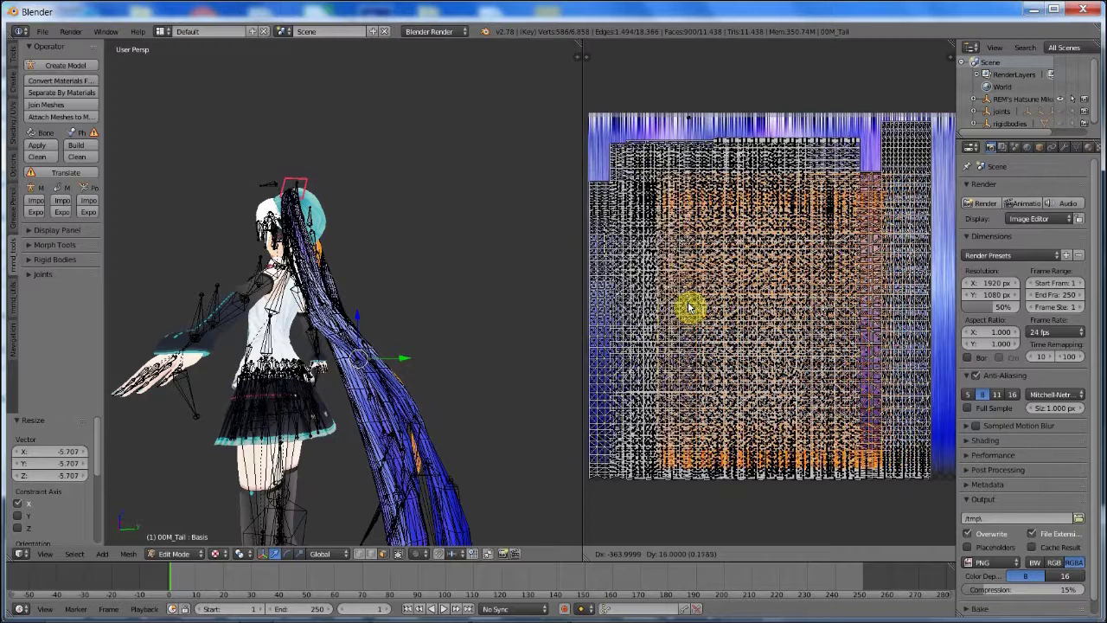
left_click(733, 317)
Step: Select the entire linked eighth UV strip, scale it by 0.907 along Y, and move it by -0.175 in X and -0.040 in Y
right_click(917, 134)
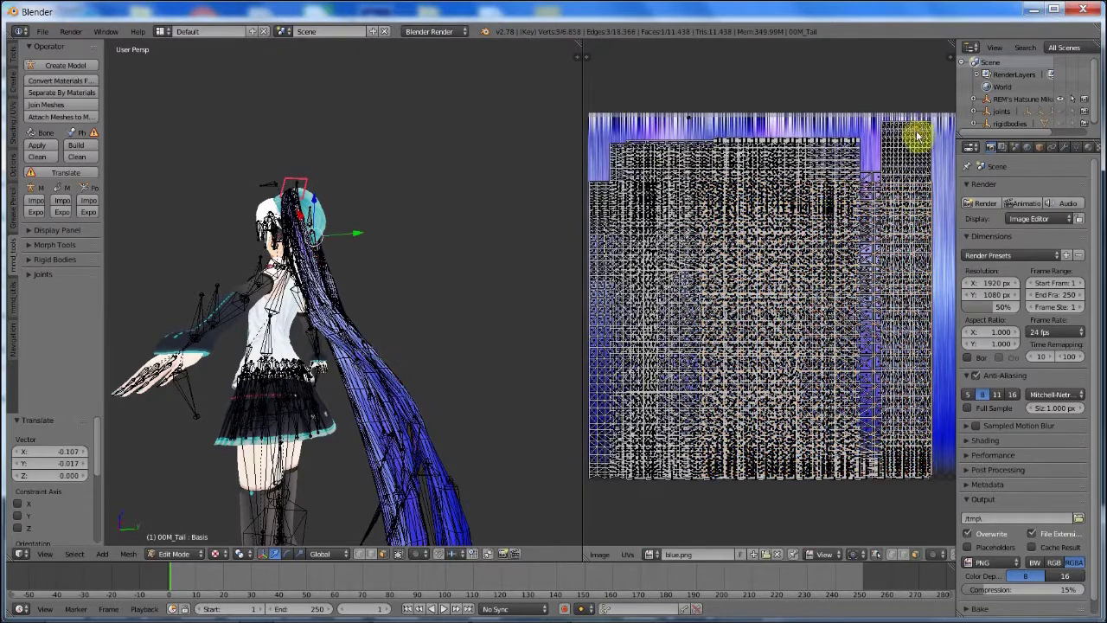
left_click(911, 139)
key("l")
key("s")
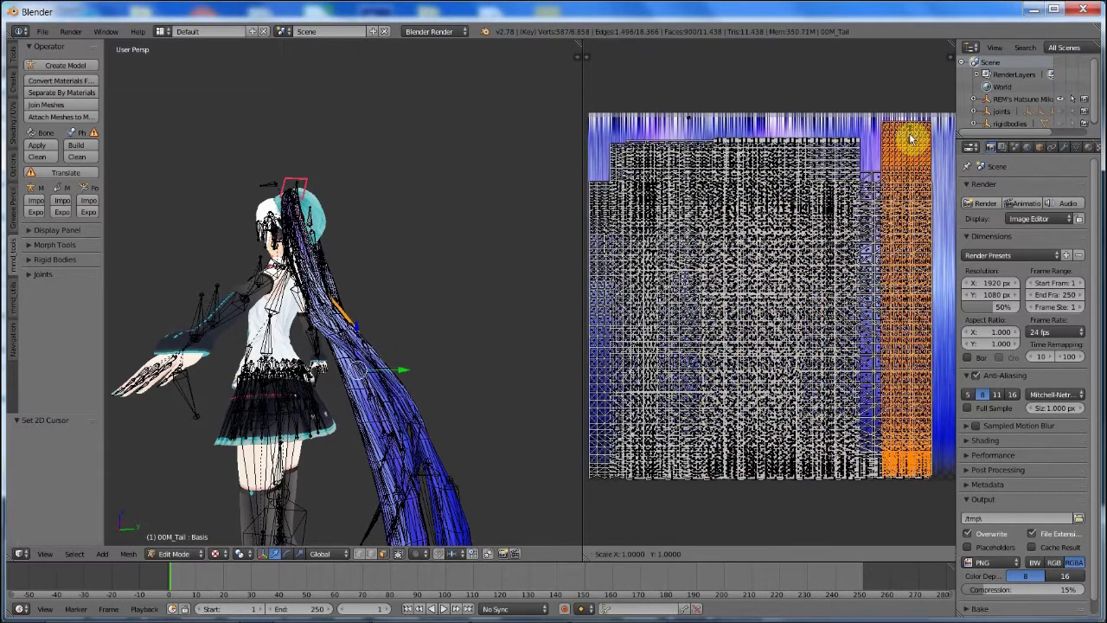
left_click(604, 169)
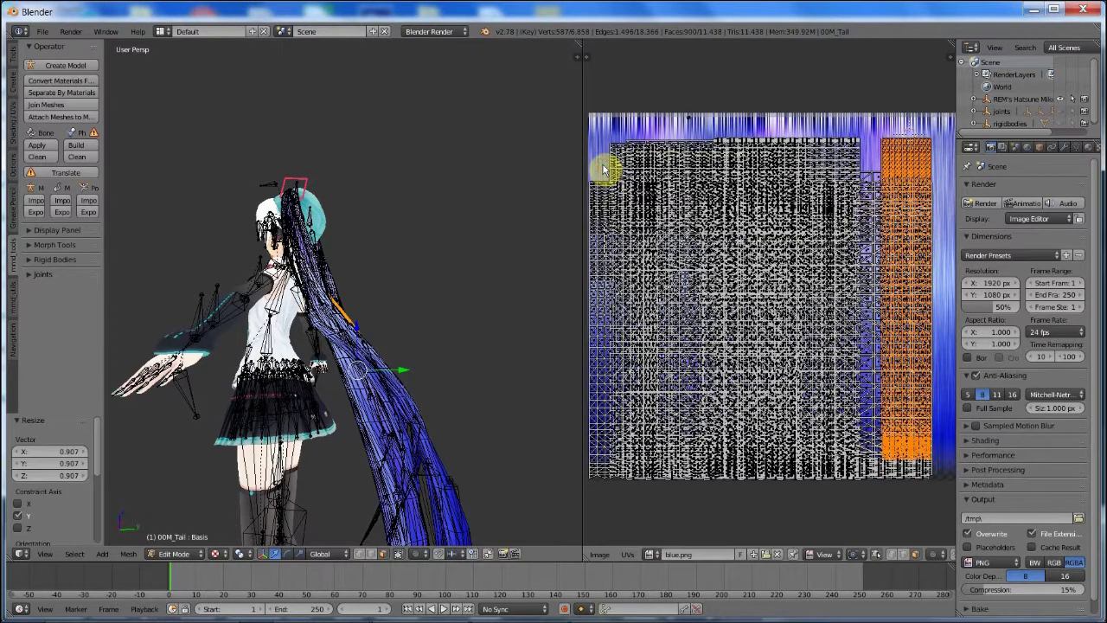
key("g")
left_click(908, 184)
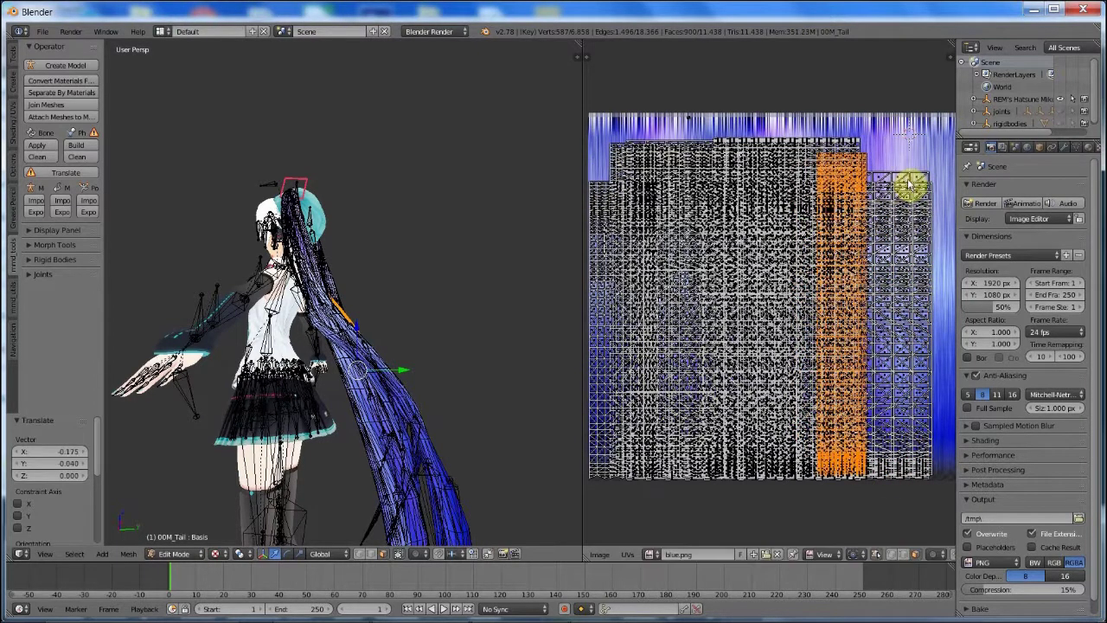
Step: Stretch the eighth UV strip along the X axis out to the texture's edge and deselect all UVs
key("s")
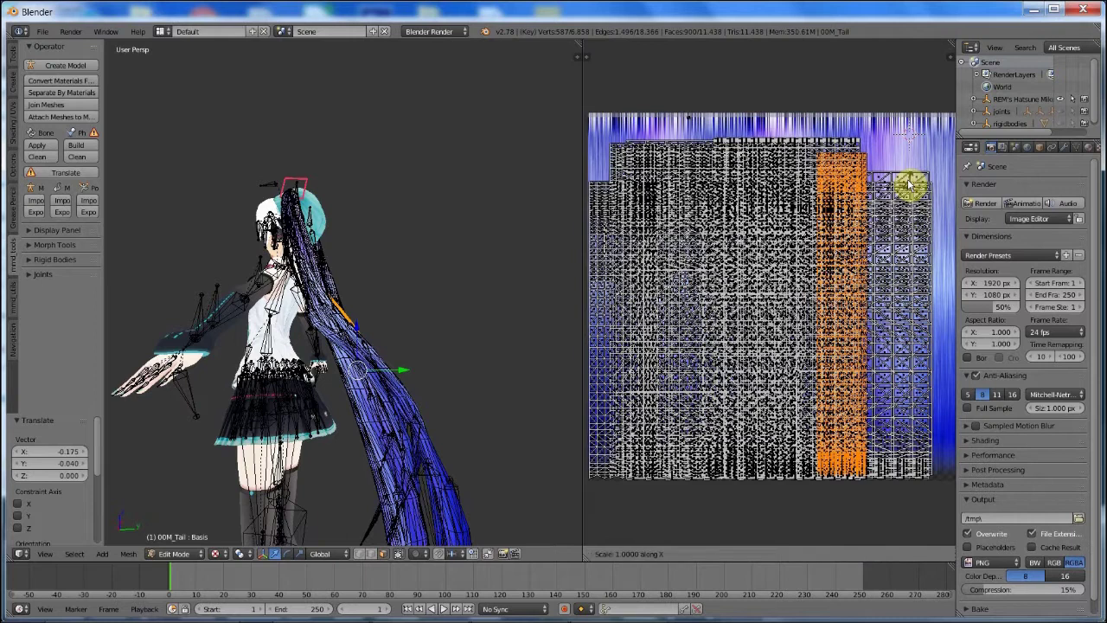
left_click(749, 203)
middle_click_drag(410, 185, 513, 212)
key("a")
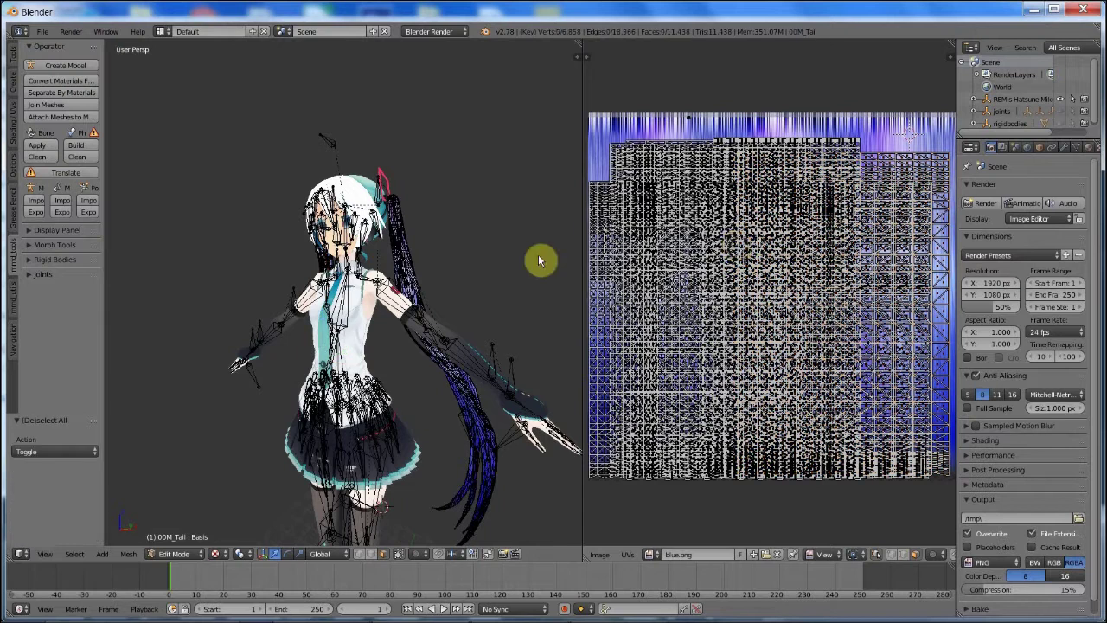
Step: Return the tail mesh to Object Mode and inspect the mapped hair texture from the back, side and front
middle_click_drag(539, 257, 341, 227)
left_click(192, 554)
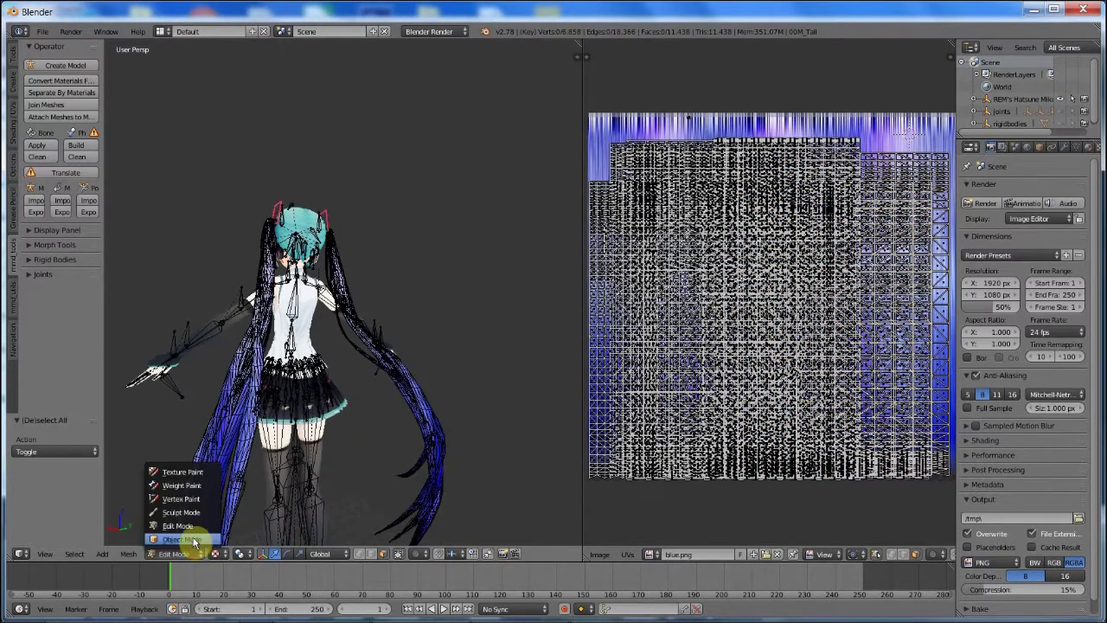
left_click(191, 534)
middle_click_drag(193, 525, 320, 337)
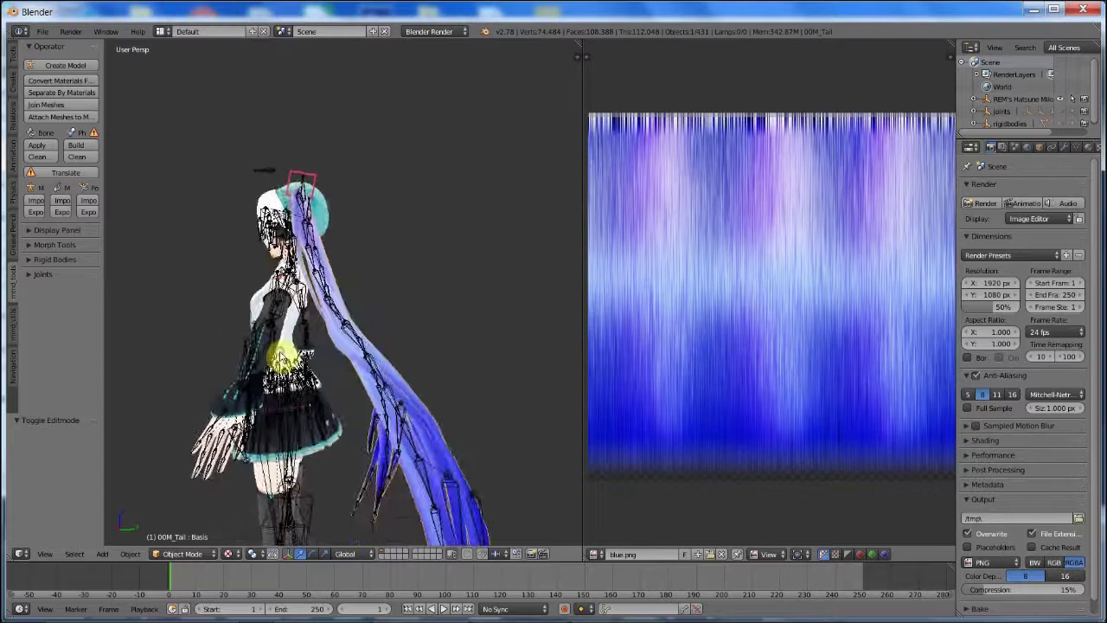
scroll(361, 317, "up", 3)
scroll(419, 309, "down", 1)
middle_click_drag(418, 310, 524, 325)
scroll(527, 329, "down", 3)
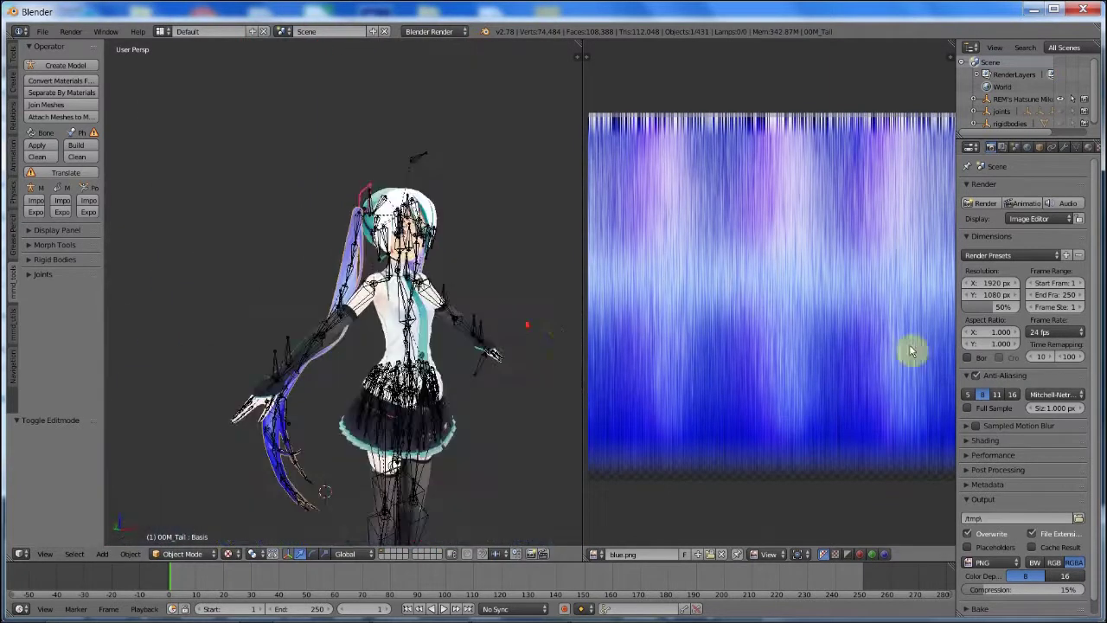
scroll(1068, 363, "down", 1)
Step: Load blue.png from the hairtut folder as the texture in the Tail mesh's MMD material settings
left_click(1087, 147)
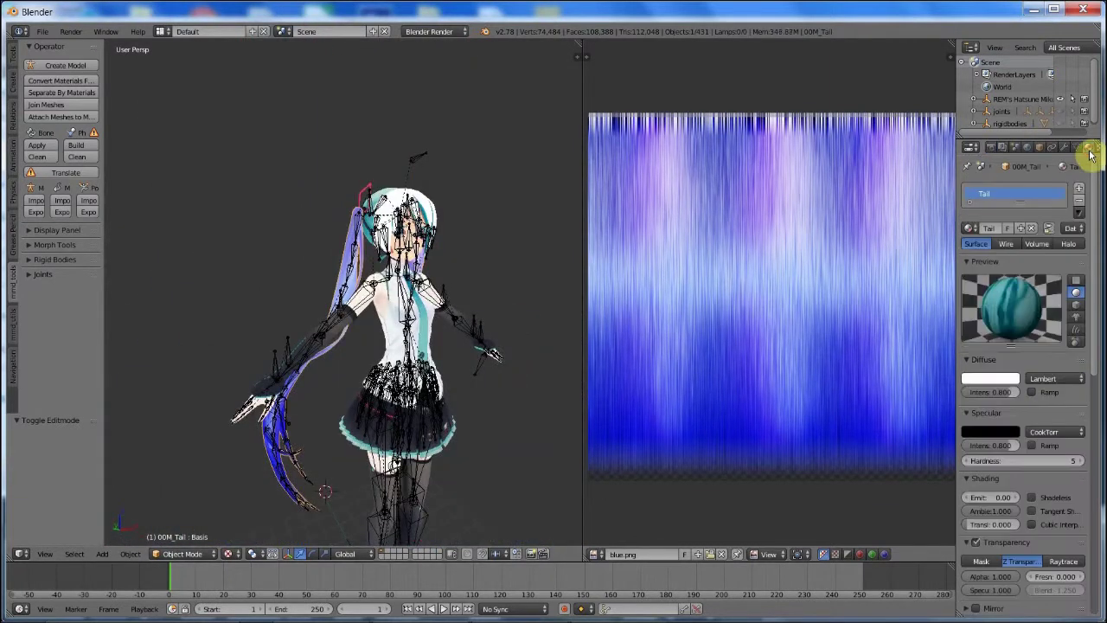
scroll(1081, 338, "down", 9)
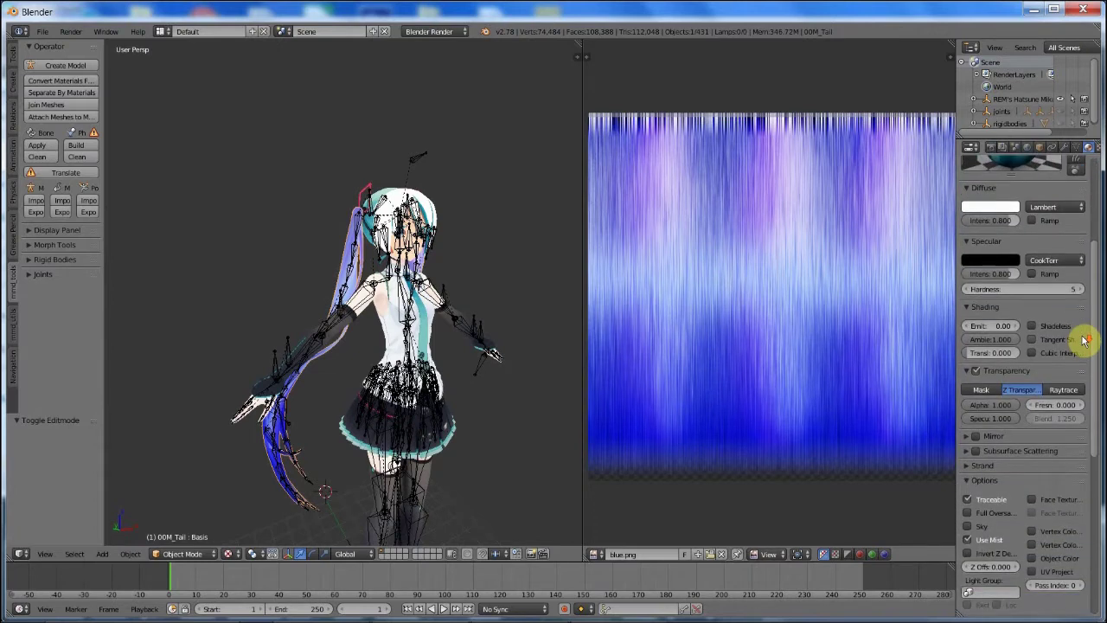
scroll(1045, 395, "down", 5)
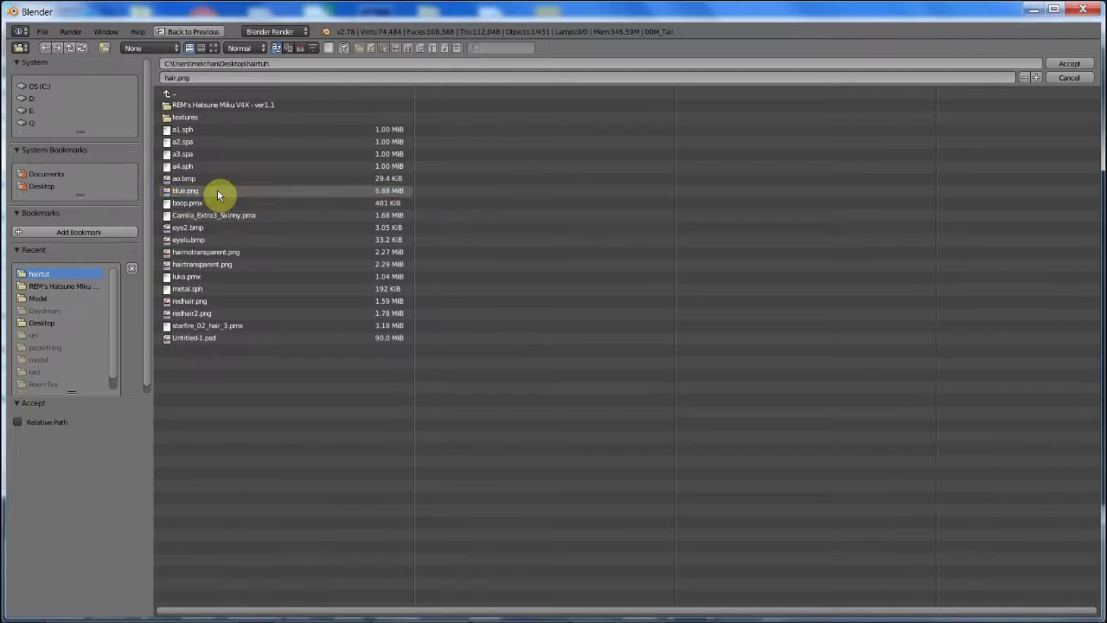
double_click(217, 189)
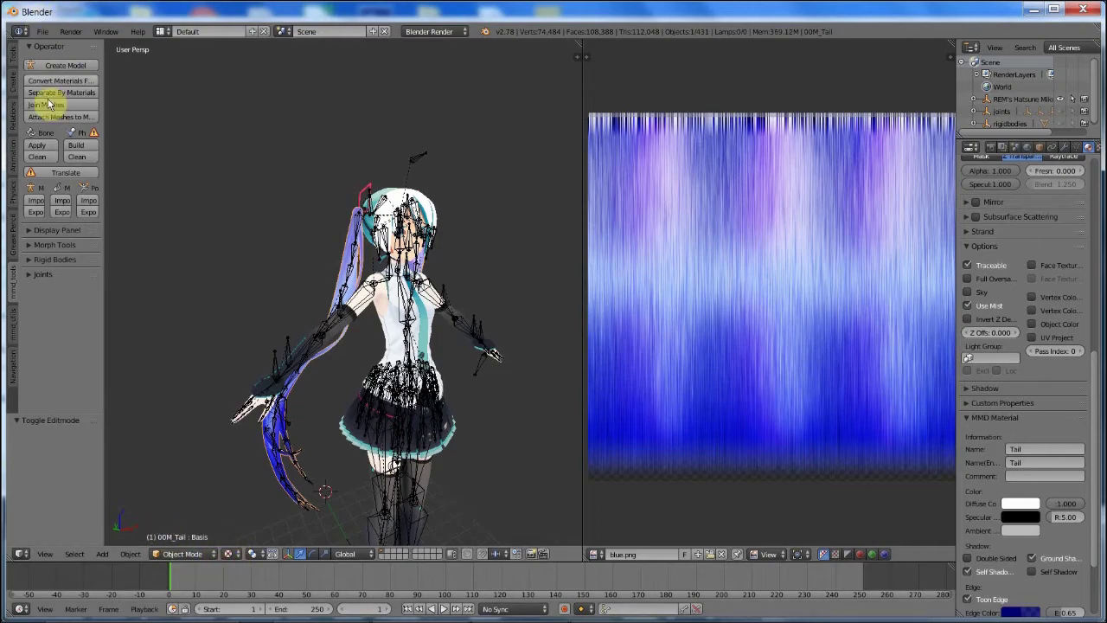
Step: Select all objects of the model and export it to the hairtut folder as mikdfsijdofi.pmx with textures copied
left_click(179, 554)
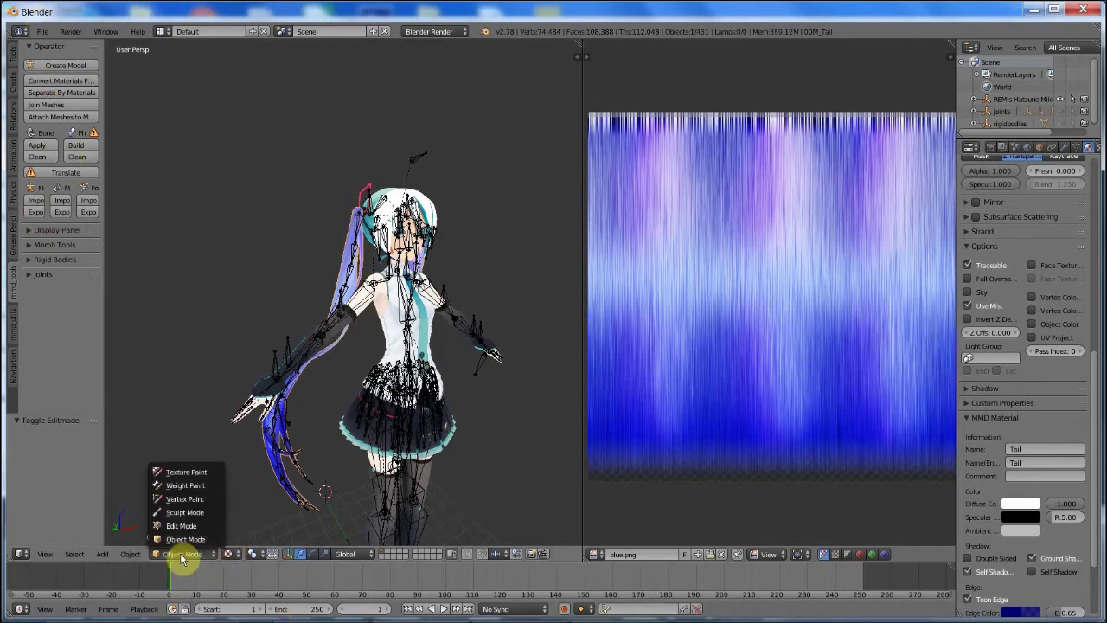
left_click(179, 553)
middle_click_drag(337, 428, 330, 410)
key("a")
key("a")
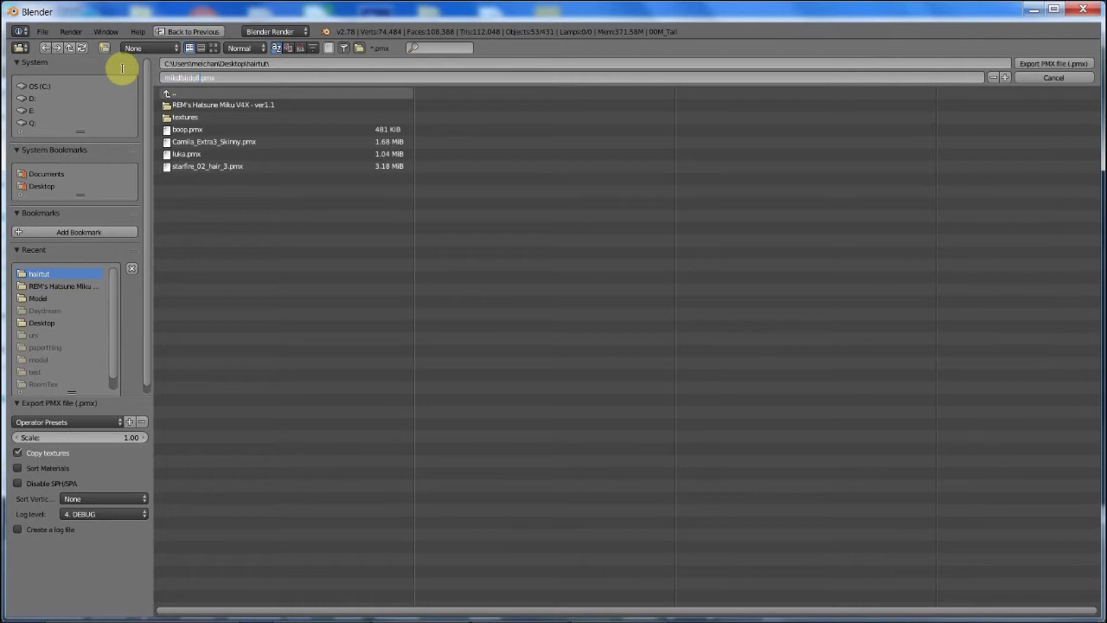
left_click(1089, 64)
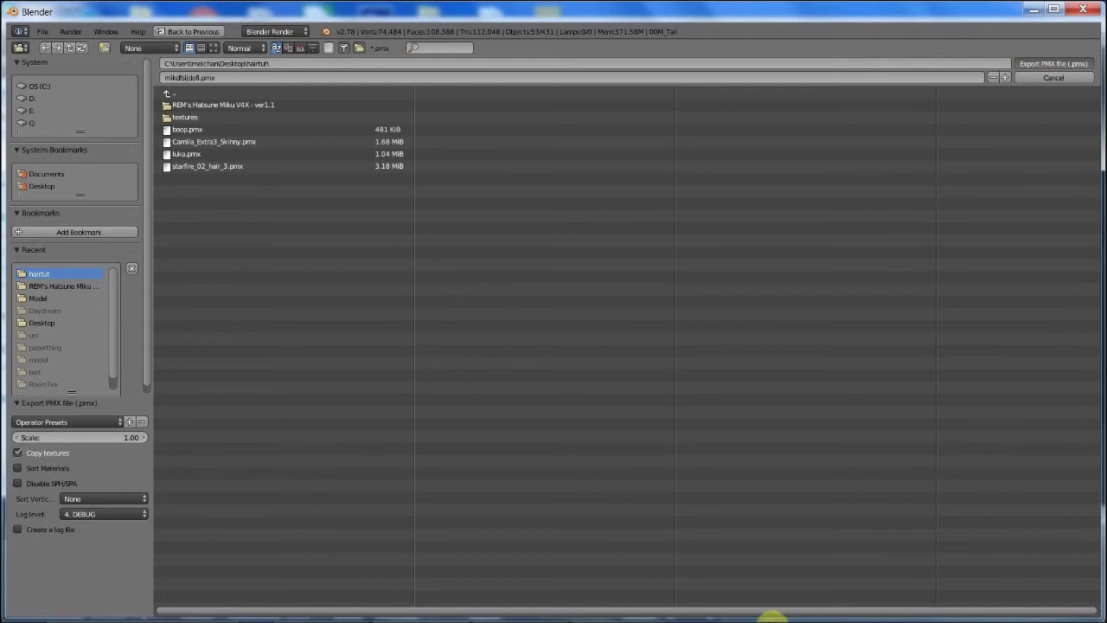
Step: Switch to MikuMikuDance, load mikdfsijdofi.pmx from the hairtut folder, and accept the model information
mouse_move(418, 614)
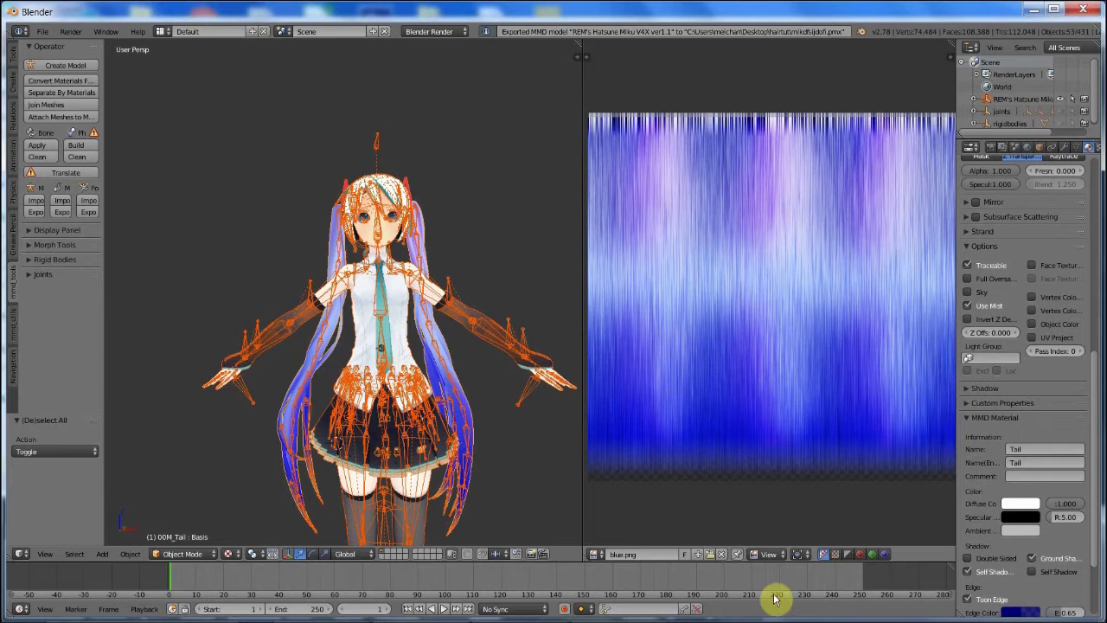
mouse_move(773, 616)
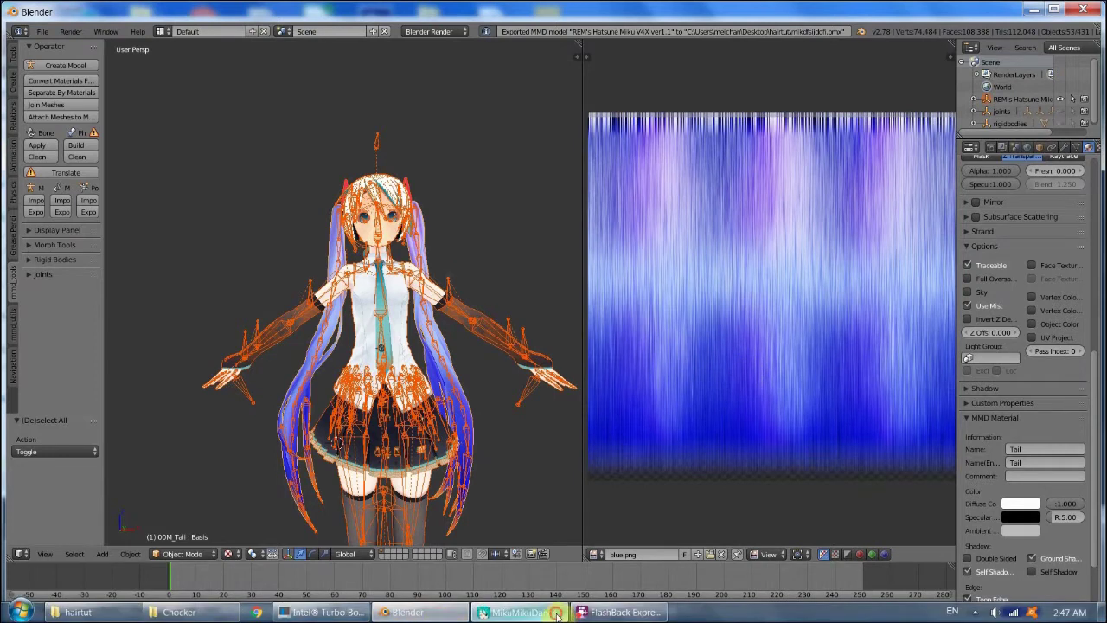
left_click(517, 611)
left_click(91, 612)
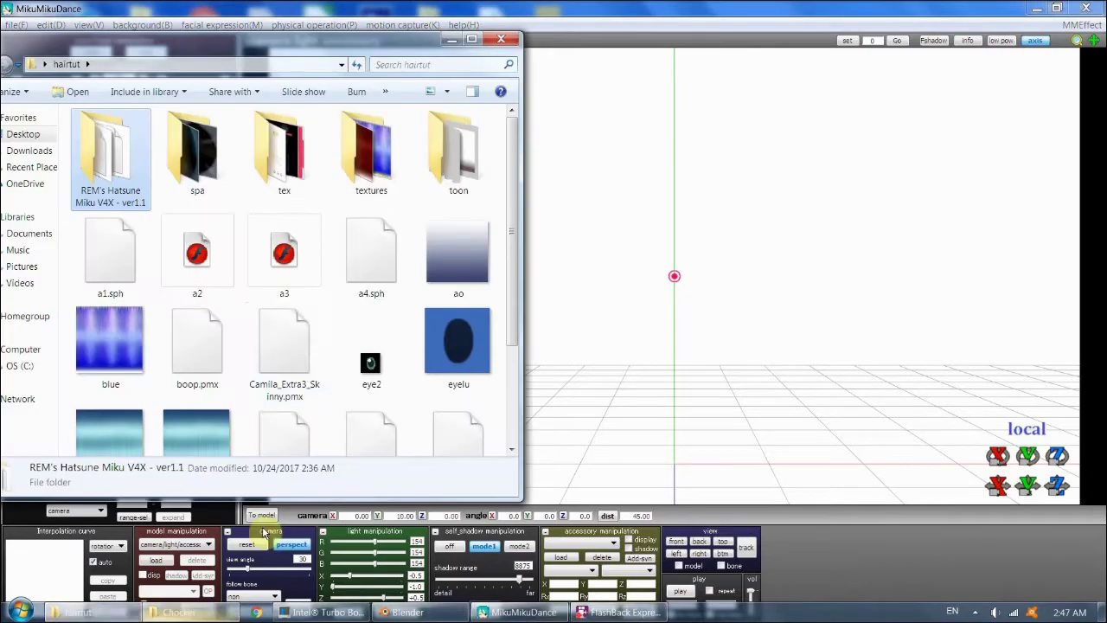
double_click(125, 183)
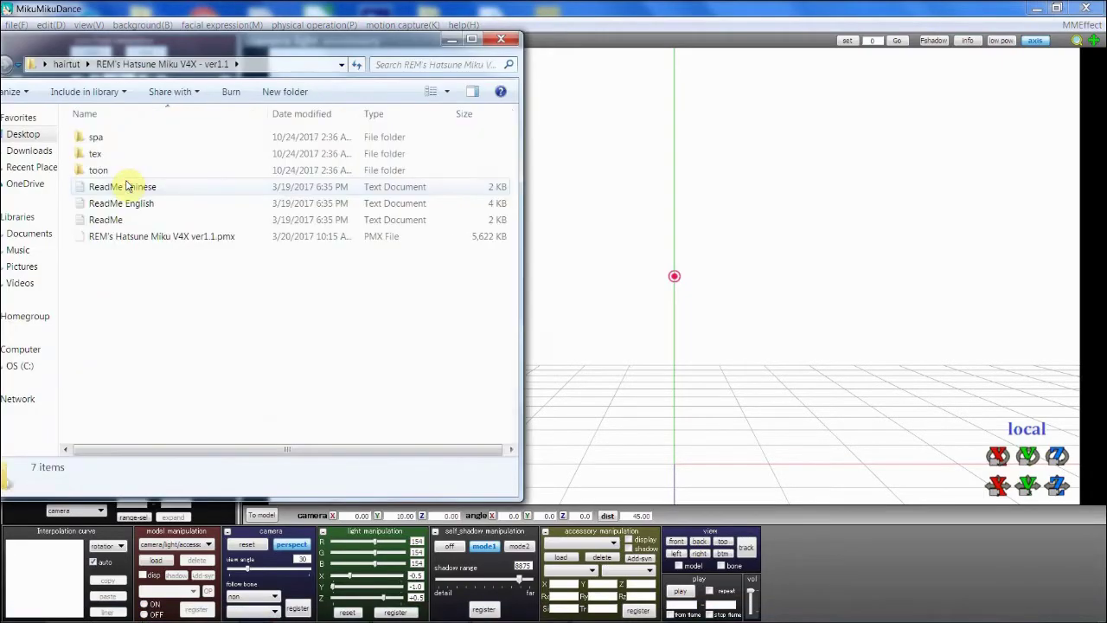
left_click(67, 66)
left_click_drag(514, 198, 546, 306)
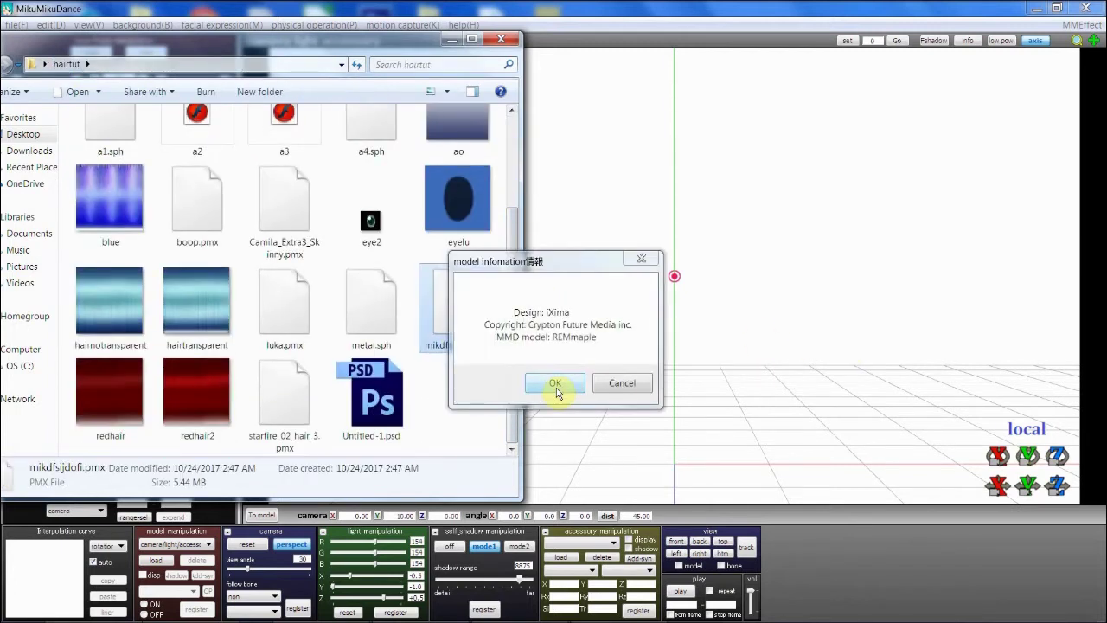
left_click(555, 384)
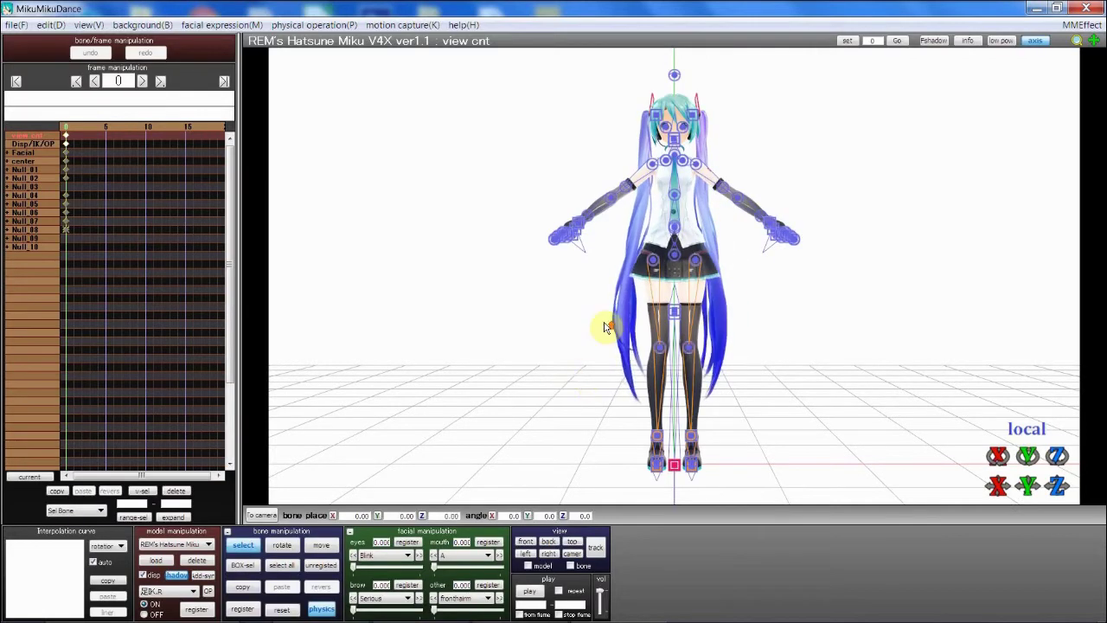
Step: Change the active manipulation target from the Hatsune Miku model to camera/light/accessory
scroll(602, 321, "down", 5)
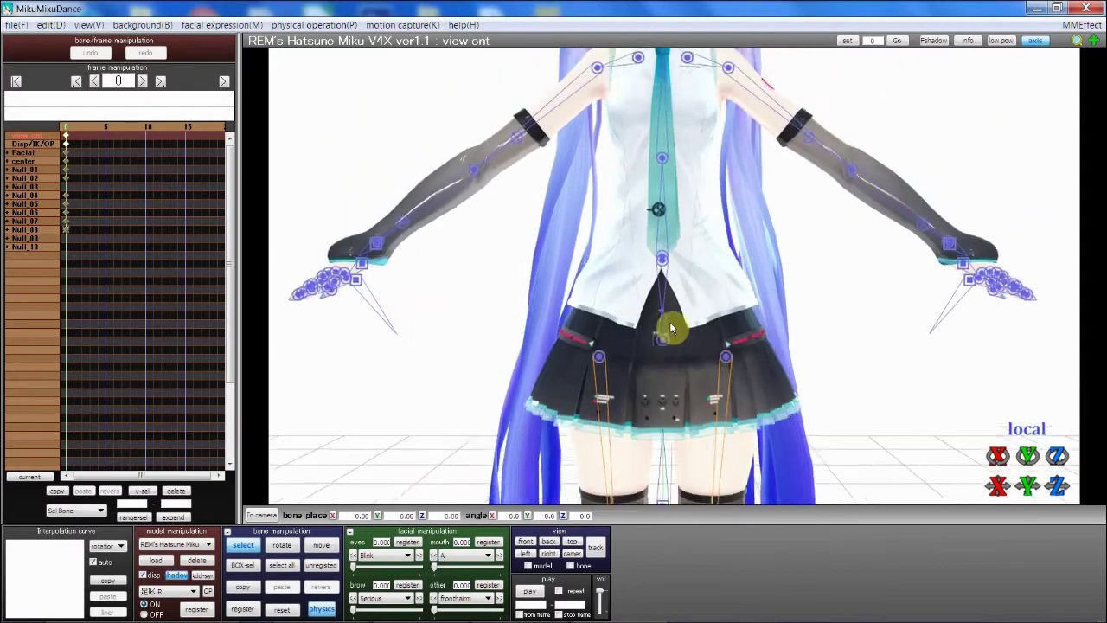
middle_click_drag(670, 328, 662, 375)
mouse_move(1028, 465)
left_mouse_down()
mouse_move(999, 462)
mouse_move(1033, 463)
left_mouse_up()
scroll(717, 328, "down", 4)
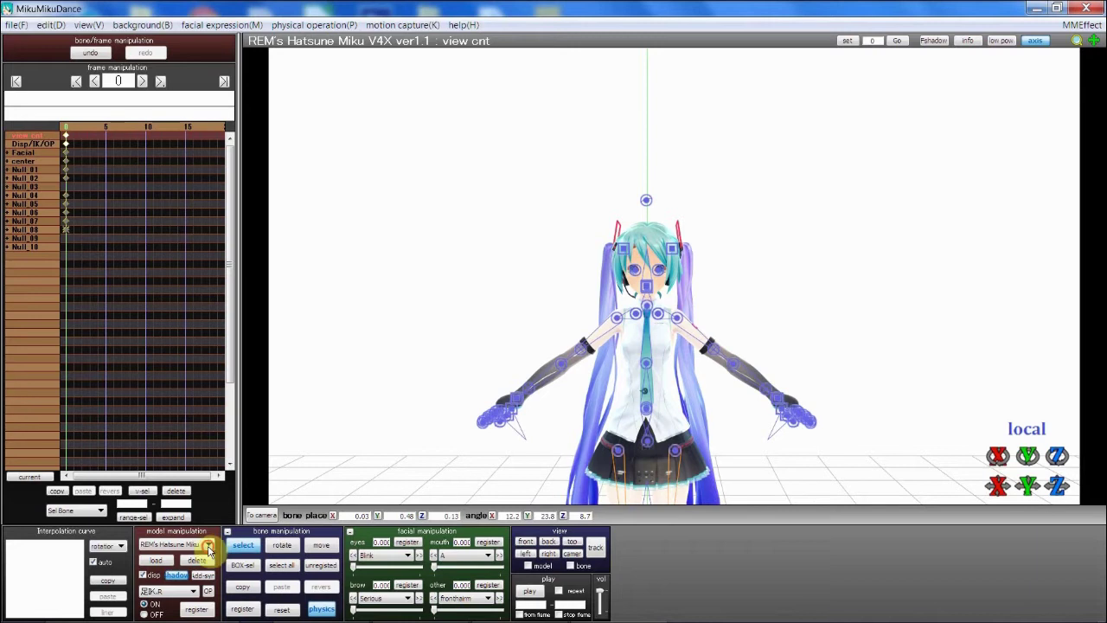
left_click(208, 544)
left_click(206, 557)
Step: Examine the retextured twin tails up close from the front, back and side, from the tips to the head
scroll(830, 333, "up", 6)
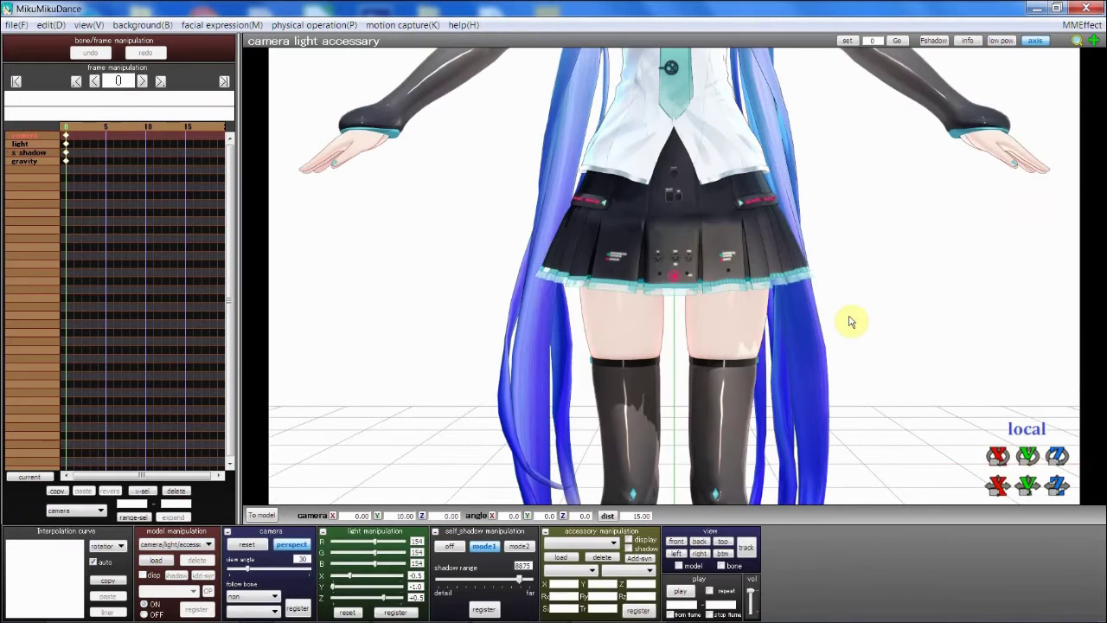
left_click_drag(1027, 456, 667, 279)
scroll(667, 278, "down", 2)
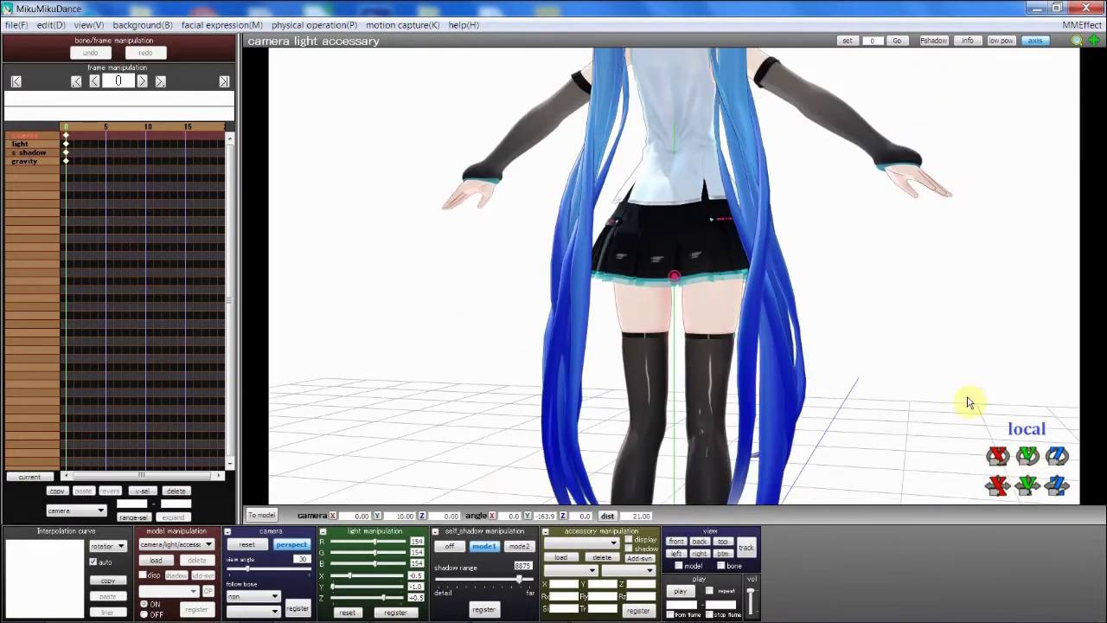
mouse_move(1027, 457)
left_mouse_down()
mouse_move(1027, 481)
mouse_move(1027, 448)
left_mouse_up()
scroll(801, 286, "up", 7)
scroll(799, 287, "down", 5)
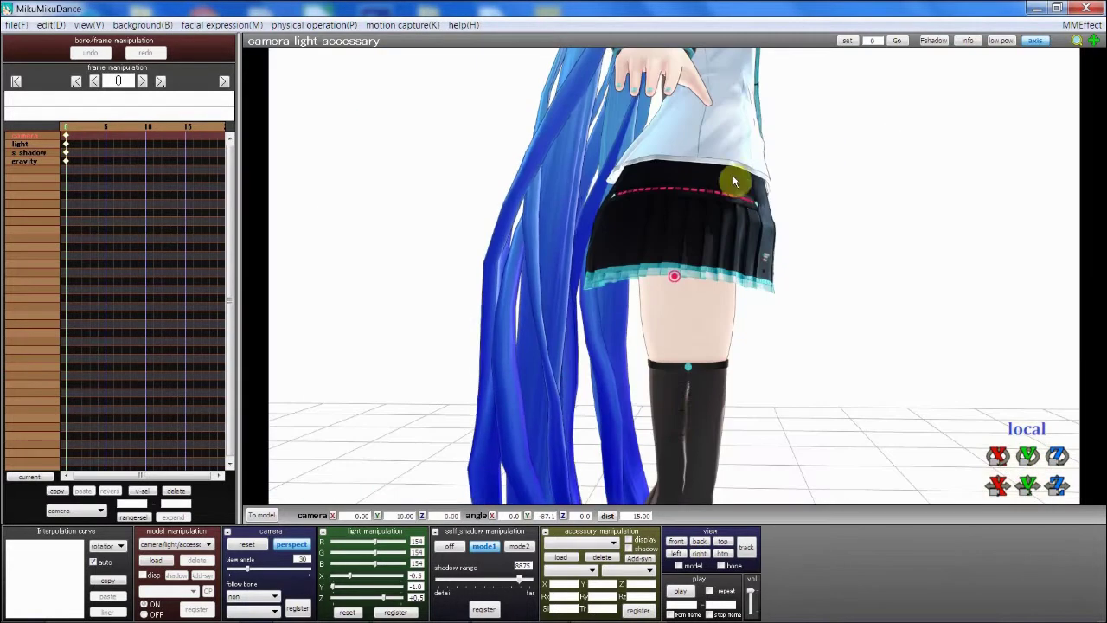
middle_click_drag(736, 186, 764, 308)
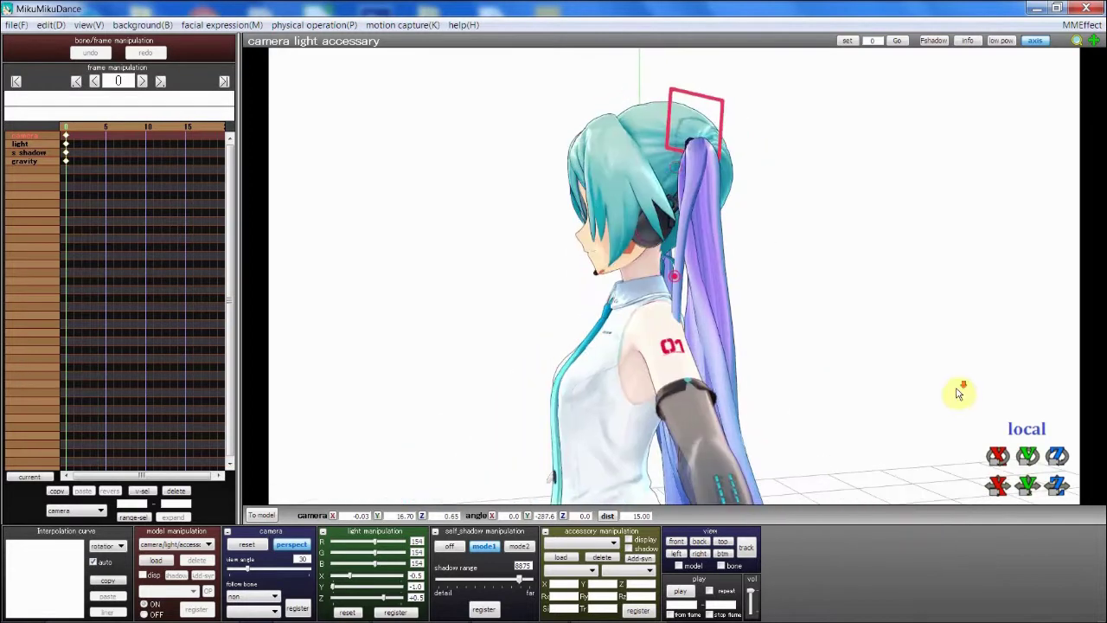
Step: Delete the REM's Hatsune Miku V4X model from the scene, including its frame data
middle_click_drag(841, 375, 836, 335)
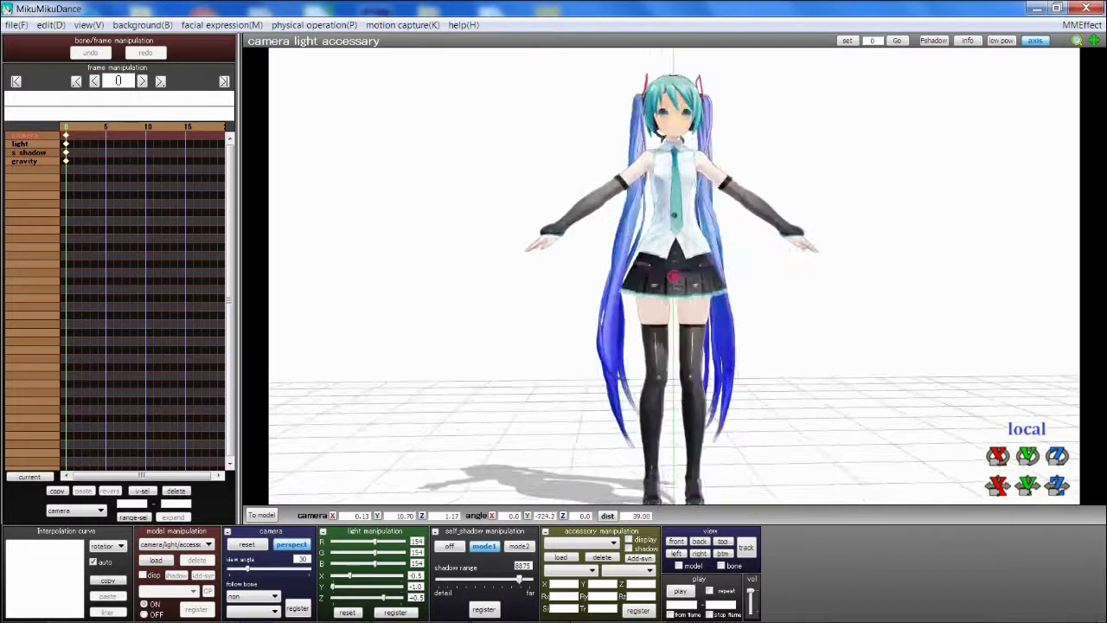
left_click_drag(1027, 456, 1027, 403)
left_click_drag(1028, 456, 1027, 428)
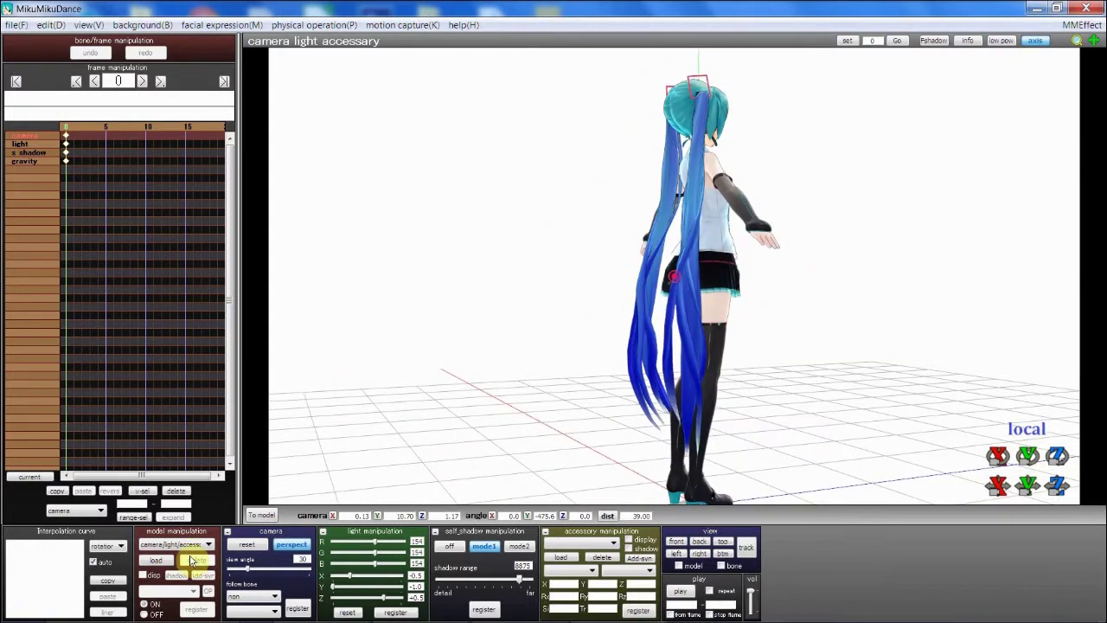
left_click(155, 560)
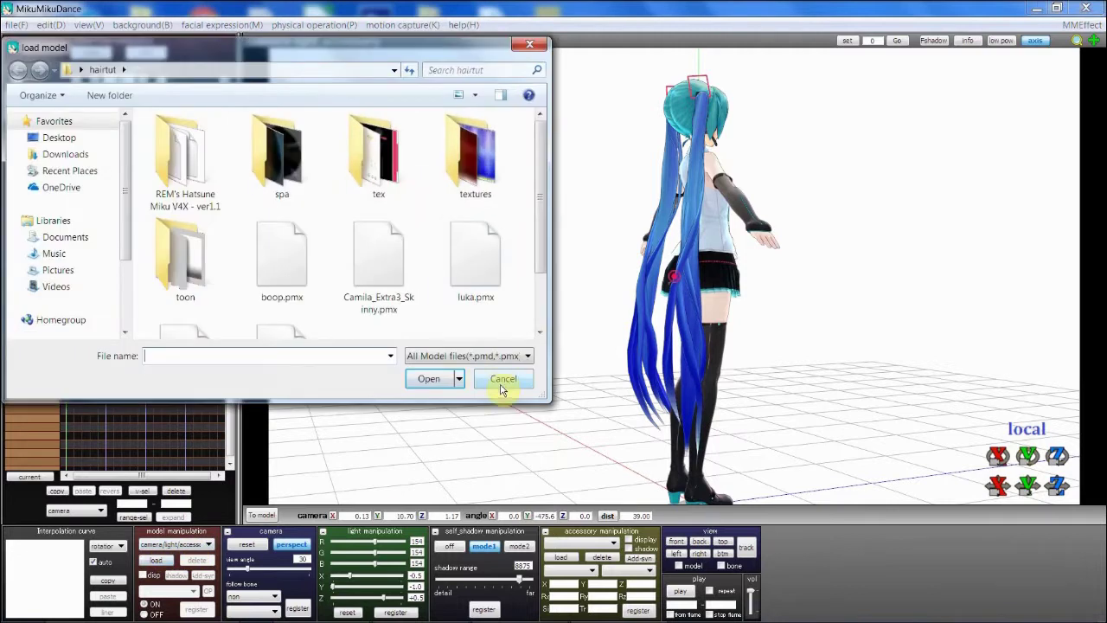
left_click(488, 385)
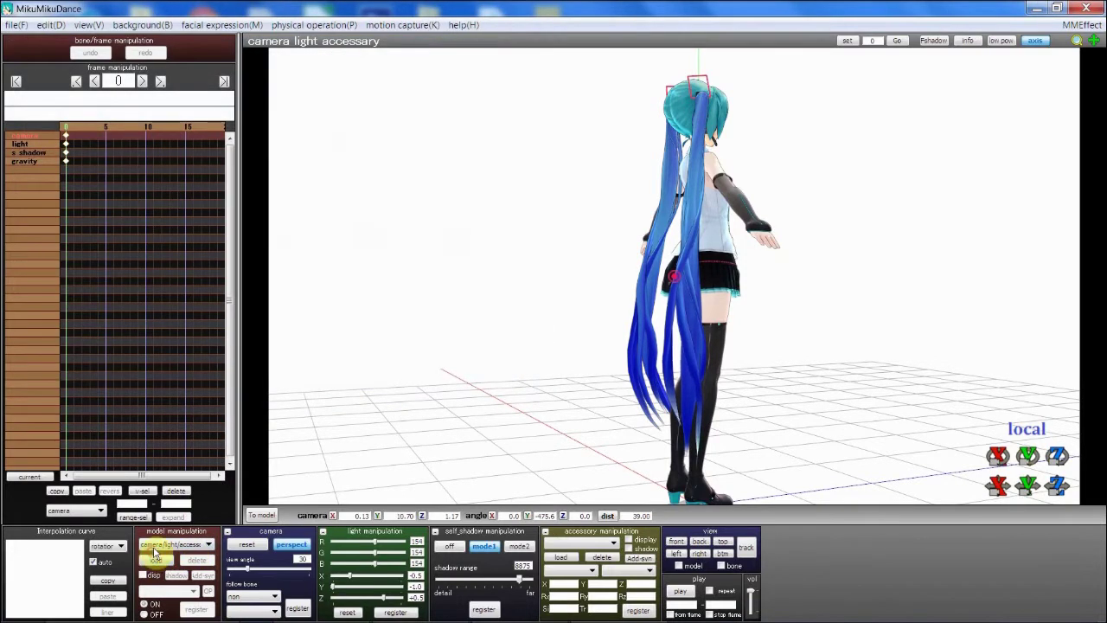
left_click(195, 560)
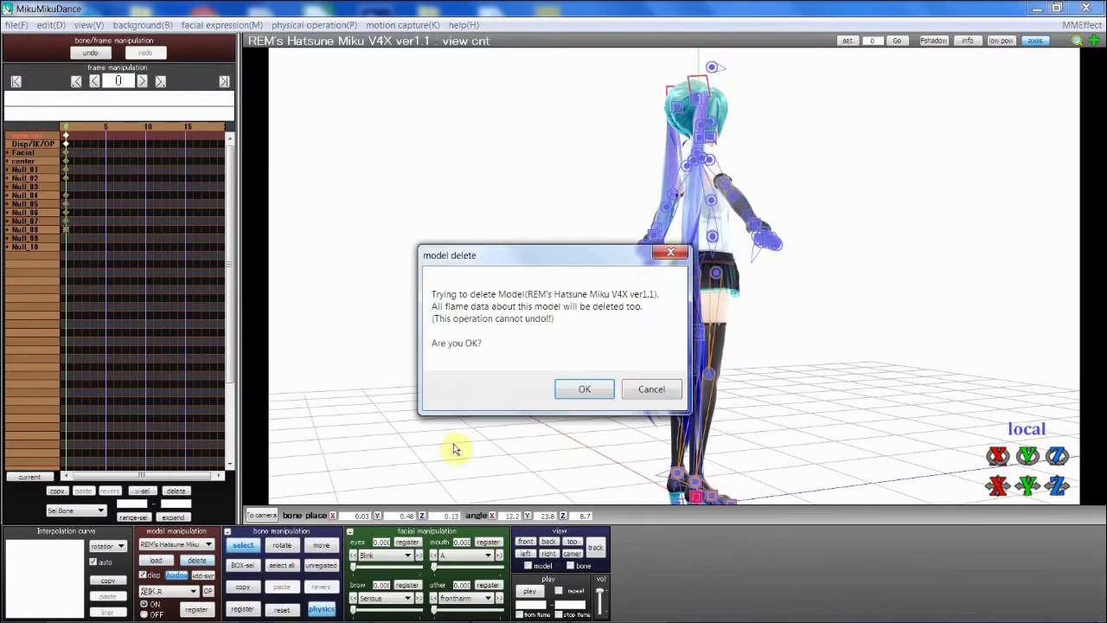
left_click(574, 400)
Step: Load boop.pmx from the hairtut folder, accept its model information, and turn the model about the Y axis to about -145.5°
mouse_move(171, 615)
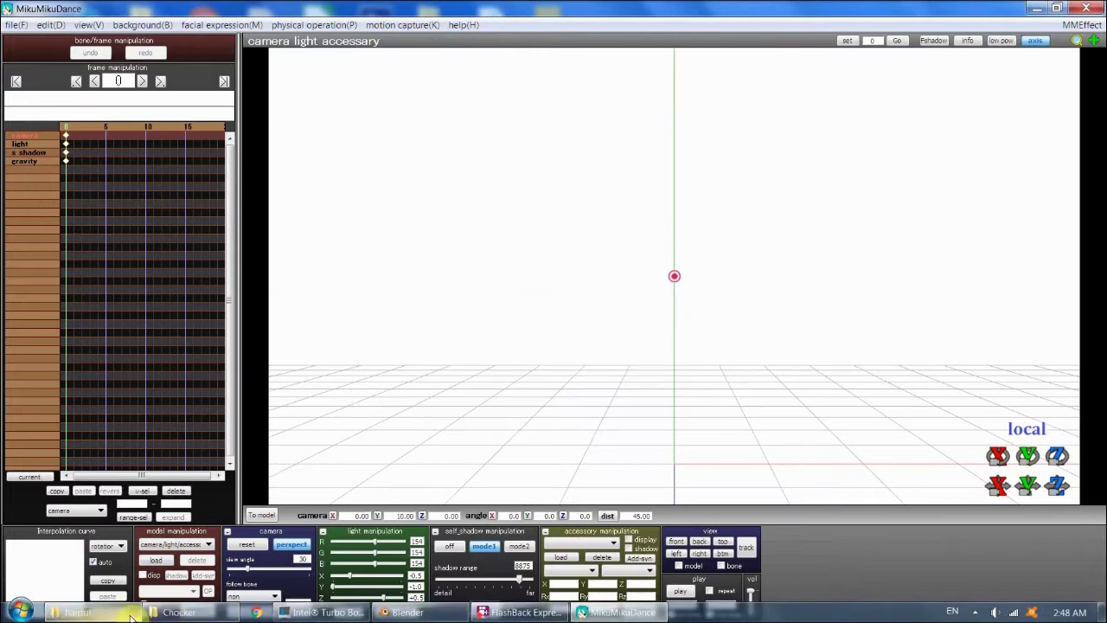
left_click(130, 615)
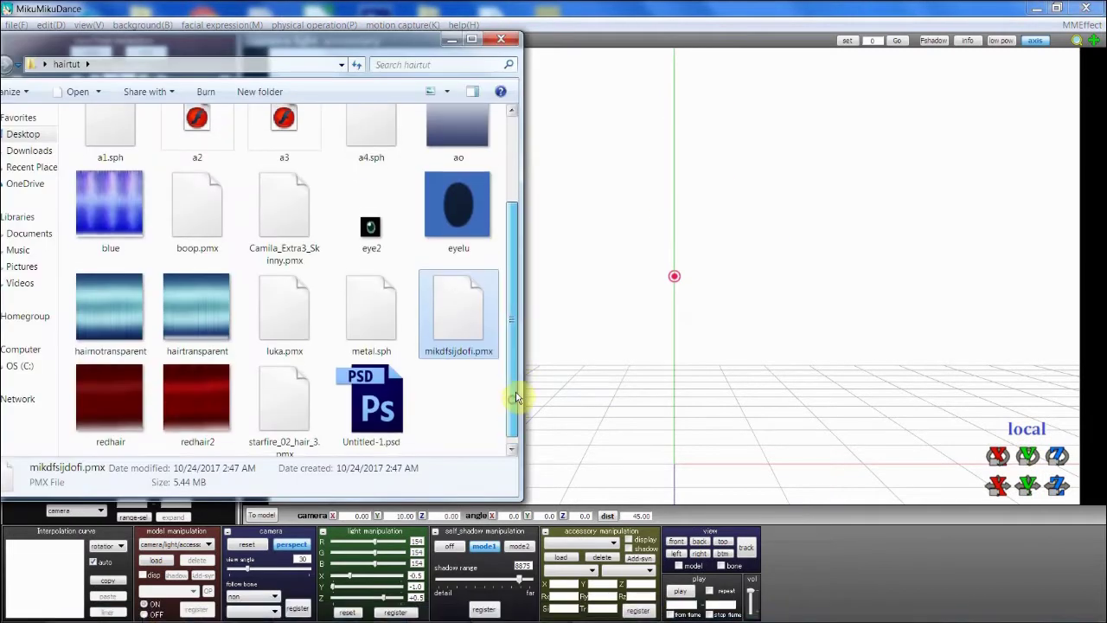
left_click_drag(516, 398, 512, 256)
left_click_drag(182, 346, 320, 323)
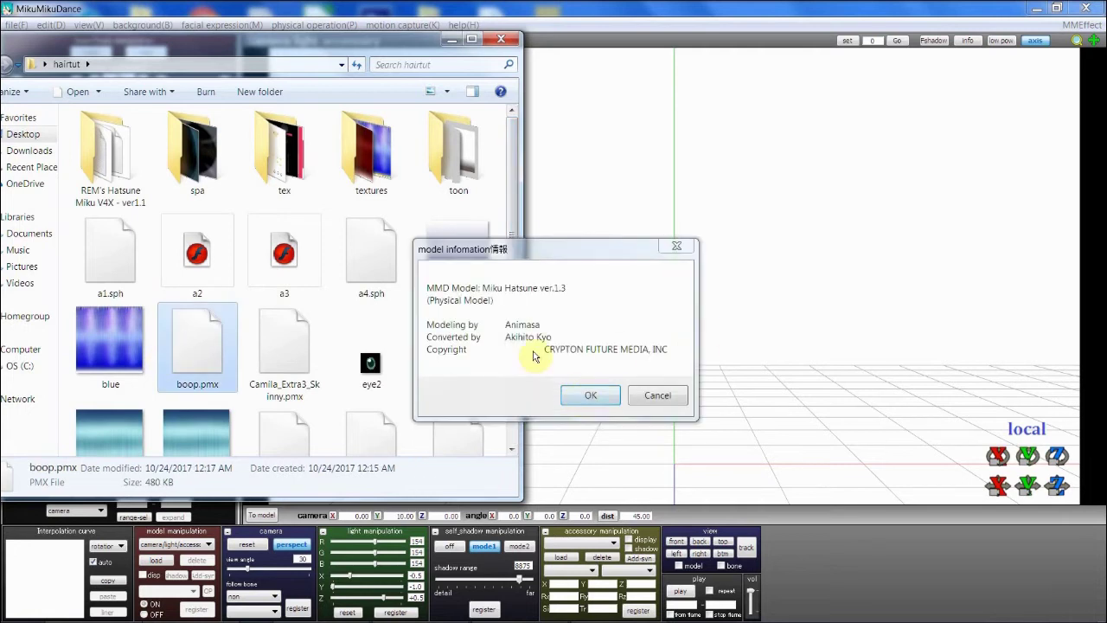
left_click(589, 395)
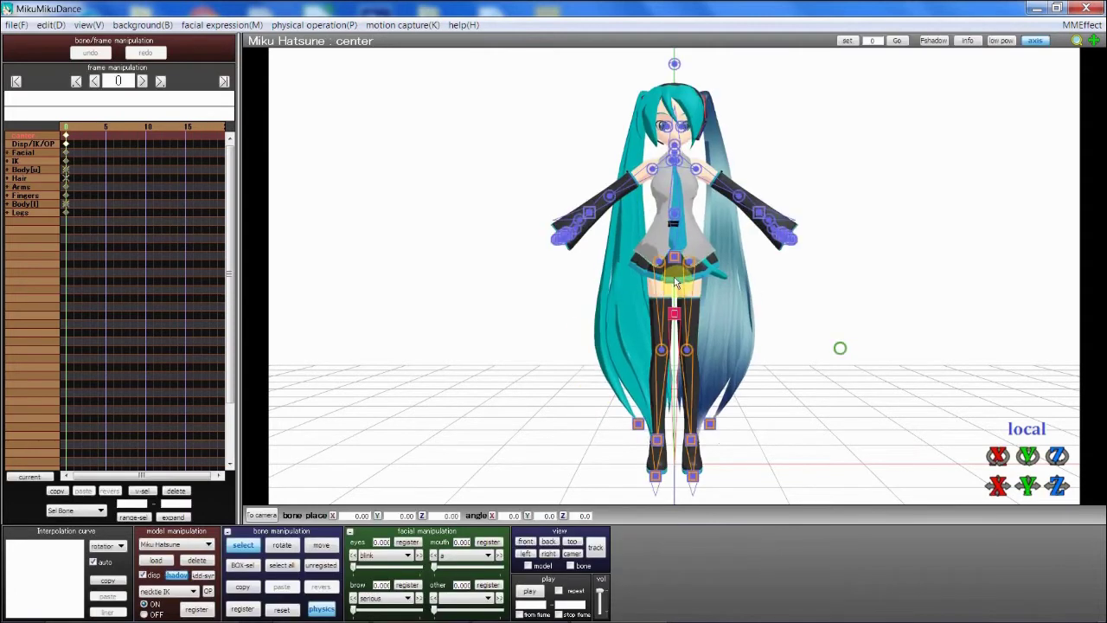
mouse_move(1042, 462)
left_mouse_down()
mouse_move(961, 464)
mouse_move(1037, 463)
mouse_move(1026, 456)
left_mouse_up()
Step: View the hairtransparent texture image from the hairtut folder at full size, then close the image viewer
mouse_move(671, 619)
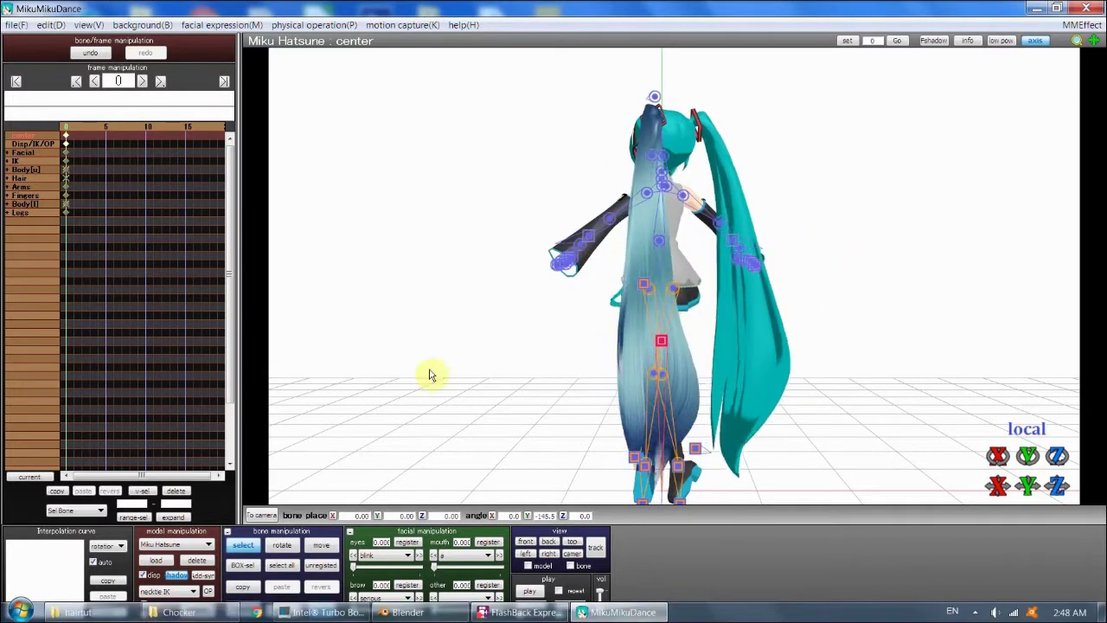
mouse_move(115, 619)
left_click(98, 538)
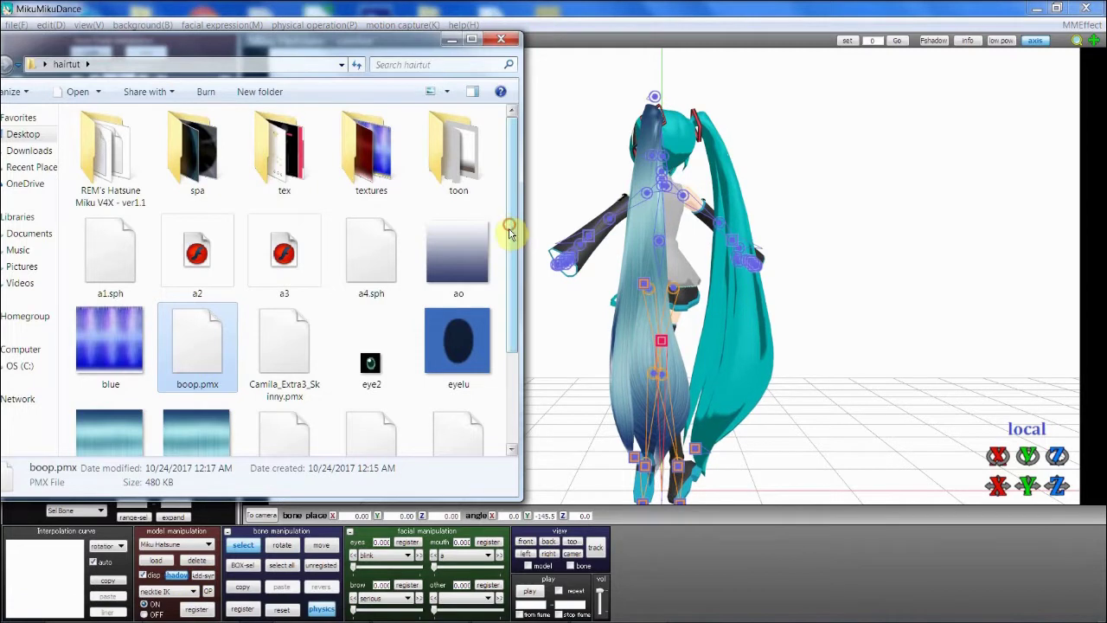
left_click_drag(510, 232, 495, 328)
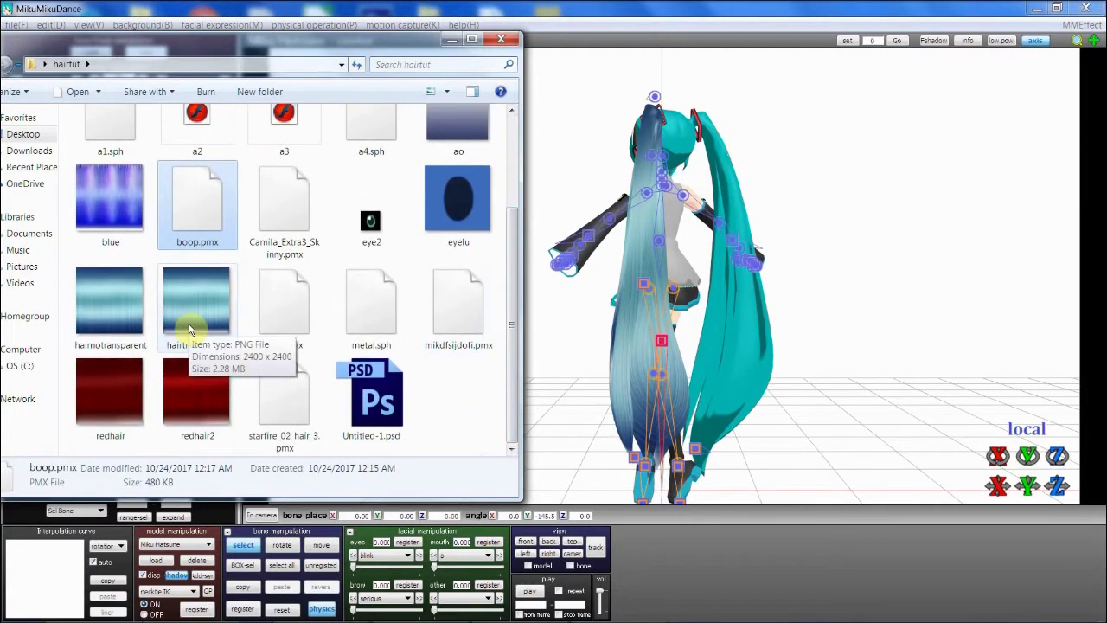
left_click(190, 329)
double_click(190, 329)
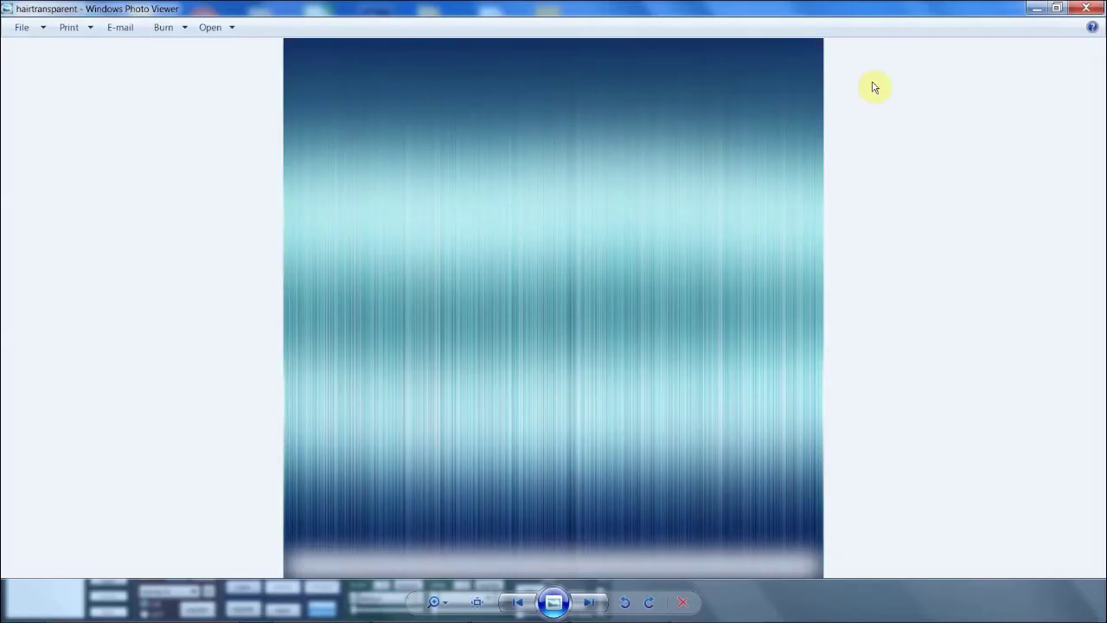
left_click(1086, 8)
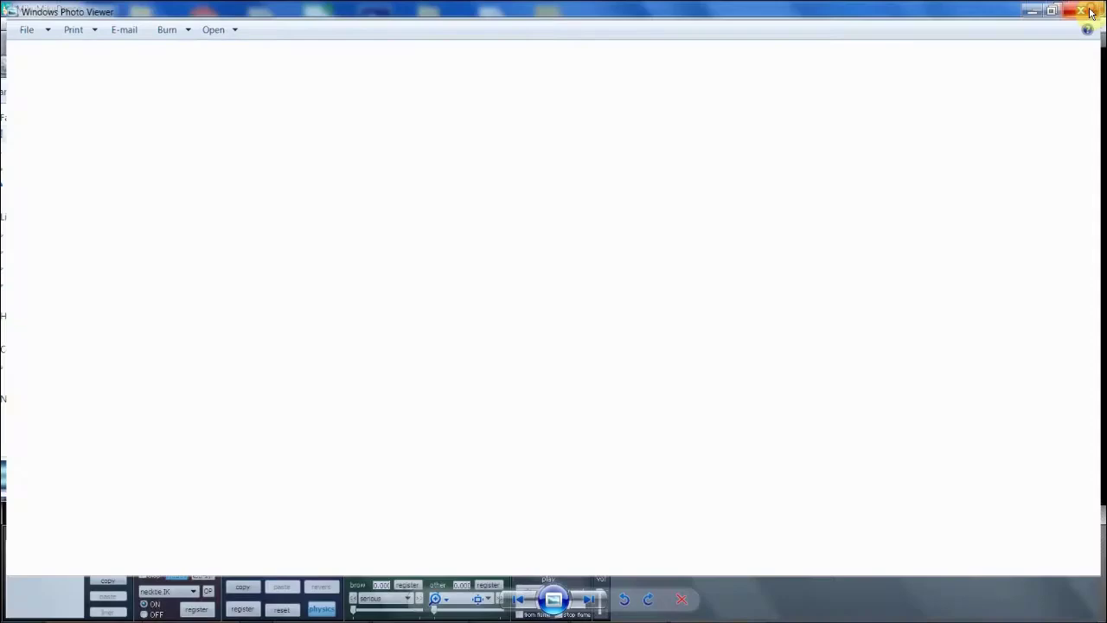
Step: Turn the Miku Hatsune model about the Y axis to about -172.9° to check its hair, and delete the model
left_click(839, 329)
scroll(840, 326, "up", 3)
scroll(695, 163, "down", 3)
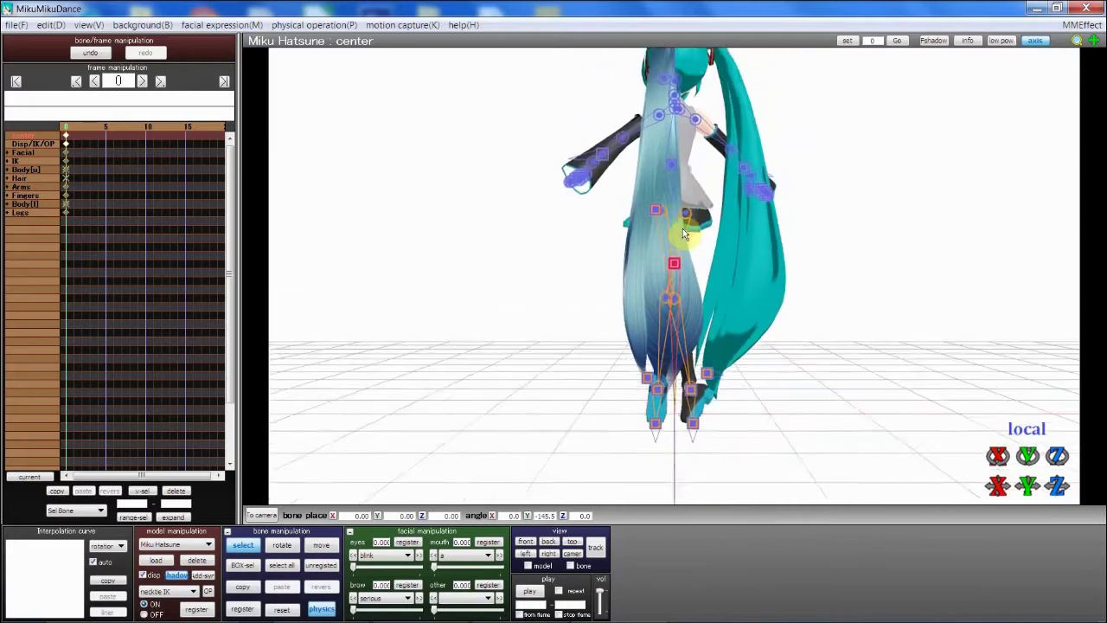
left_click_drag(1027, 456, 966, 511)
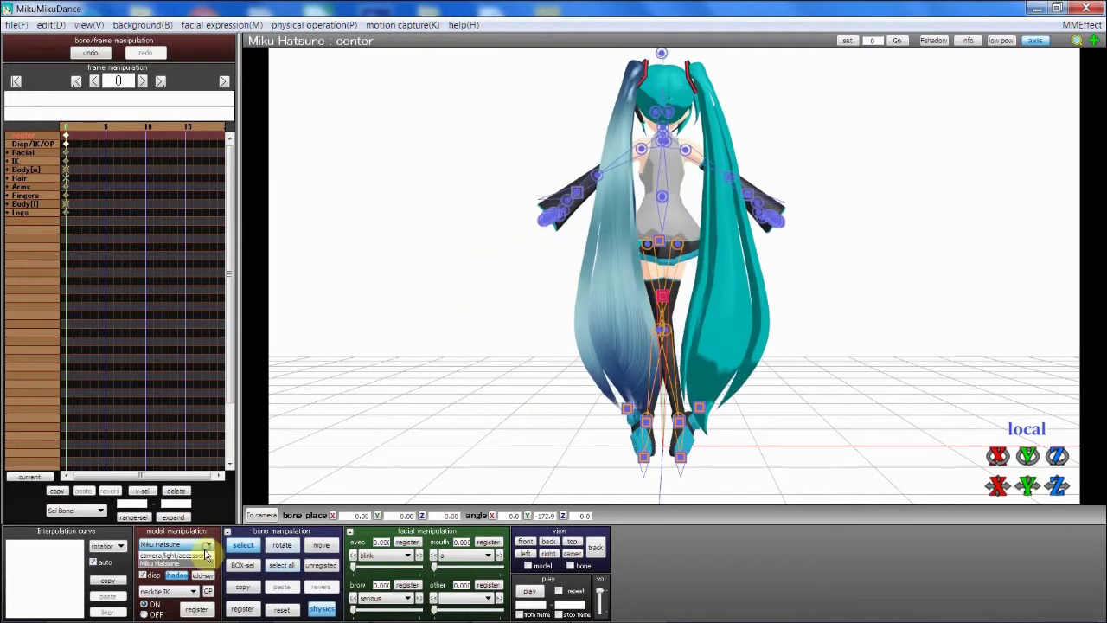
left_click(198, 562)
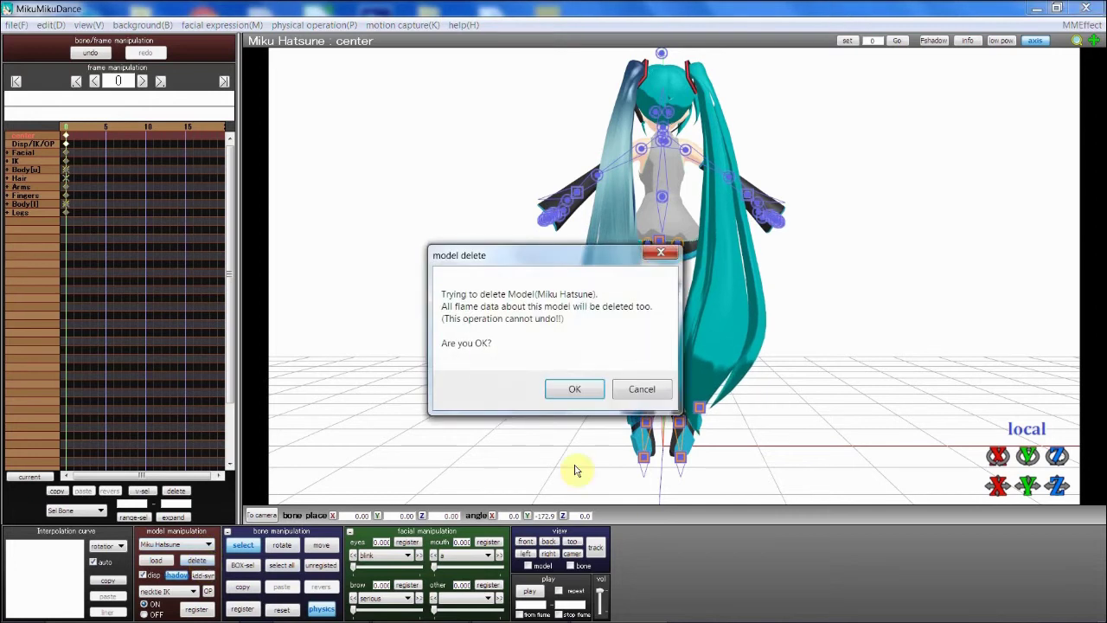
left_click(561, 390)
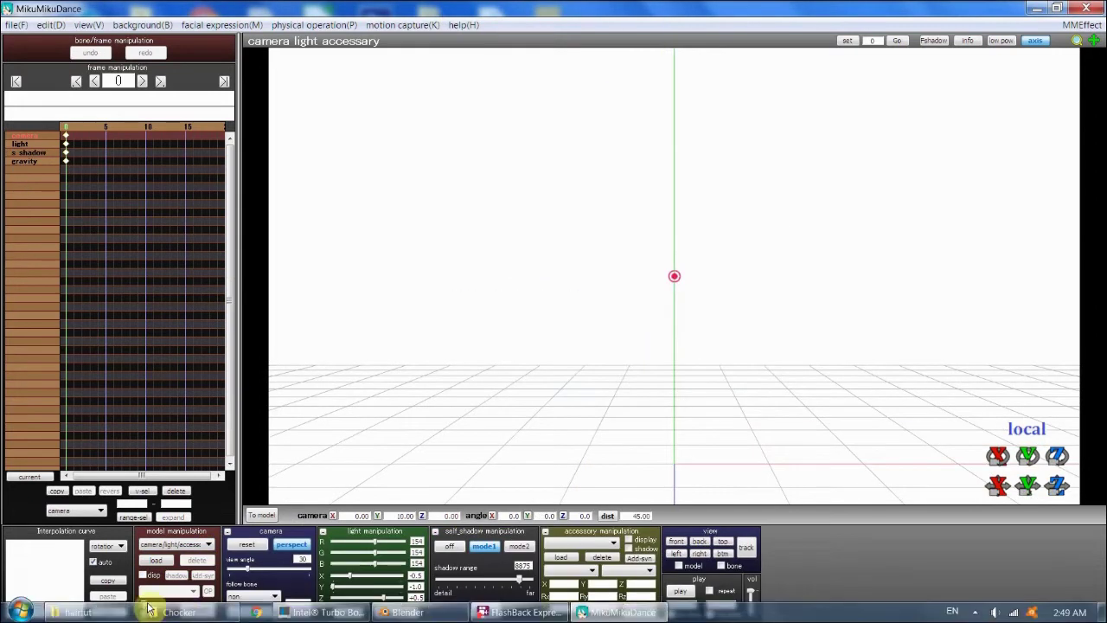
Step: Load luka.pmx from the hairtut folder into the emptied scene and accept its model information
left_click(95, 611)
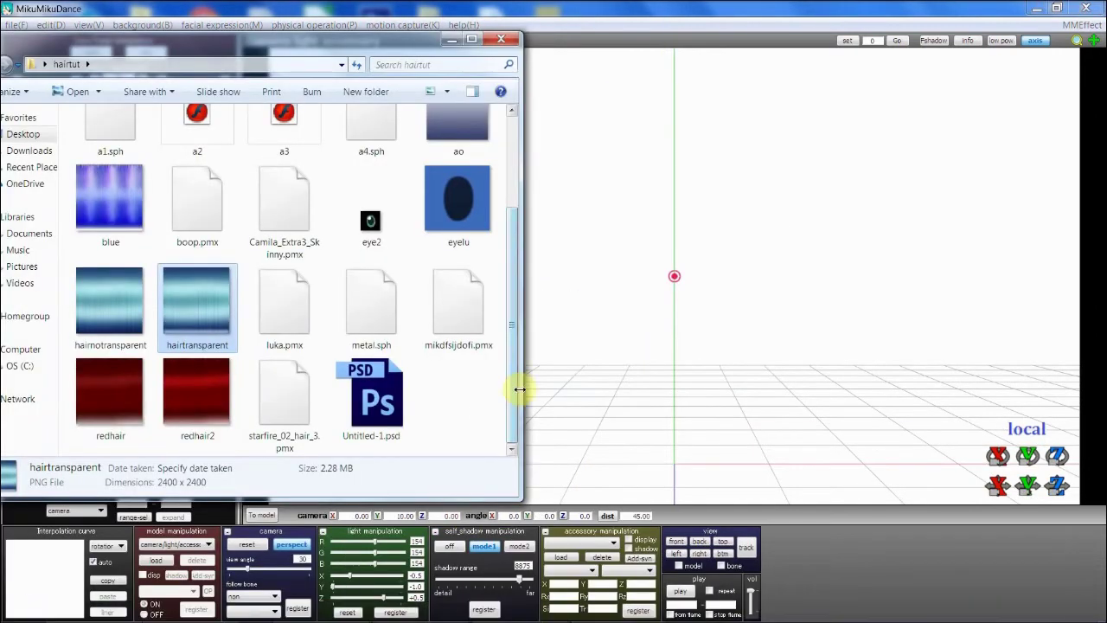
mouse_move(511, 428)
left_mouse_down()
mouse_move(531, 302)
mouse_move(516, 435)
left_mouse_up()
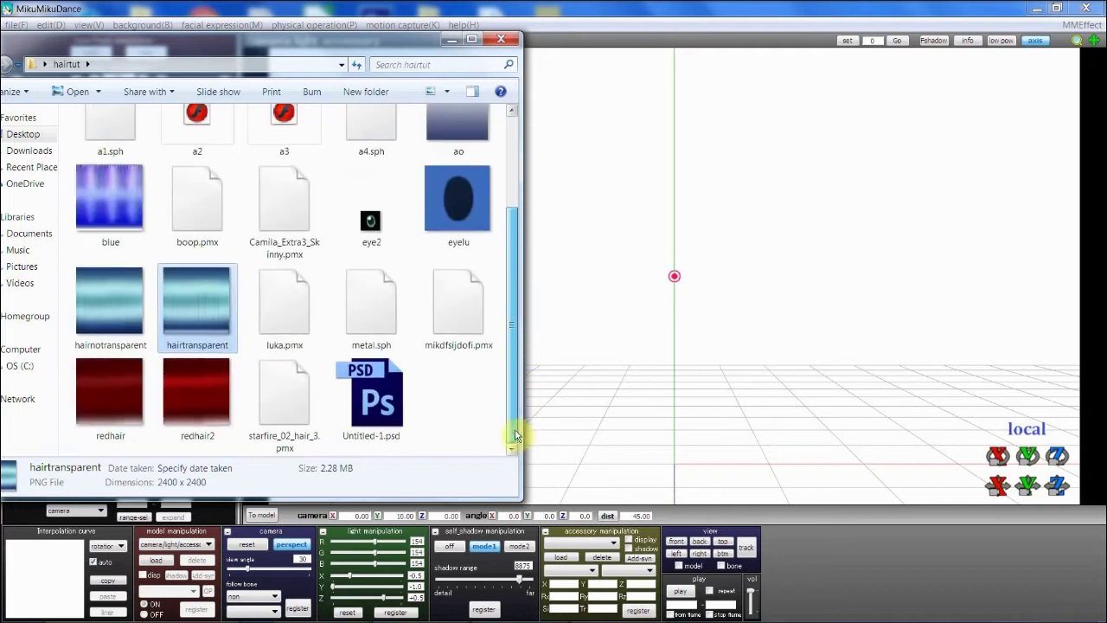
left_click_drag(275, 329, 770, 383)
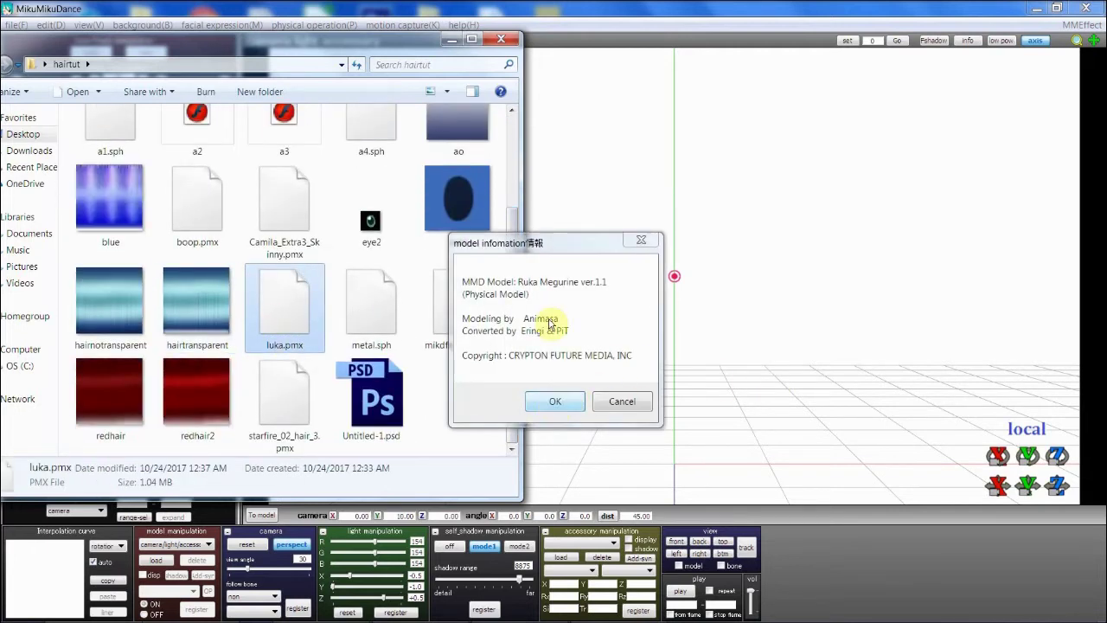
left_click(561, 399)
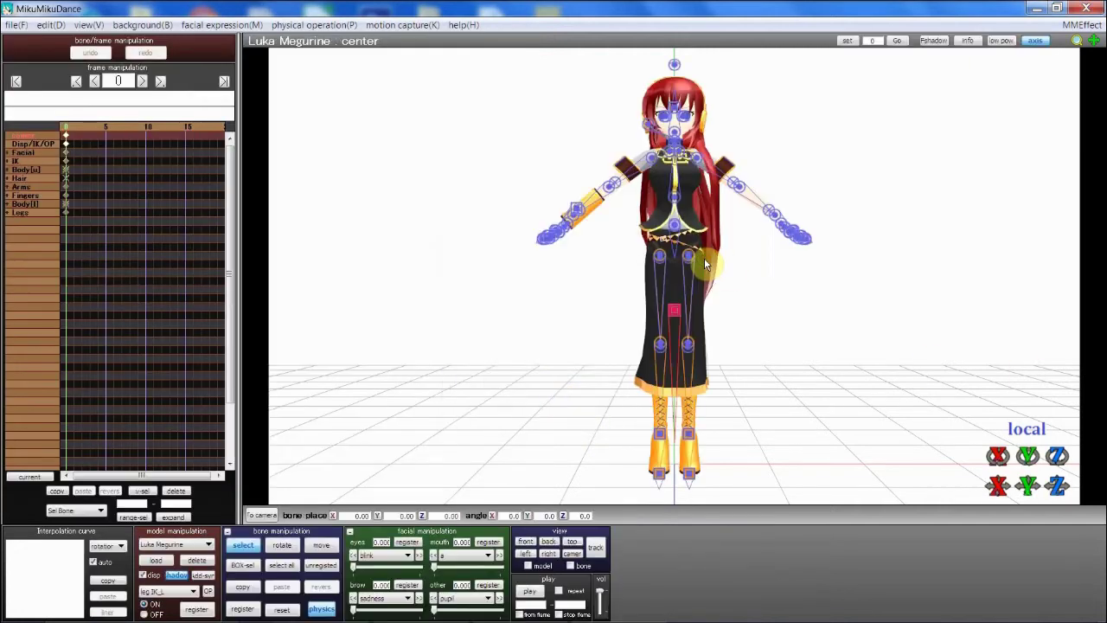
Step: Turn the Luka Megurine model about the Y axis to about -179.3° and examine the red hair from behind
scroll(671, 312, "up", 3)
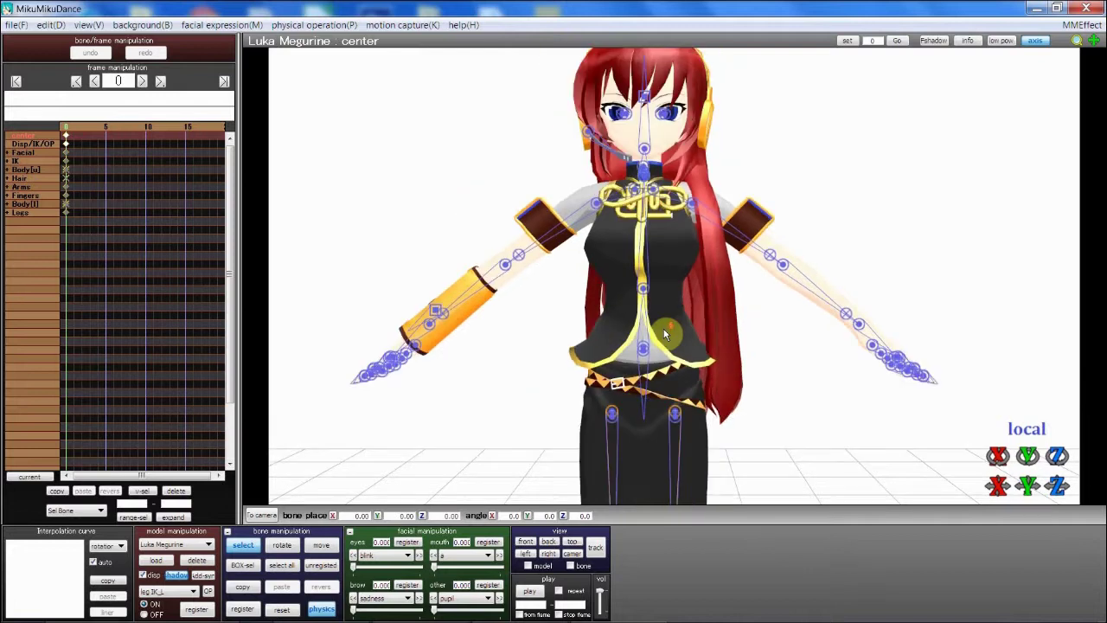
scroll(866, 414, "down", 3)
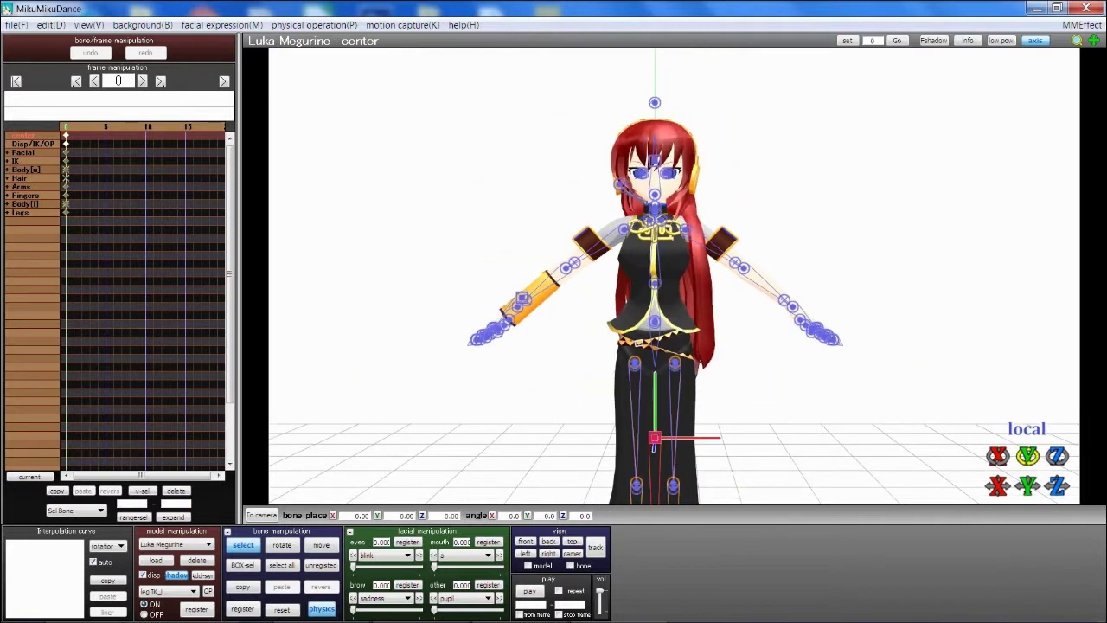
left_click_drag(1028, 456, 599, 474)
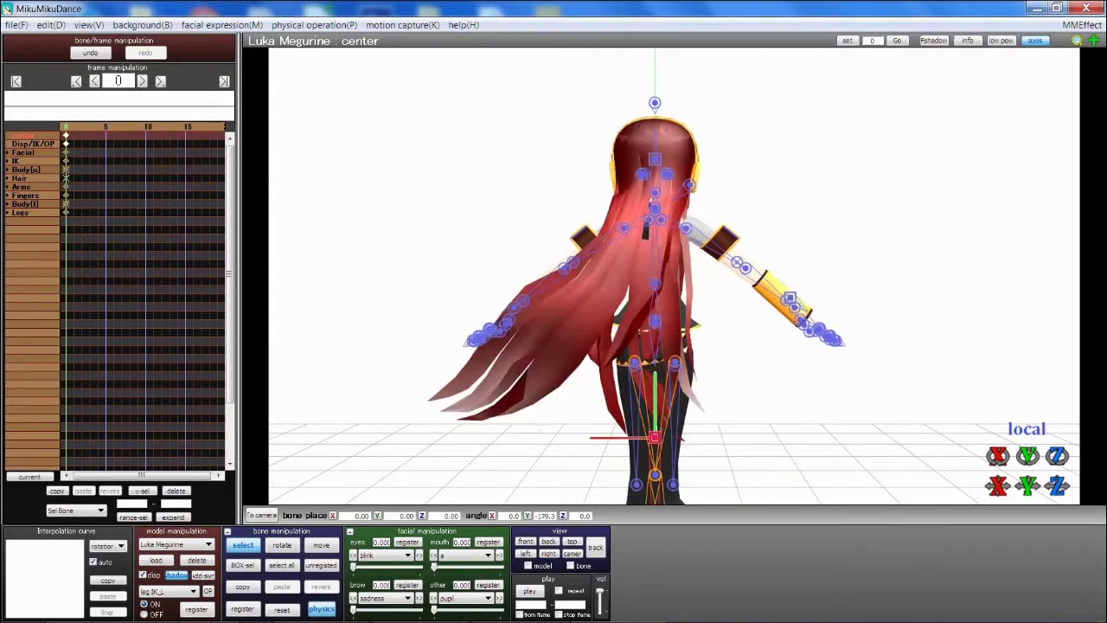
scroll(914, 407, "up", 10)
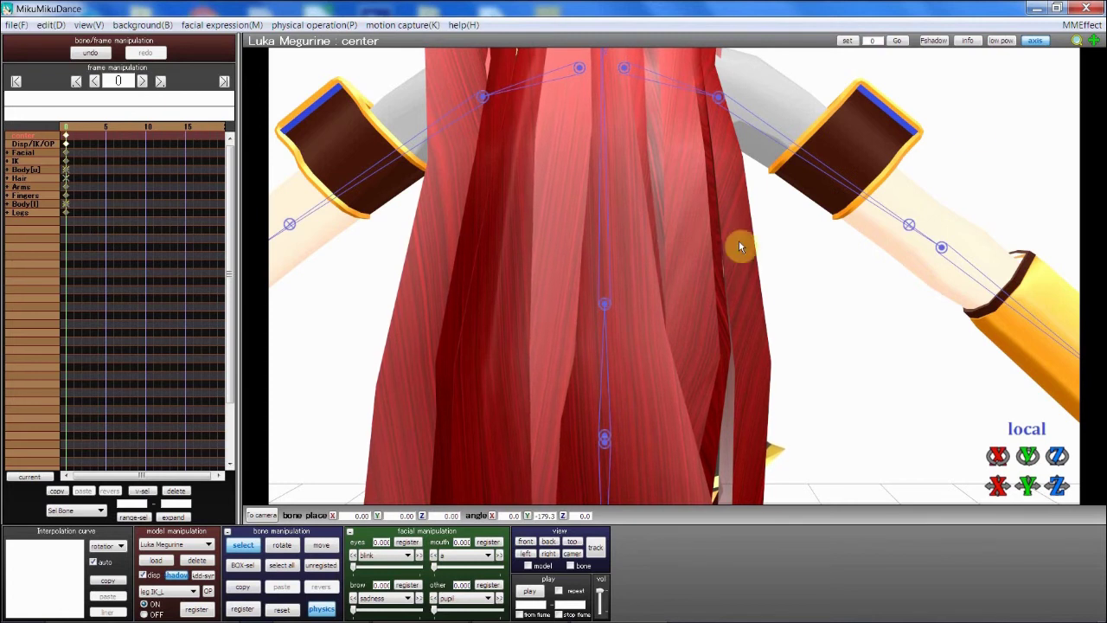
scroll(622, 207, "down", 10)
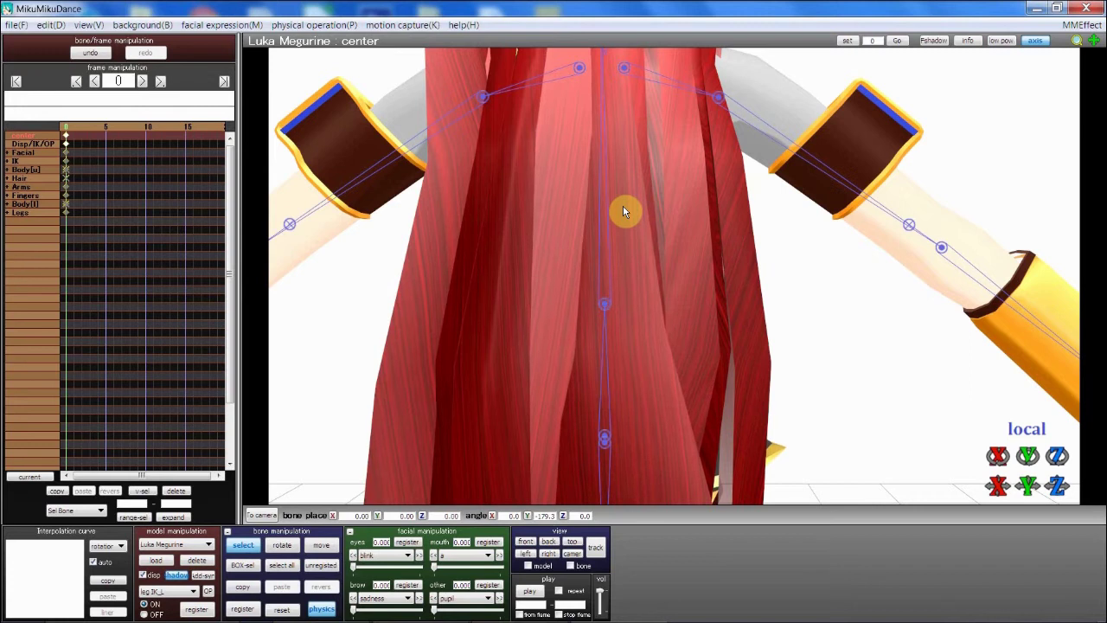
middle_click_drag(683, 325, 902, 357)
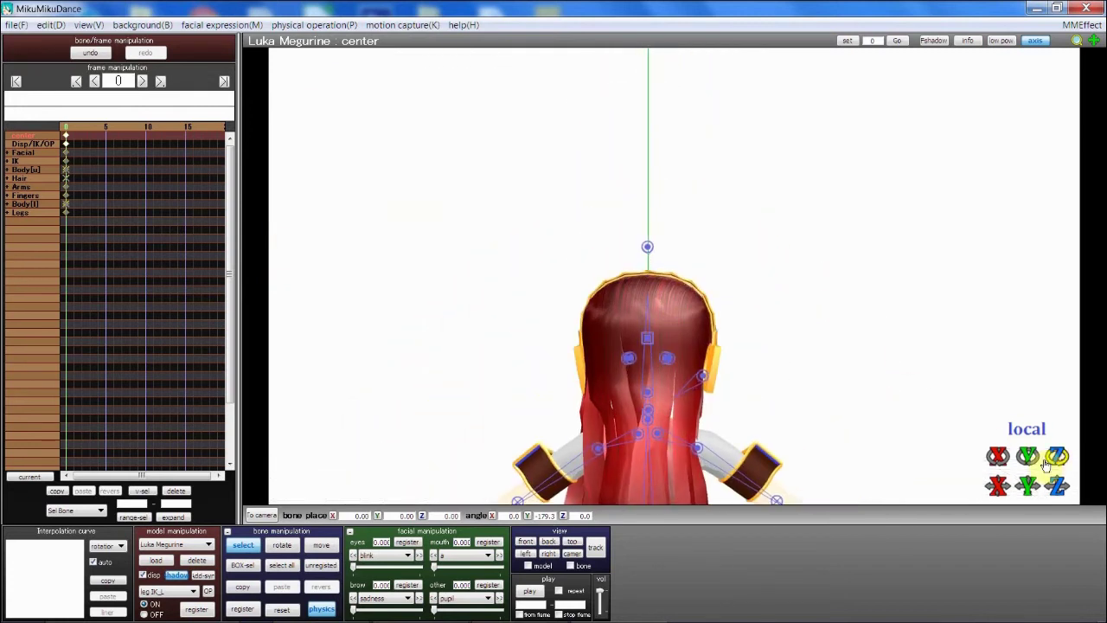
Step: Turn Luka's center bone to face front at about 9.4° Y and -2.3° Z, raised to about 2.35 on Y, with the face framed
left_click_drag(647, 248, 646, 181)
left_click_drag(1056, 455, 1043, 448)
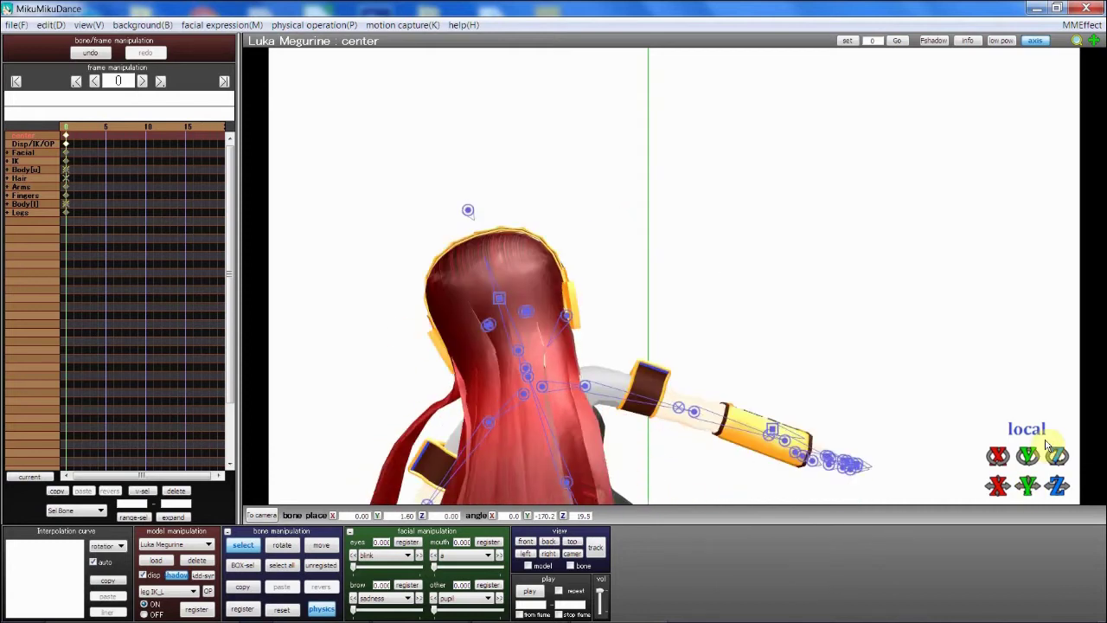
left_click_drag(1027, 485, 941, 435)
scroll(721, 376, "up", 3)
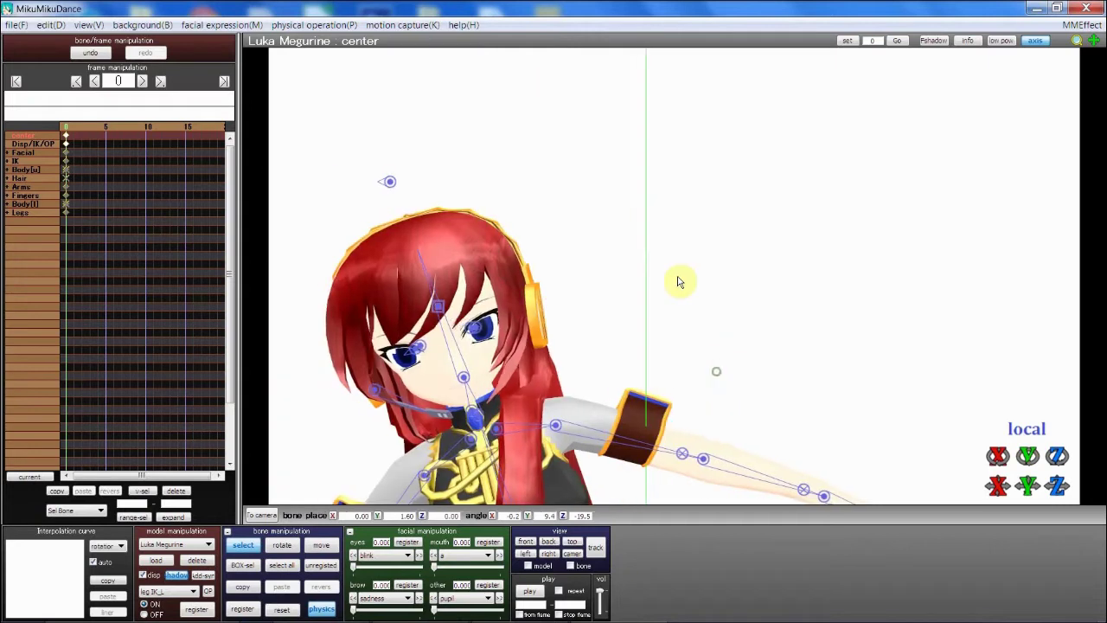
scroll(724, 274, "up", 3)
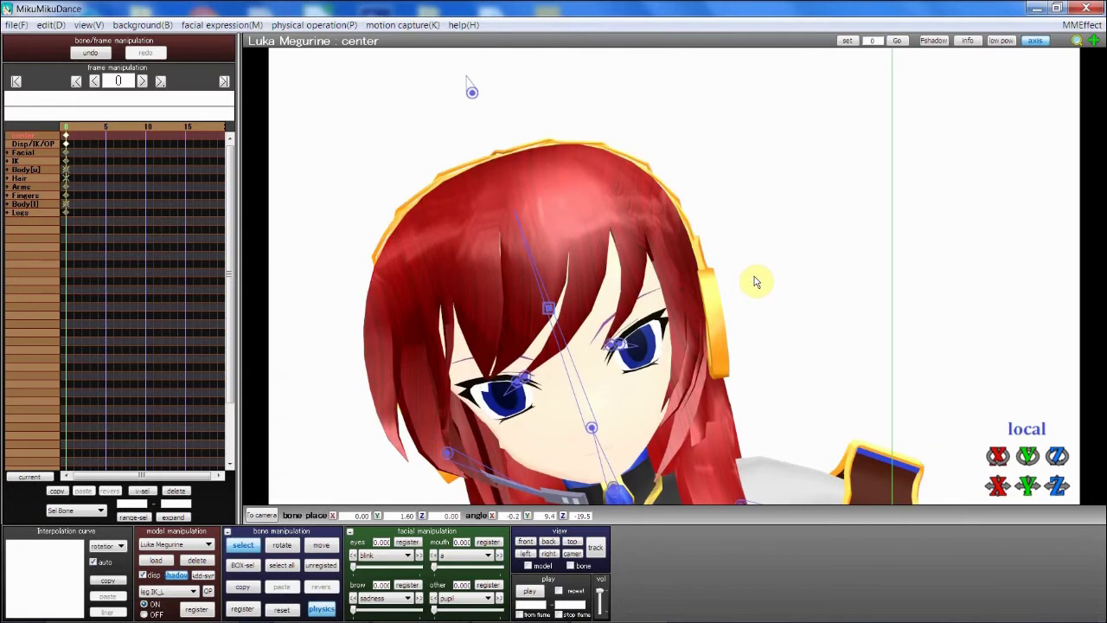
left_click_drag(1036, 495, 1057, 426)
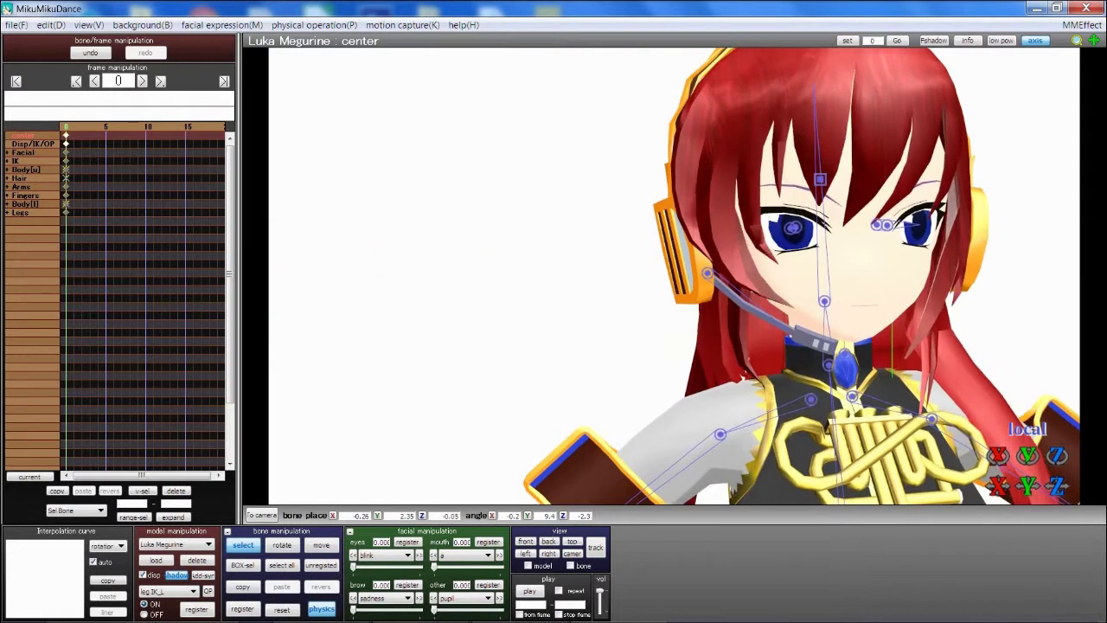
right_click_drag(881, 314, 597, 285)
Step: View the redhair and redhair2 texture images from the hairtut folder, and return to the Luka model
mouse_move(186, 608)
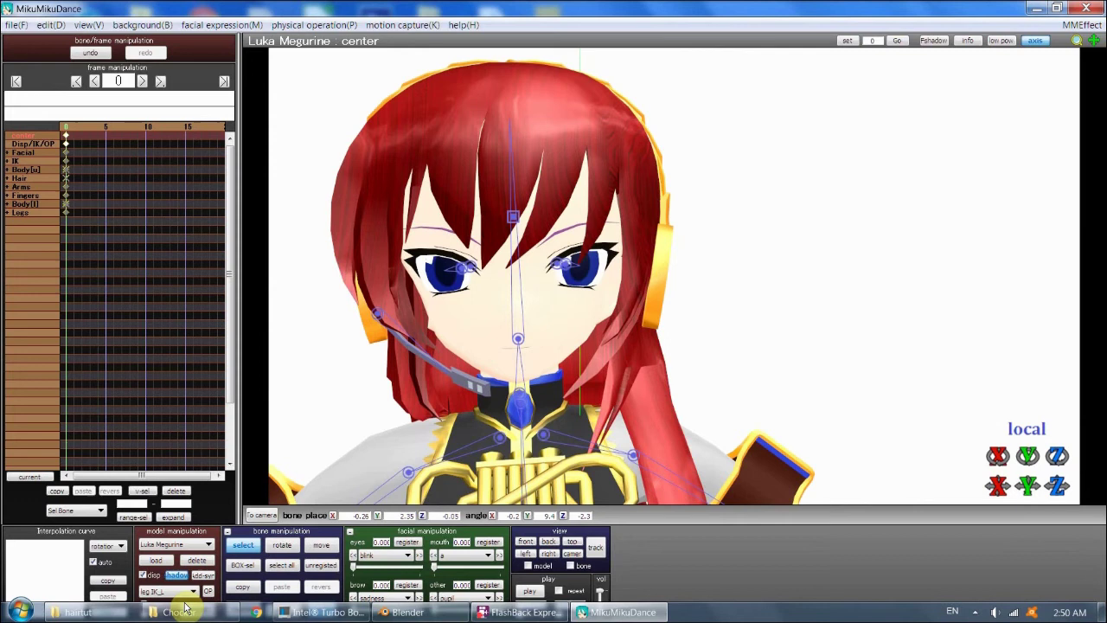
left_click(115, 616)
double_click(110, 381)
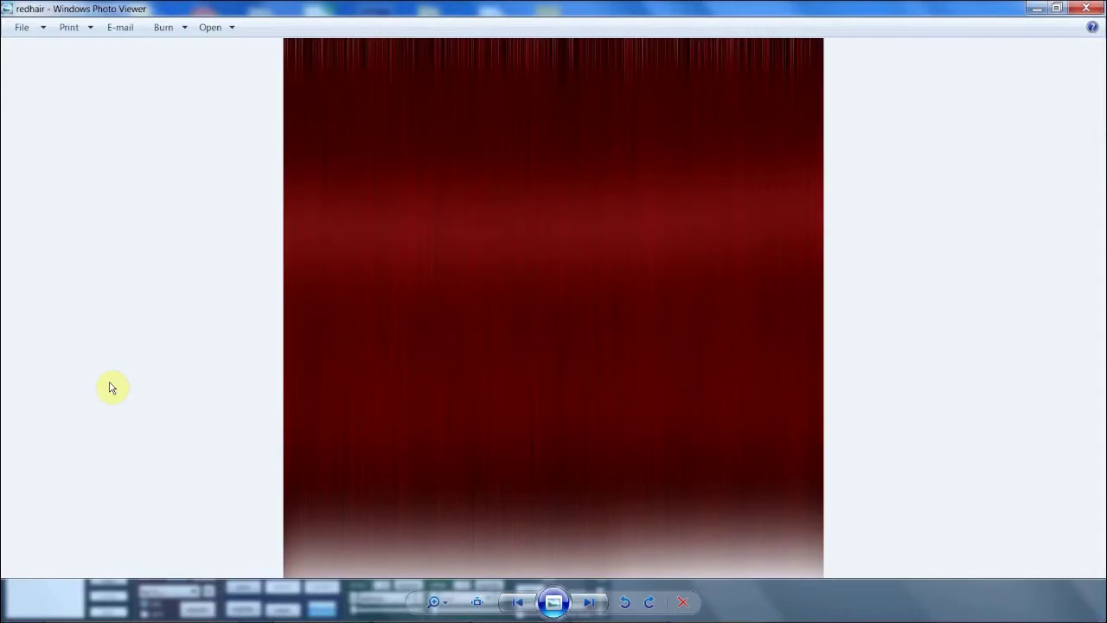
key("Right")
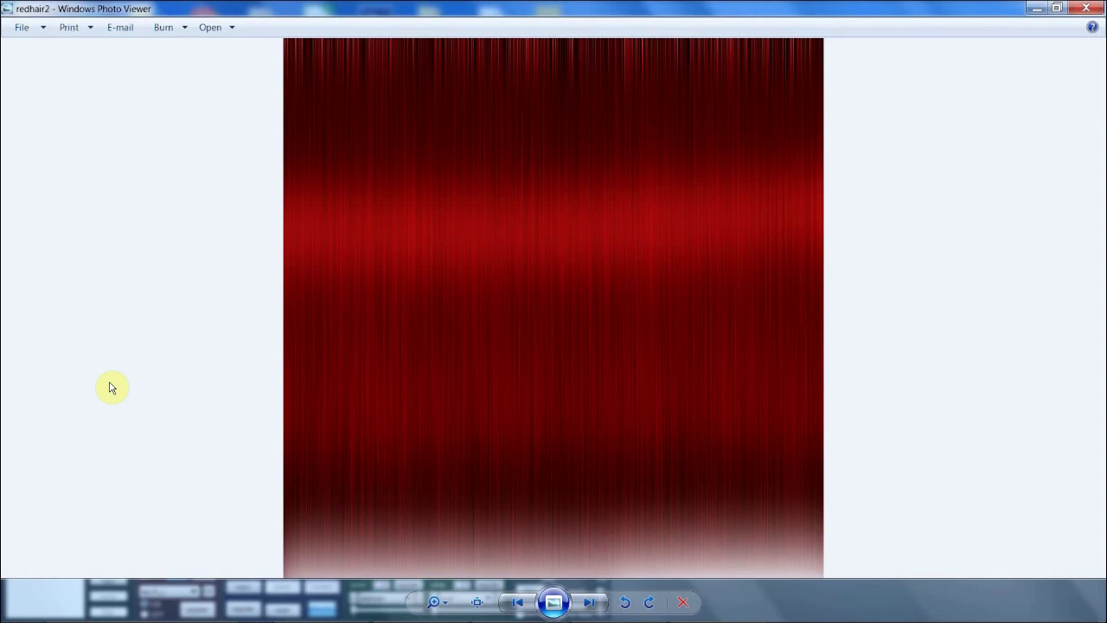
left_click(1080, 9)
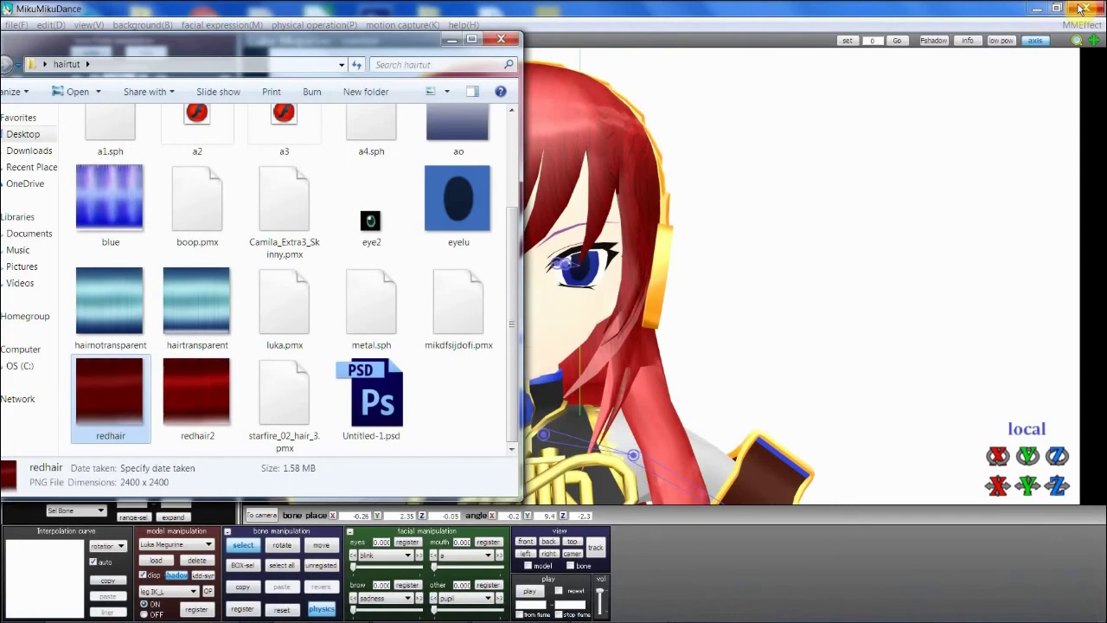
left_click(803, 304)
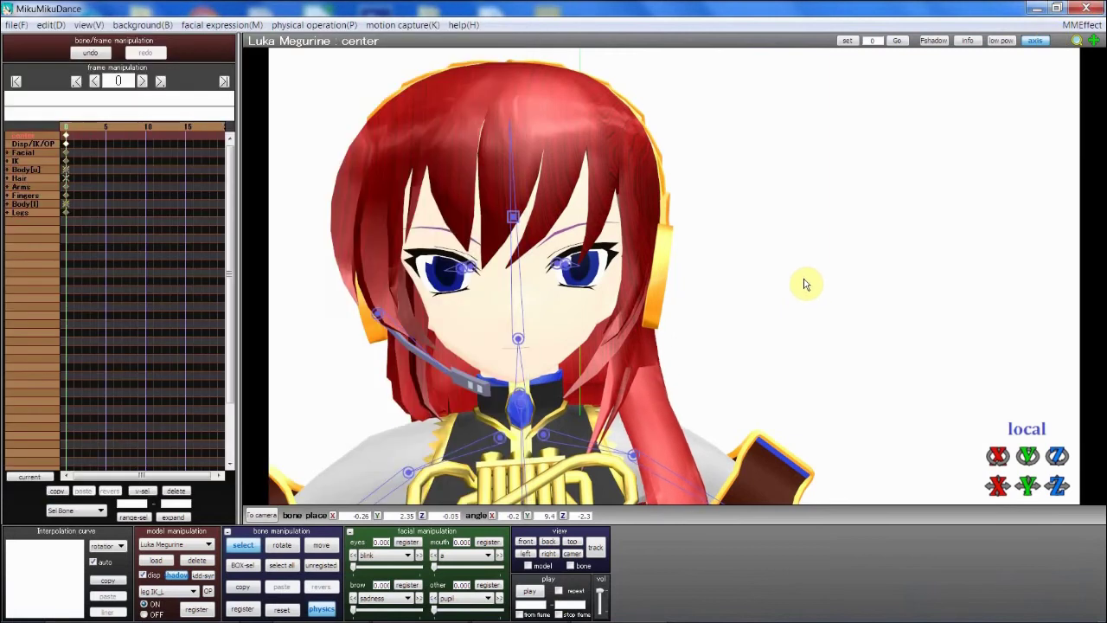
left_click(562, 614)
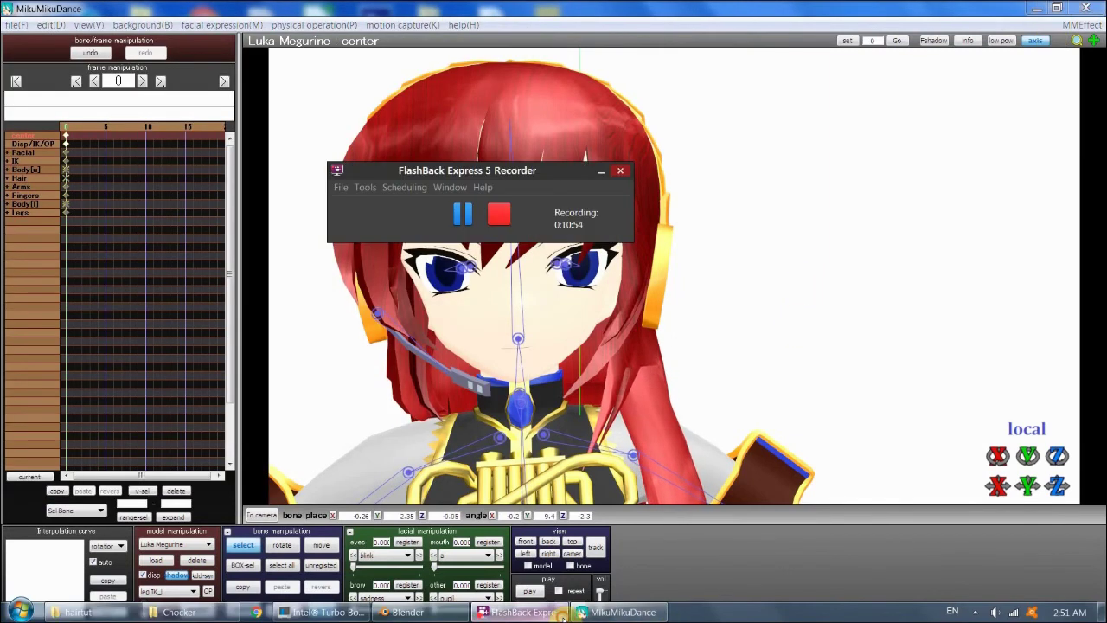
left_click(522, 213)
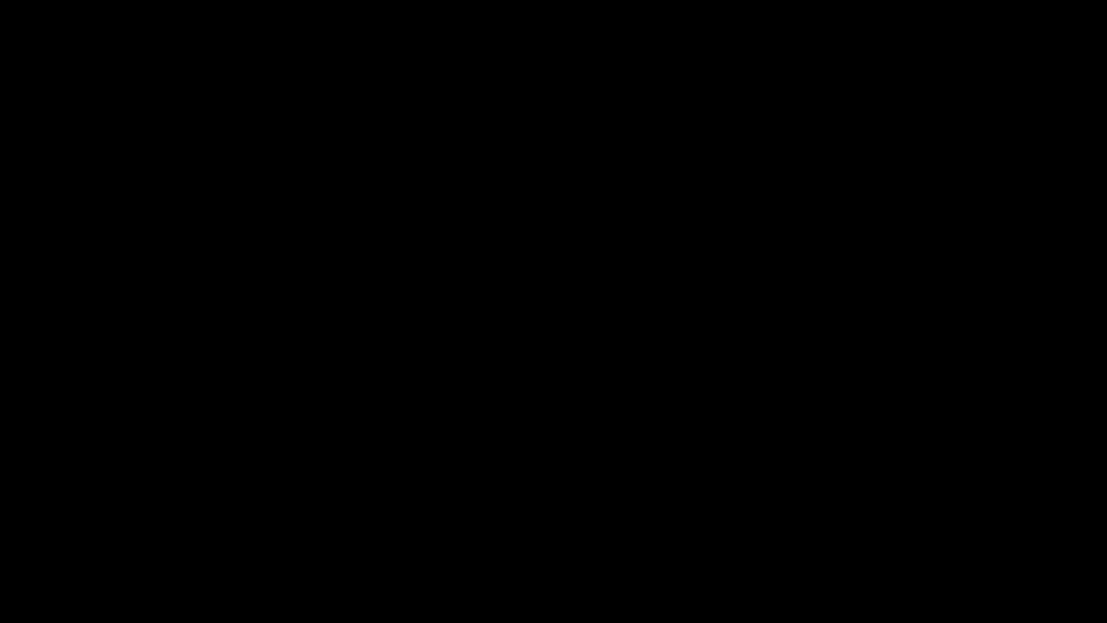